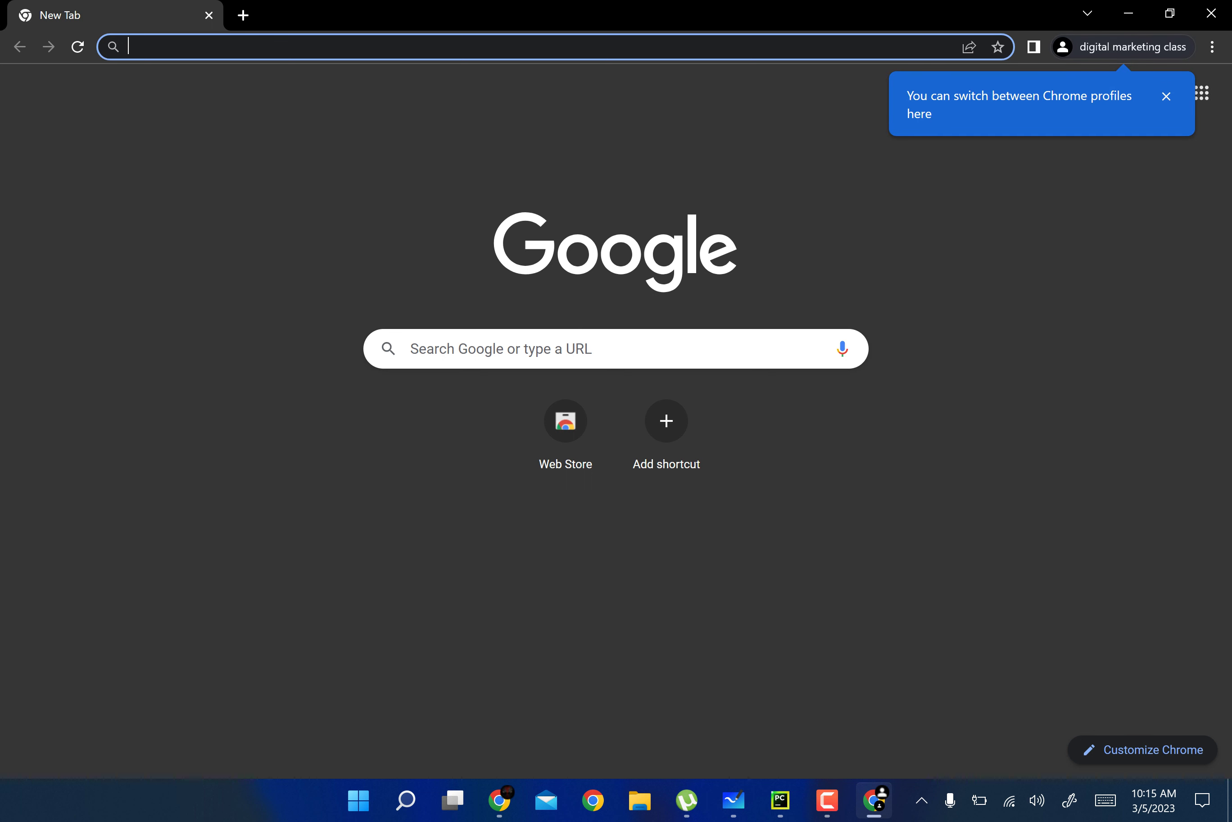
Step: Dismiss the Chrome profile-switching tip and go to the Gmail page that offers account creation
click(1166, 96)
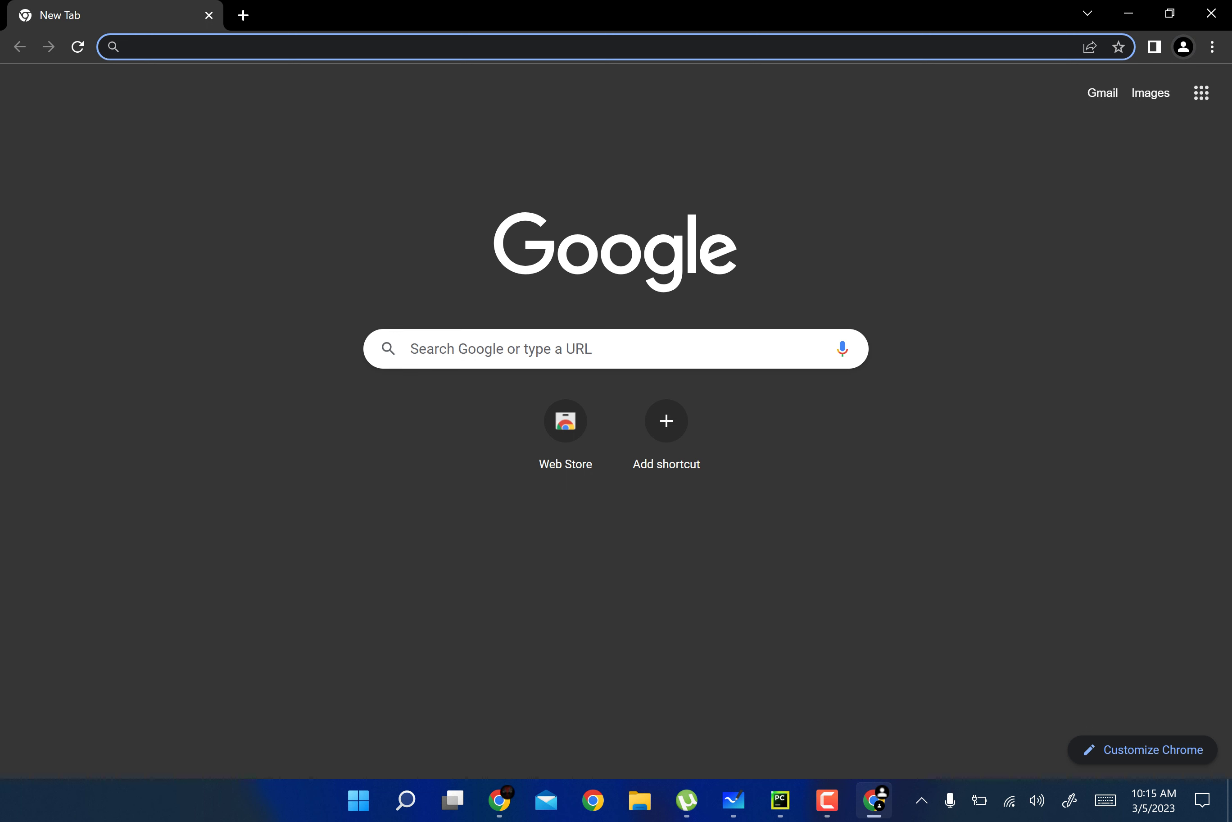
click(1103, 93)
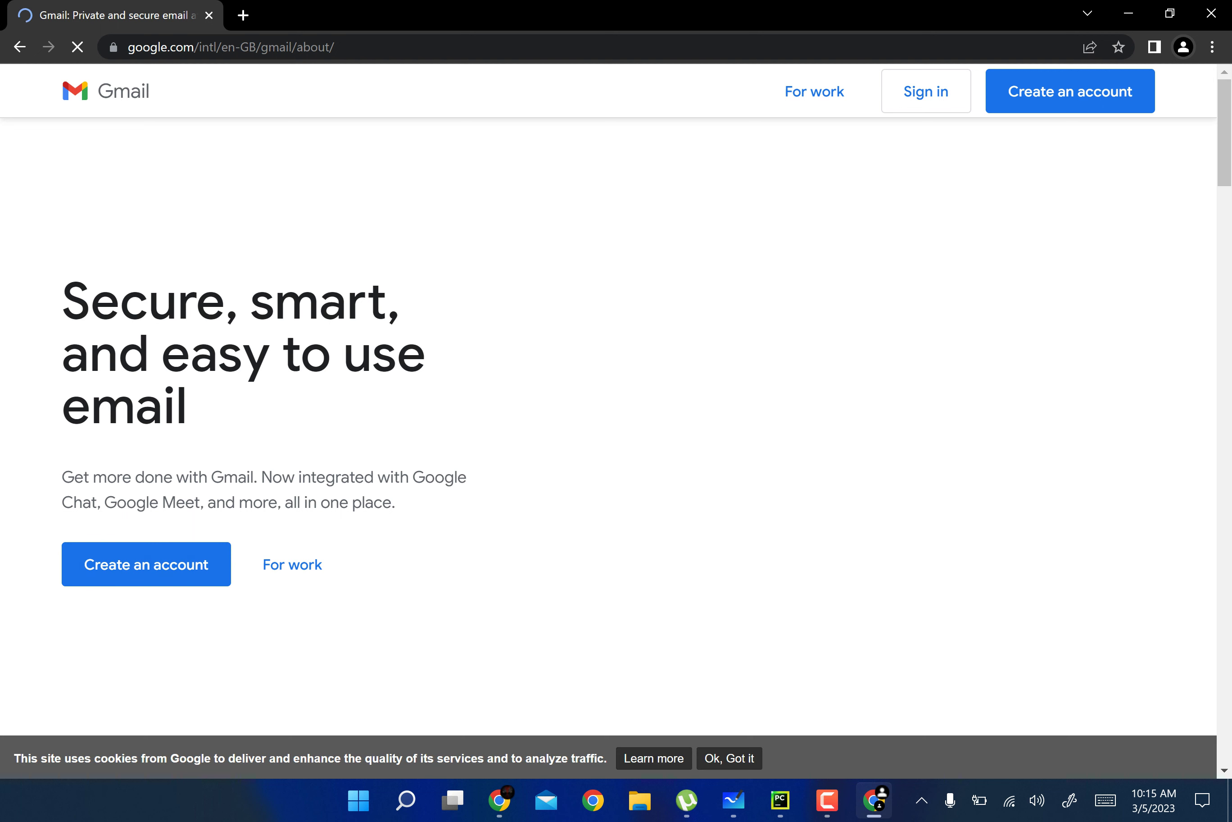
Step: Search 'google business account' in a new tab and open the Business Profile Manage now sign-in
click(243, 15)
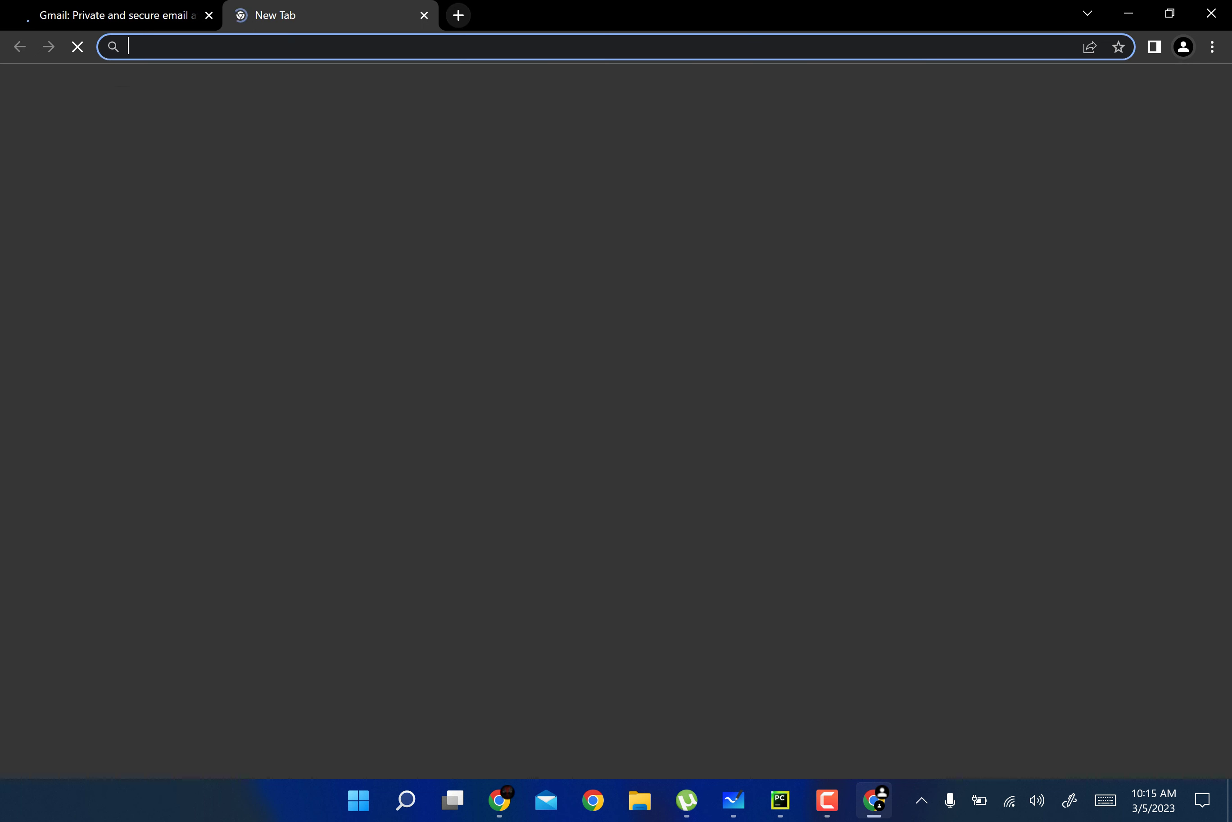
text(go)
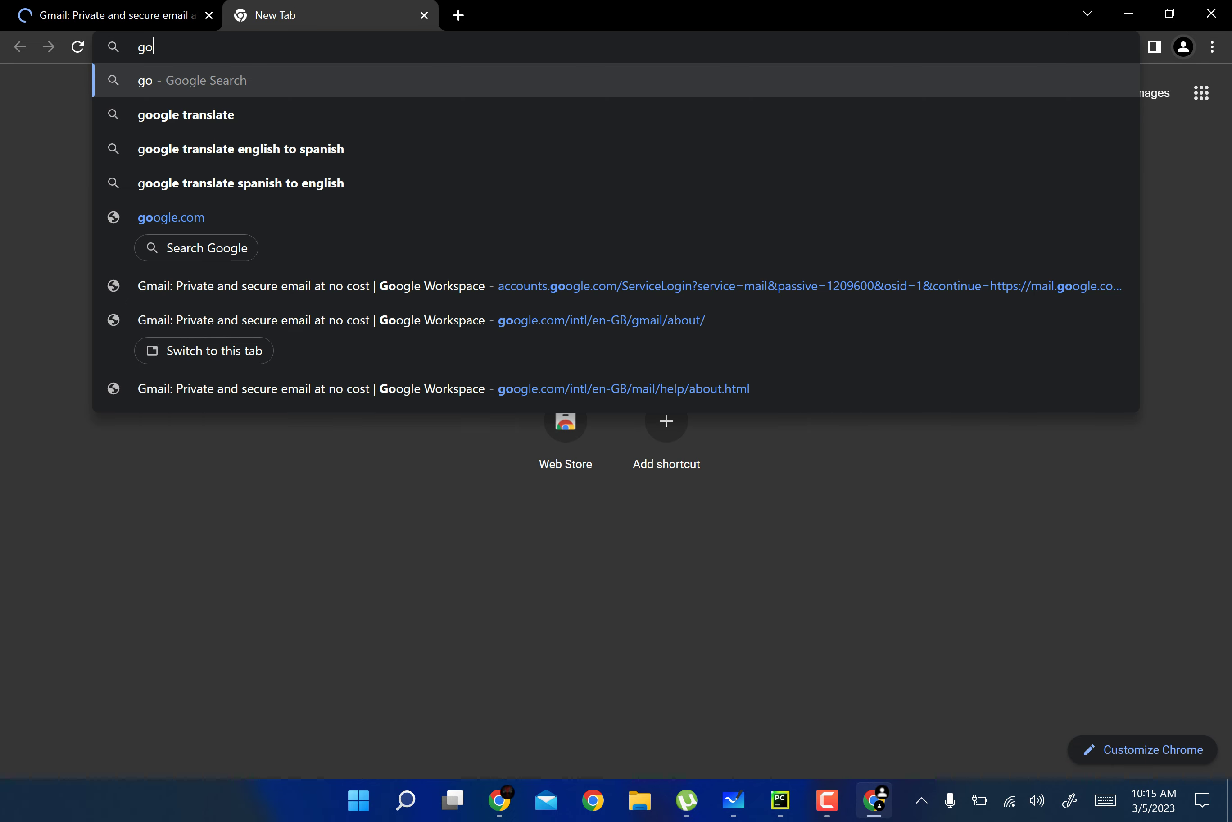
text(ogle busi)
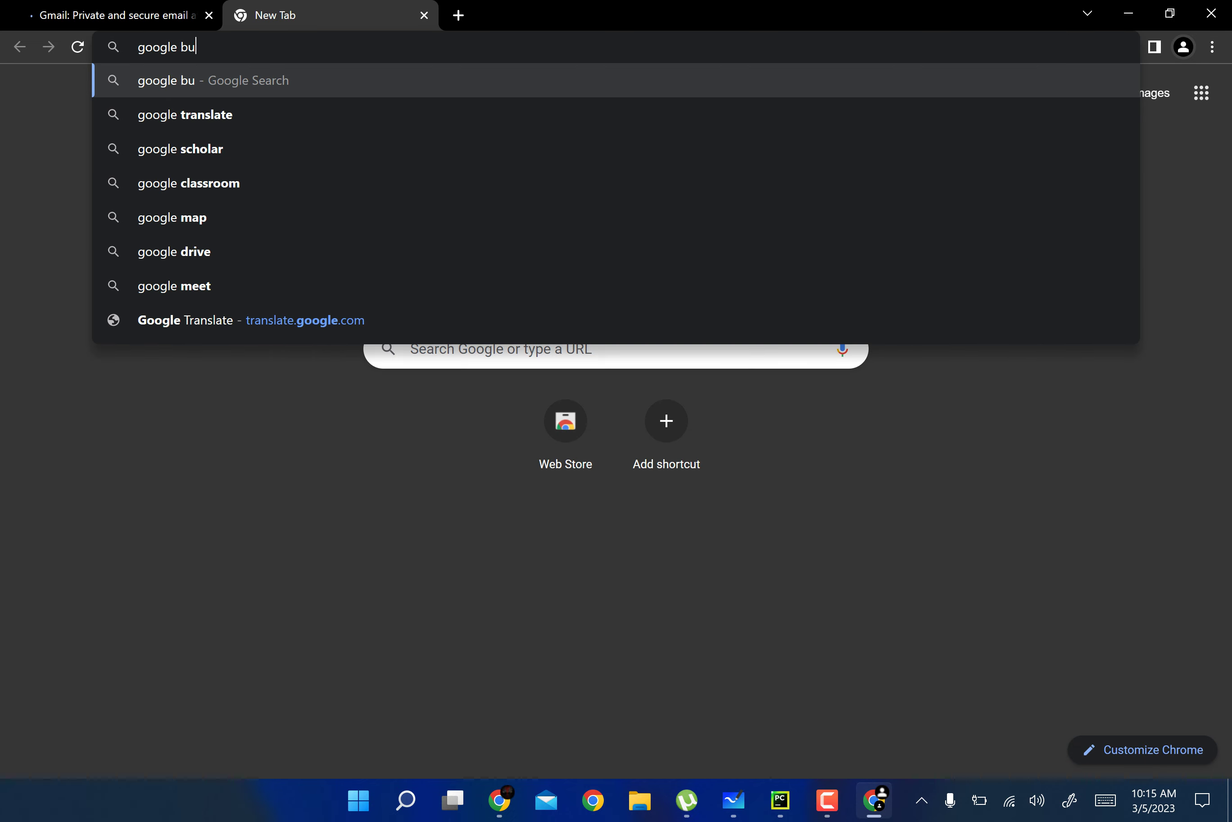
key(Down)
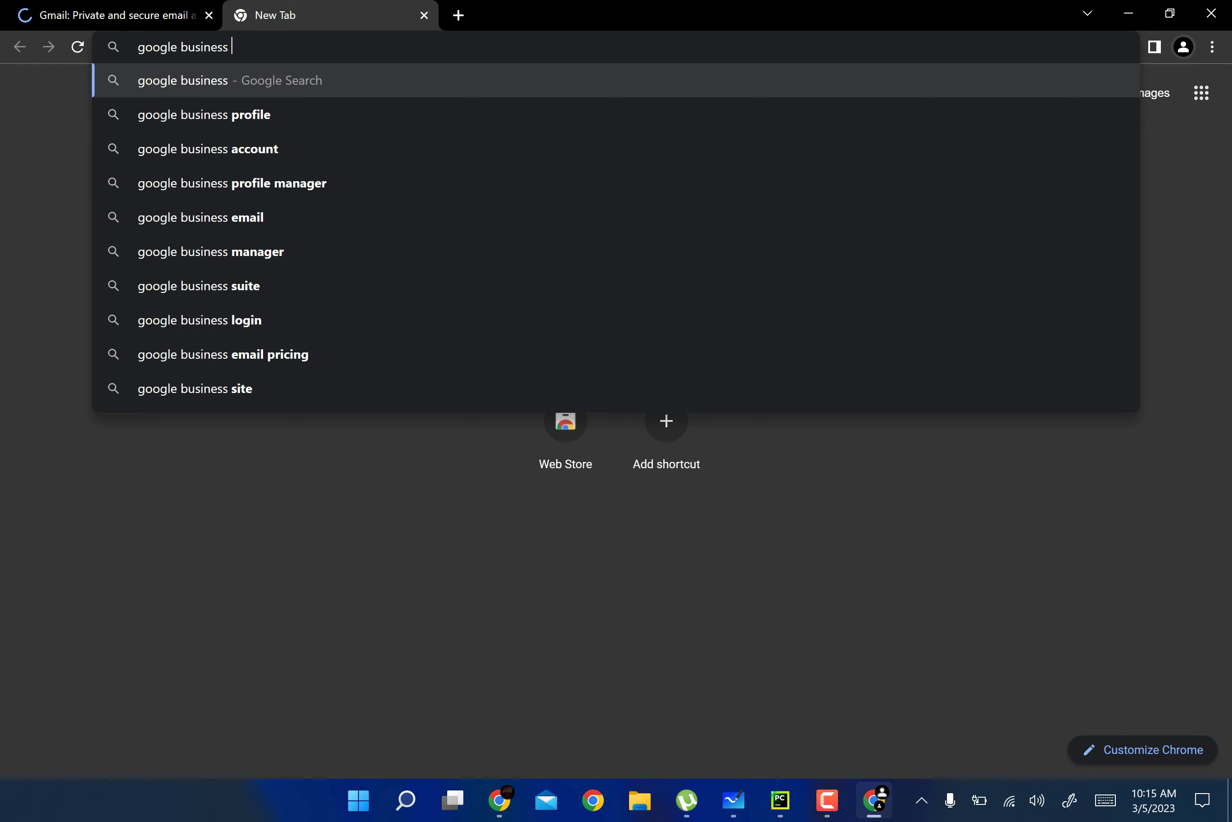
key(Down)
key(Down)
key(Return)
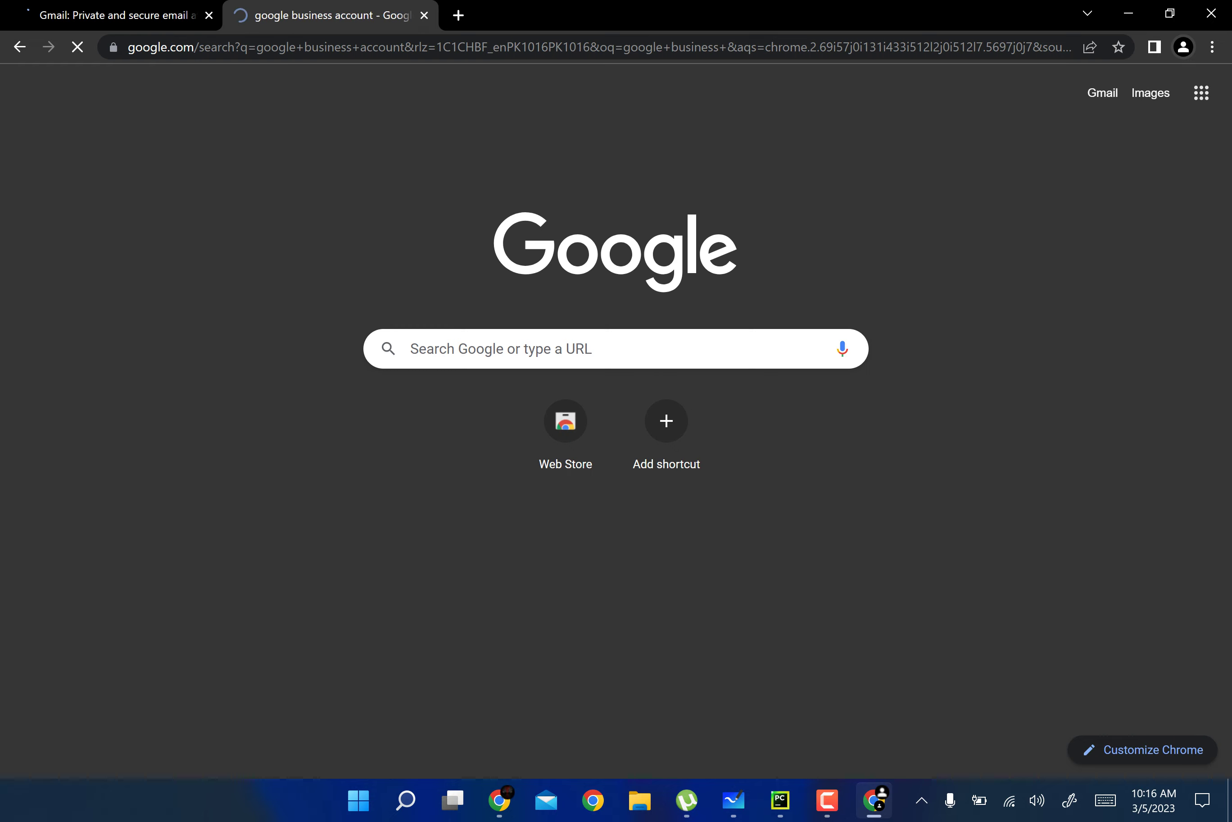
scroll(350, 398, down, 4)
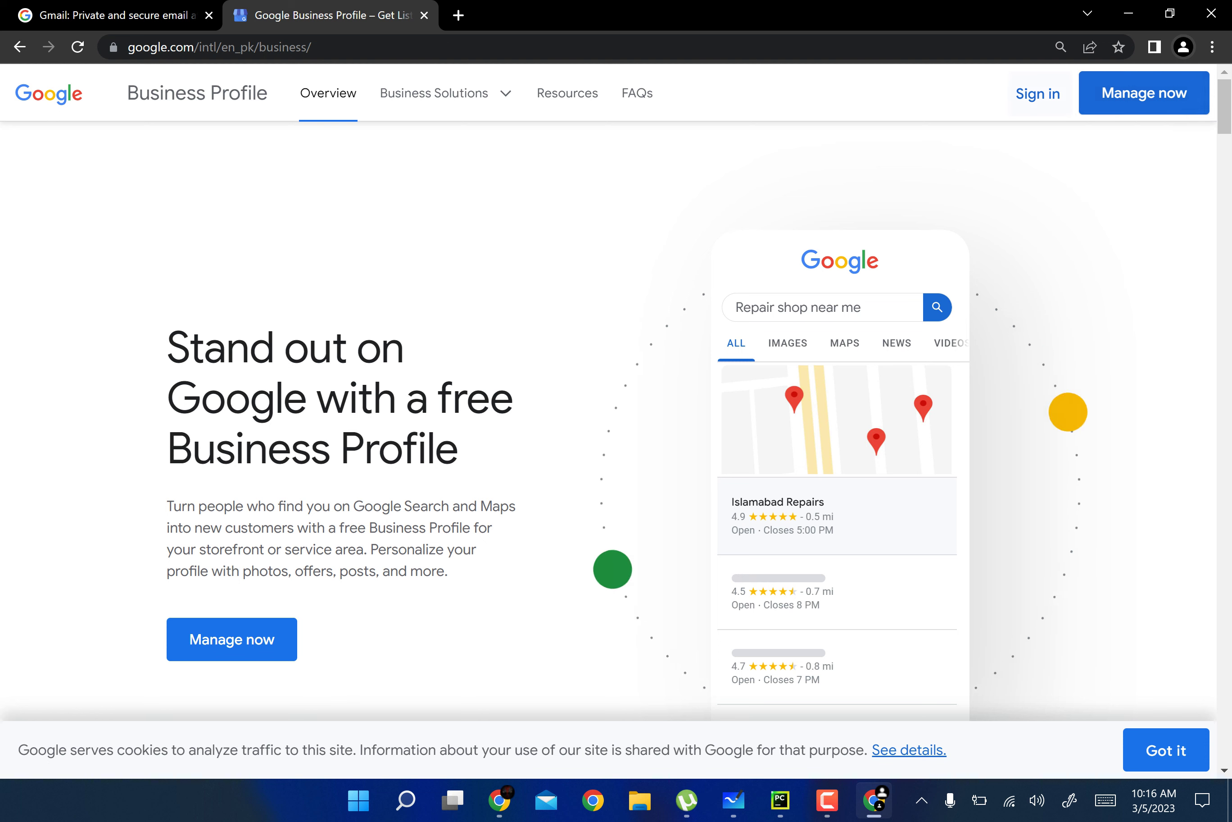
click(1144, 93)
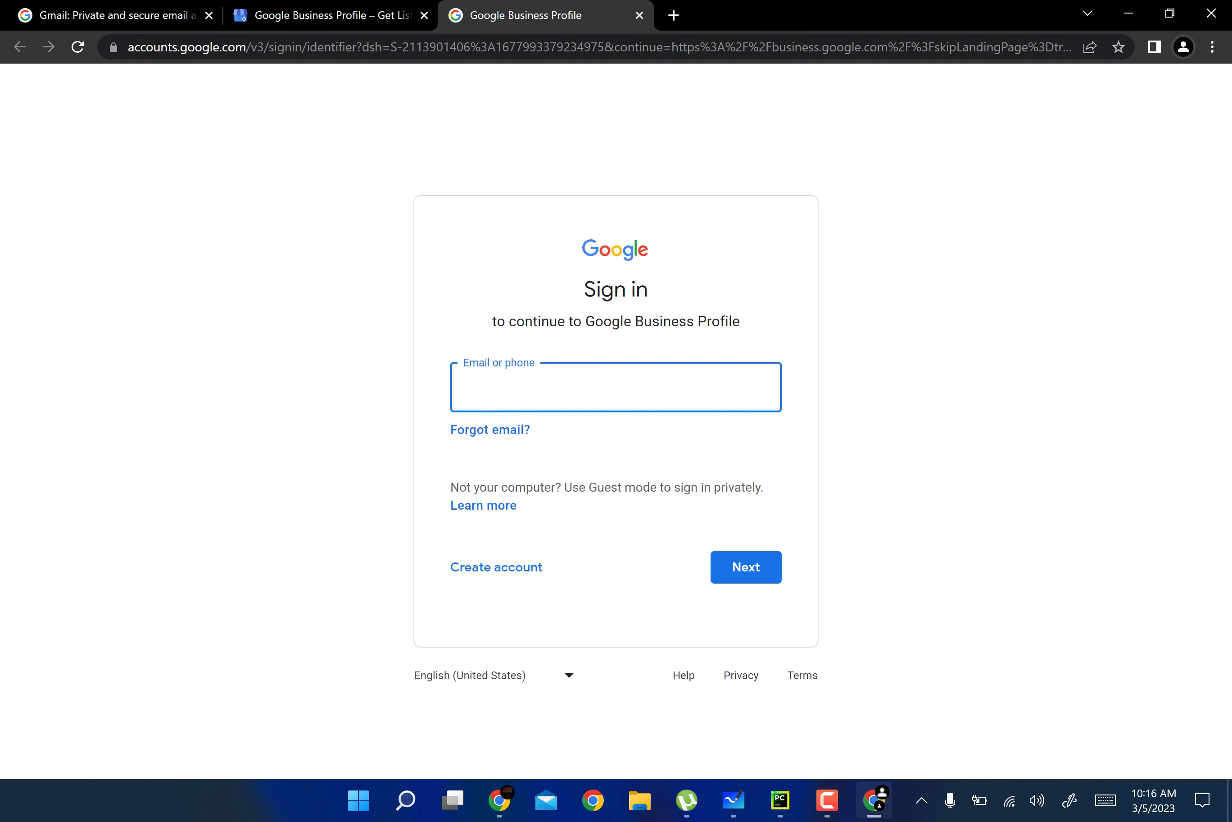
Step: Start a new Google account of the 'For work or my business' type
click(496, 567)
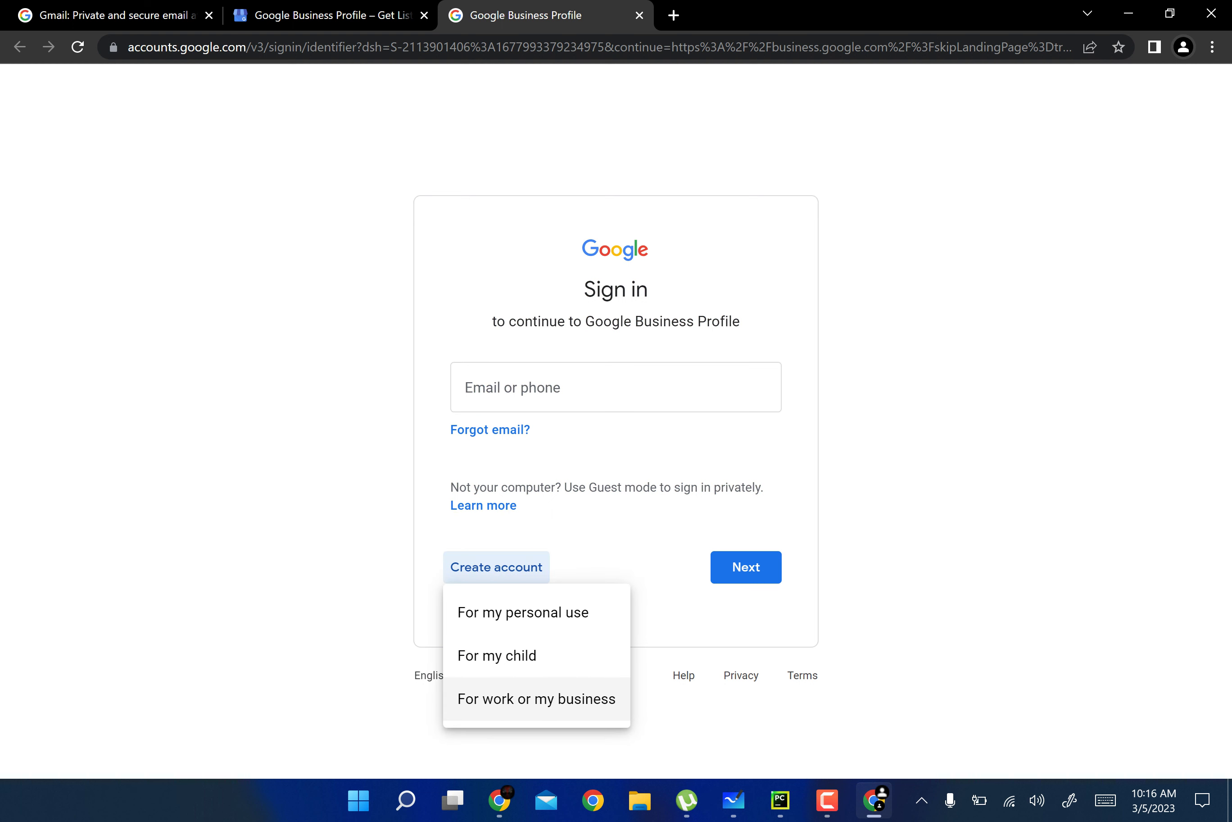
click(536, 698)
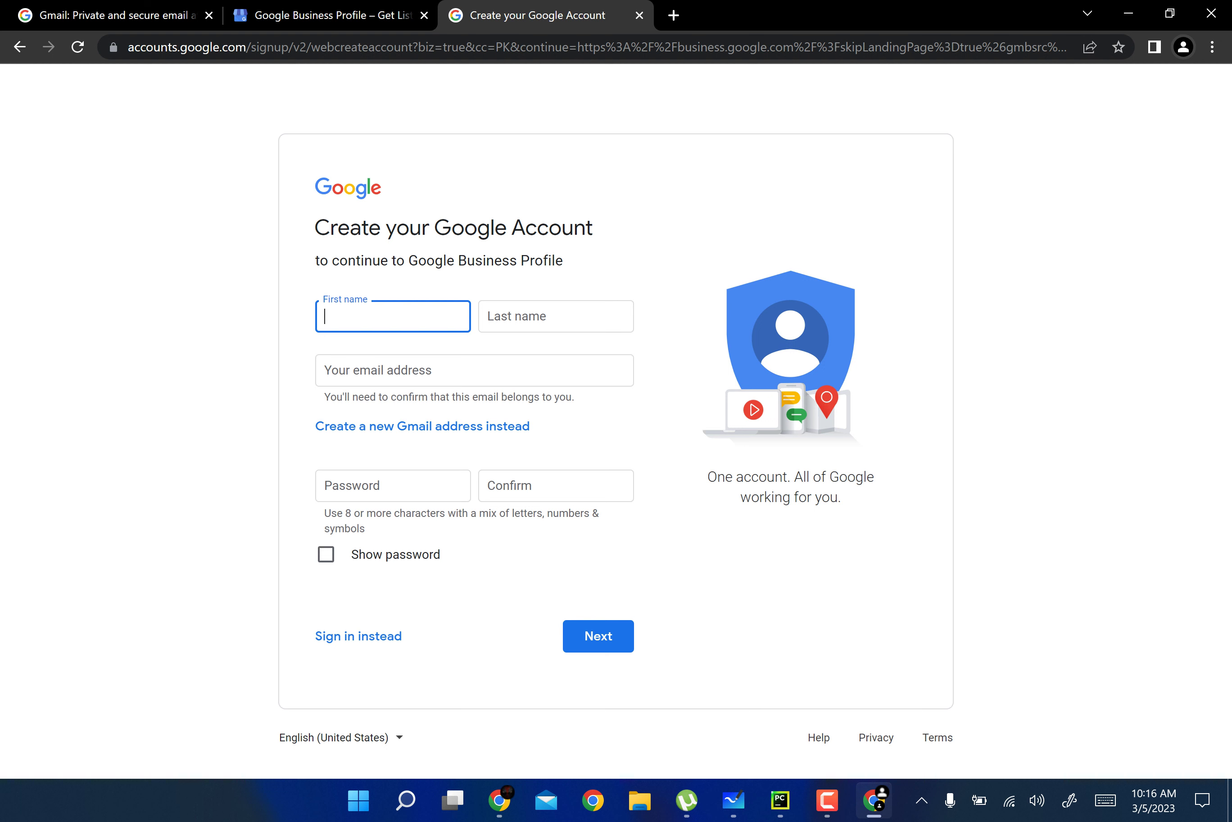
text(digital)
click(556, 316)
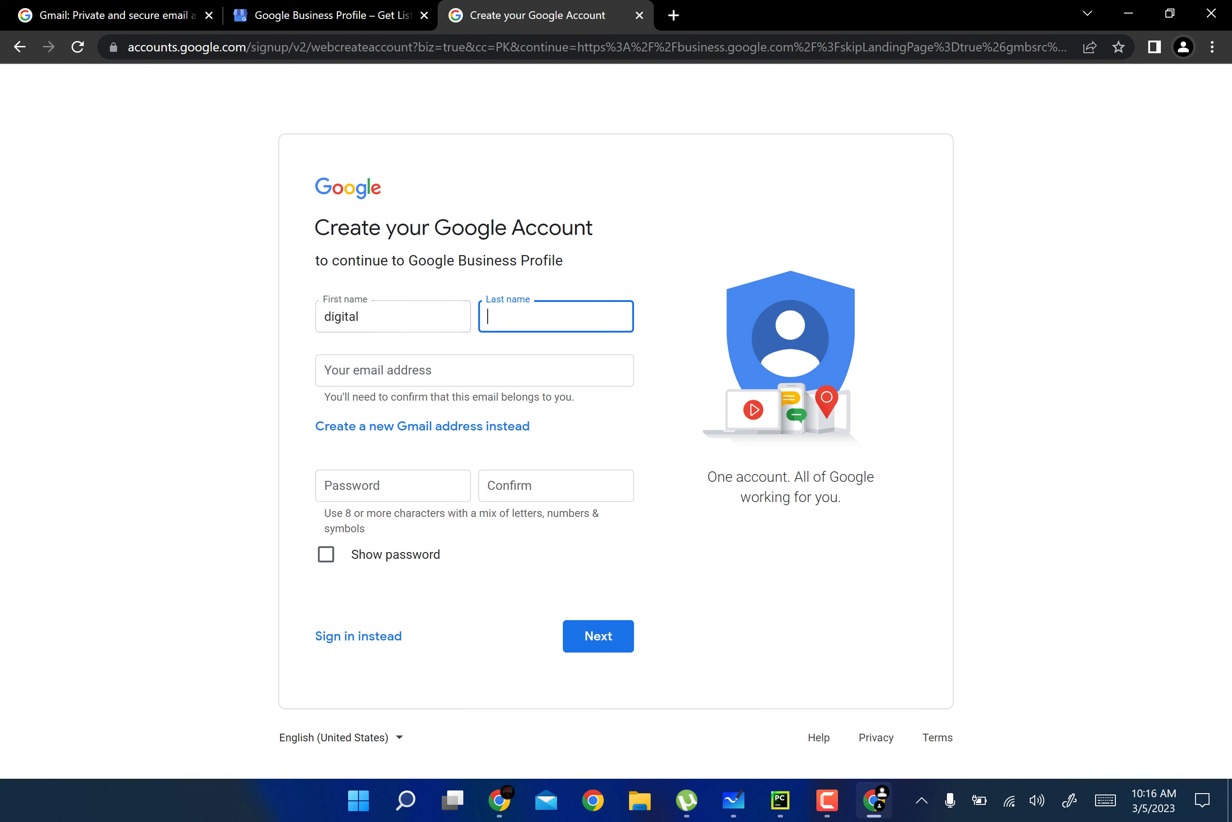
text(thynksnc)
click(474, 370)
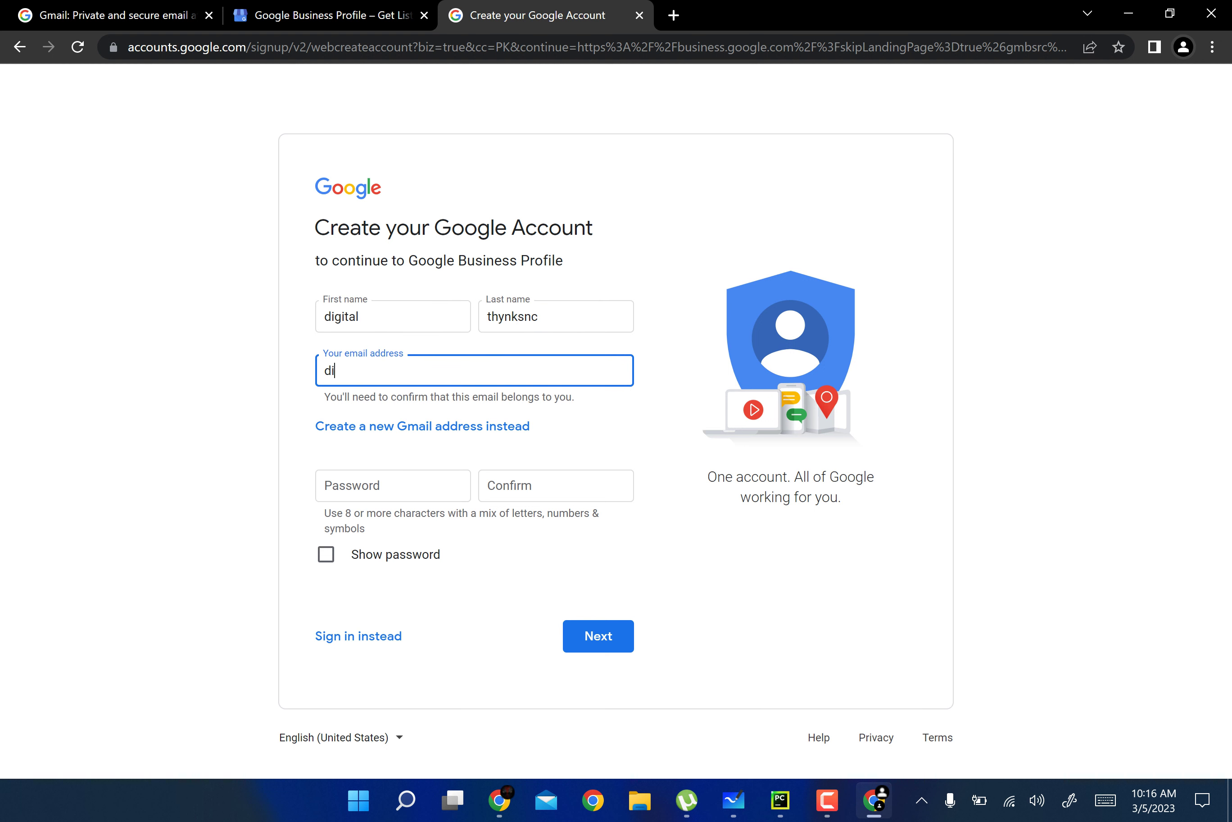
key(Tab)
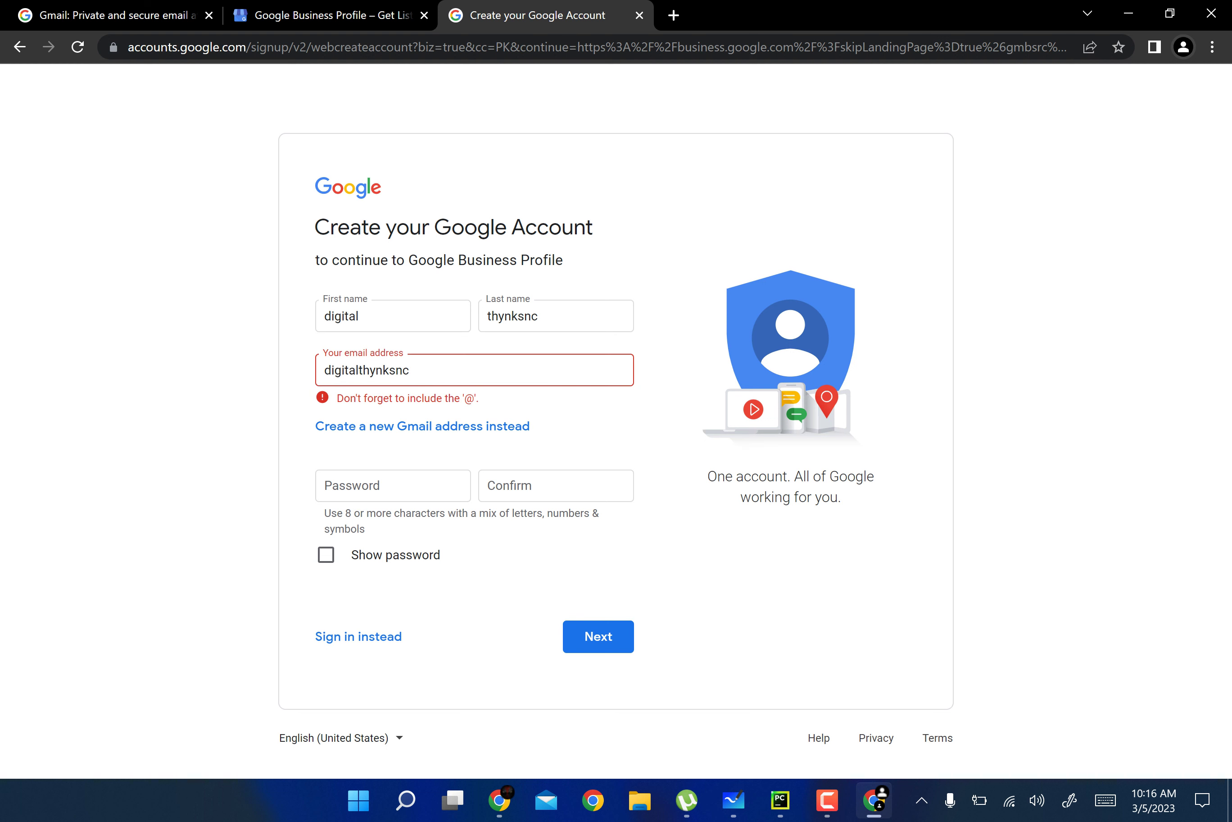
click(410, 370)
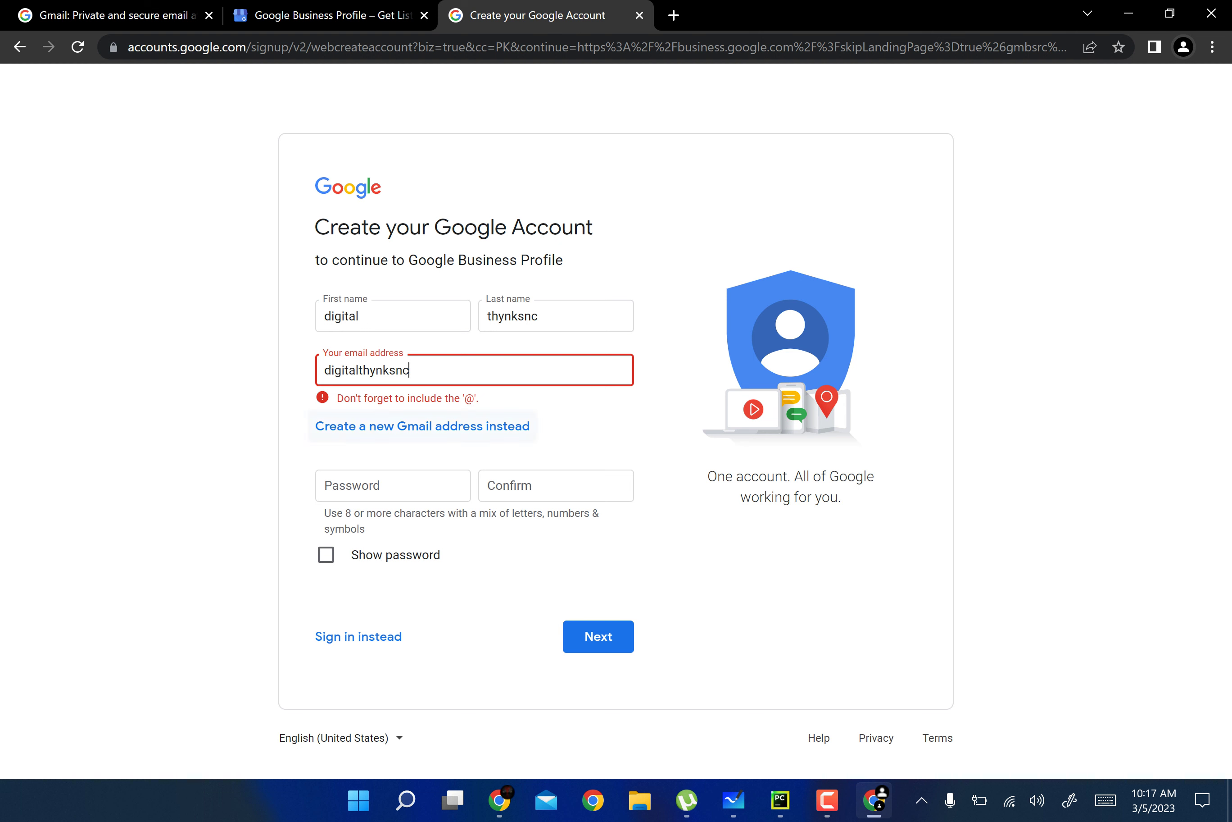
click(422, 426)
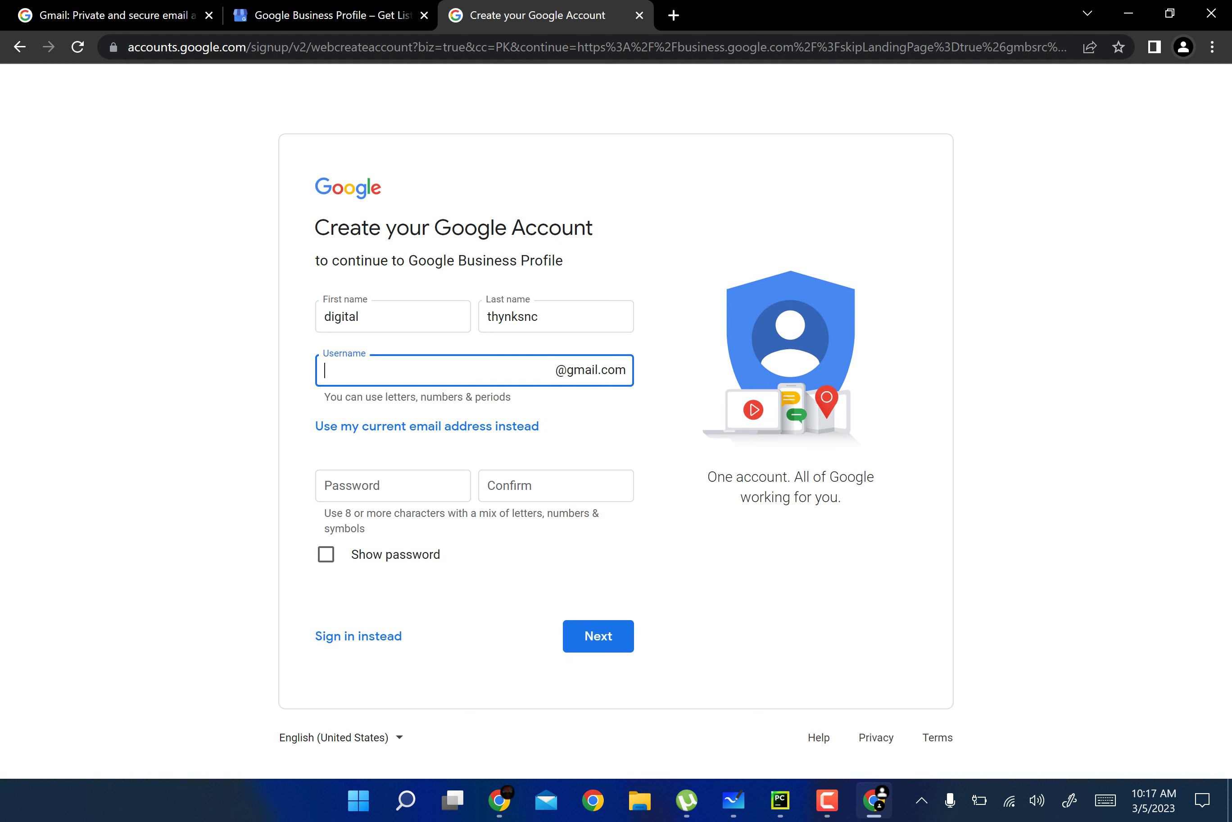
key(Tab)
Step: Enter and confirm the account password, then submit the sign-up details
key(Tab)
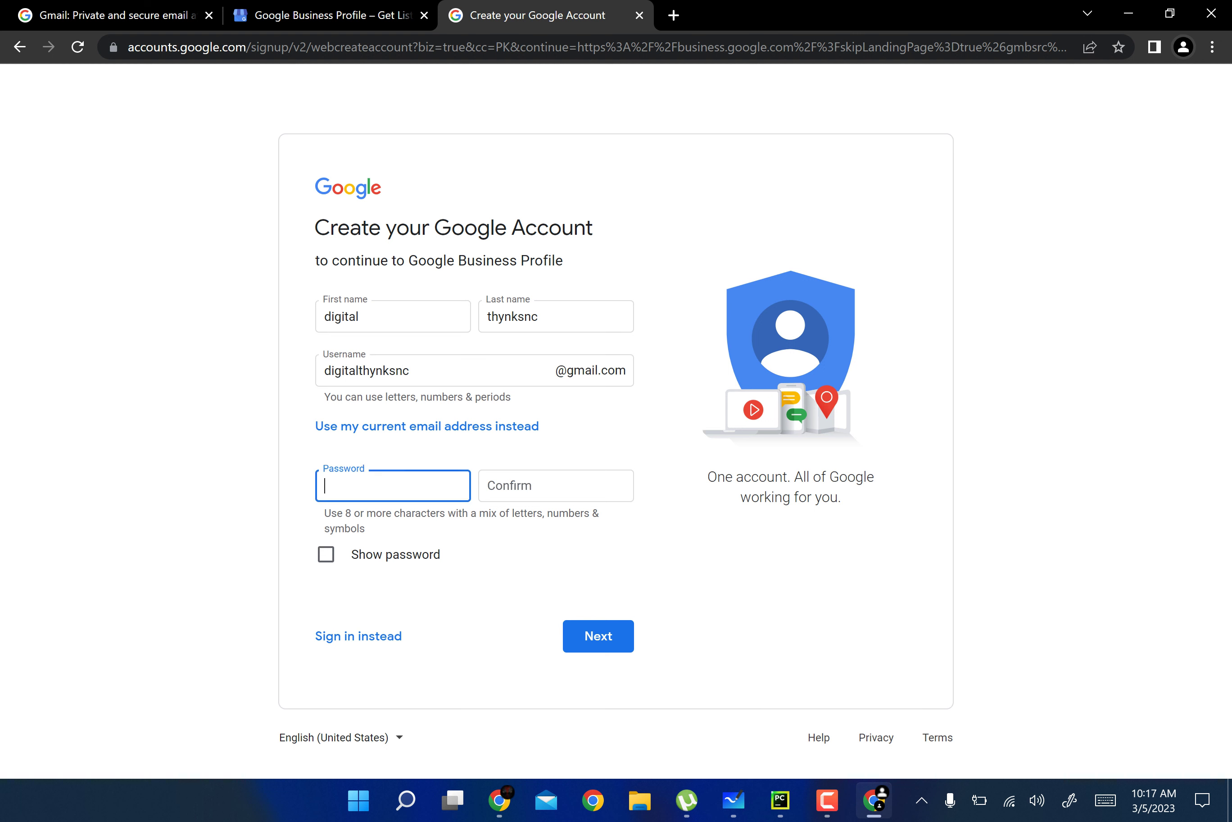
text(•••••••••)
key(Tab)
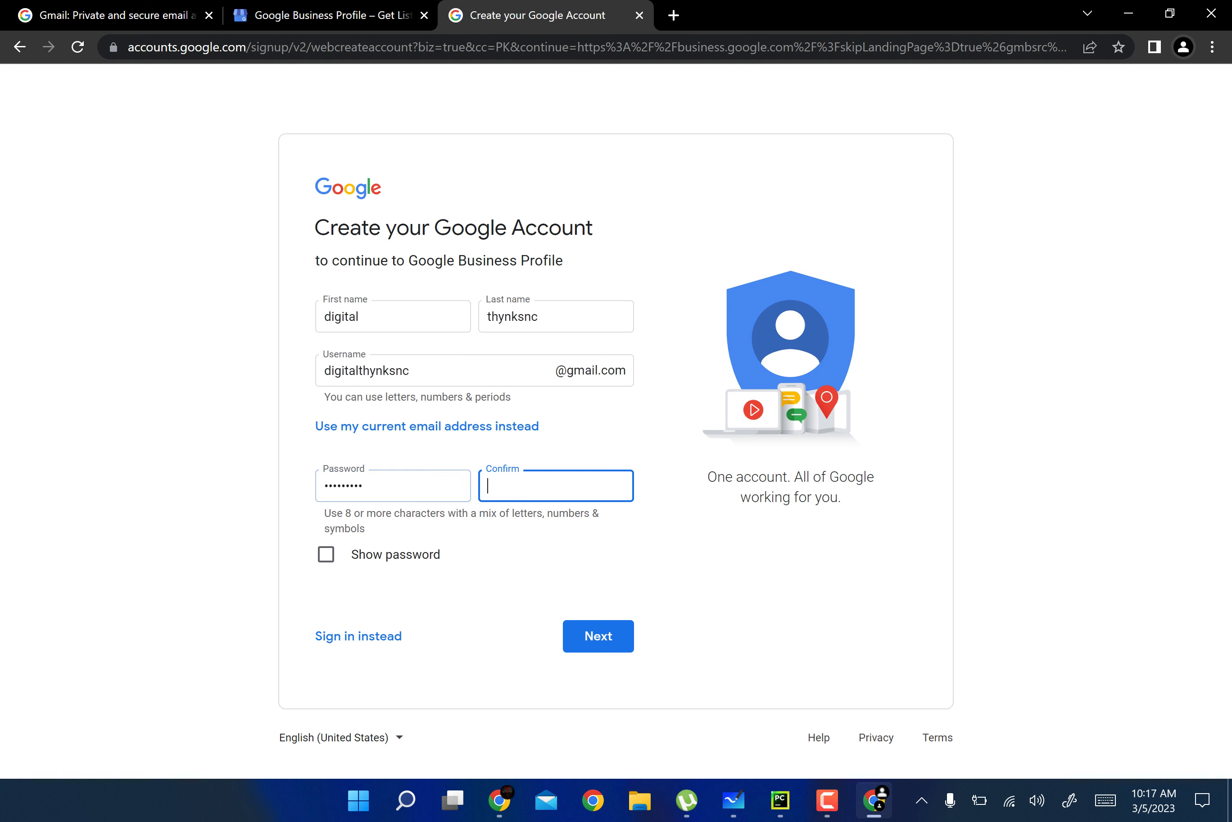
text(••••••••)
key(Return)
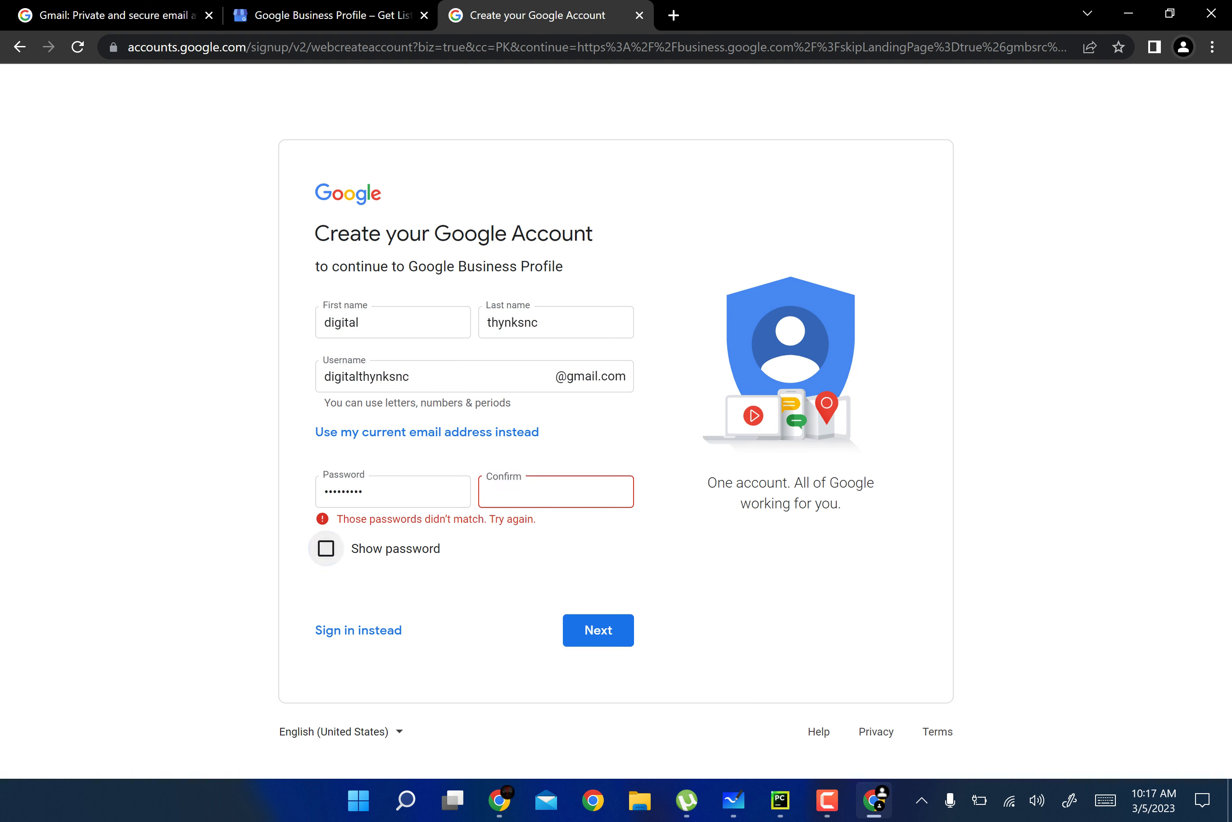
click(326, 548)
click(326, 548)
click(556, 491)
text(•••••)
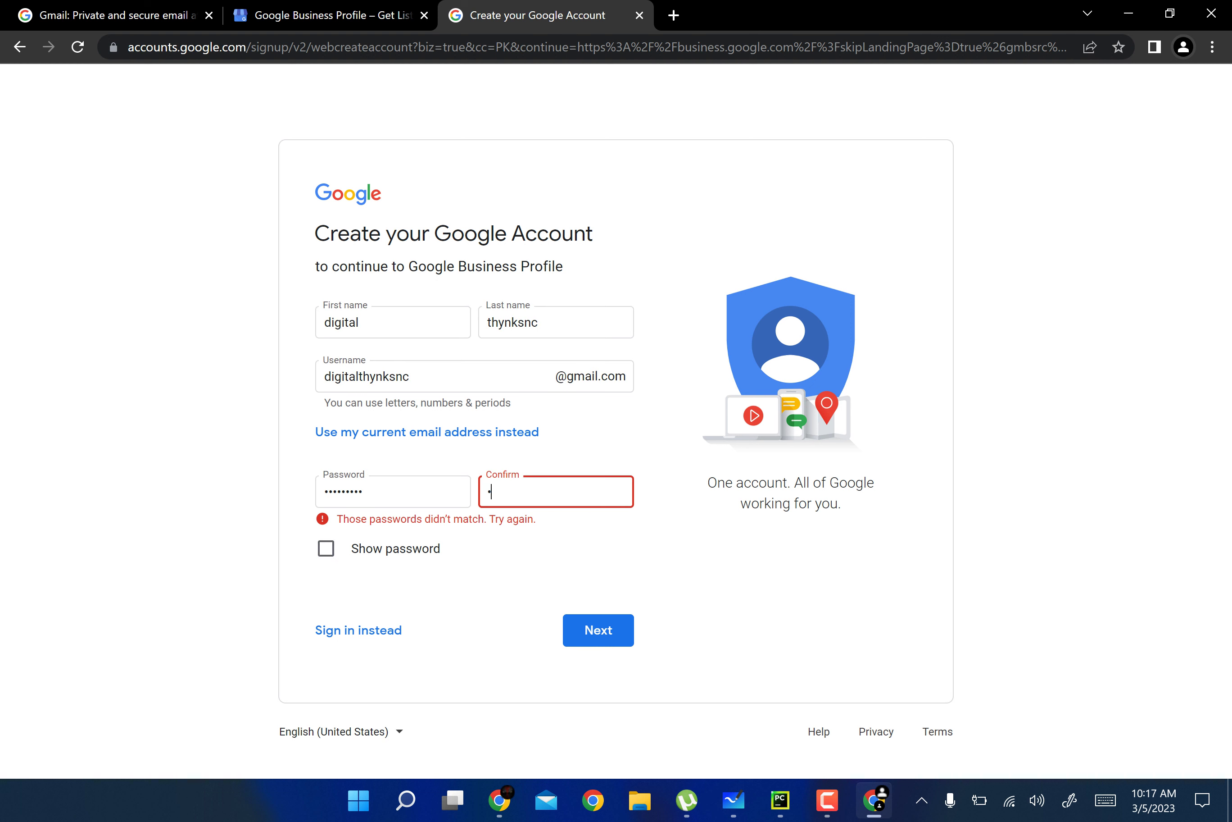
text(••••)
key(Return)
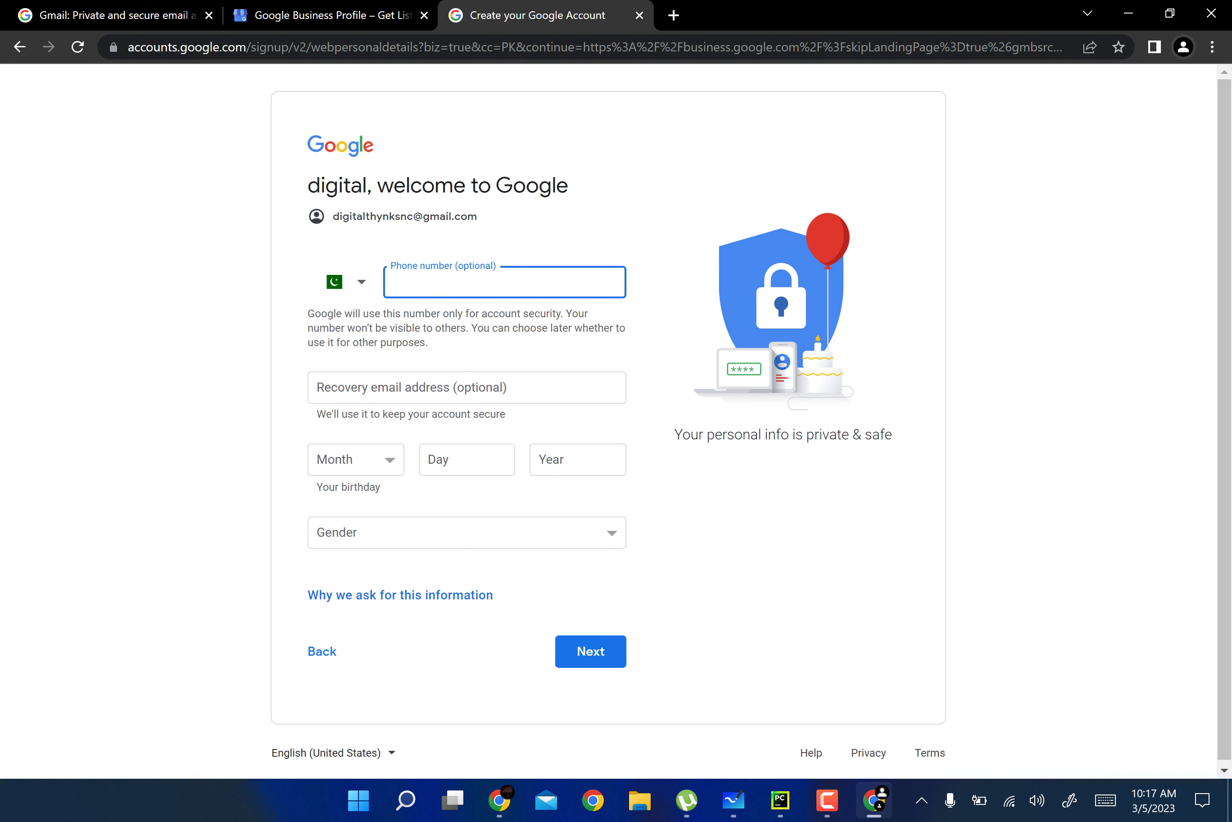
Step: Set the birthday to December 25, 1990 and the gender to Male
click(355, 459)
key(d)
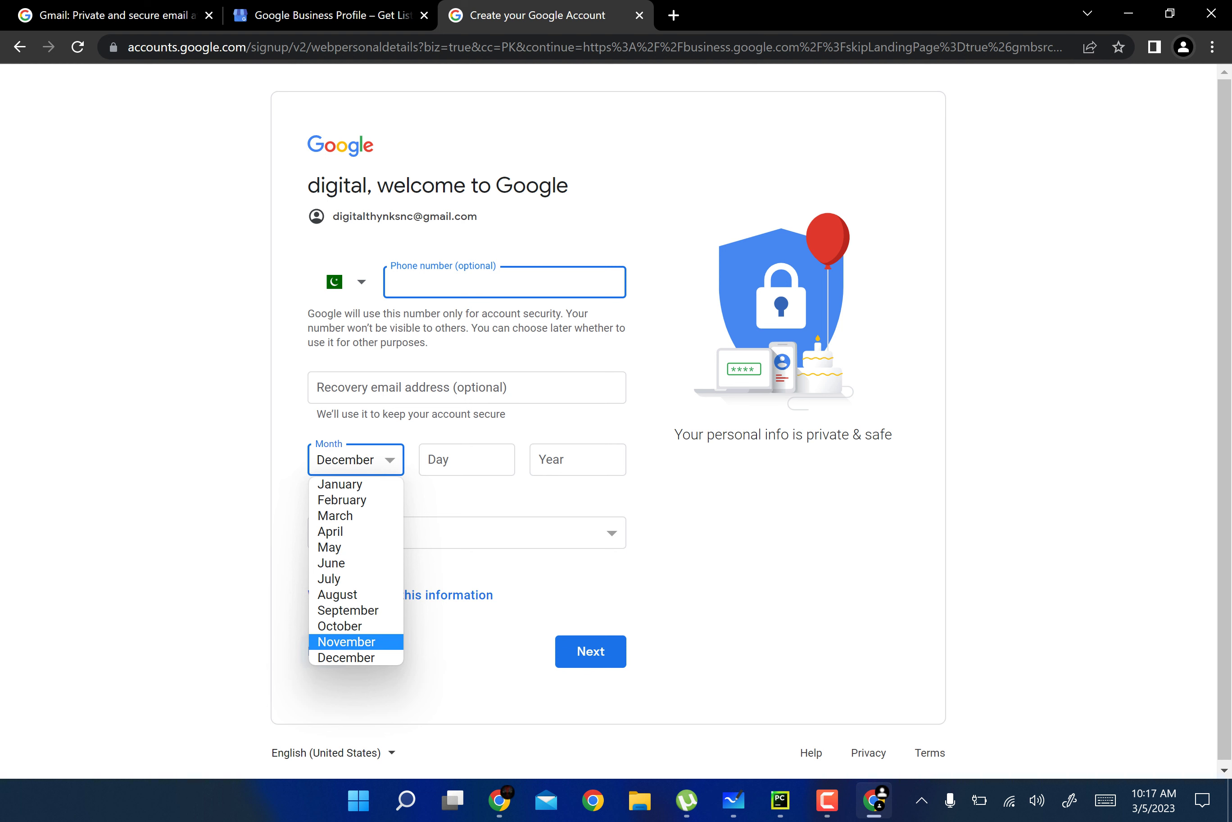
key(Down)
key(Return)
key(Tab)
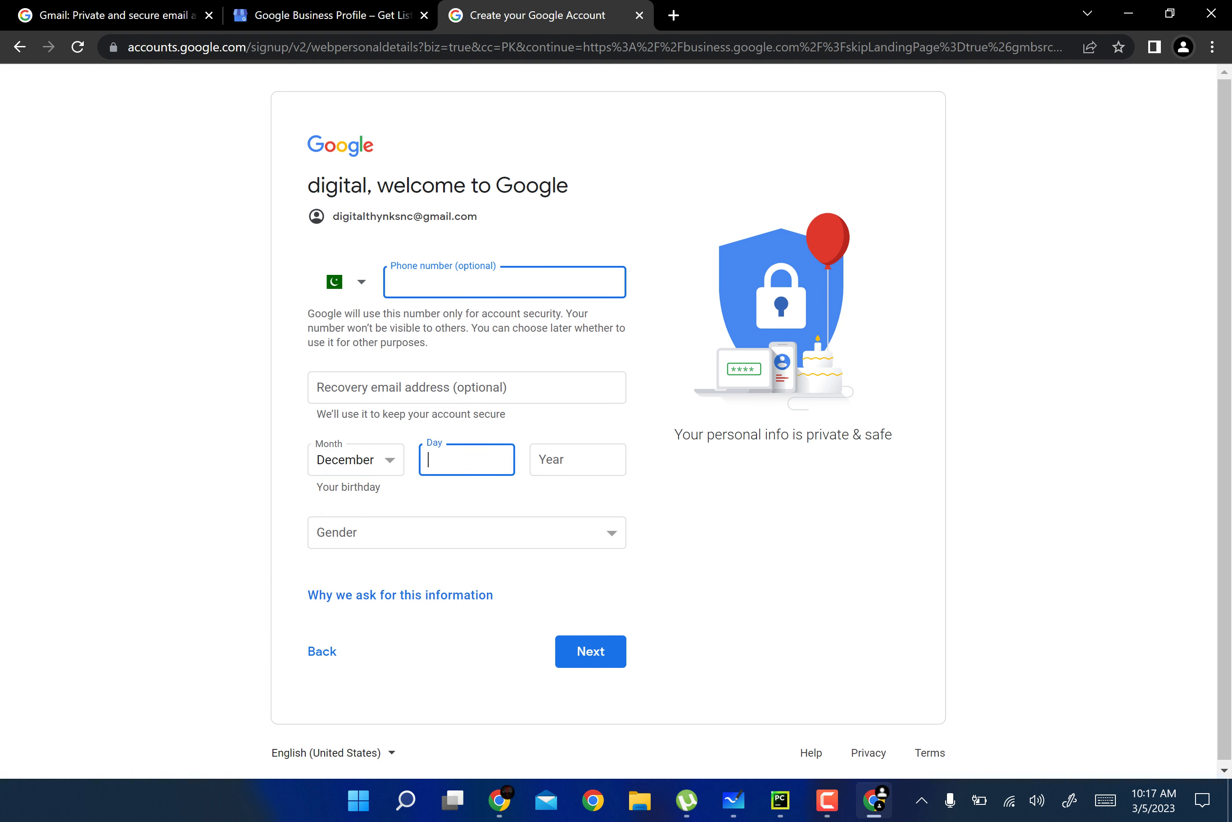
text(25)
key(Tab)
text(1990)
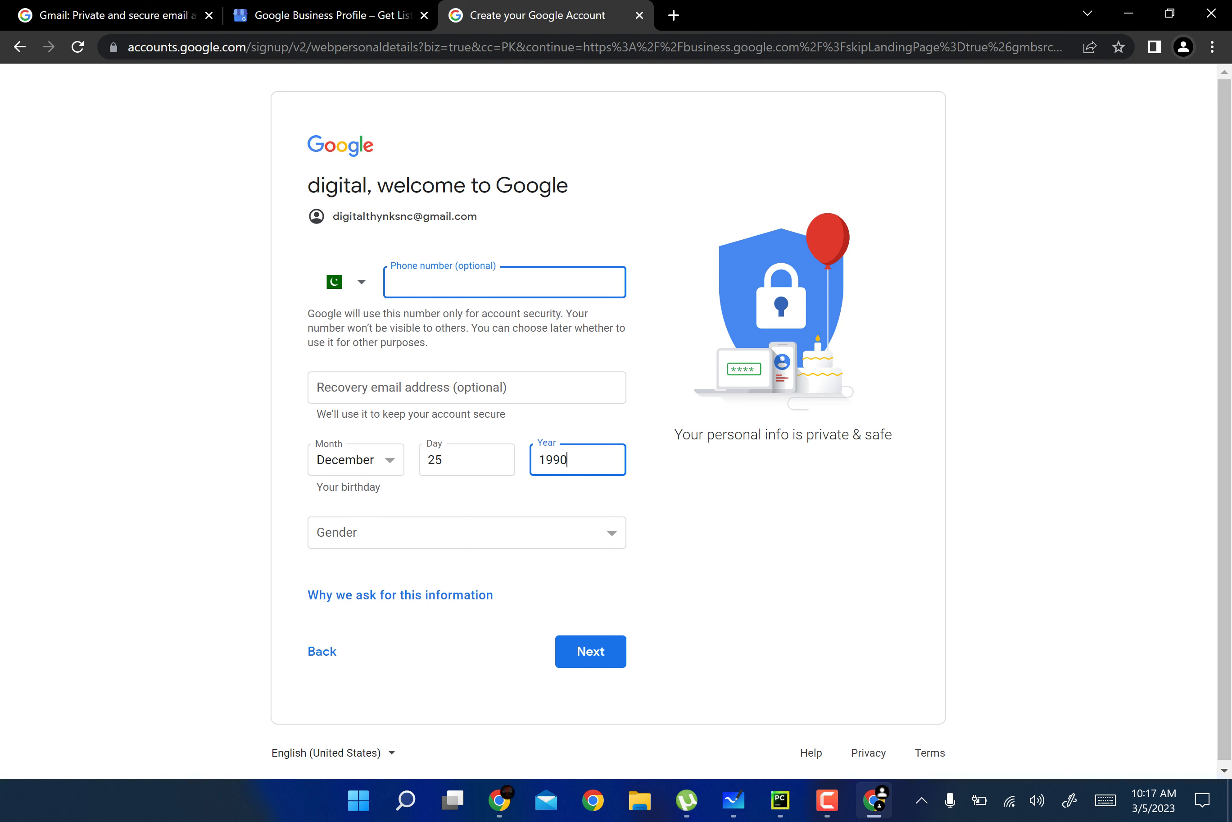
key(Tab)
key(alt+Down)
key(Down)
key(Down)
key(Return)
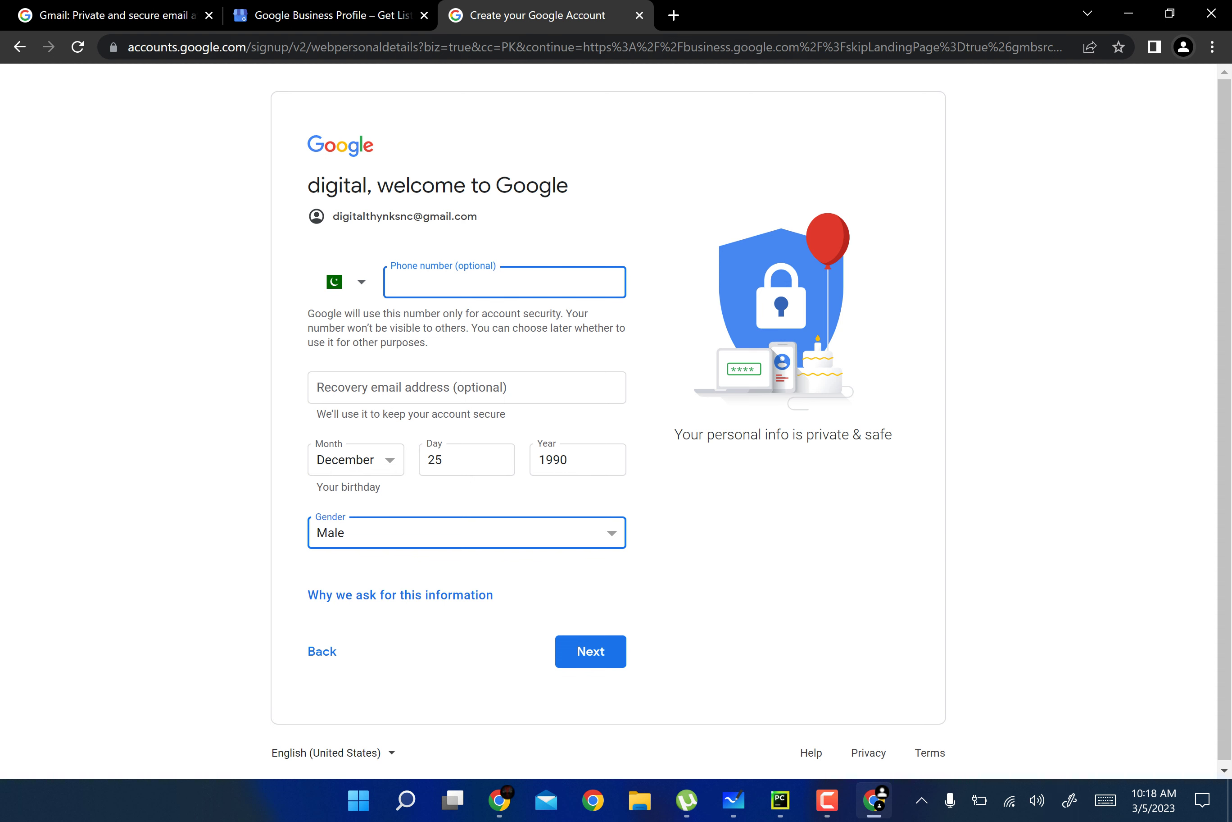
Step: Continue to Privacy and Terms and agree to finish the account
click(590, 651)
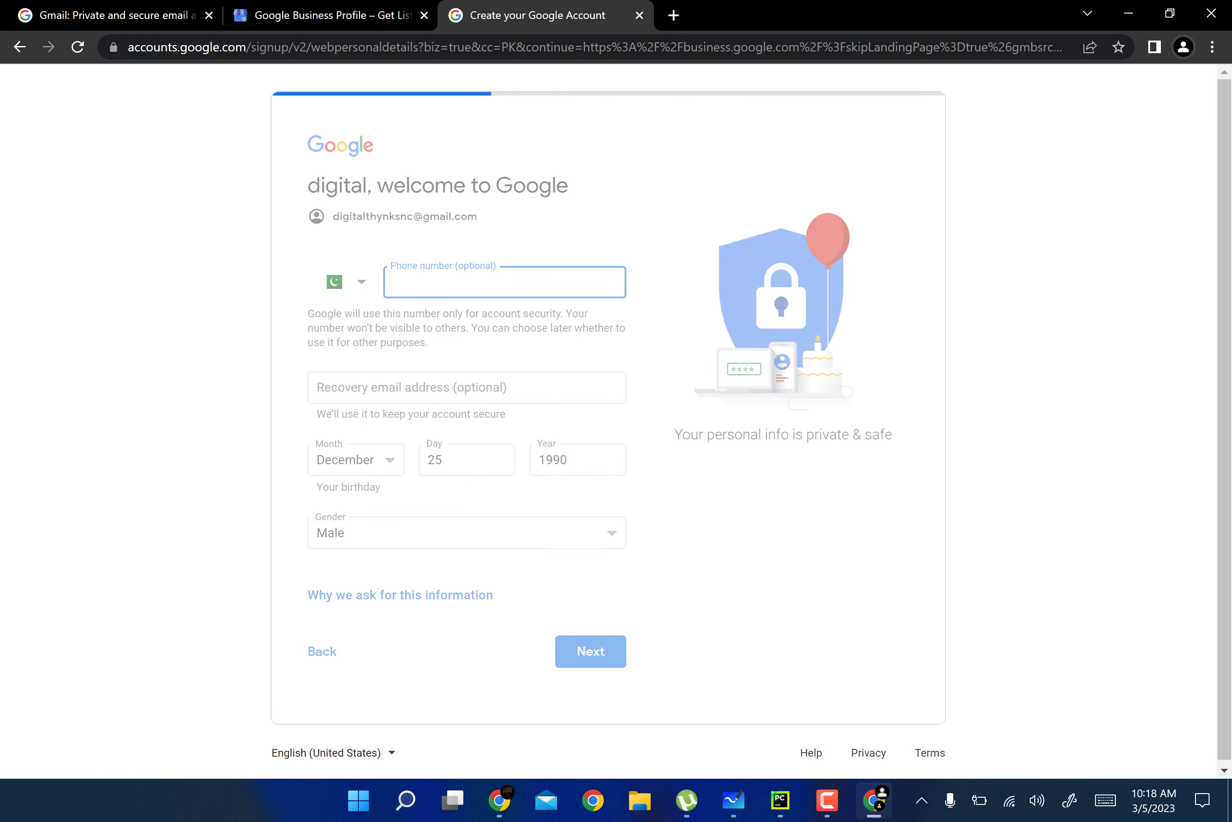
scroll(608, 419, down, 10)
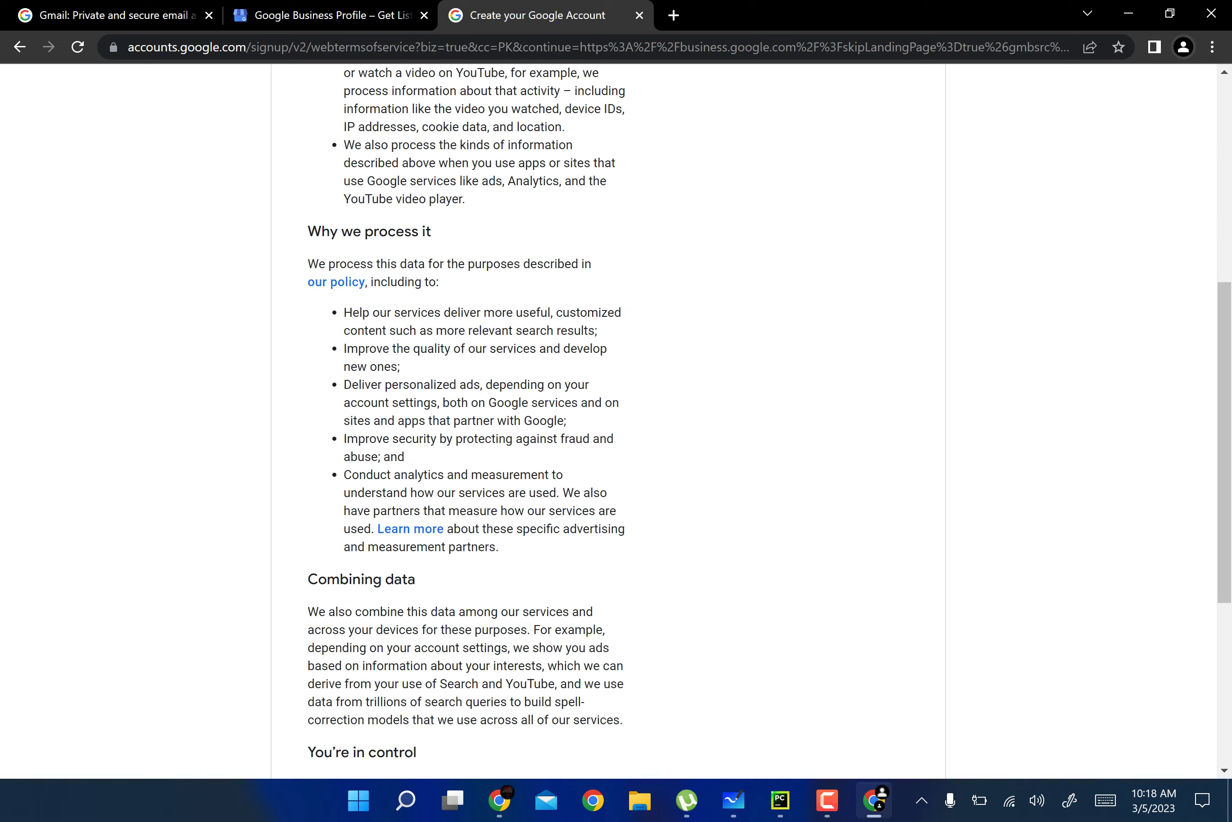
click(584, 647)
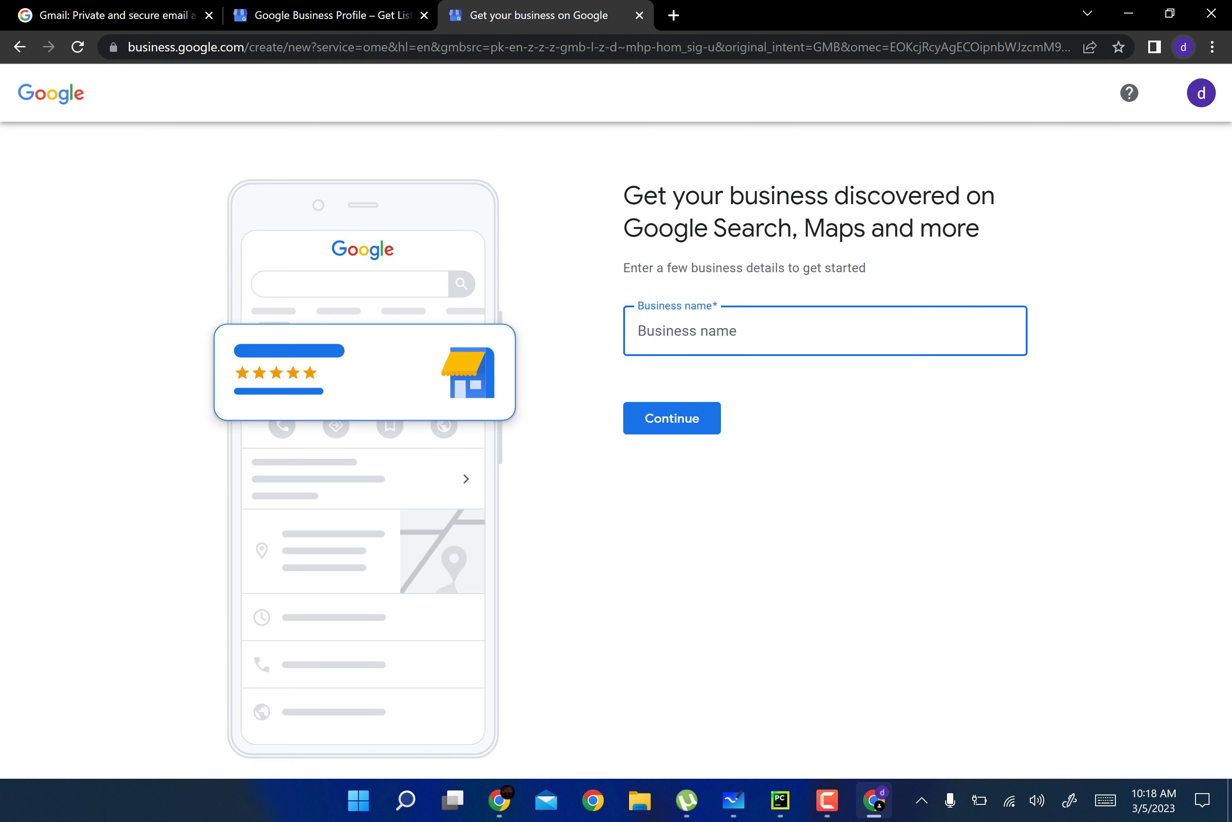
Step: Enter 'Digital ThynkSnc' as the business name and continue
text(Digital T)
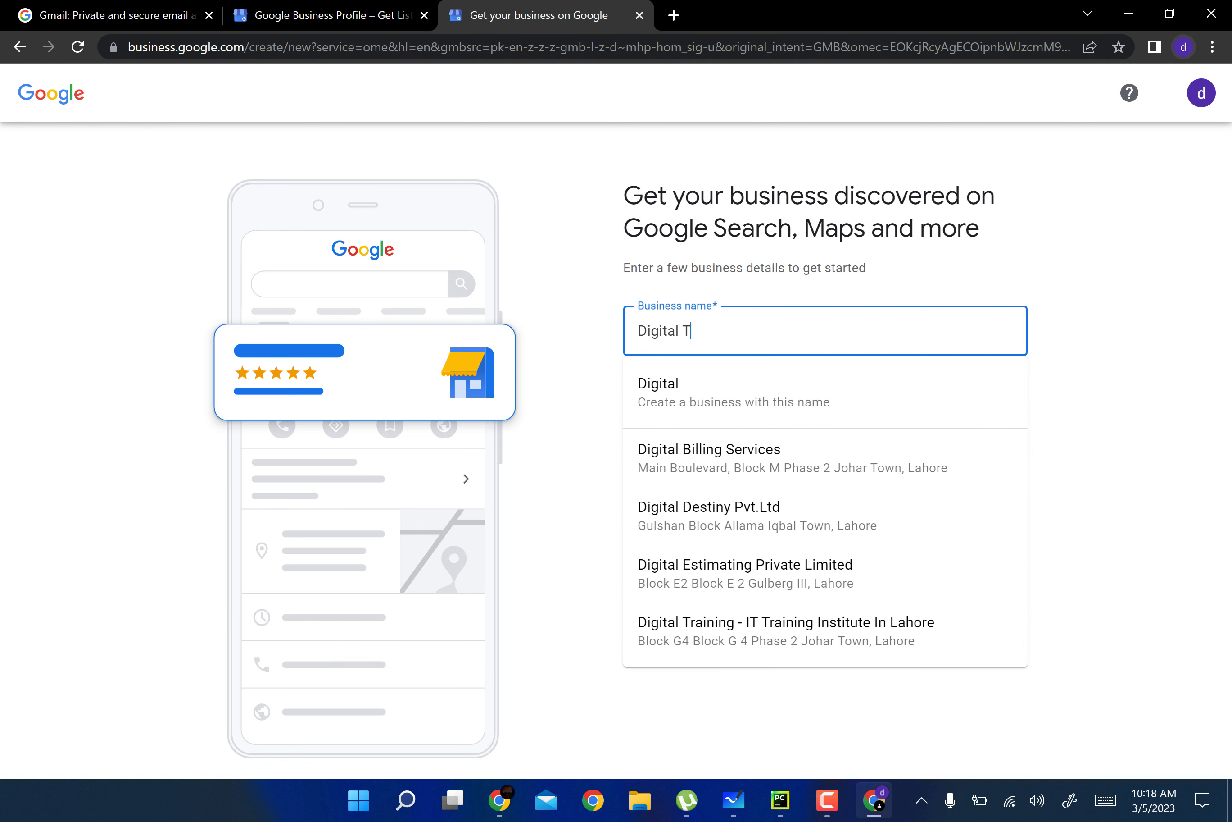
text(hynkSnc)
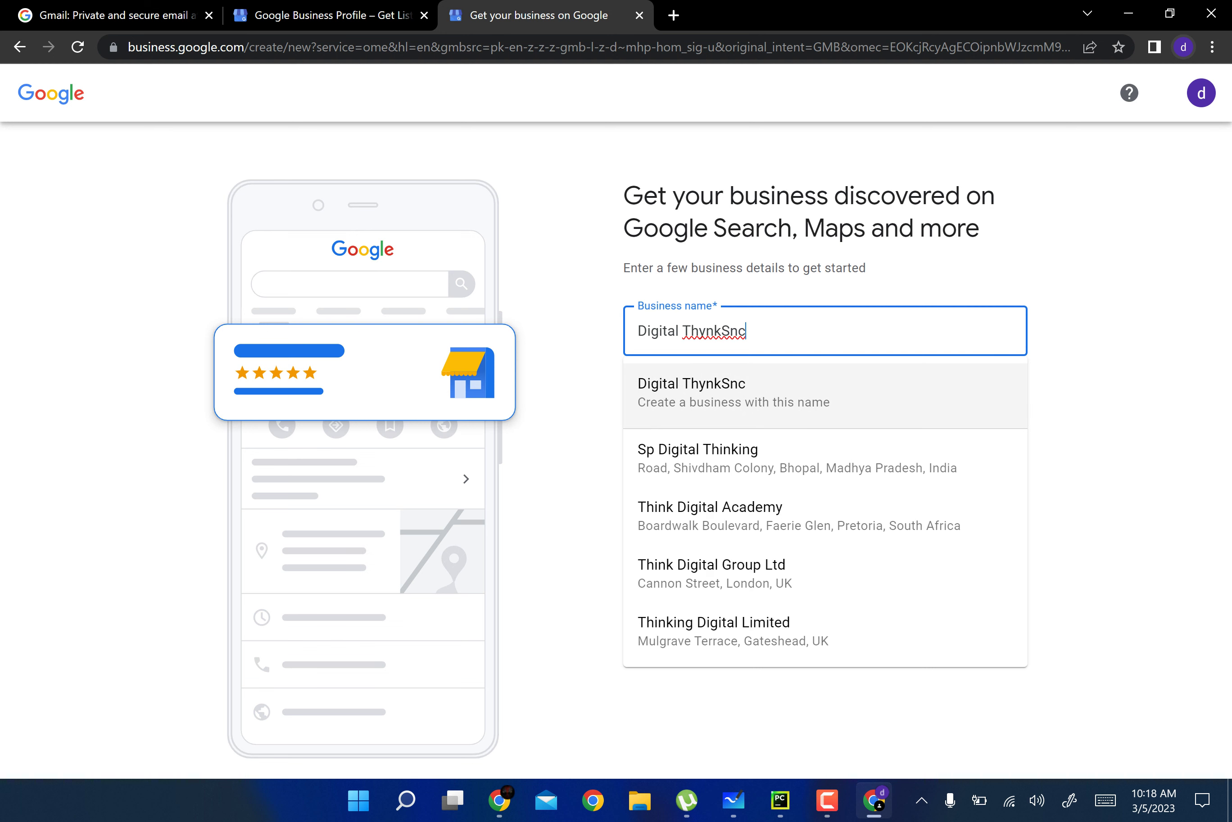
key(Return)
key(Return)
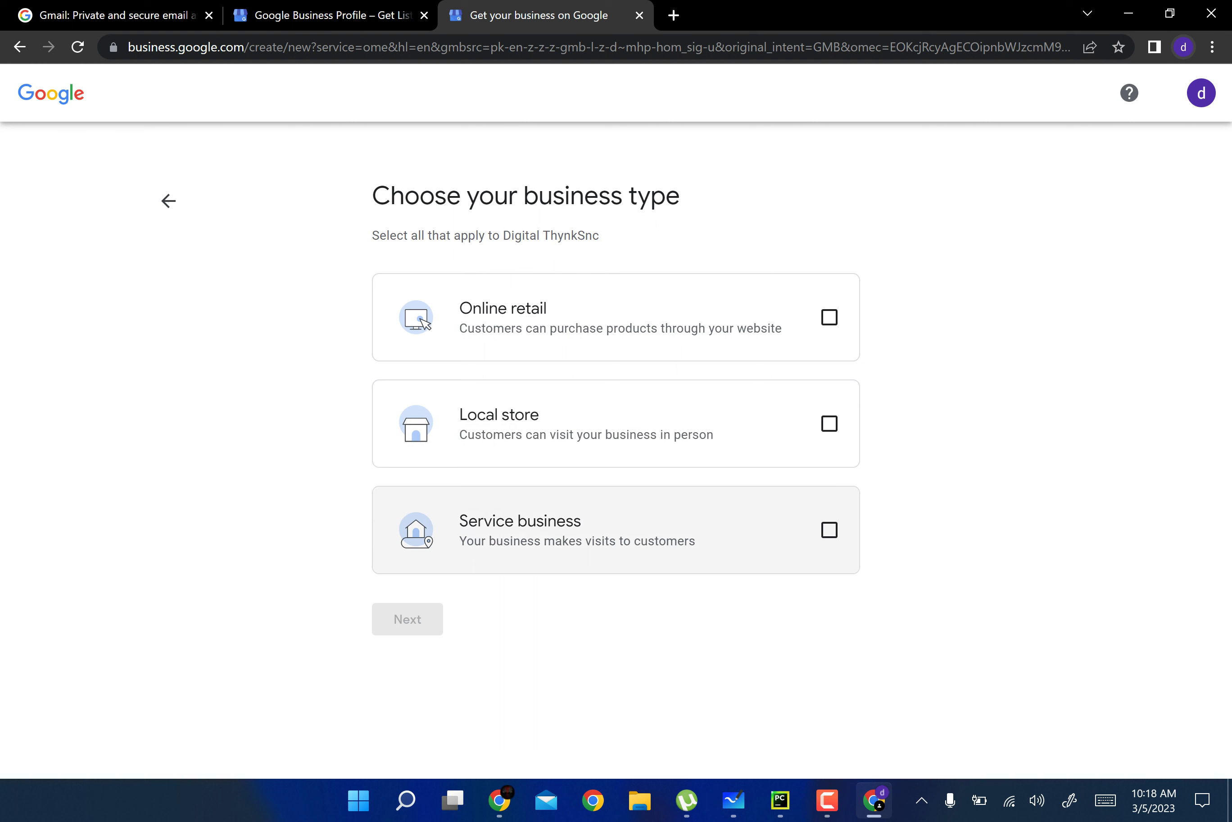
Step: Select Service business as the business type and continue
click(615, 530)
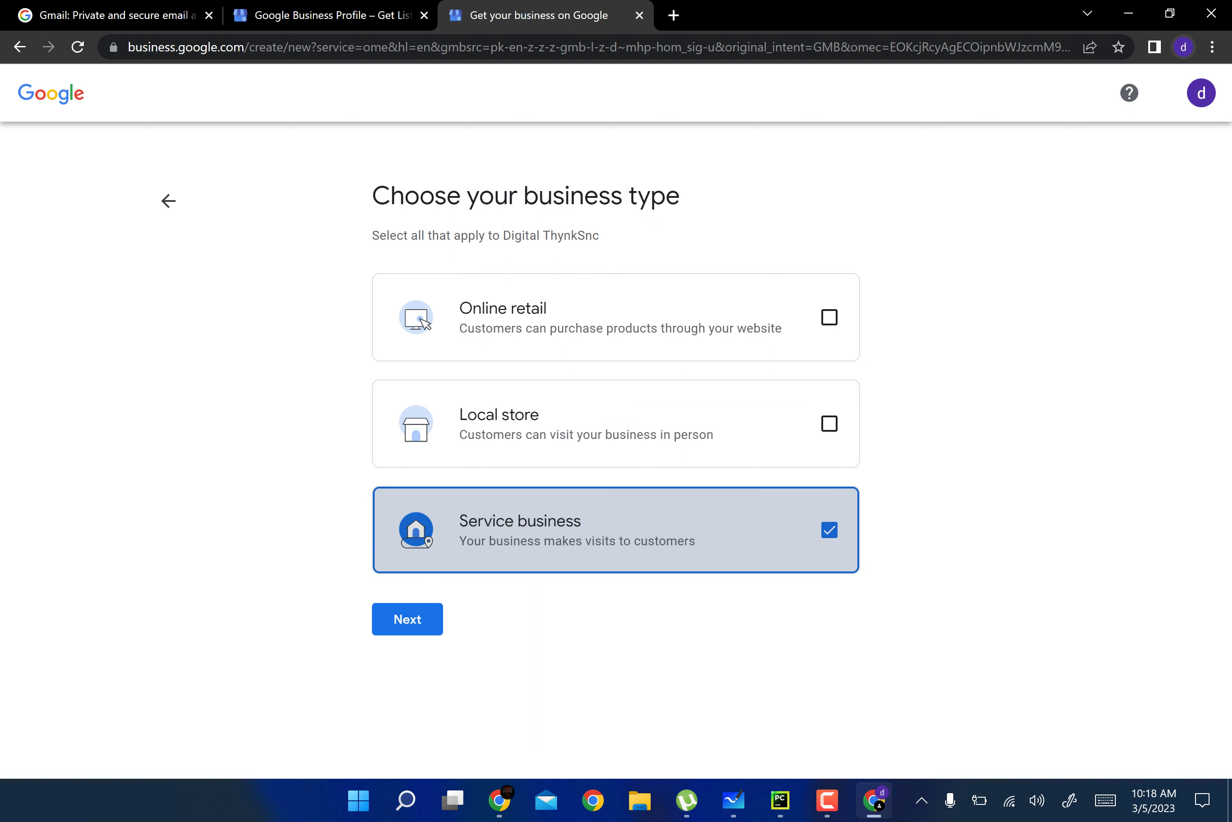
click(407, 618)
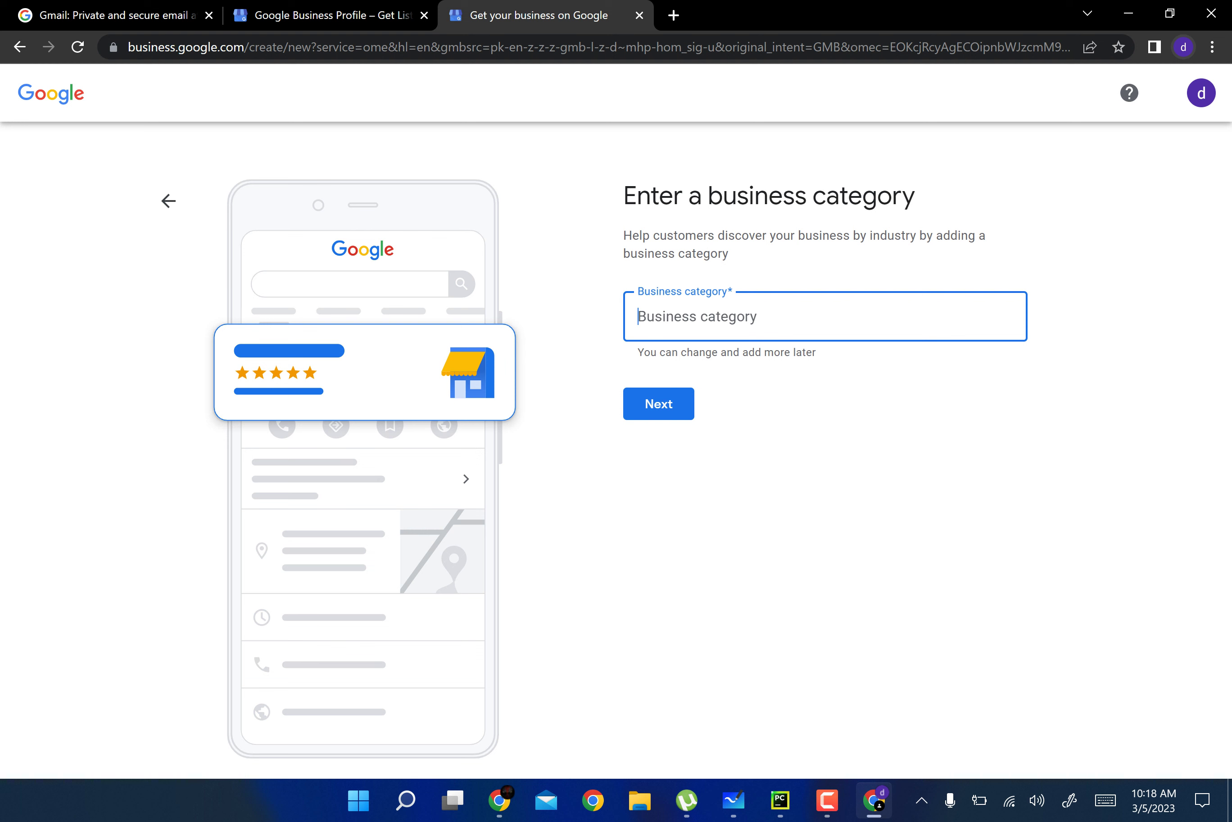
Step: Type 'tech' in the Business category field to list technology suggestions
text(tech)
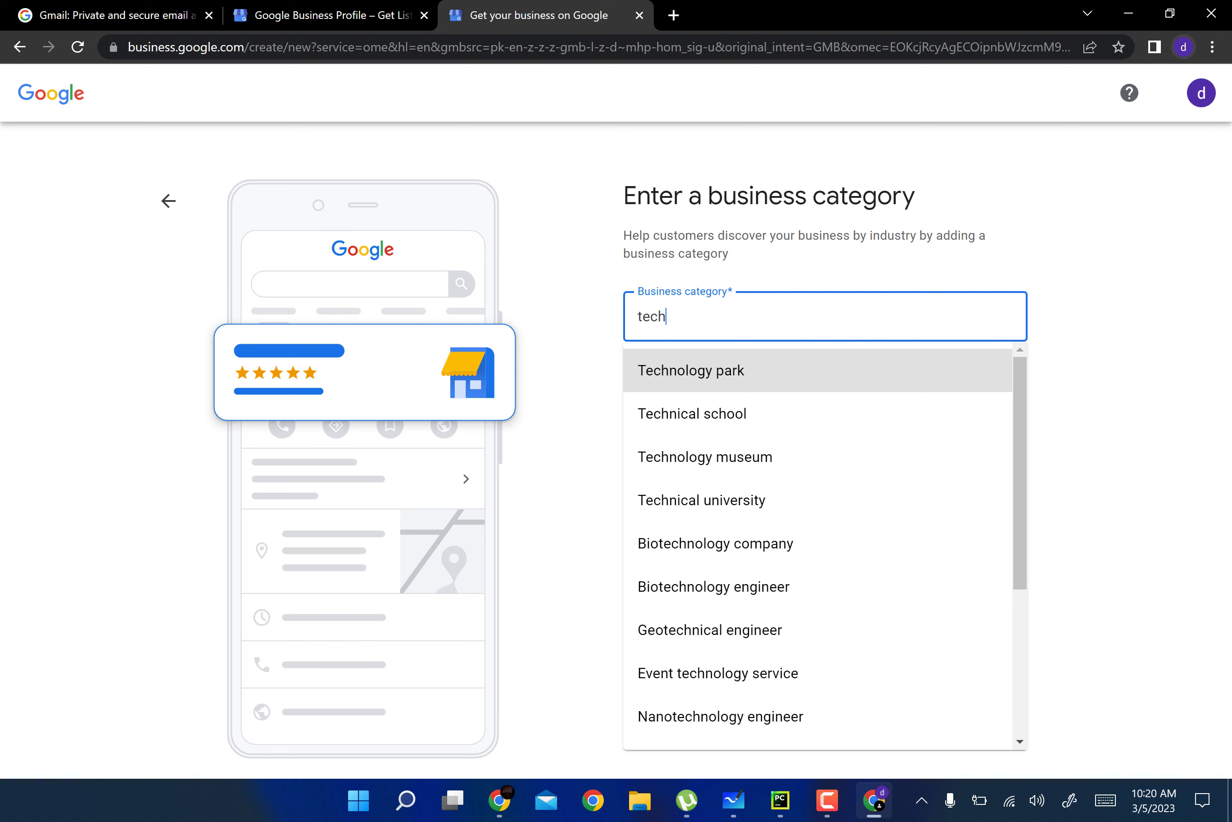
Step: Accept Technology park as the category and skip the optional service areas
key(Return)
key(Return)
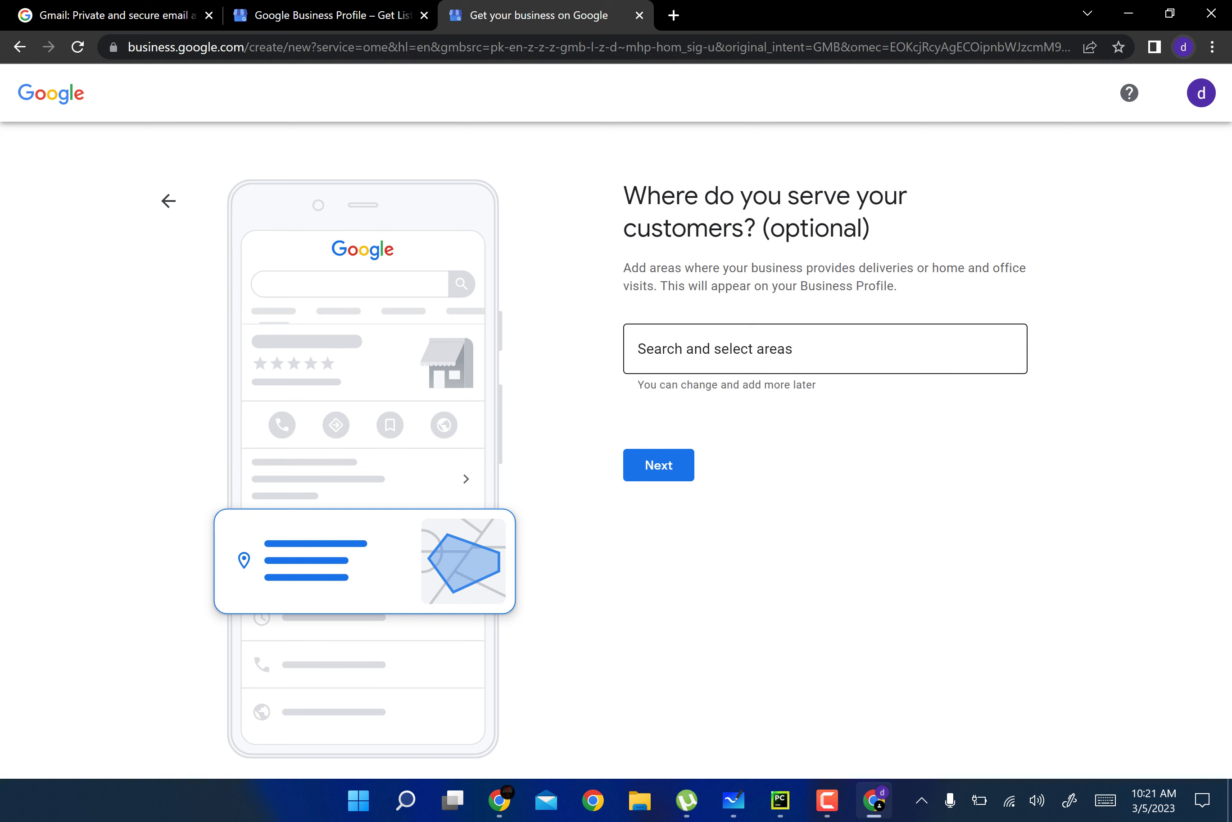
key(Tab)
key(Return)
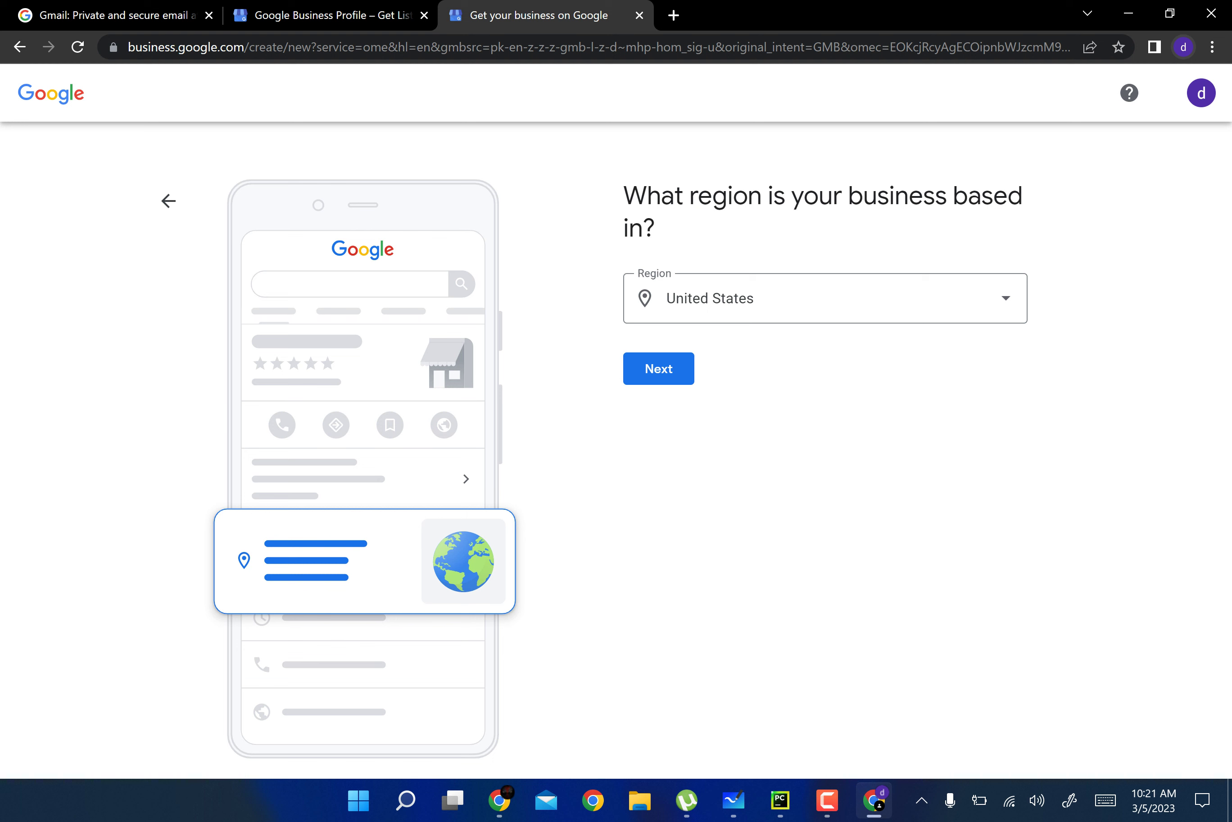
Step: Choose Pakistan as the business region and continue to contact details
key(Tab)
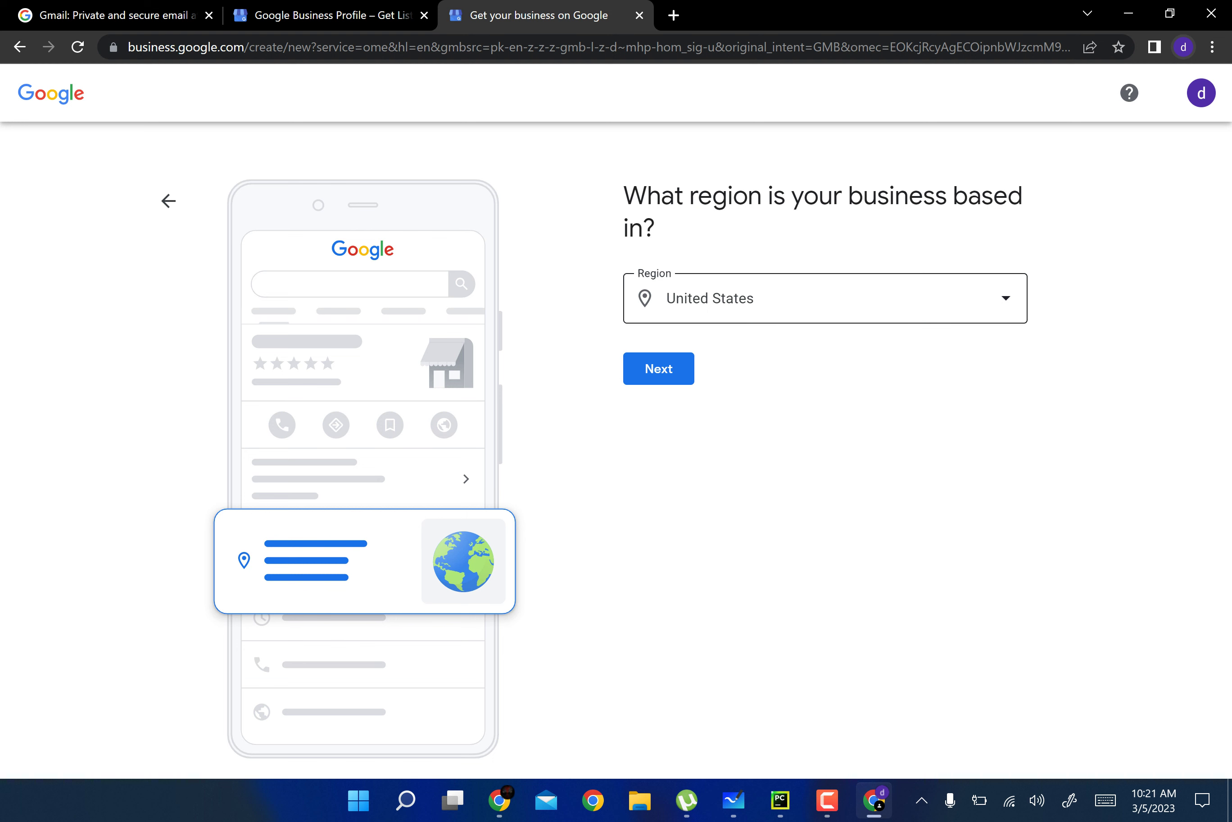
key(Return)
key(p)
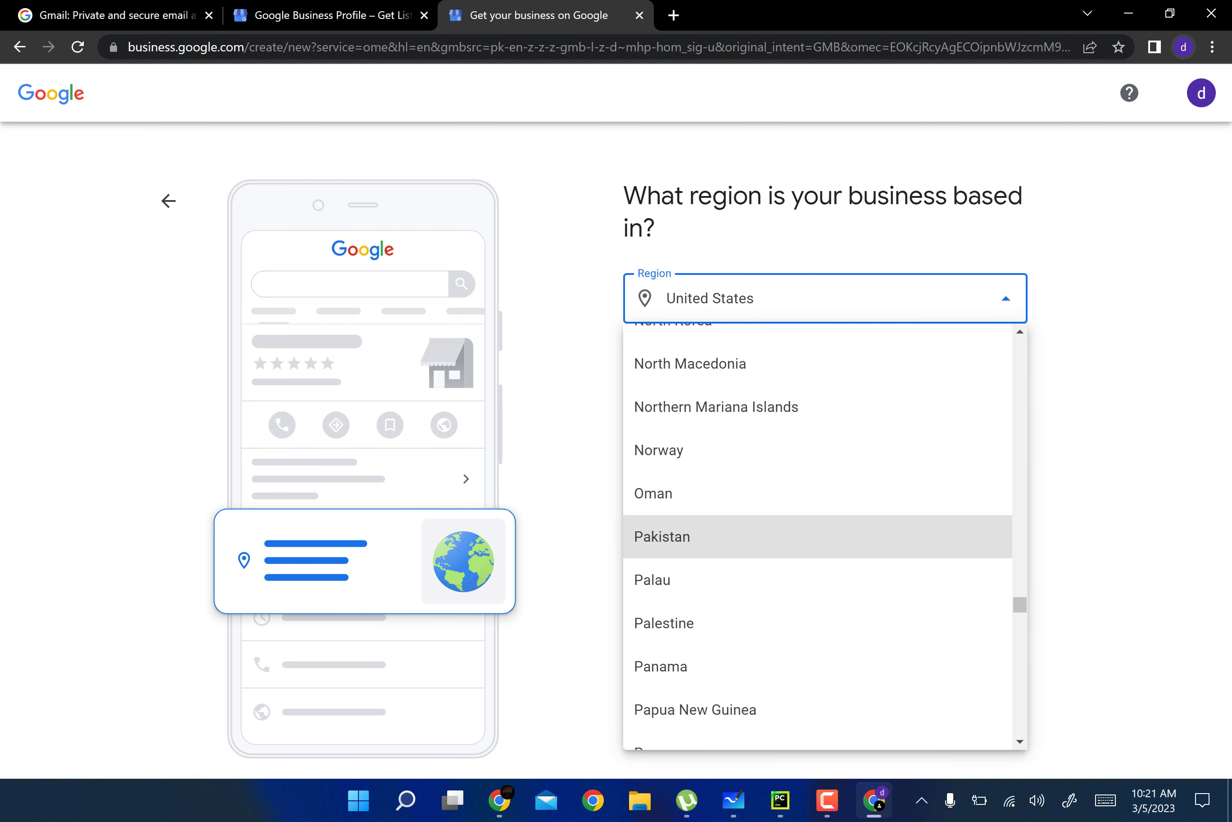
key(Return)
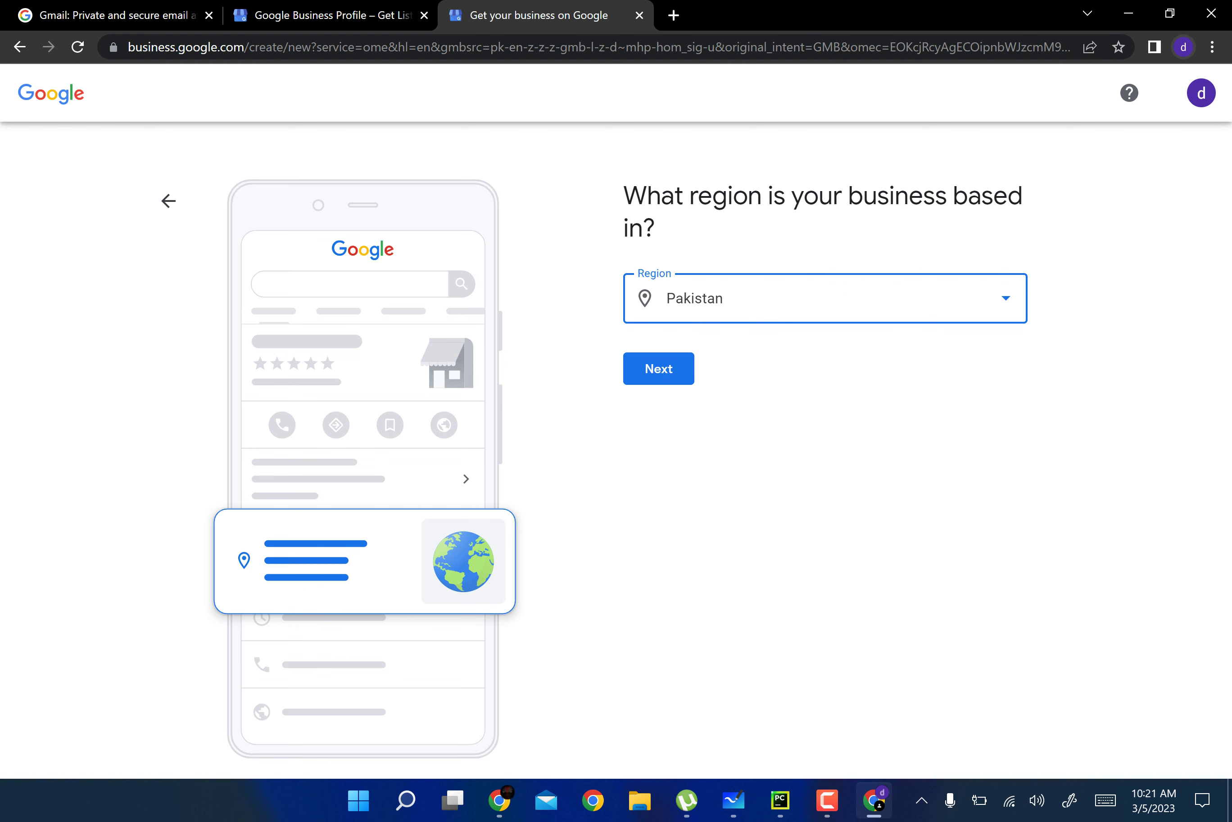
key(Return)
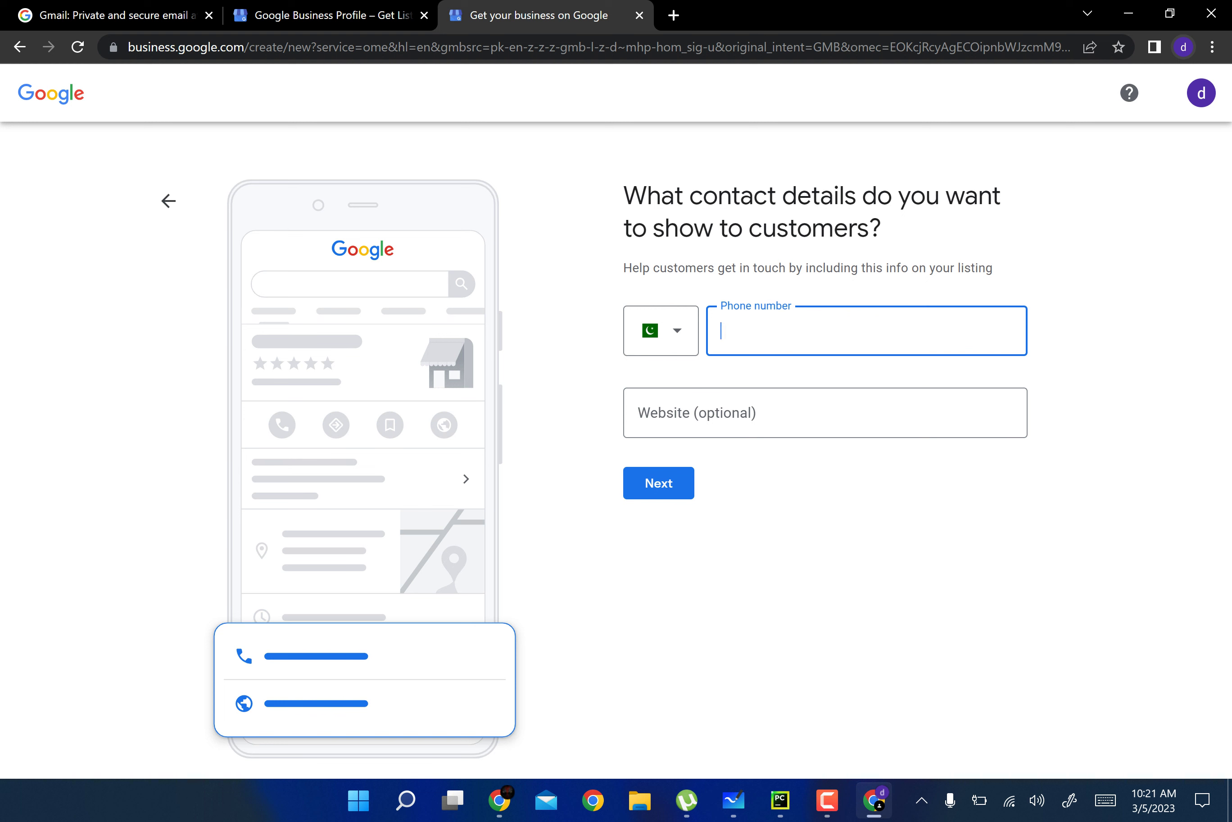
Step: Enter the business phone number and accept the terms to reach the mailing address form
key(Return)
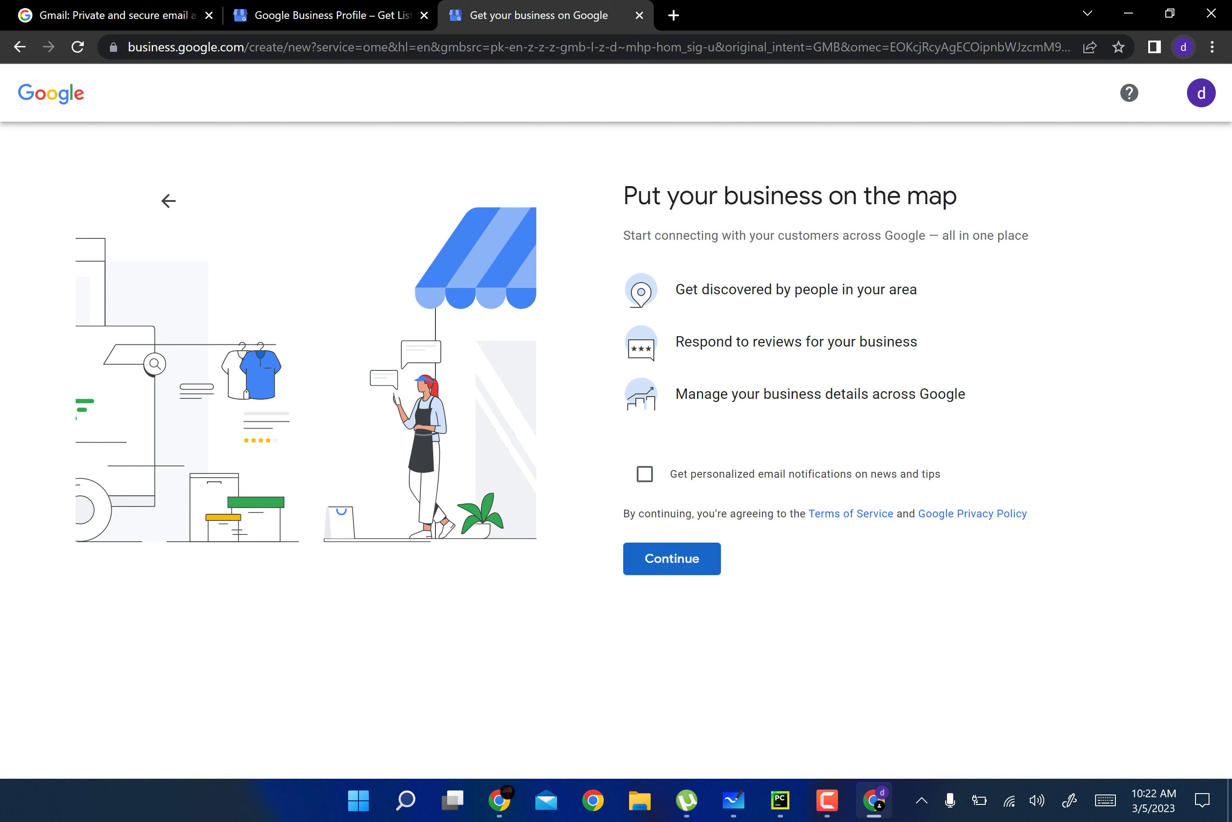
key(Return)
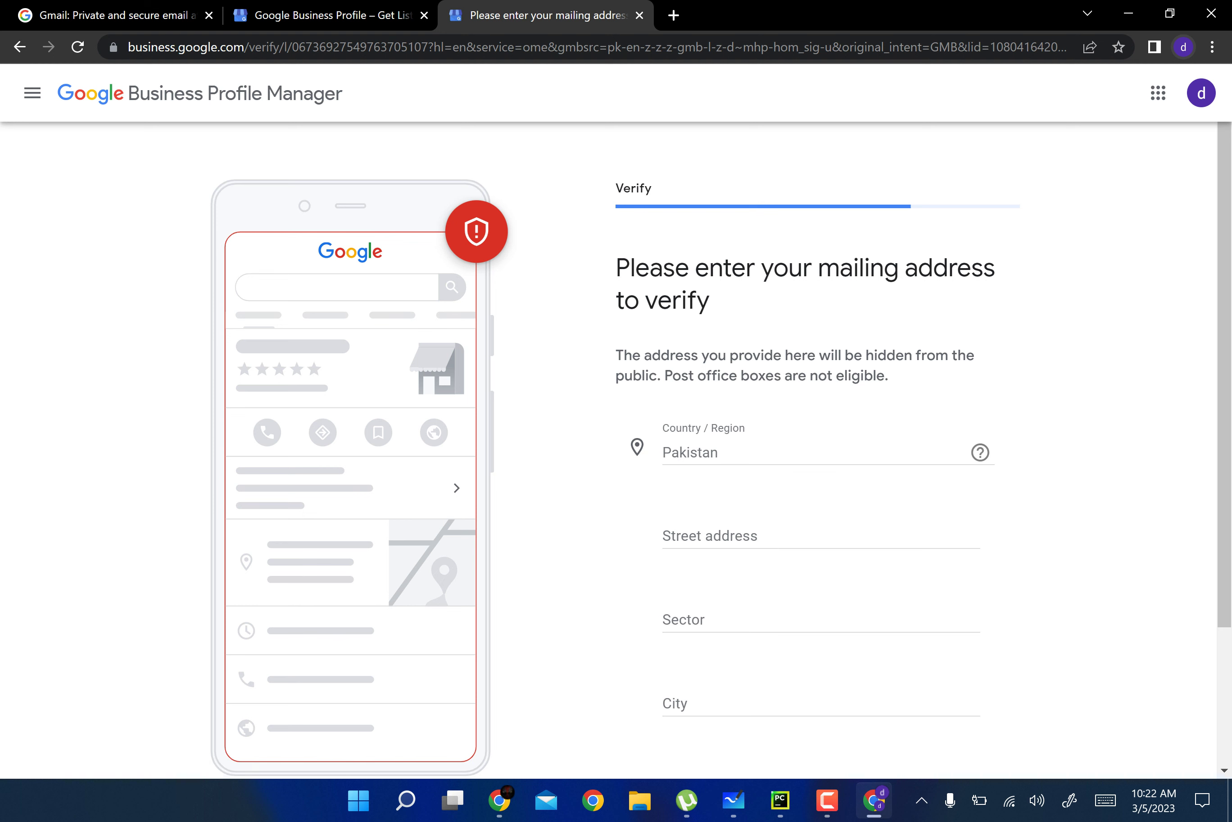
Step: Fill in the business's street address, sector, city and postal code, then submit them
scroll(721, 443, down, 3)
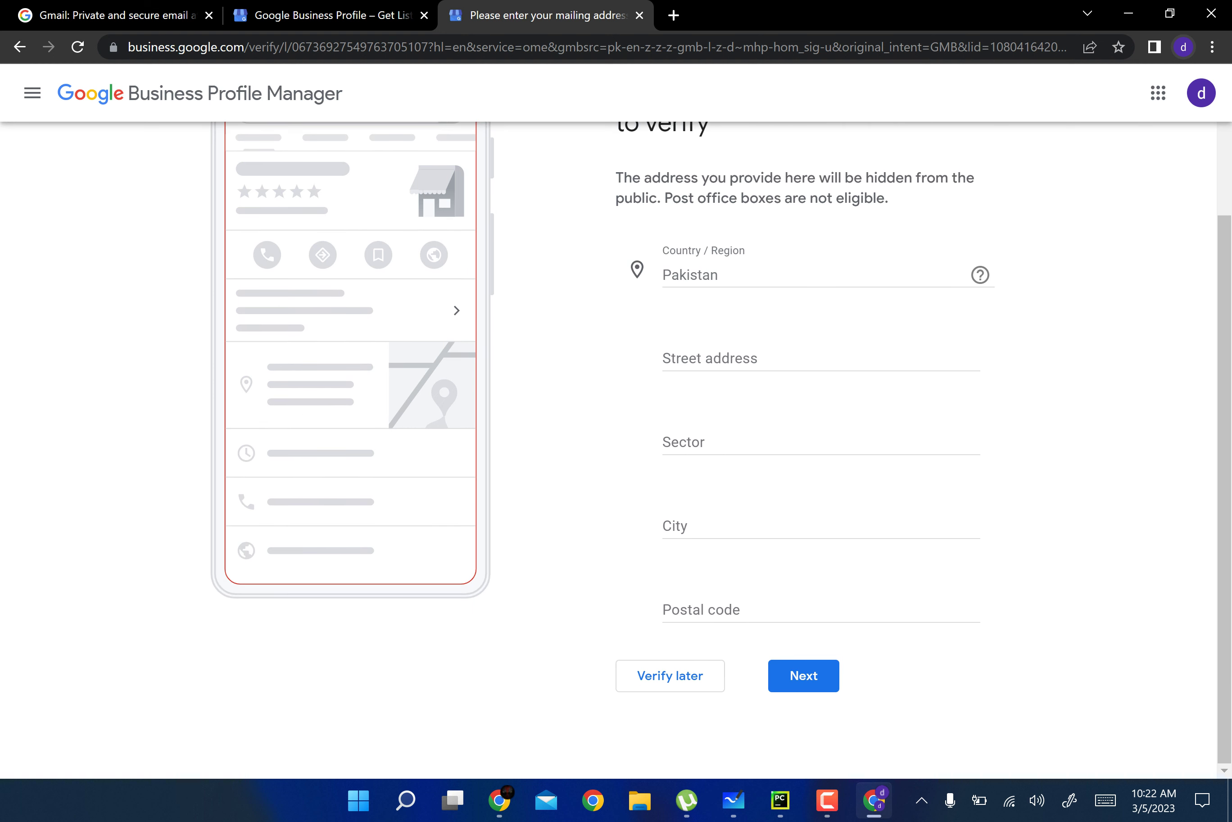
click(742, 359)
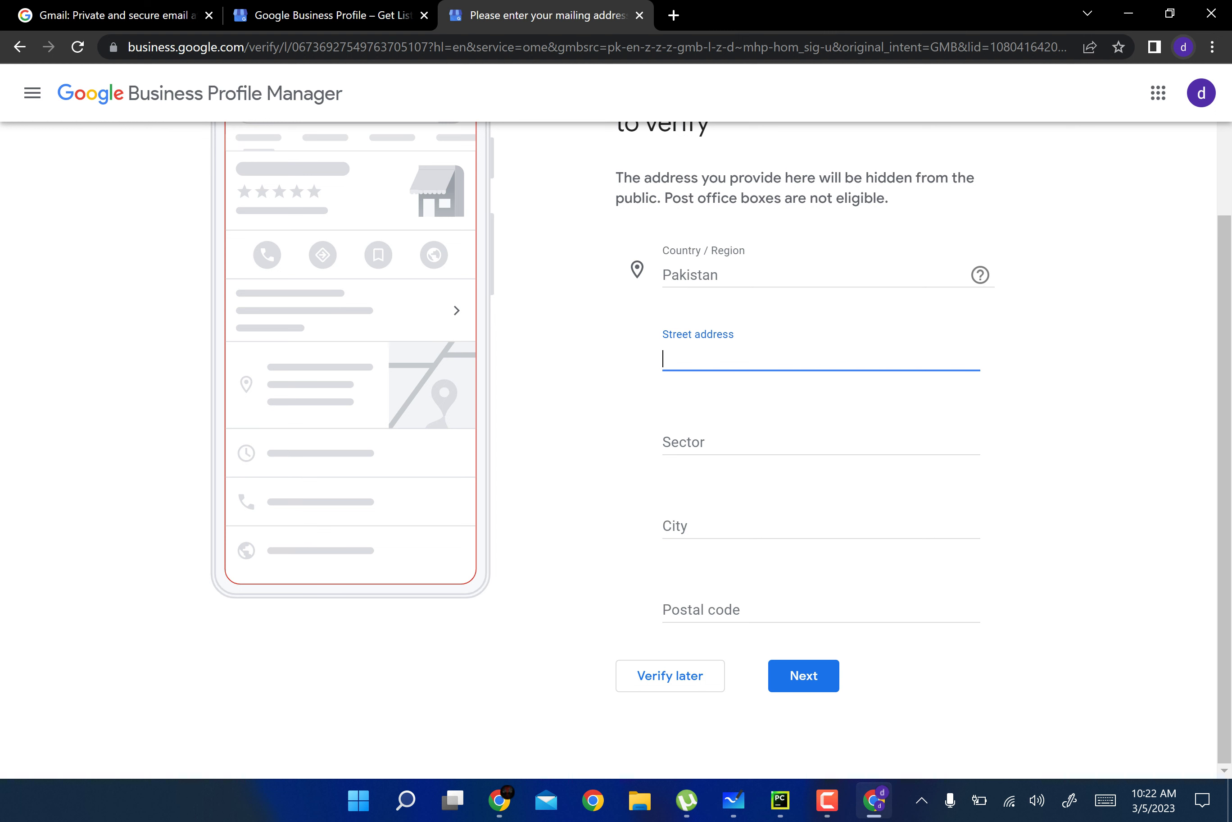
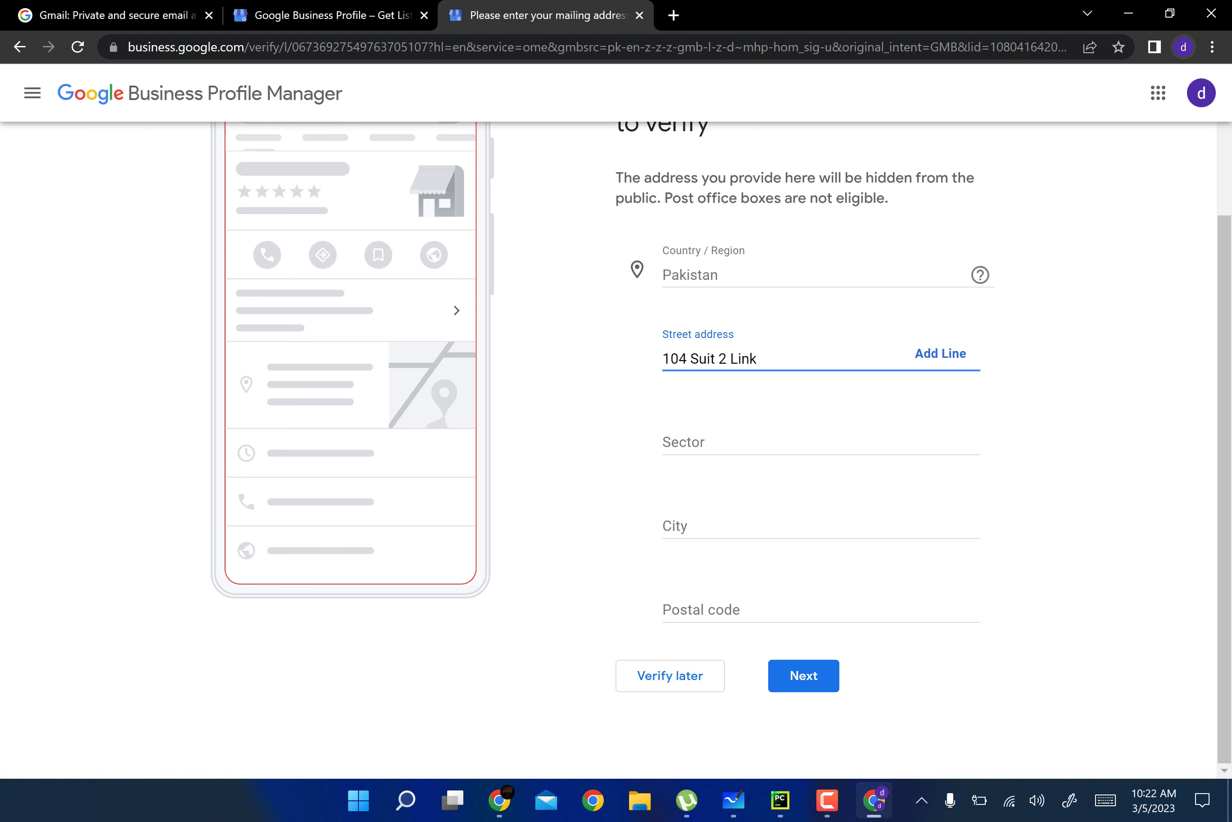
key(Tab)
key(Tab)
text(M)
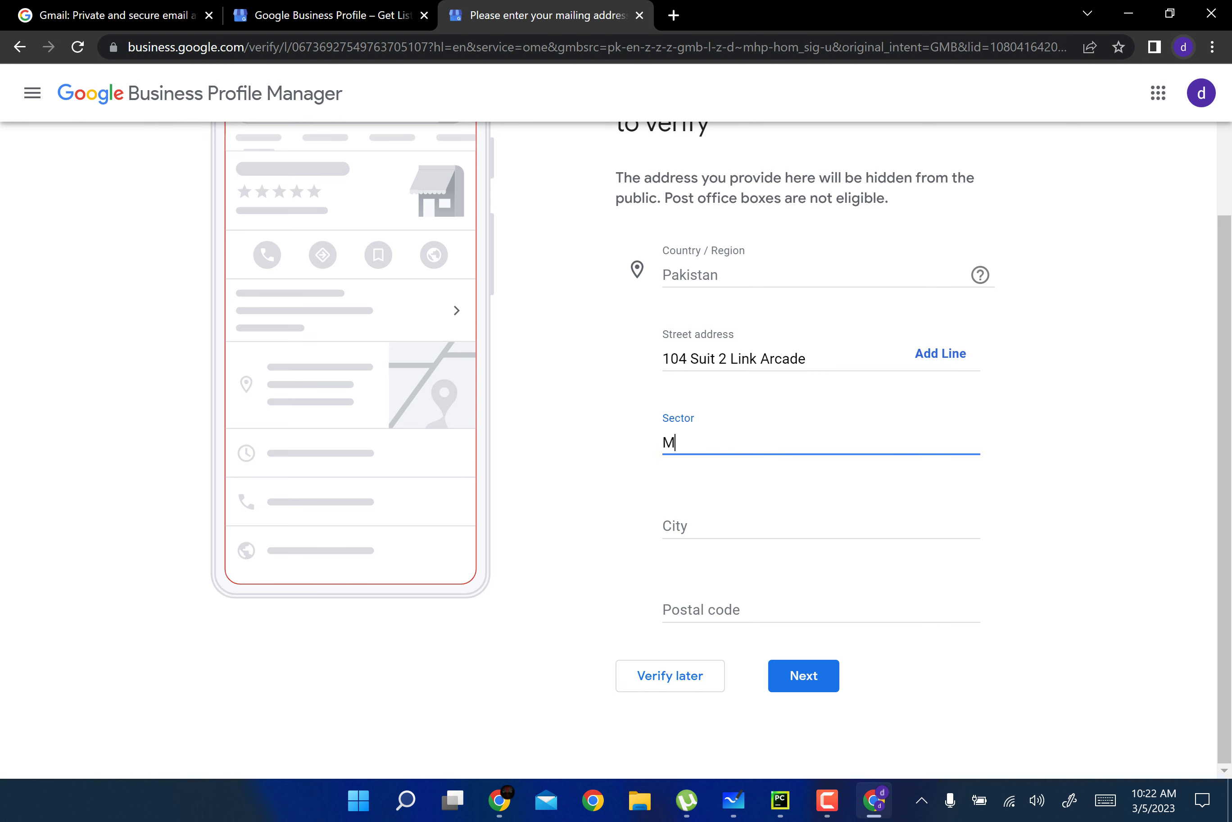
text(odel Town)
key(Tab)
text(Lahore)
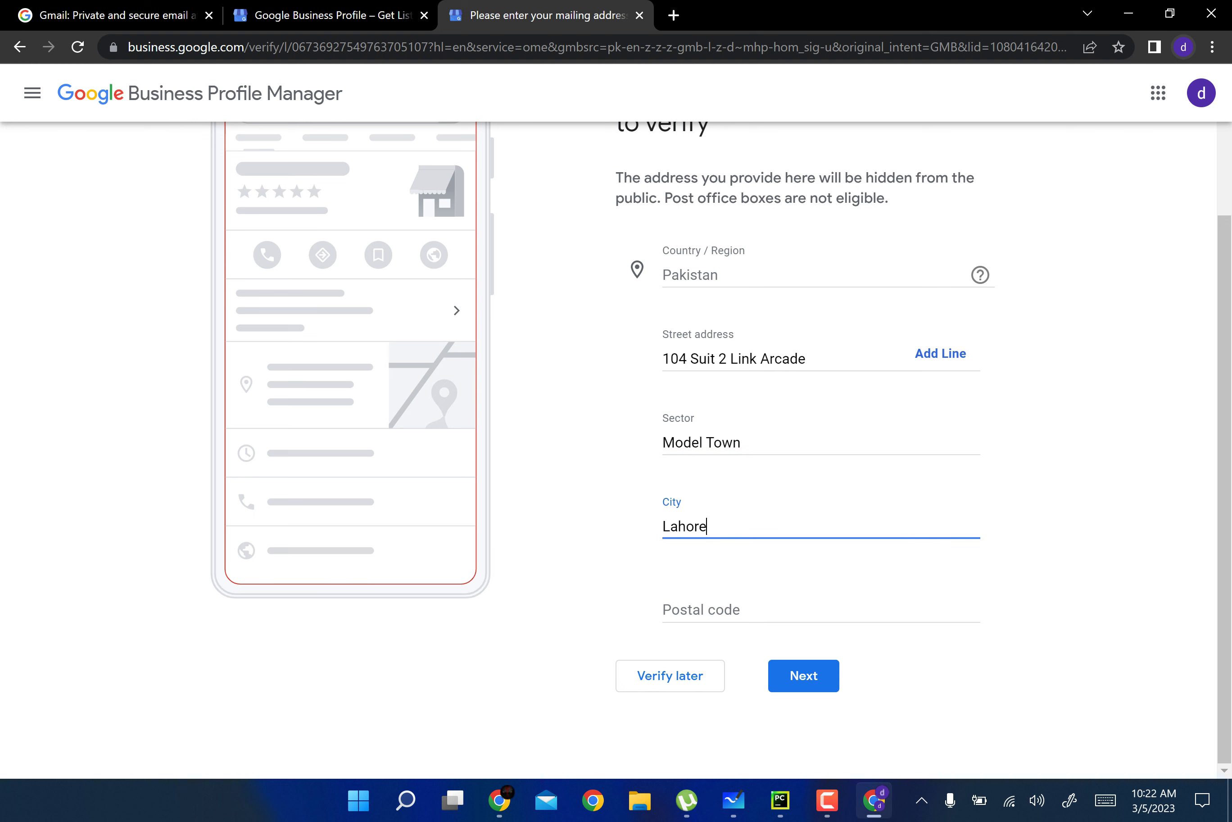
key(Tab)
text(54700)
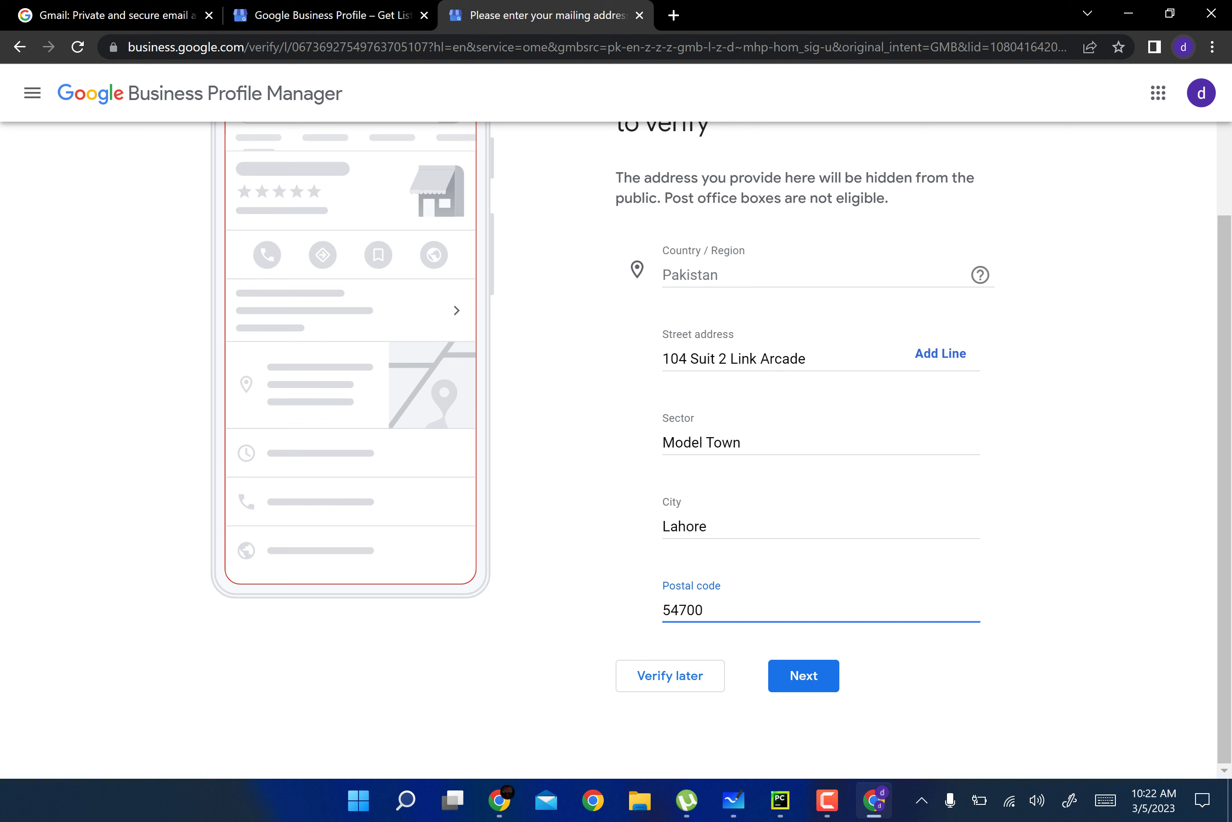
key(Return)
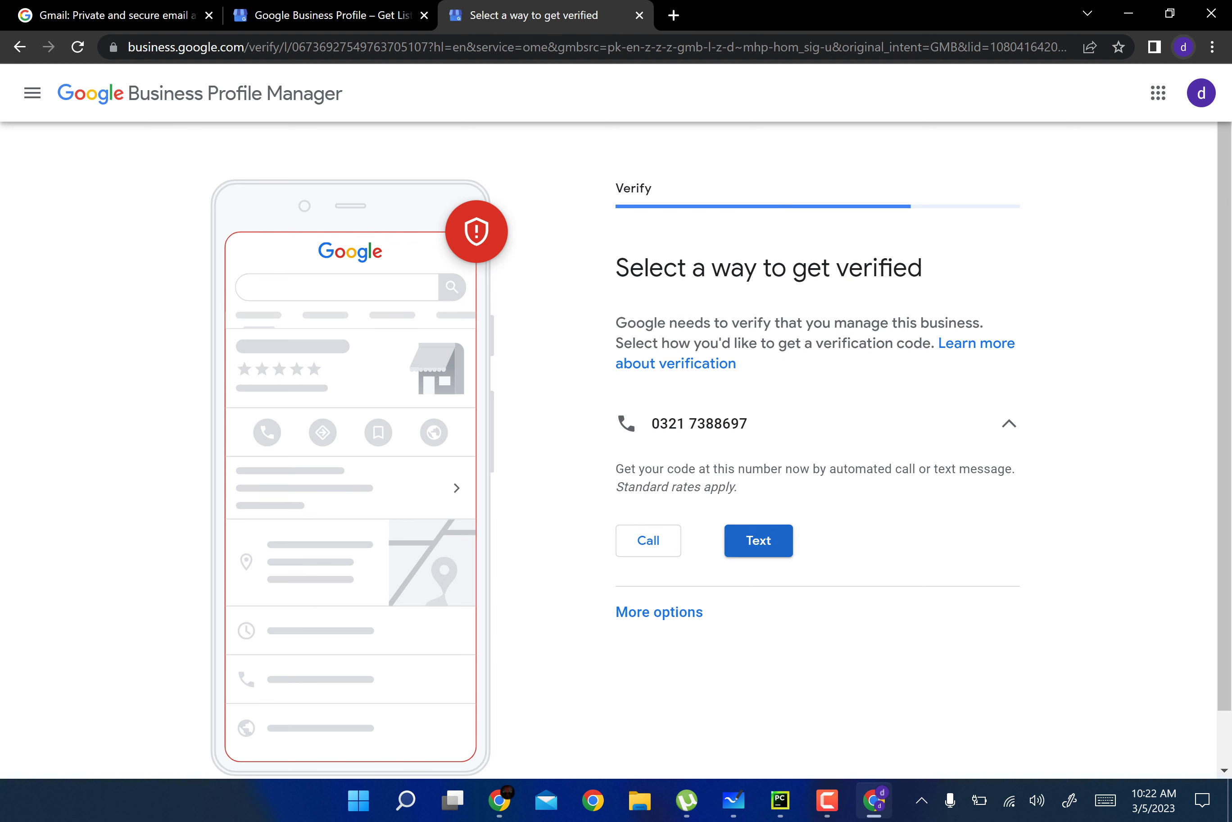
Step: Request a text verification code and submit the received code; it is rejected and cleared
click(759, 541)
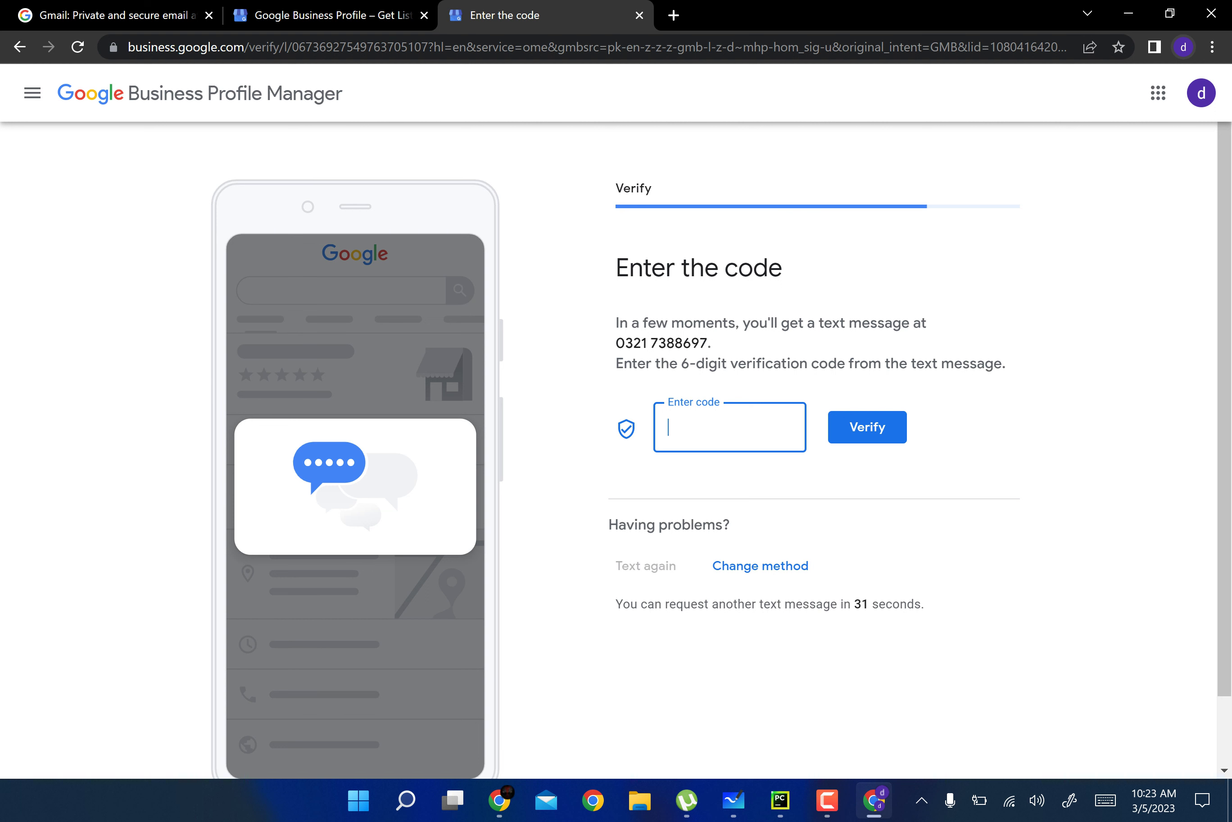
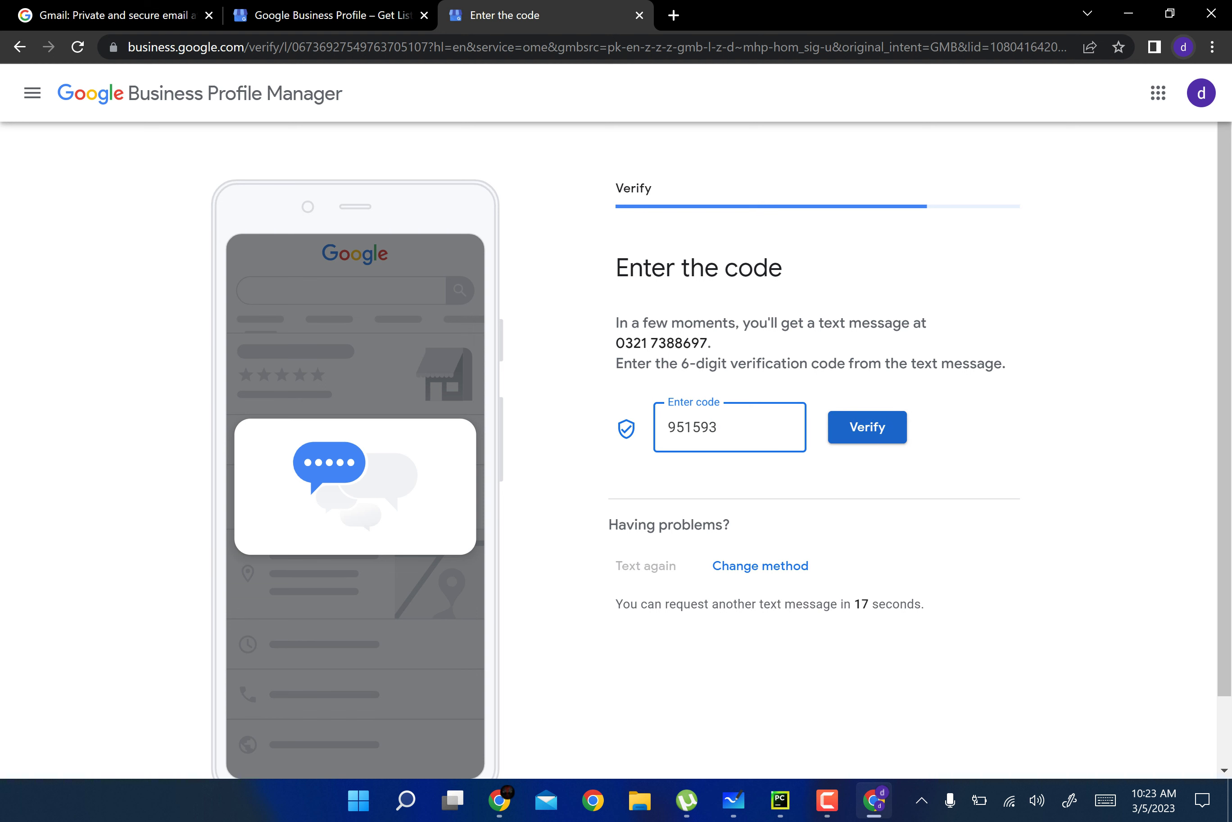
key(Return)
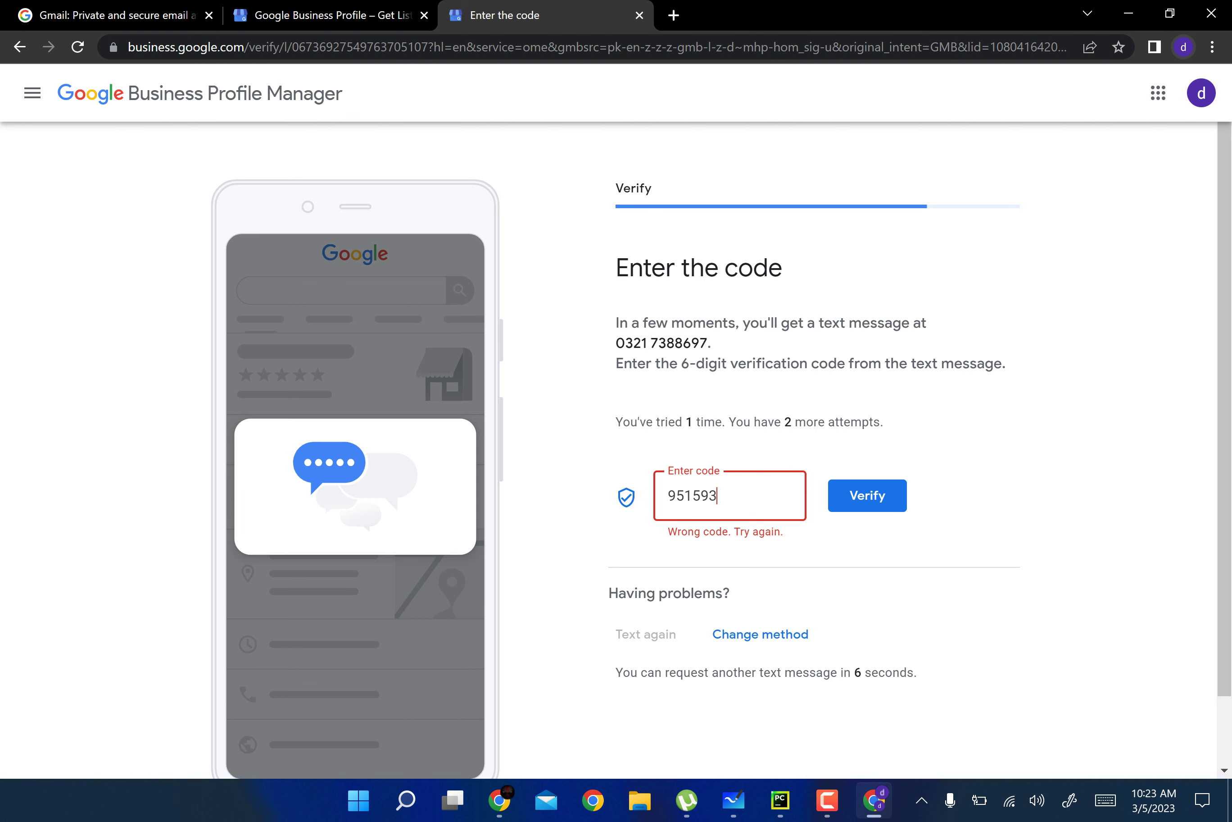
key(BackSpace)
key(BackSpace)
key(BackSpace)
key(BackSpace)
key(BackSpace)
key(BackSpace)
Step: Request a new text code, then go back to the mailing address form
scroll(615, 424, down, 1)
scroll(616, 424, up, 1)
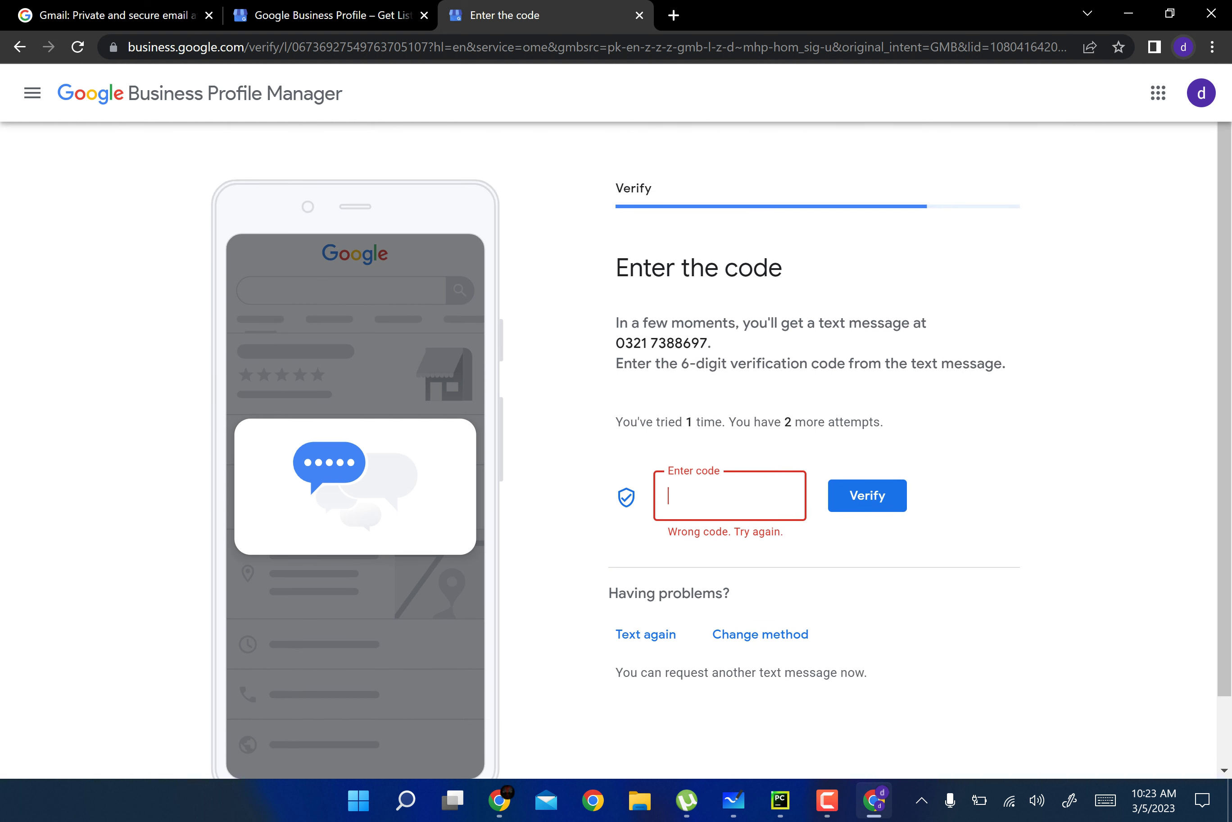
click(645, 634)
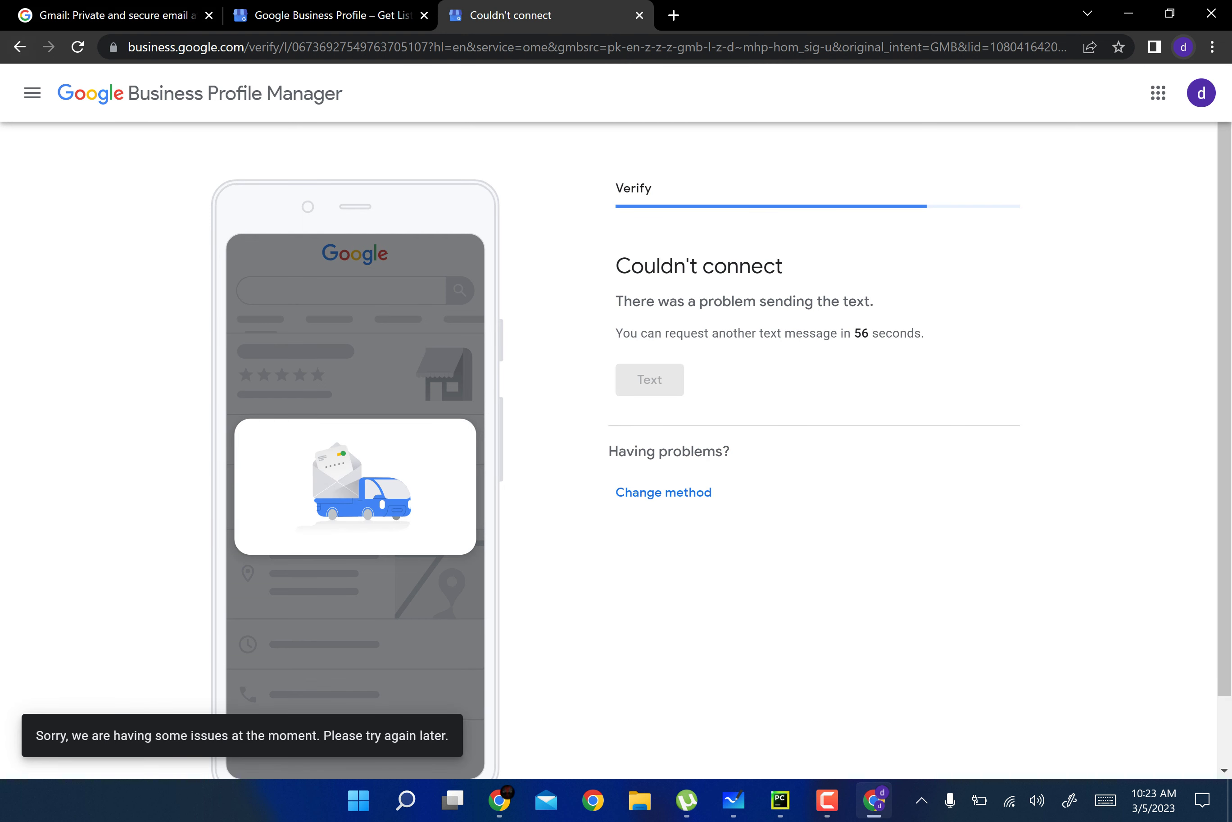
click(20, 47)
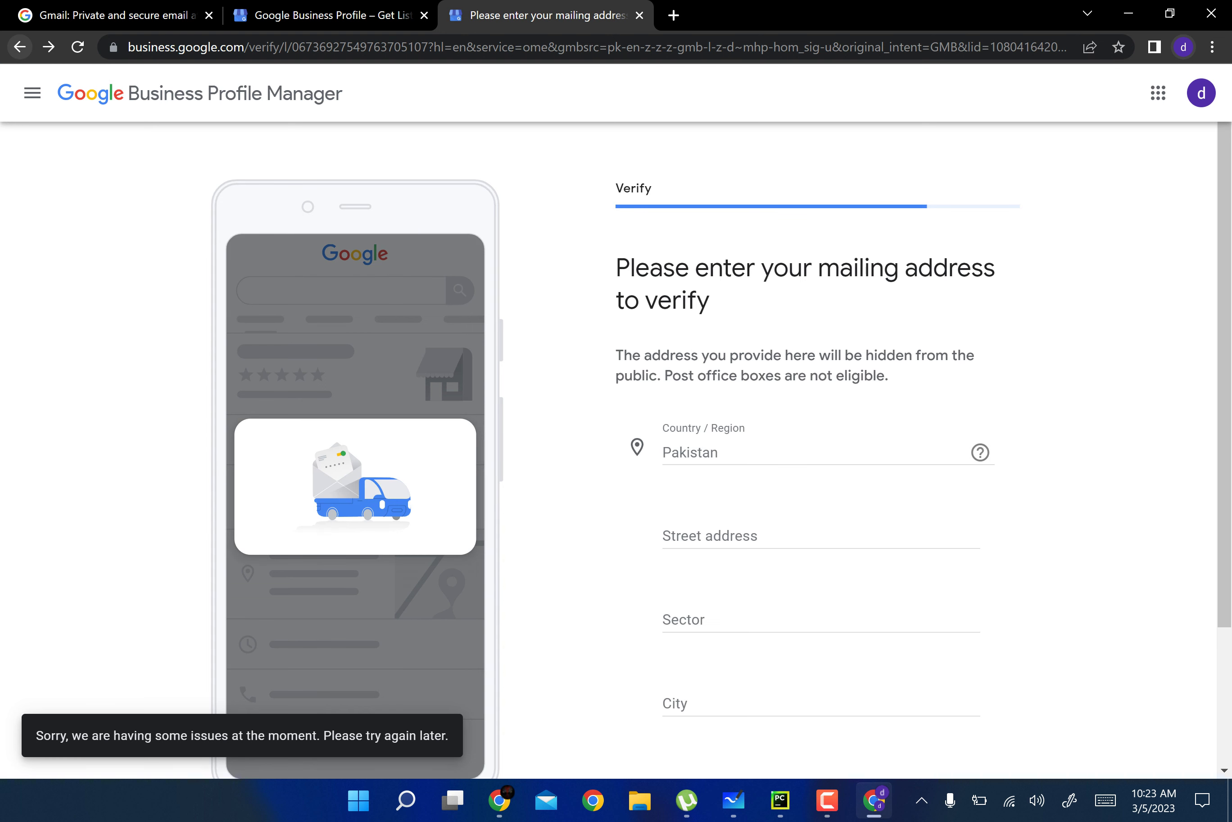
Step: Re-enter the business's street address, including its suite number
click(689, 535)
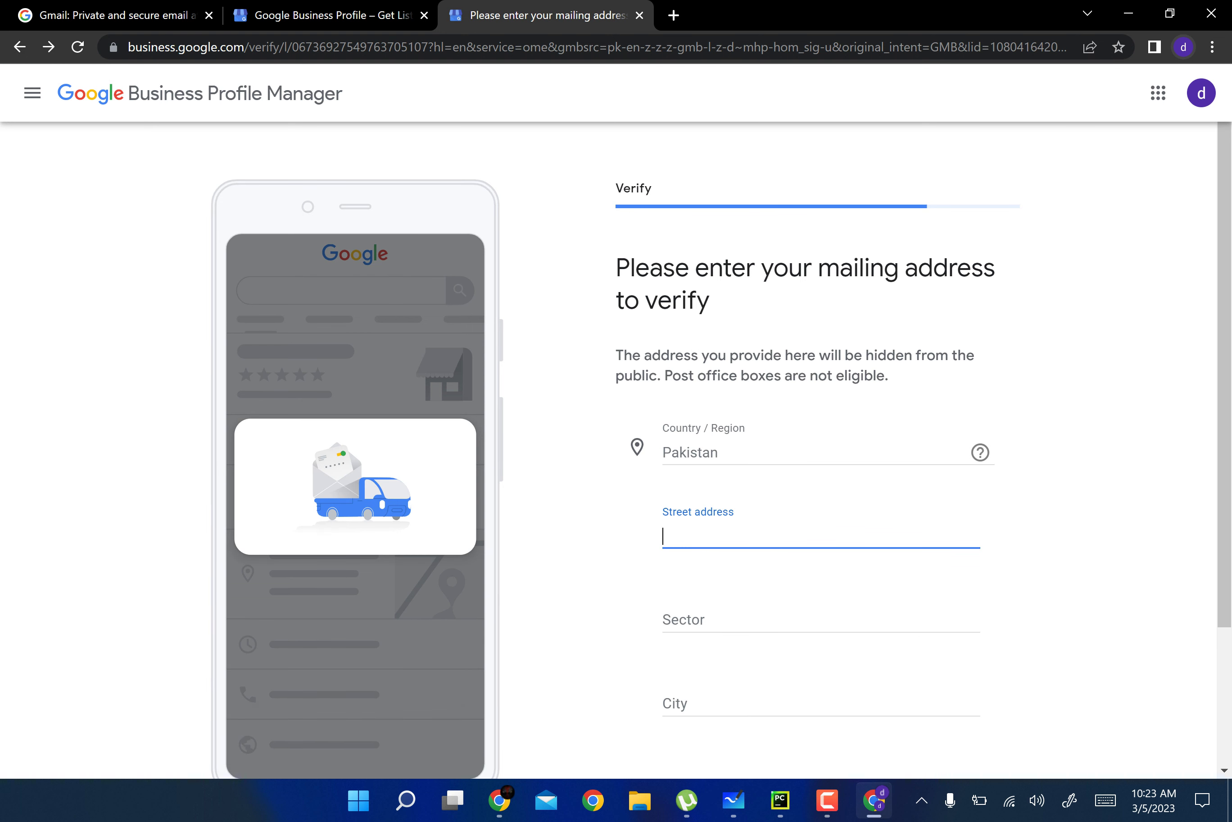
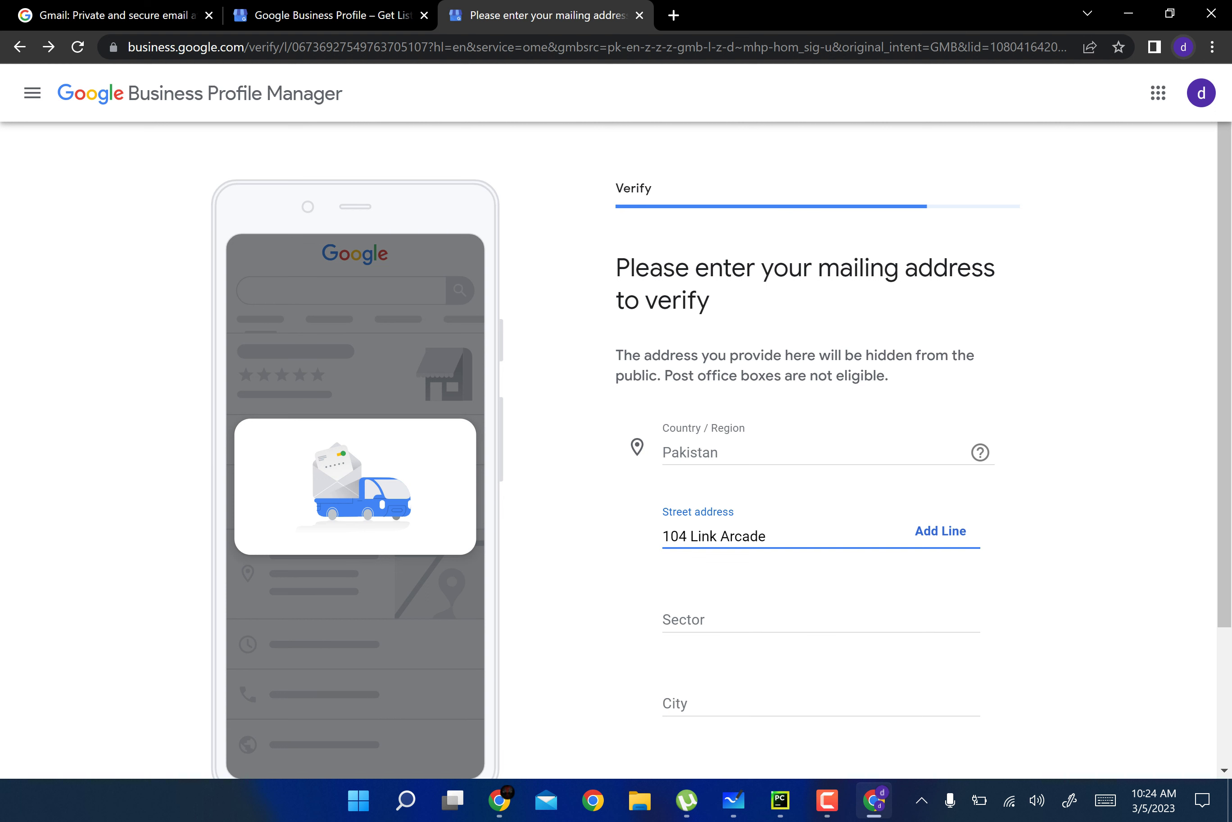
key(Tab)
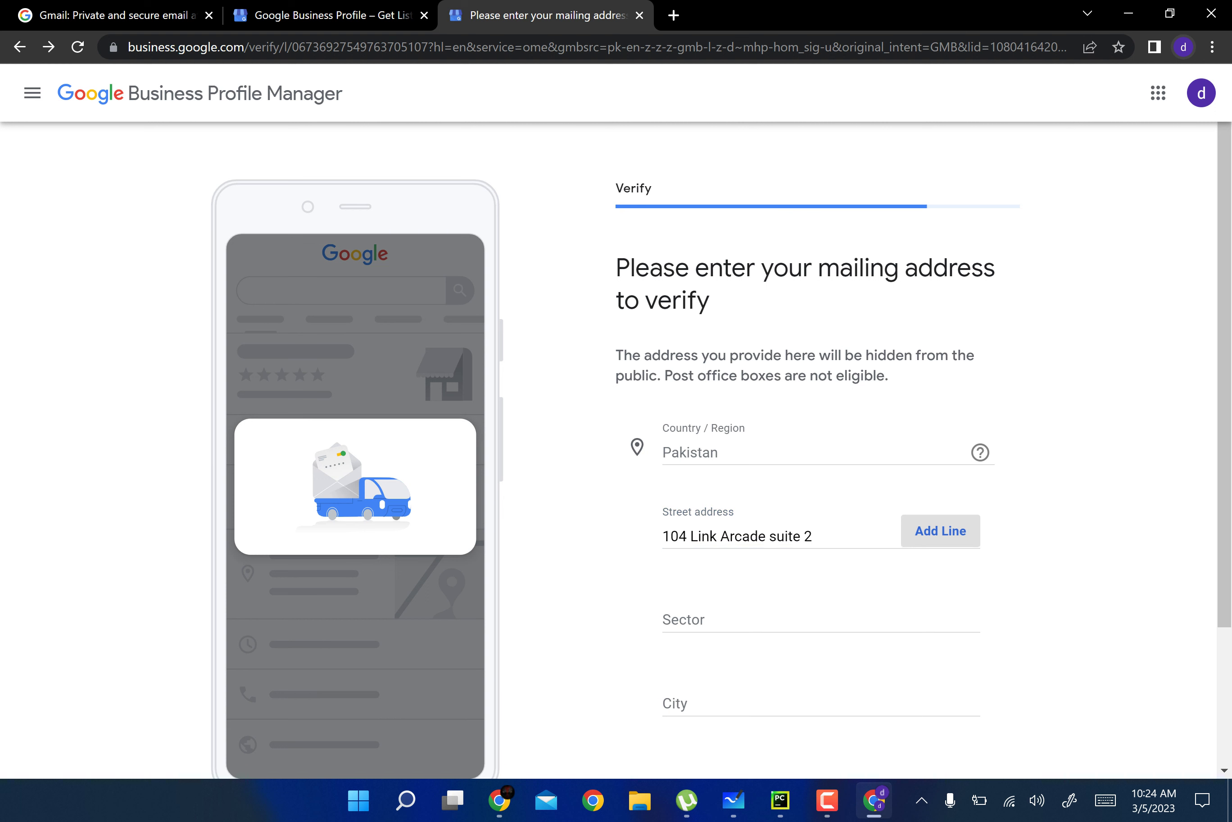
key(Tab)
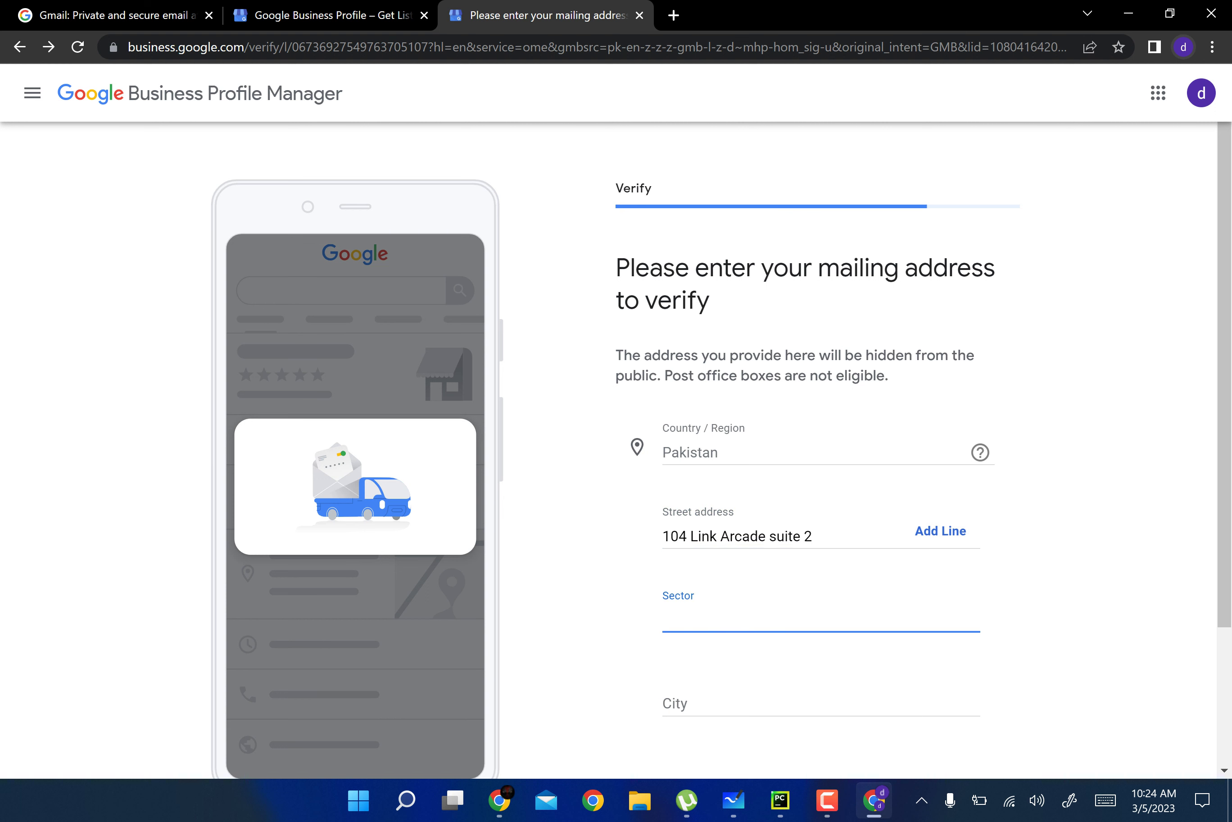
Step: Fill in the sector, city and postal code, then submit the mailing address
text(Model Town)
key(Tab)
text(Lahore)
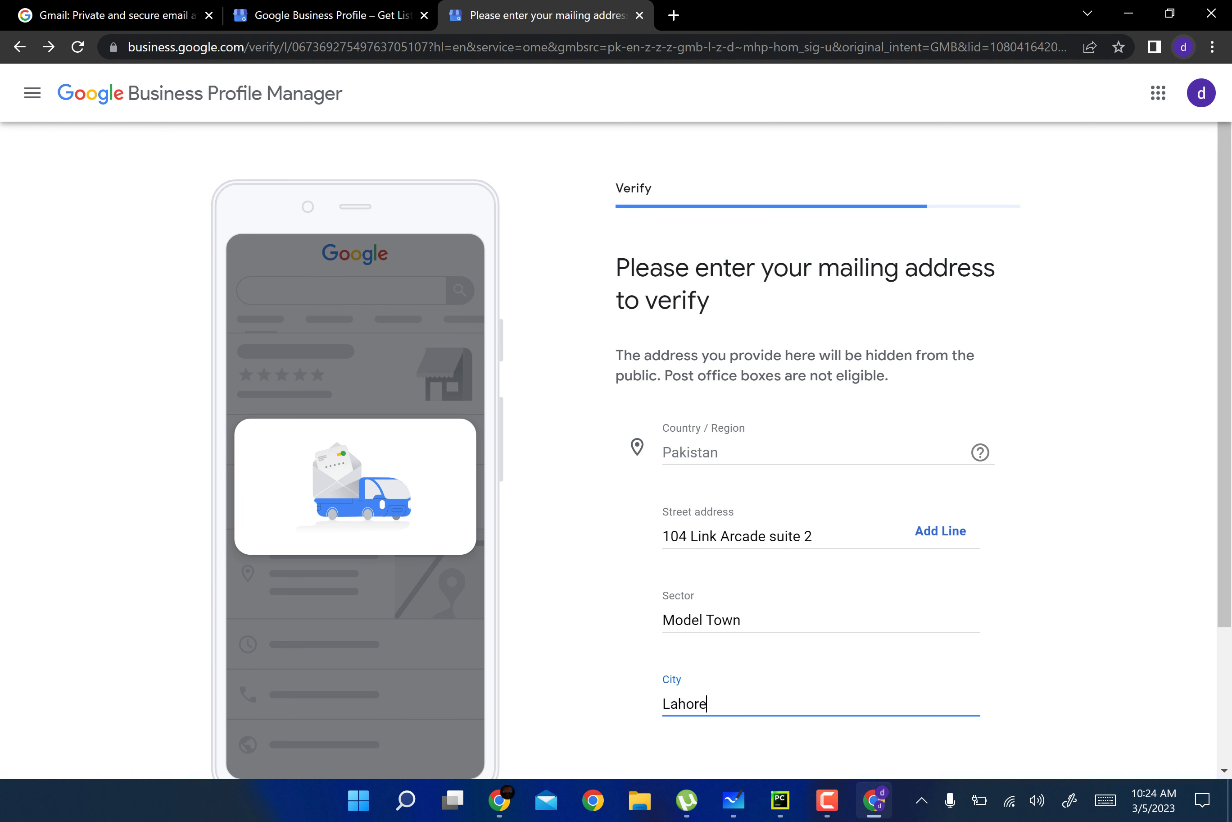
scroll(615, 467, down, 3)
key(Tab)
text(6)
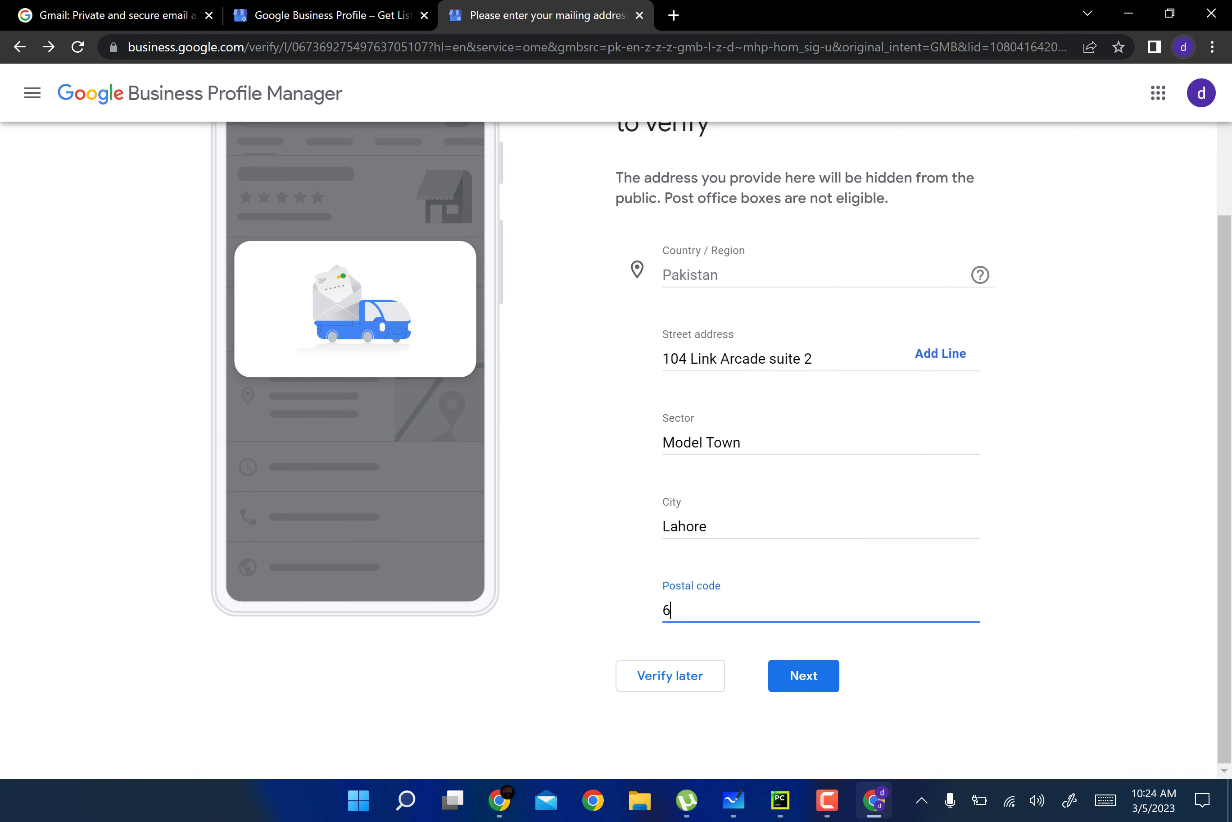
key(BackSpace)
text(54700)
key(Tab)
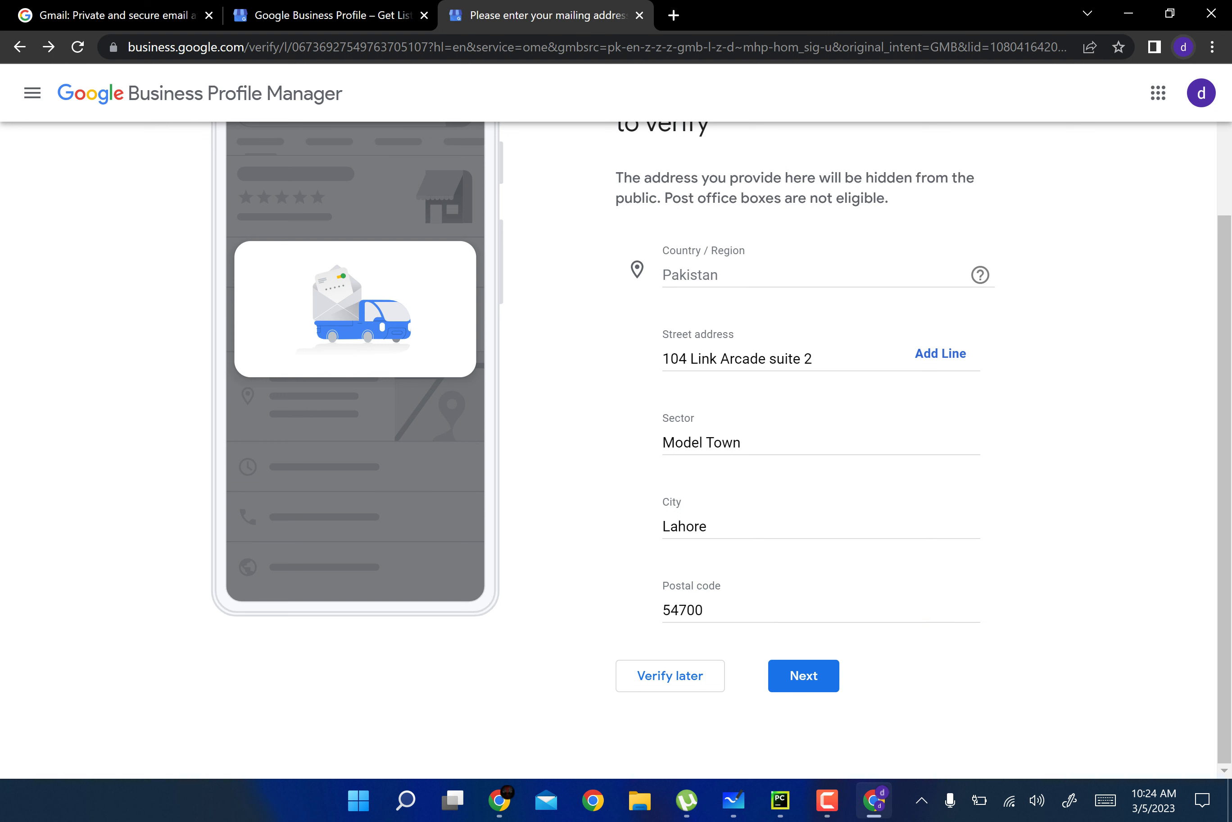
key(Return)
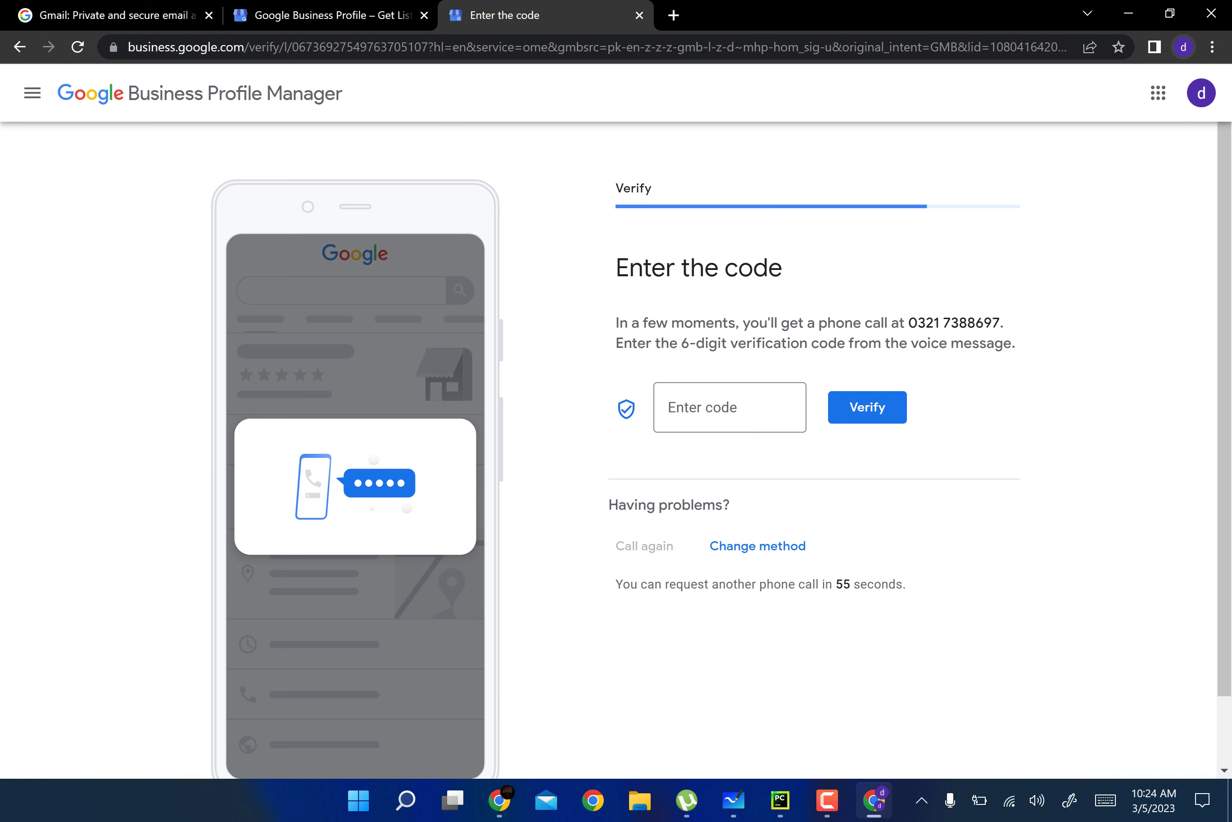
Step: Enter the 6-digit code from the verification call, confirm it, and continue to business hours
click(730, 407)
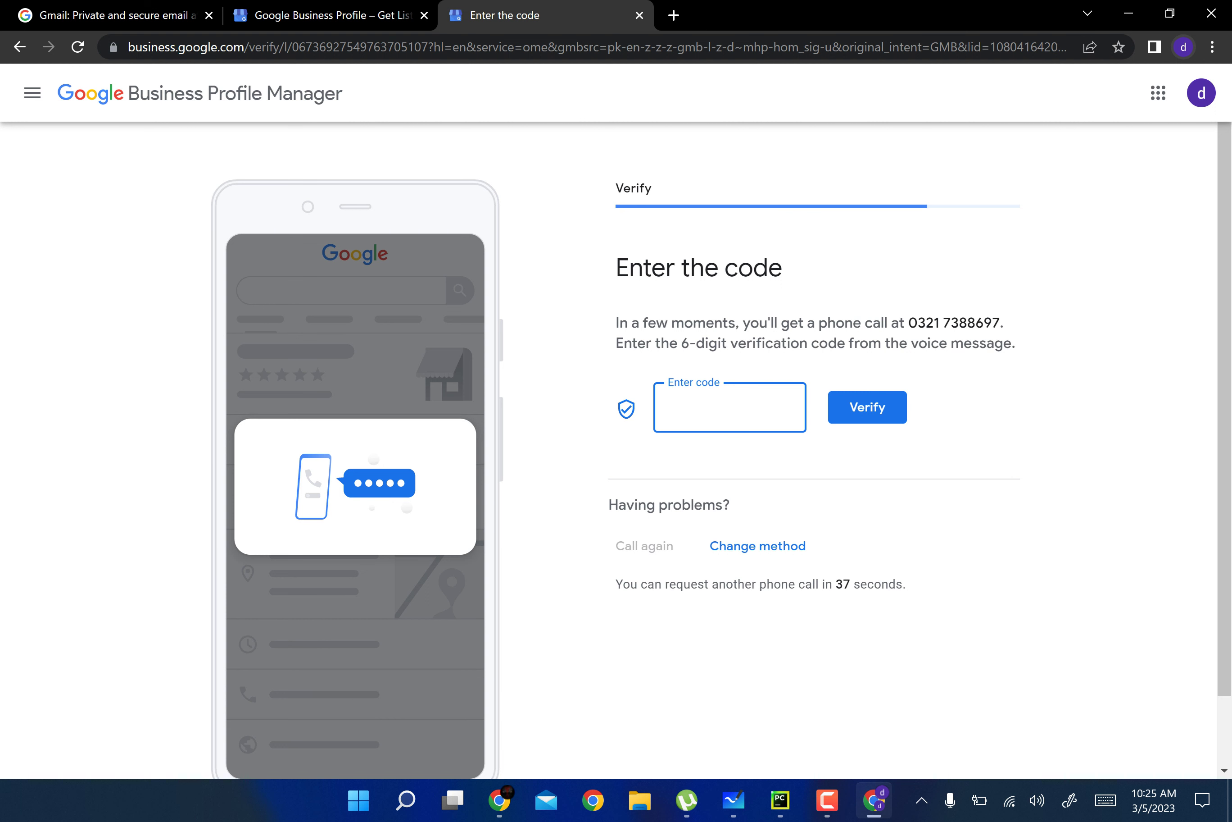
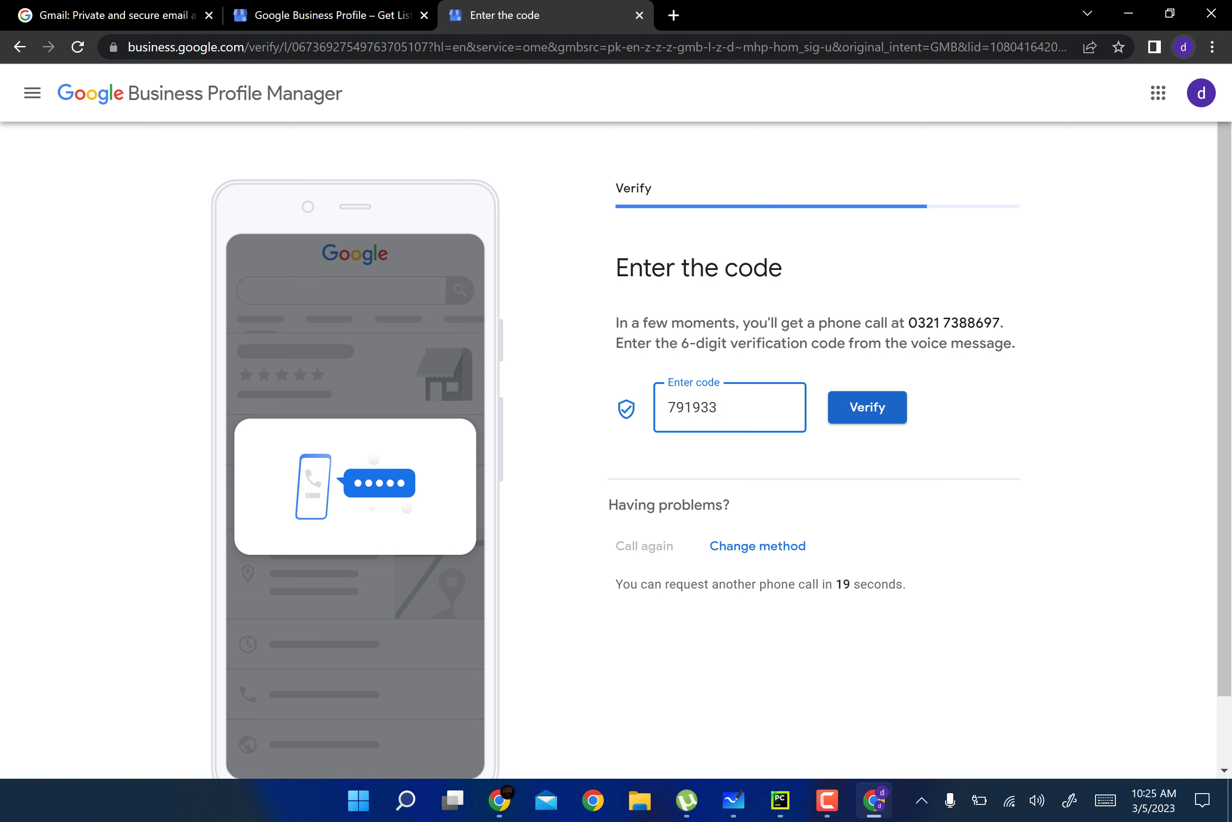
key(Return)
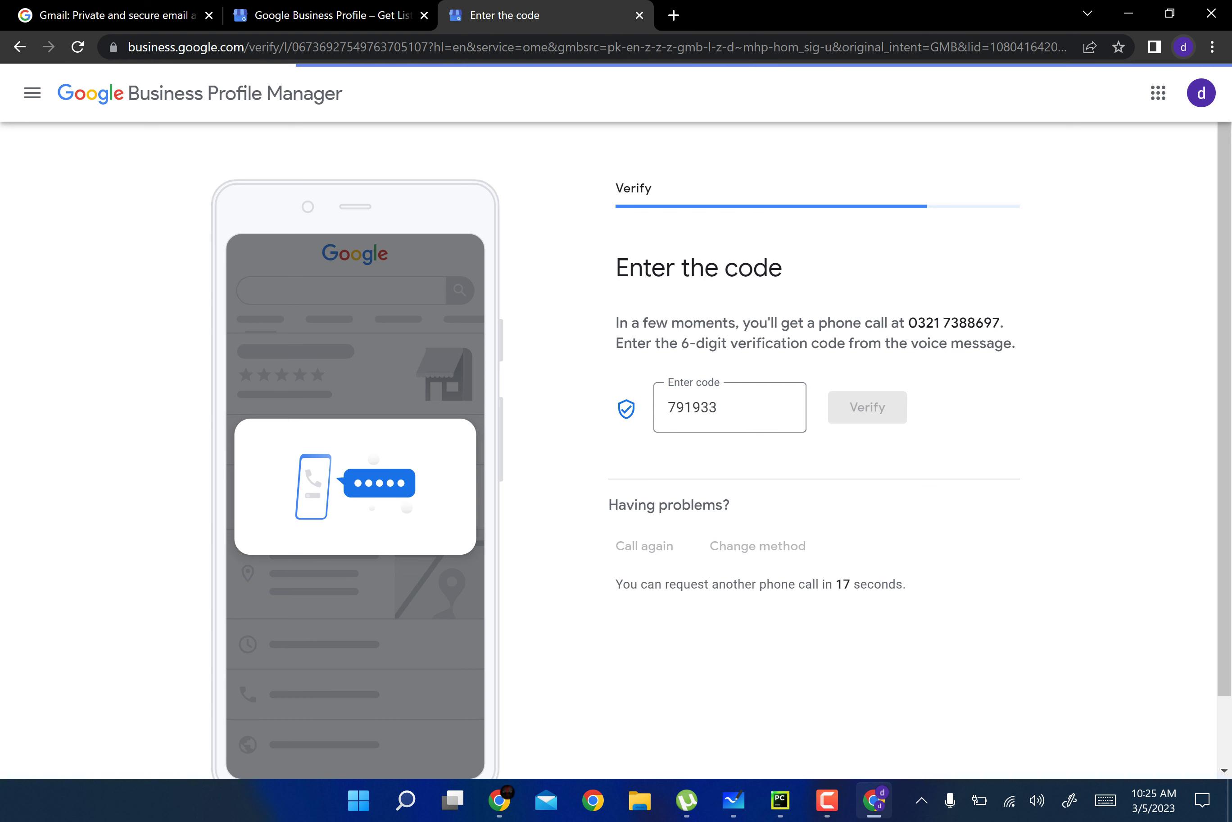
key(Return)
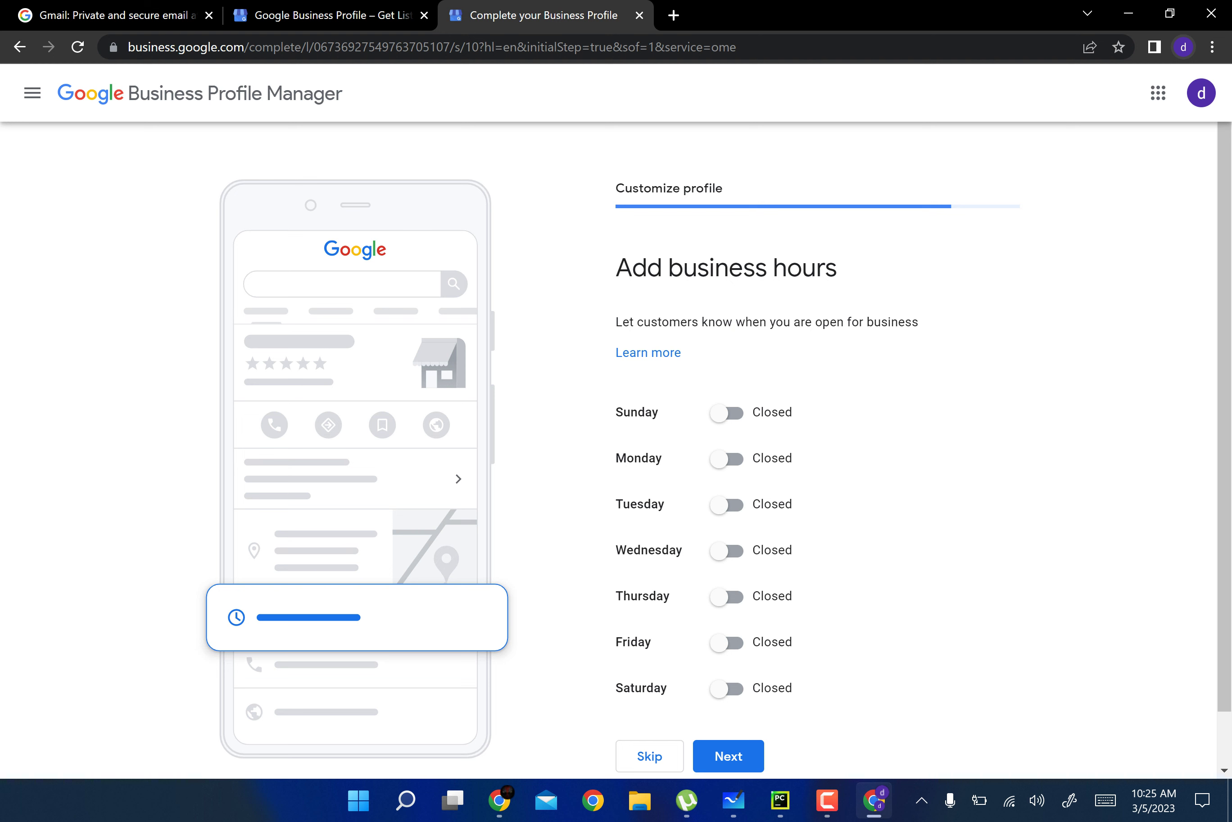
Step: Skip business hours, keep customer messages allowed, then skip the description and photos steps
scroll(615, 451, down, 1)
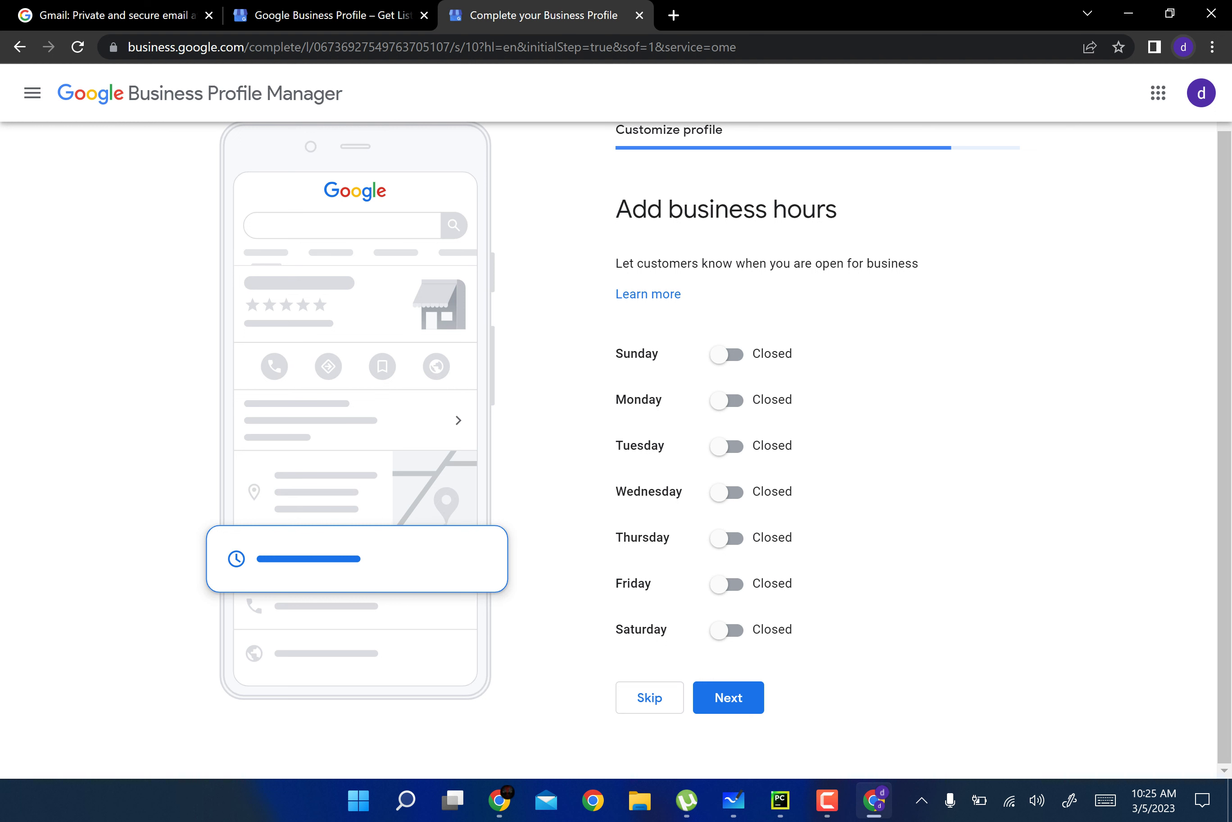
click(650, 697)
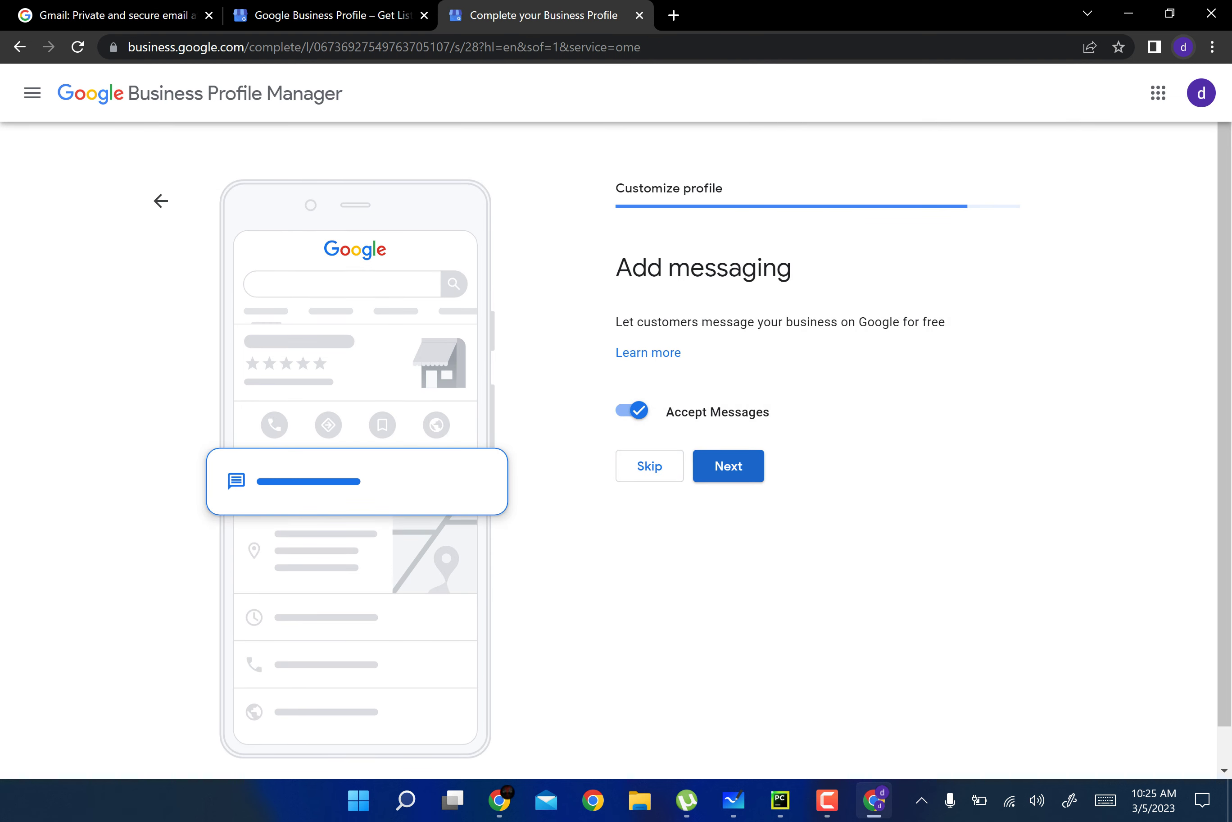
click(727, 465)
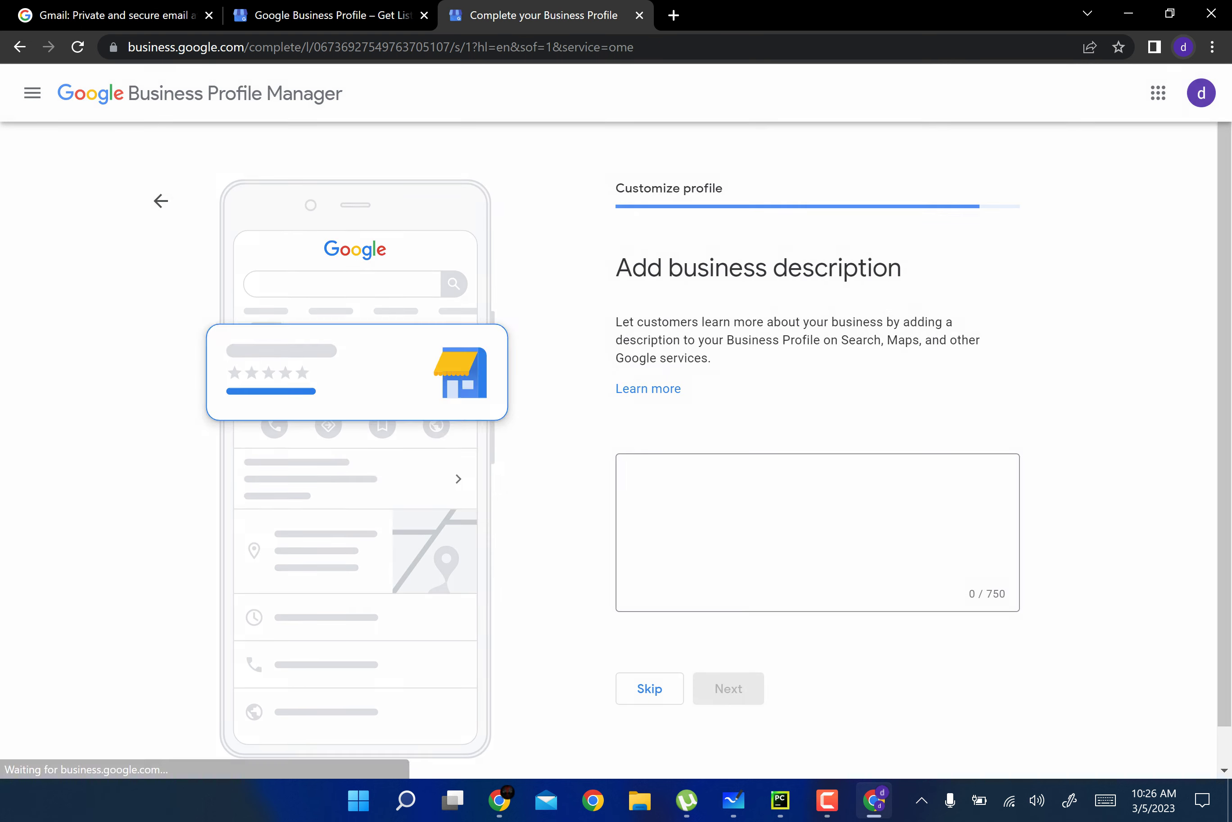
click(650, 690)
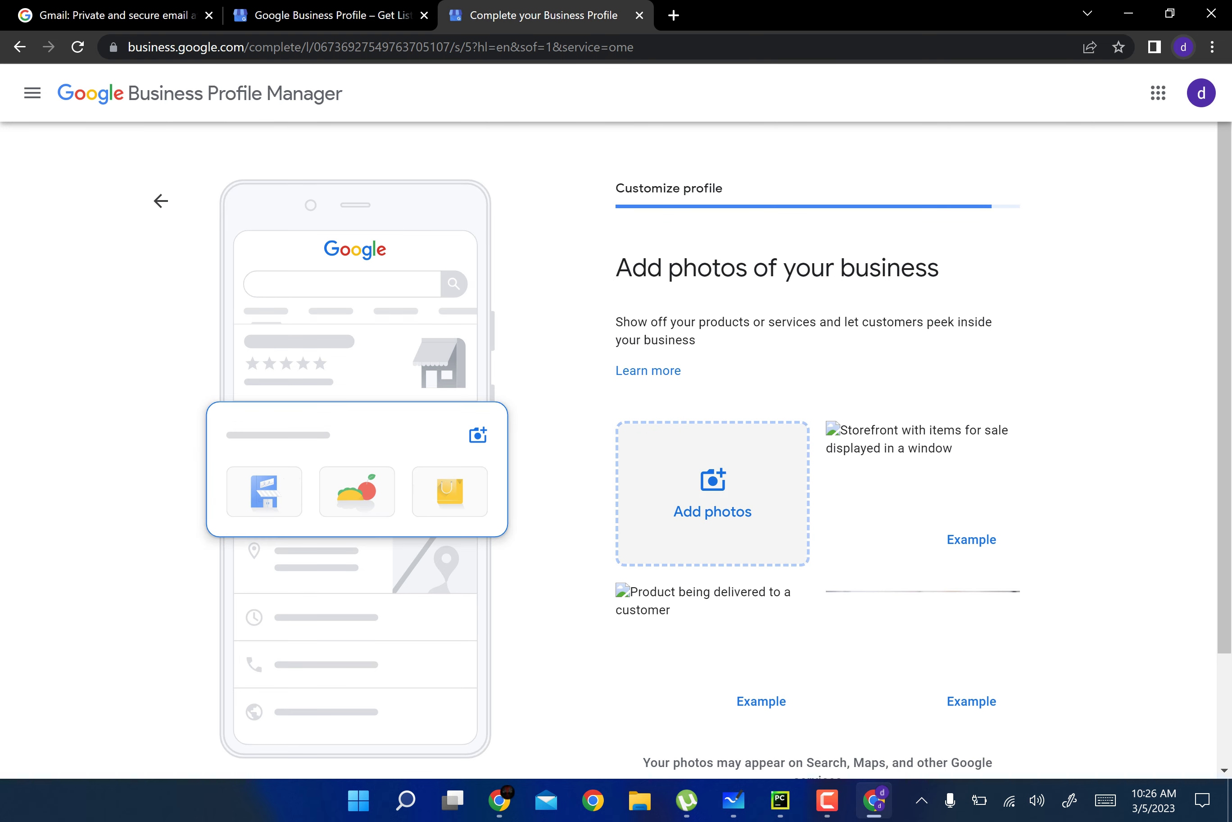
scroll(446, 363, down, 3)
scroll(446, 363, up, 3)
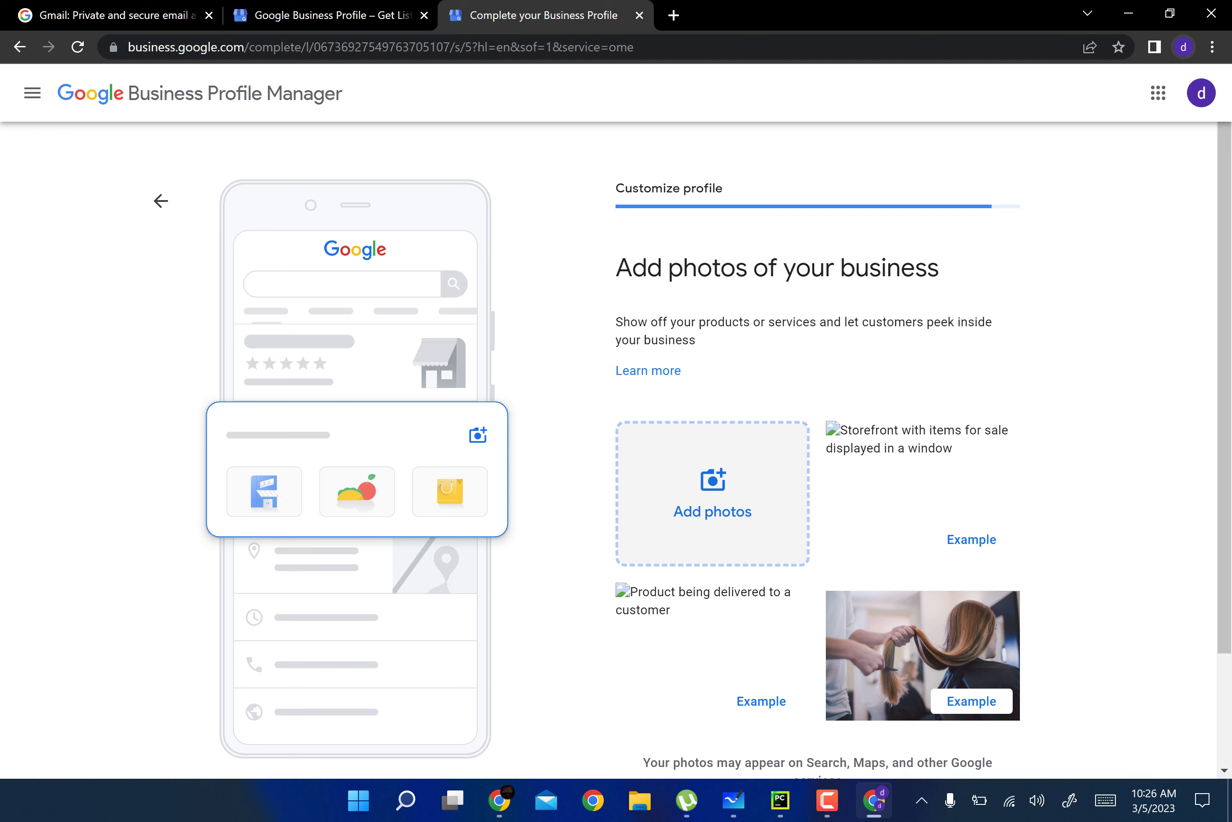
scroll(446, 362, down, 3)
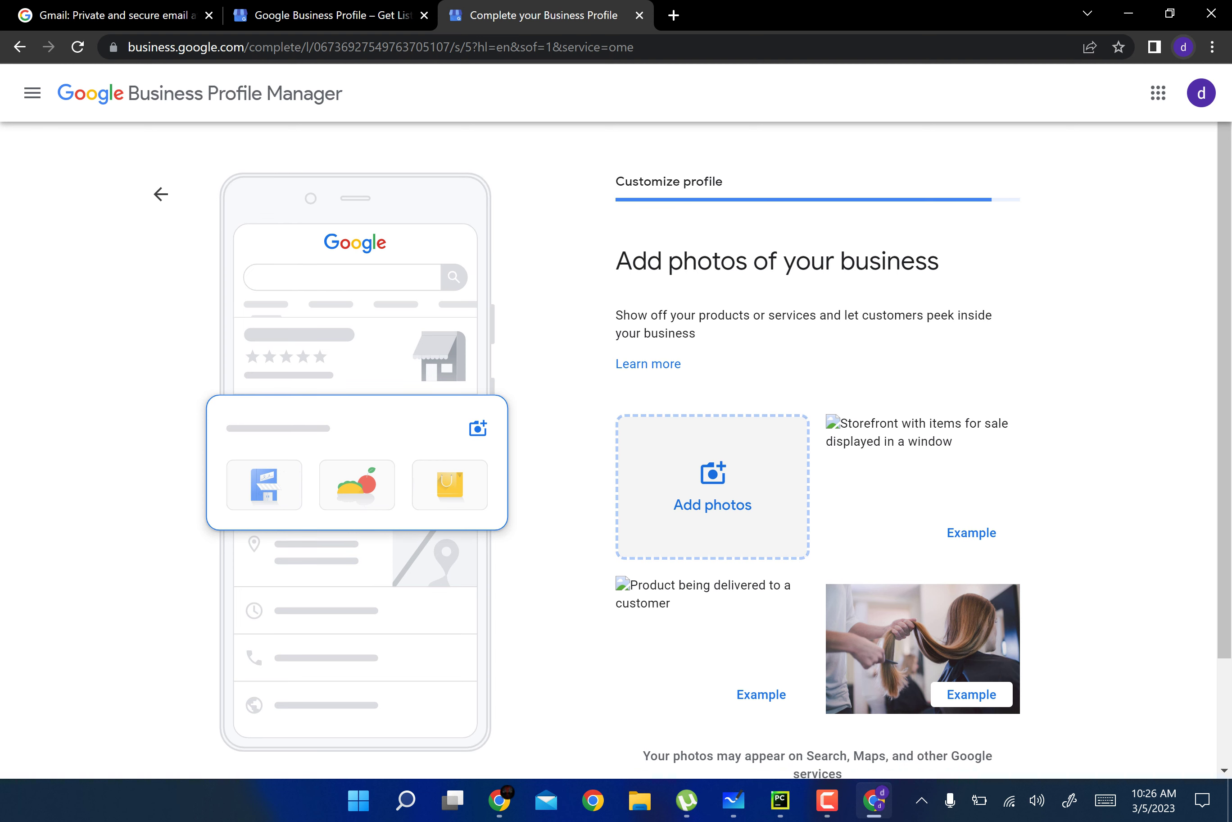
click(650, 697)
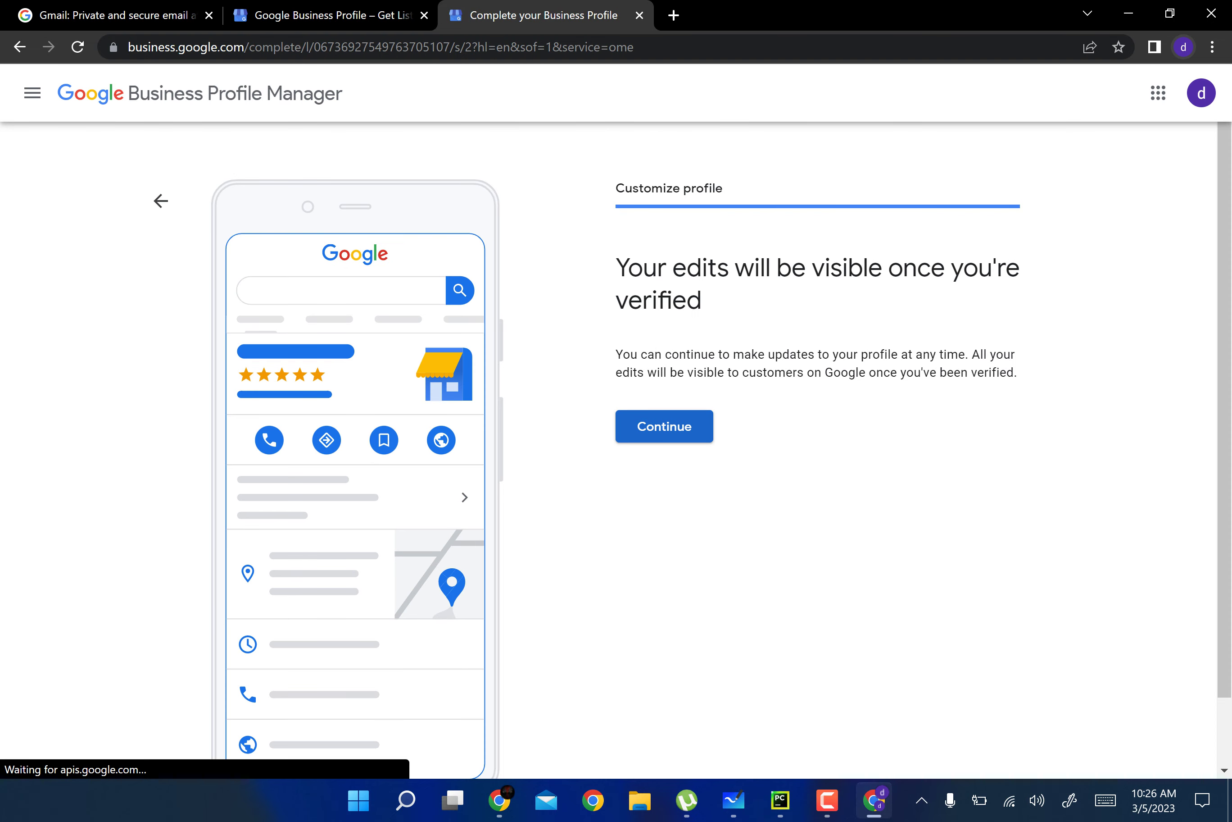
Step: Continue to the business management panel and highlight its suspended and not-visible notices
click(664, 427)
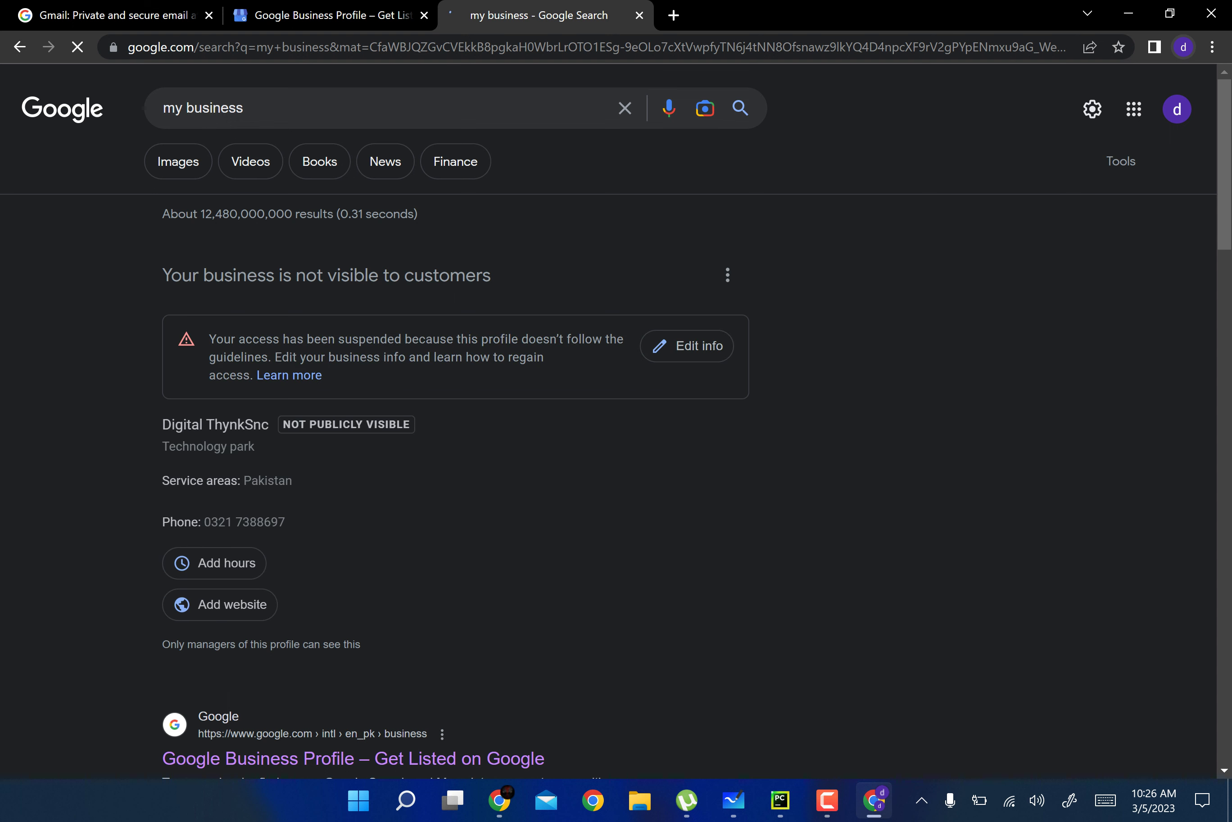
drag(209, 338, 321, 375)
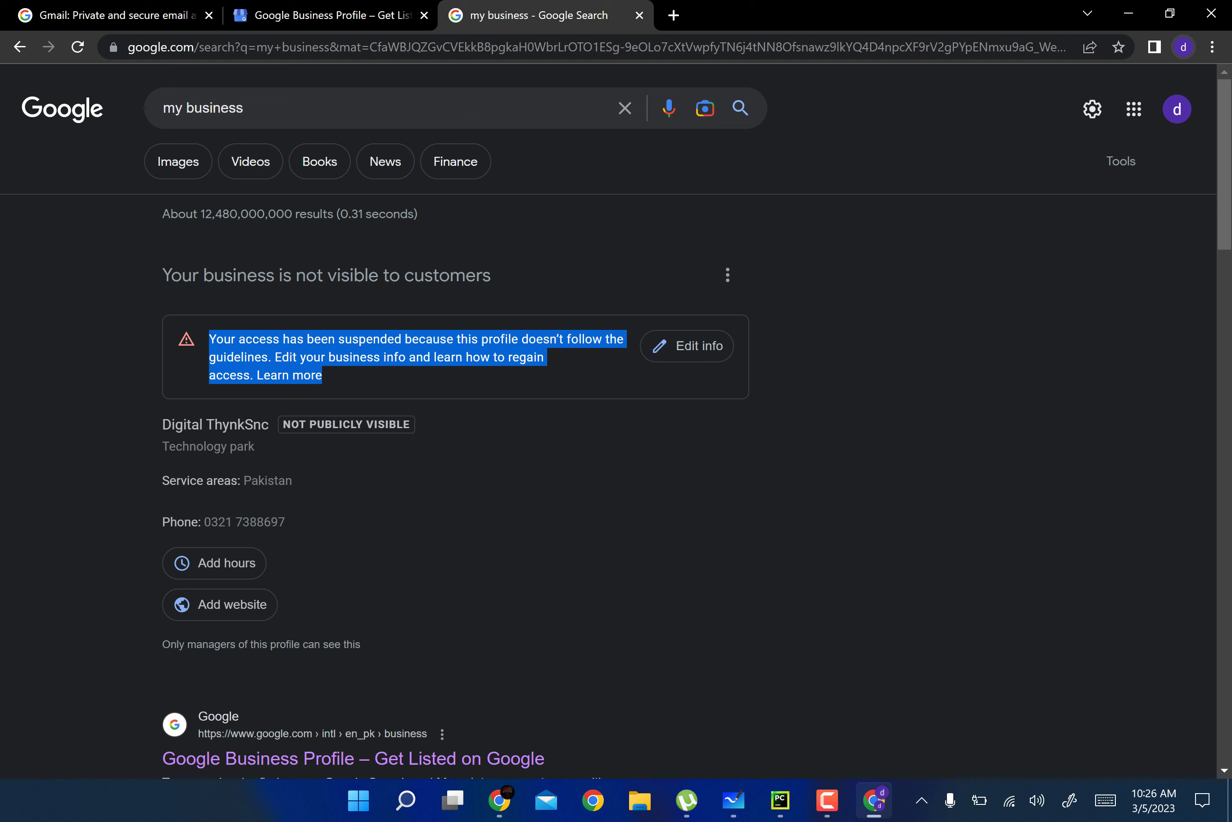
drag(491, 275, 171, 276)
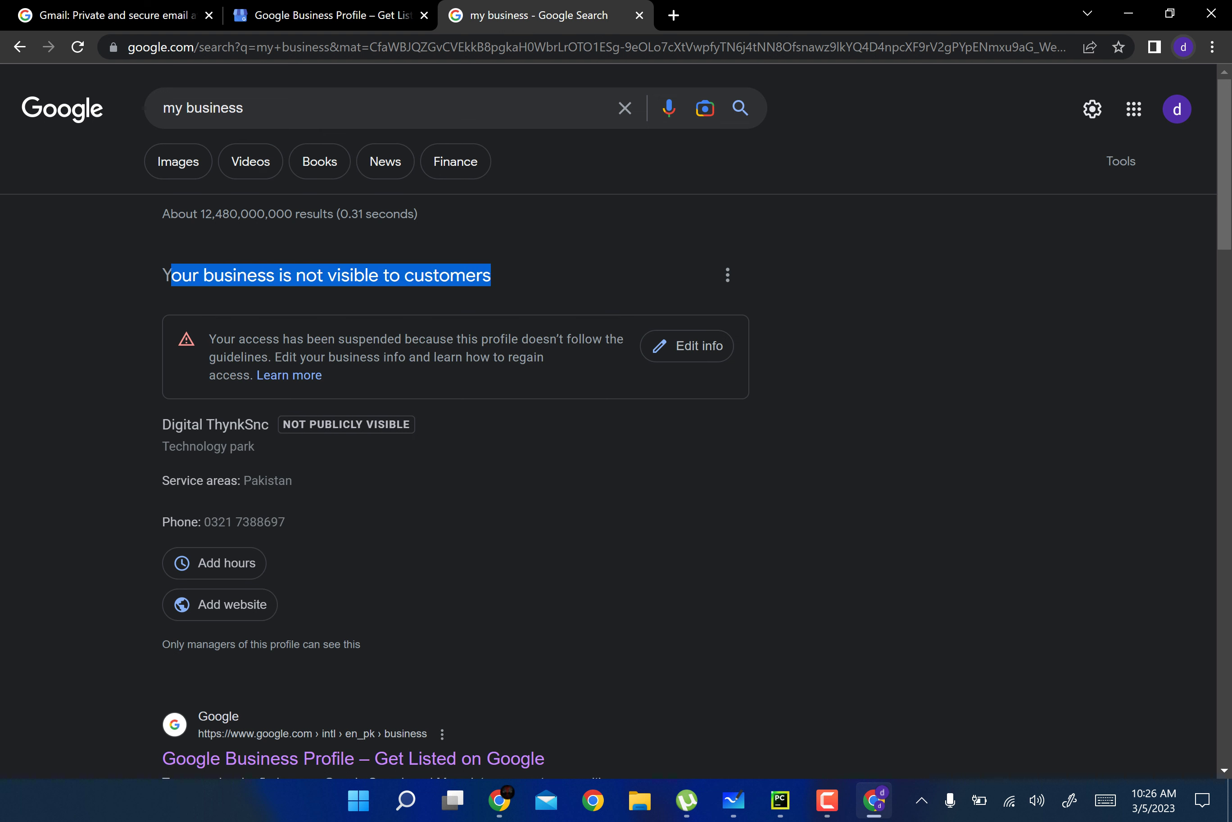
click(170, 275)
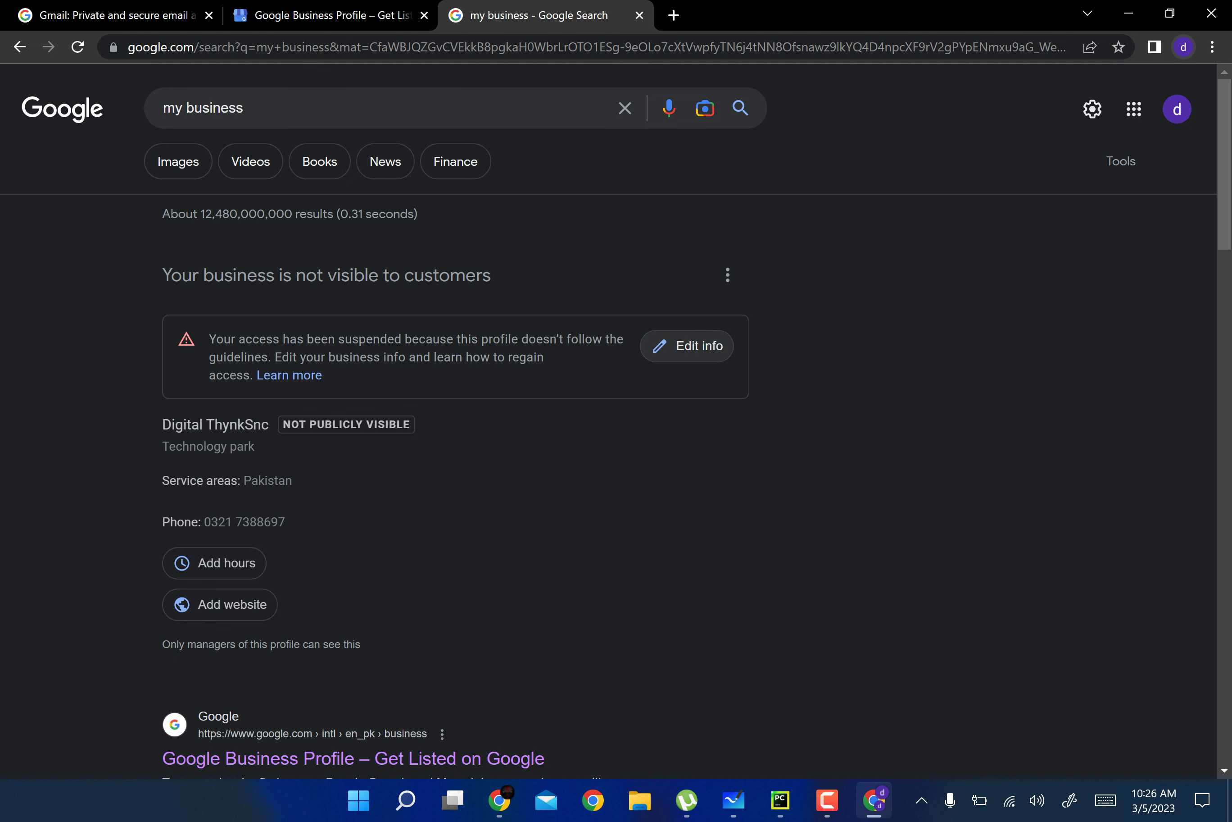
Step: Enter '#digitalthynksnc' as the business description in Edit info and save it
click(687, 346)
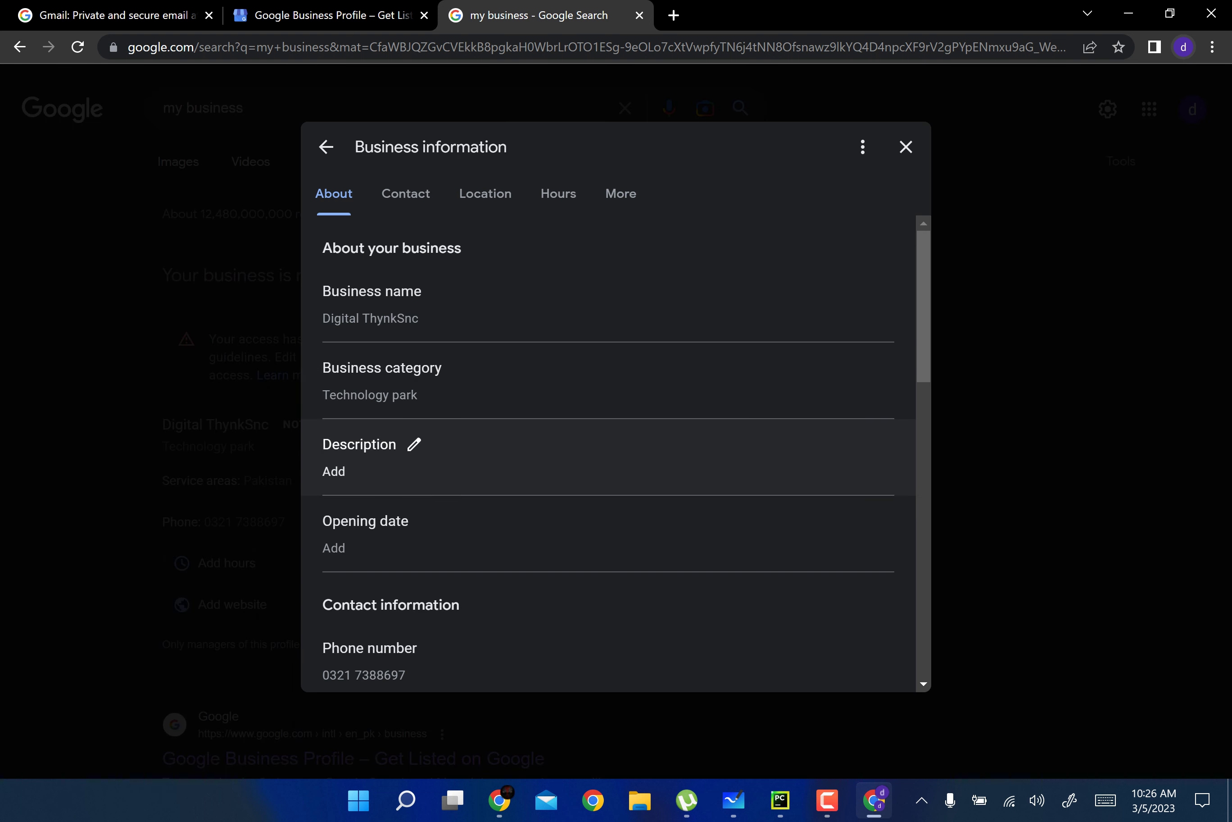
click(531, 457)
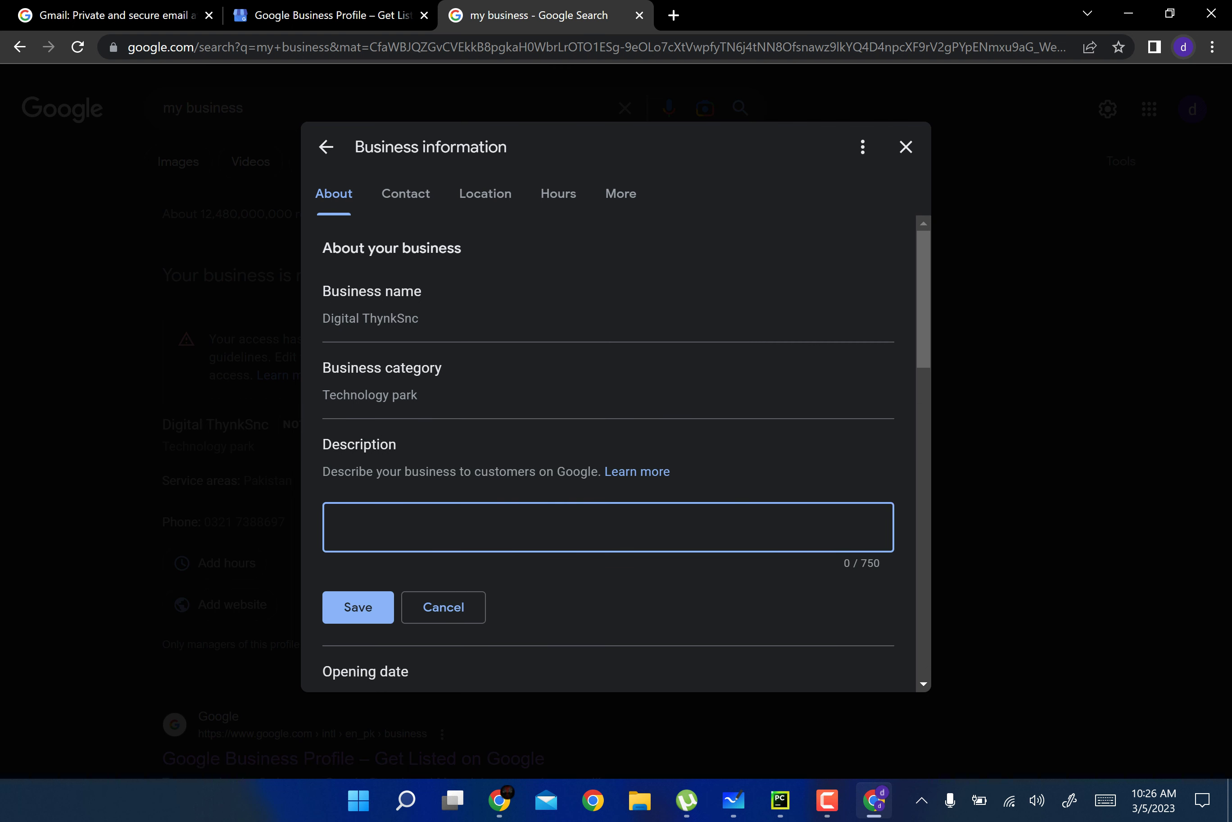
text(#digitalthynksnc)
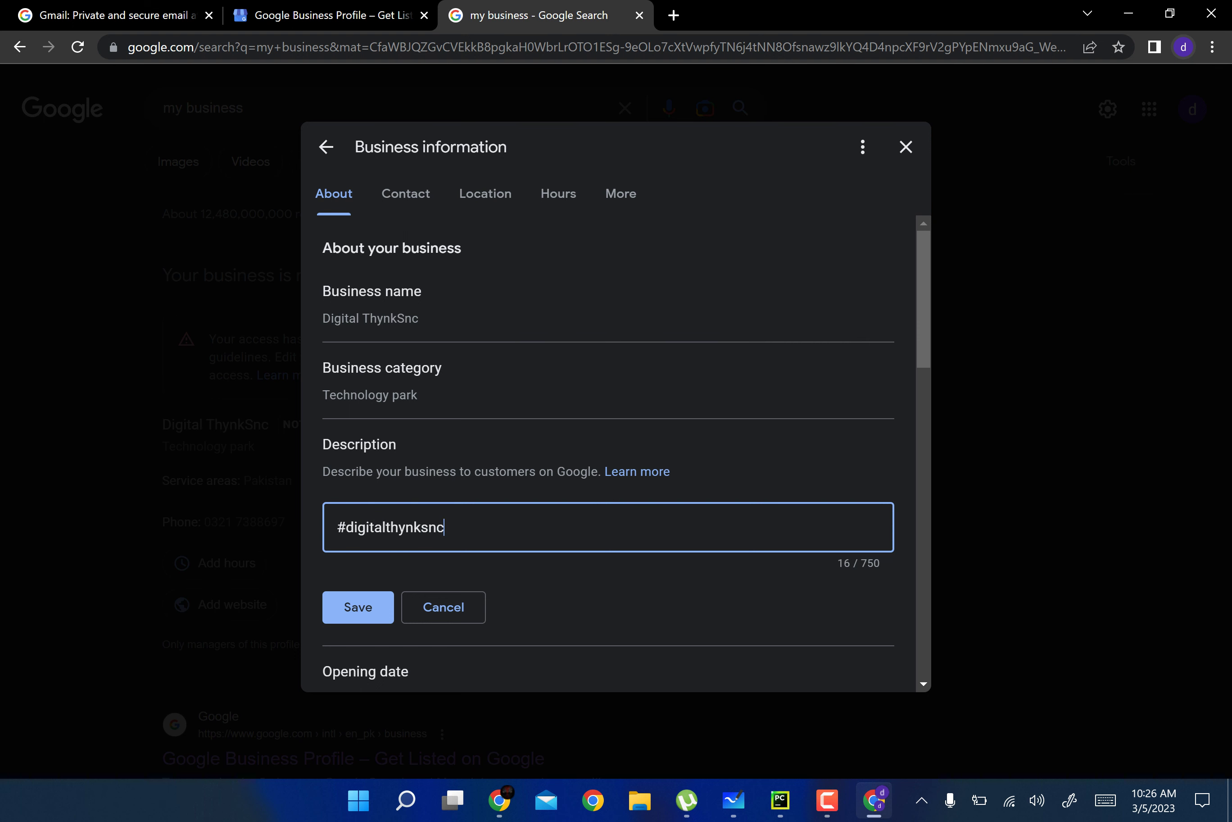
click(358, 607)
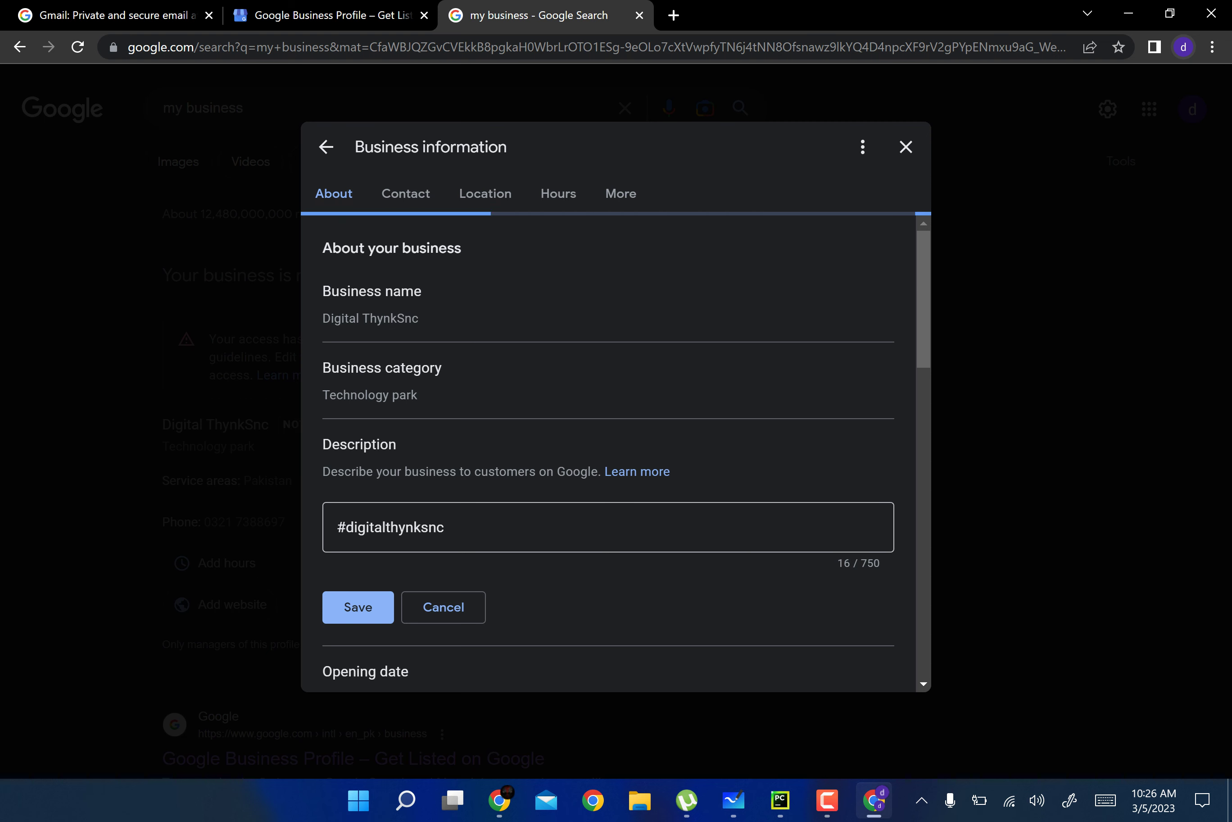
scroll(608, 453, down, 10)
scroll(608, 453, up, 5)
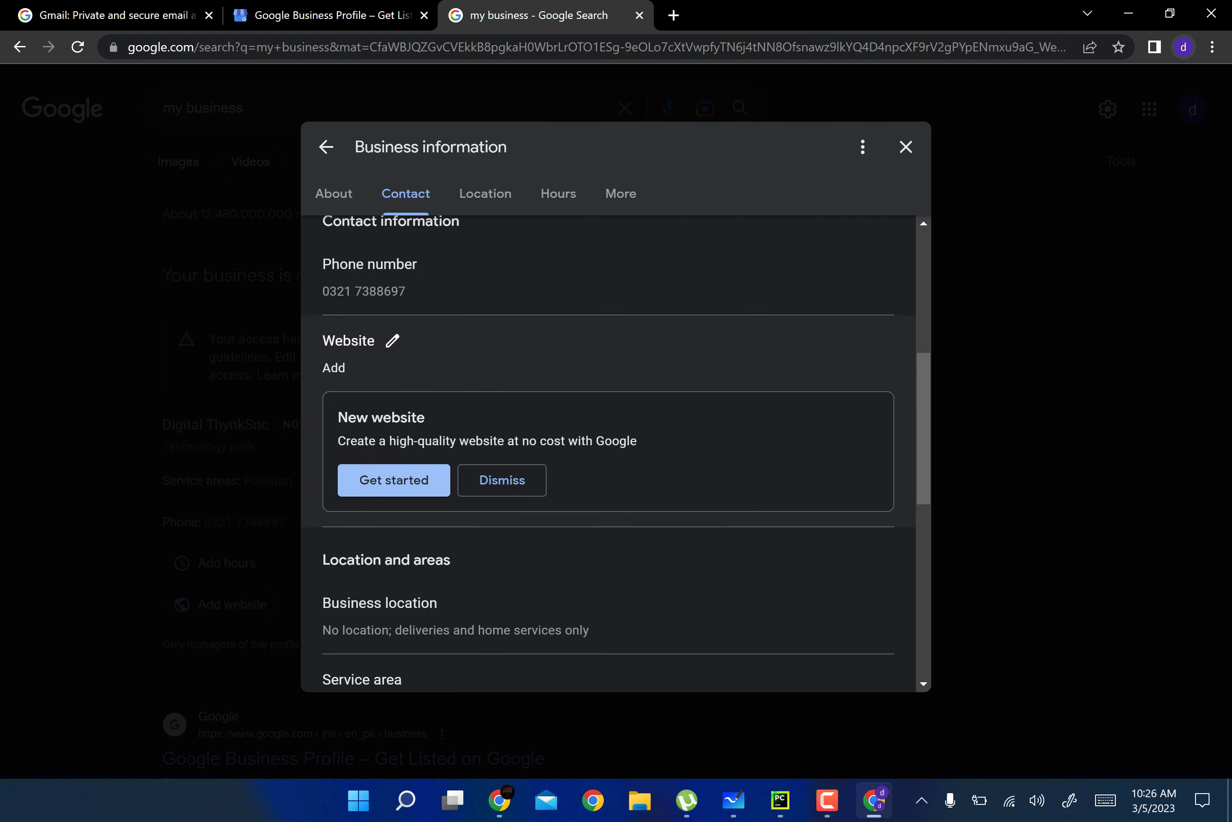
Step: Turn on showing the business address to customers and enter the street address
scroll(609, 453, down, 5)
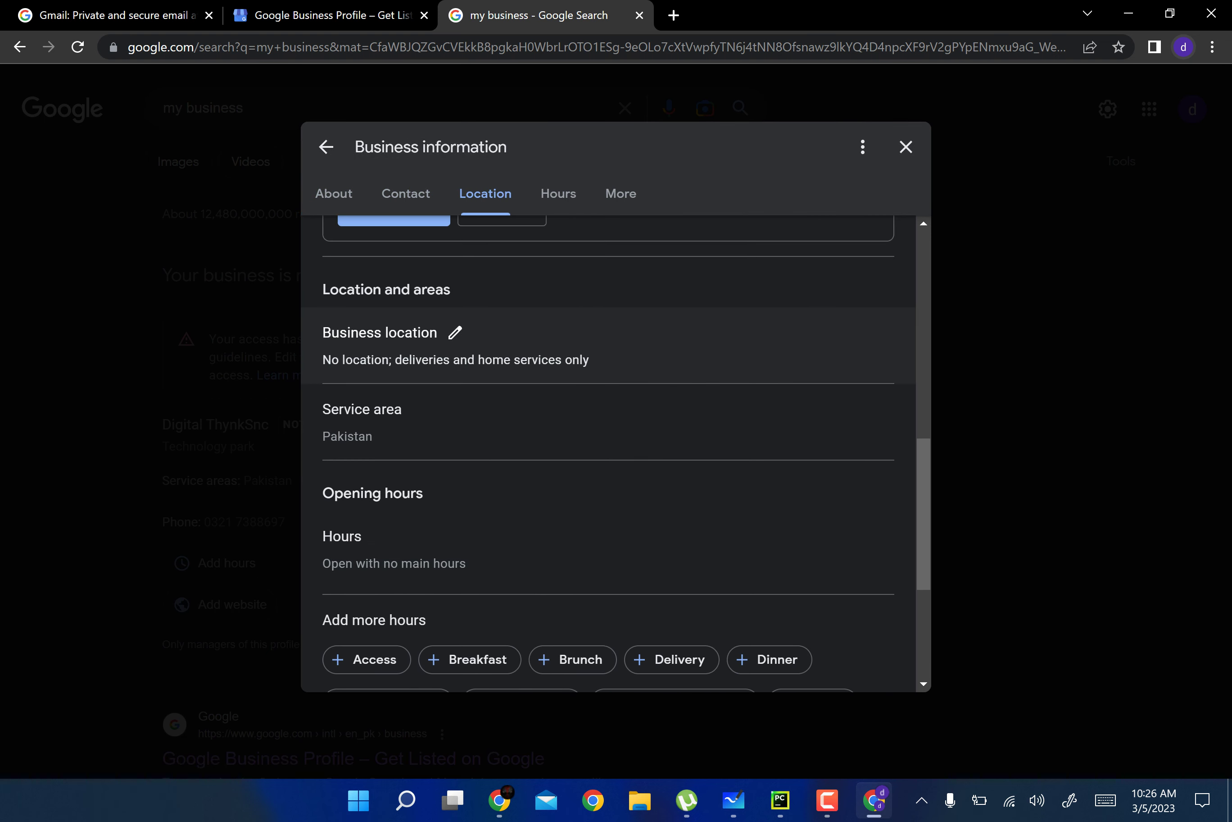
click(455, 333)
click(339, 426)
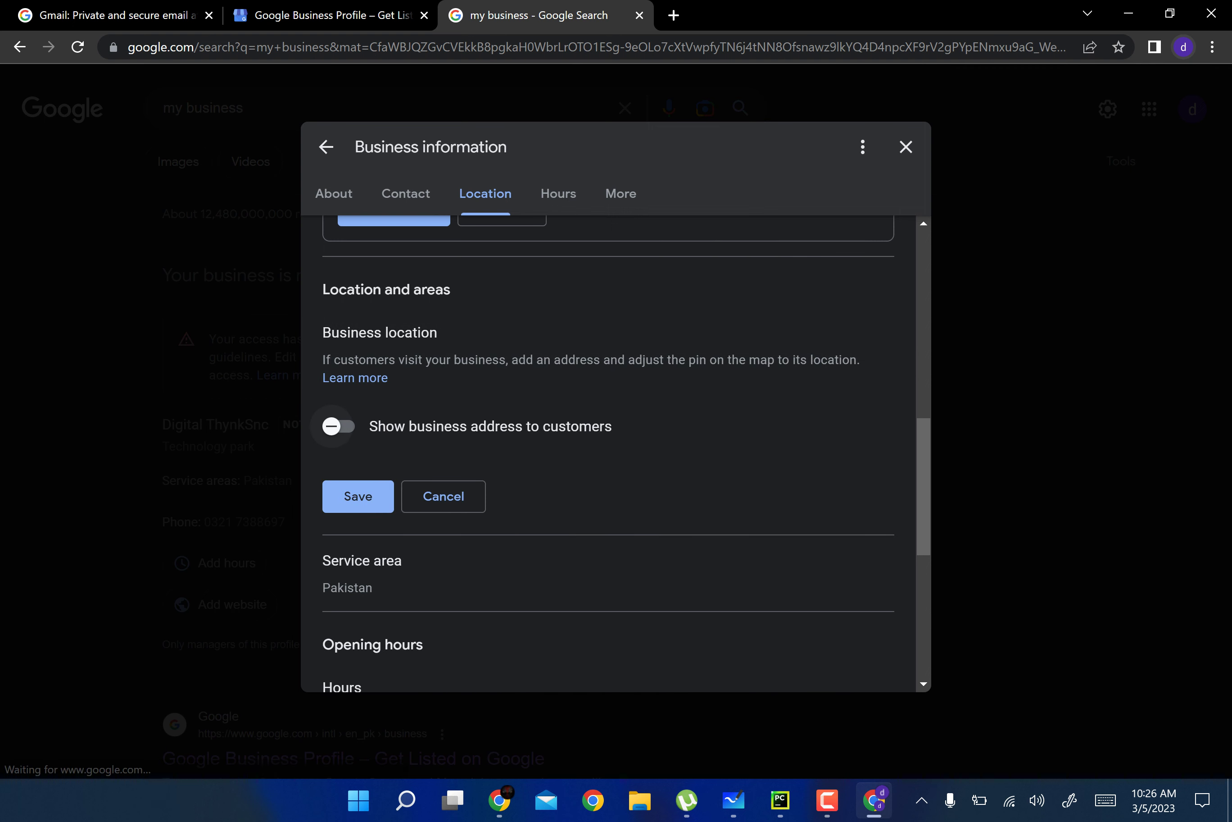
click(371, 567)
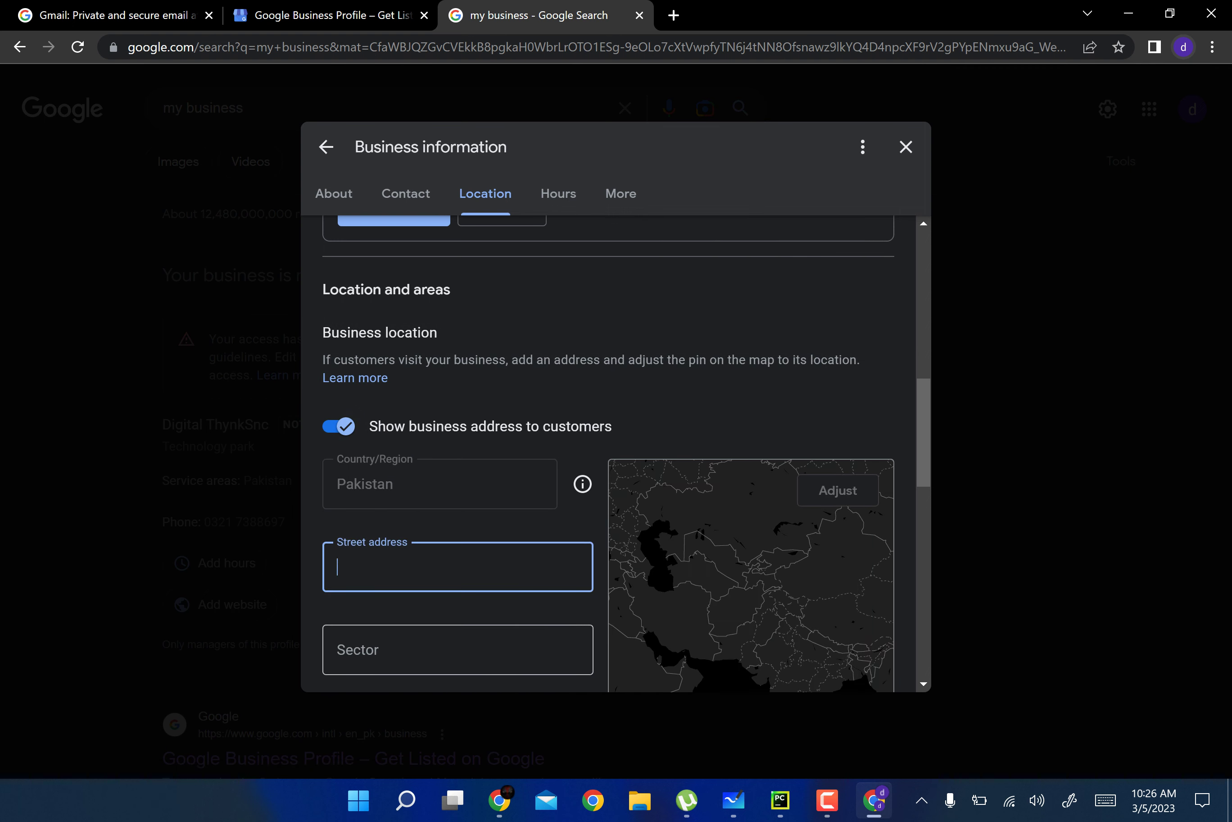
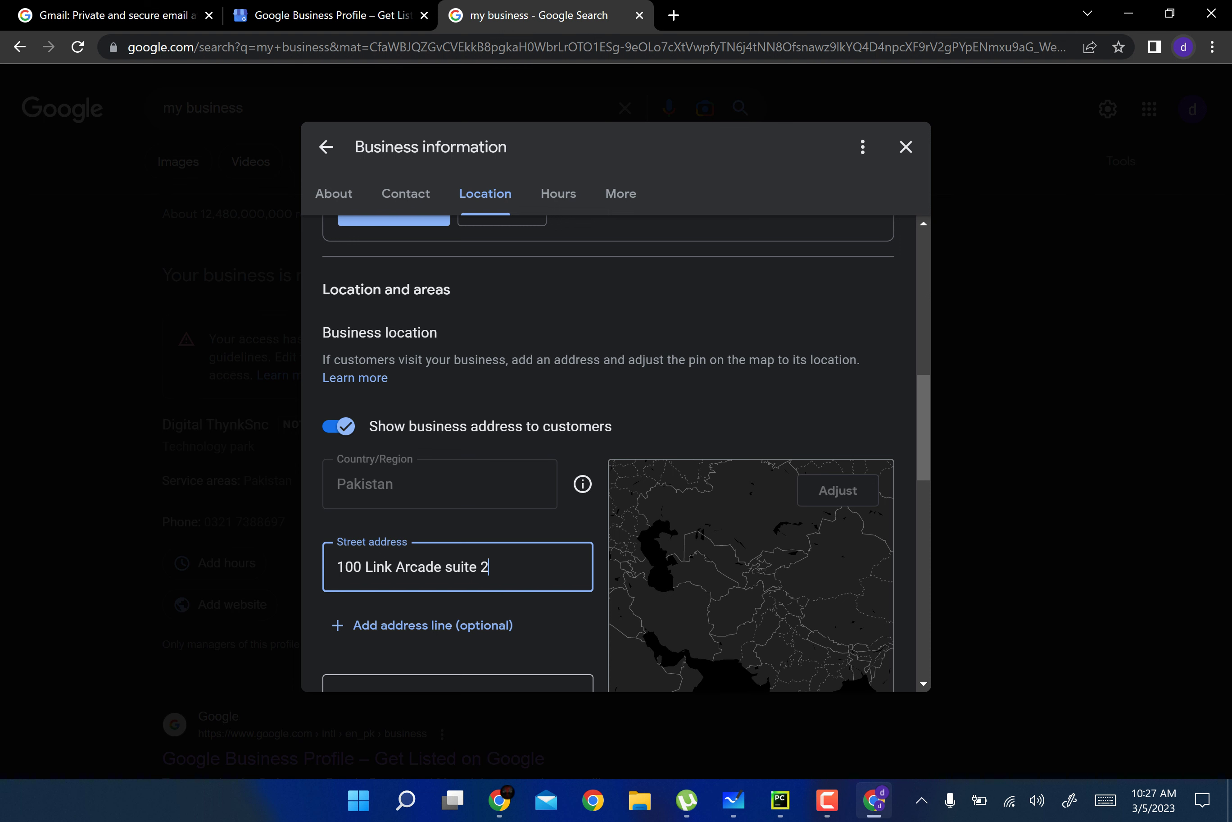
Step: Add the sector, town/city and postcode to the business location and save it
scroll(610, 450, down, 5)
click(458, 428)
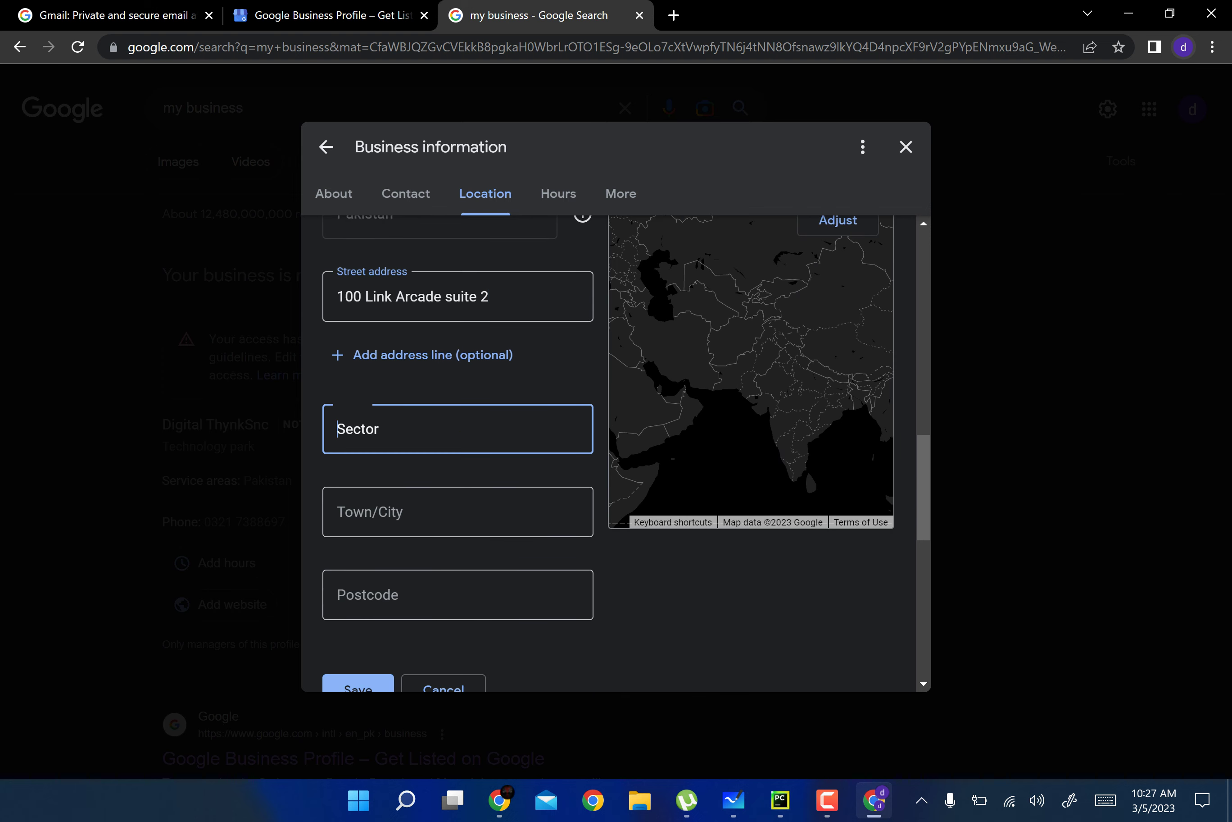
text(Model)
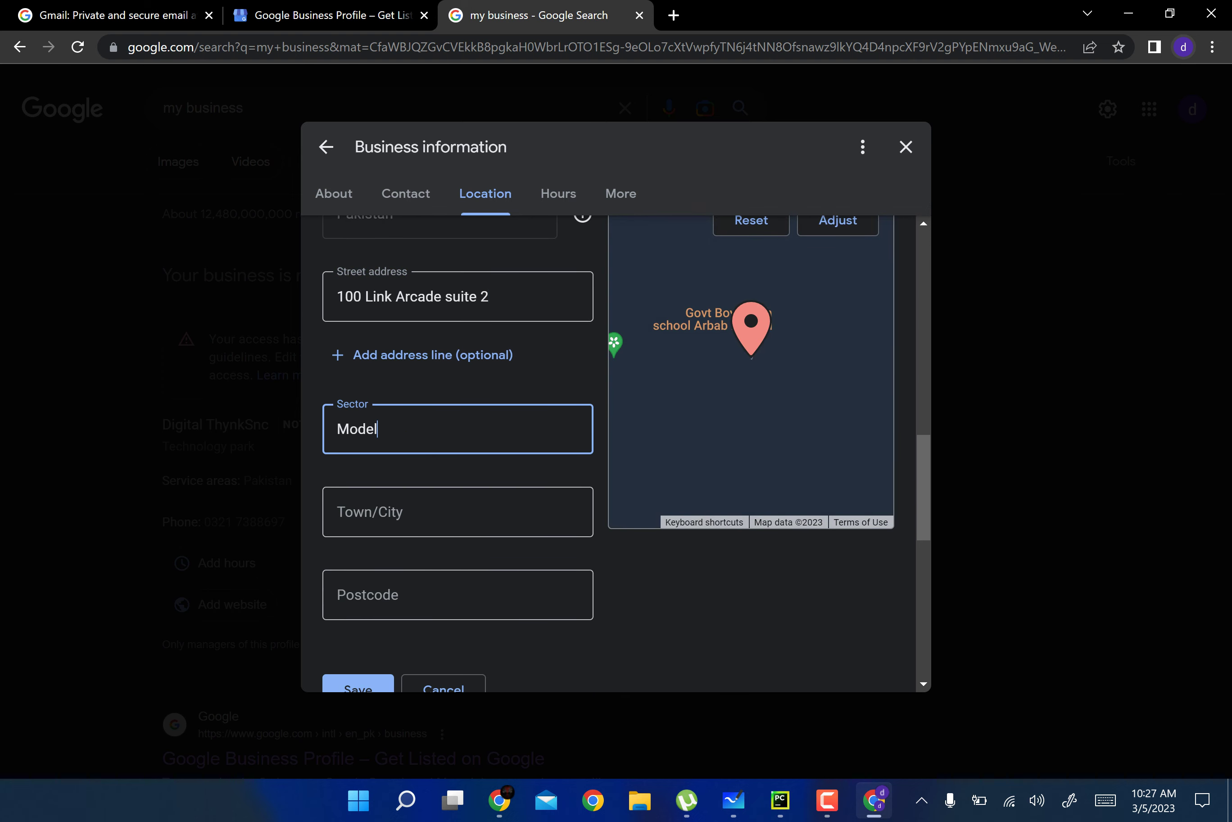
text( Town link road)
key(Tab)
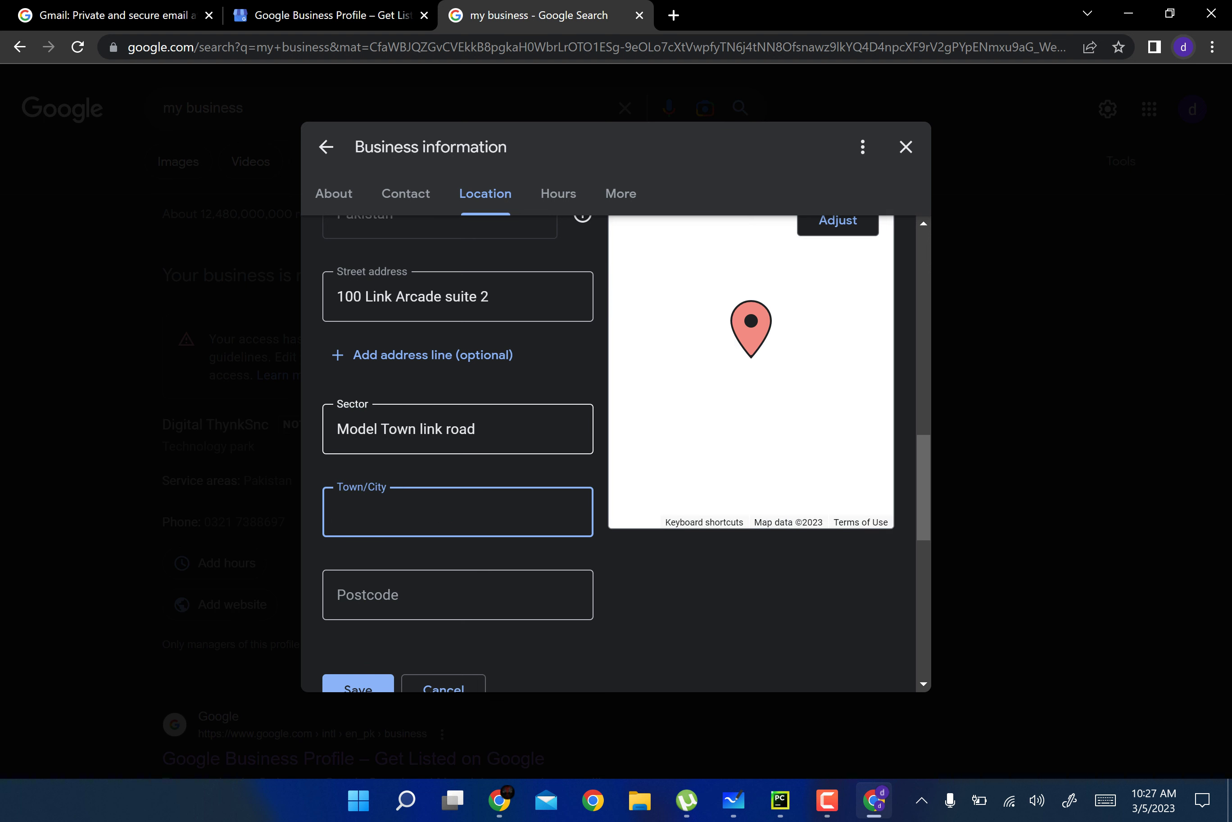
text(Lahore)
key(Tab)
text(5)
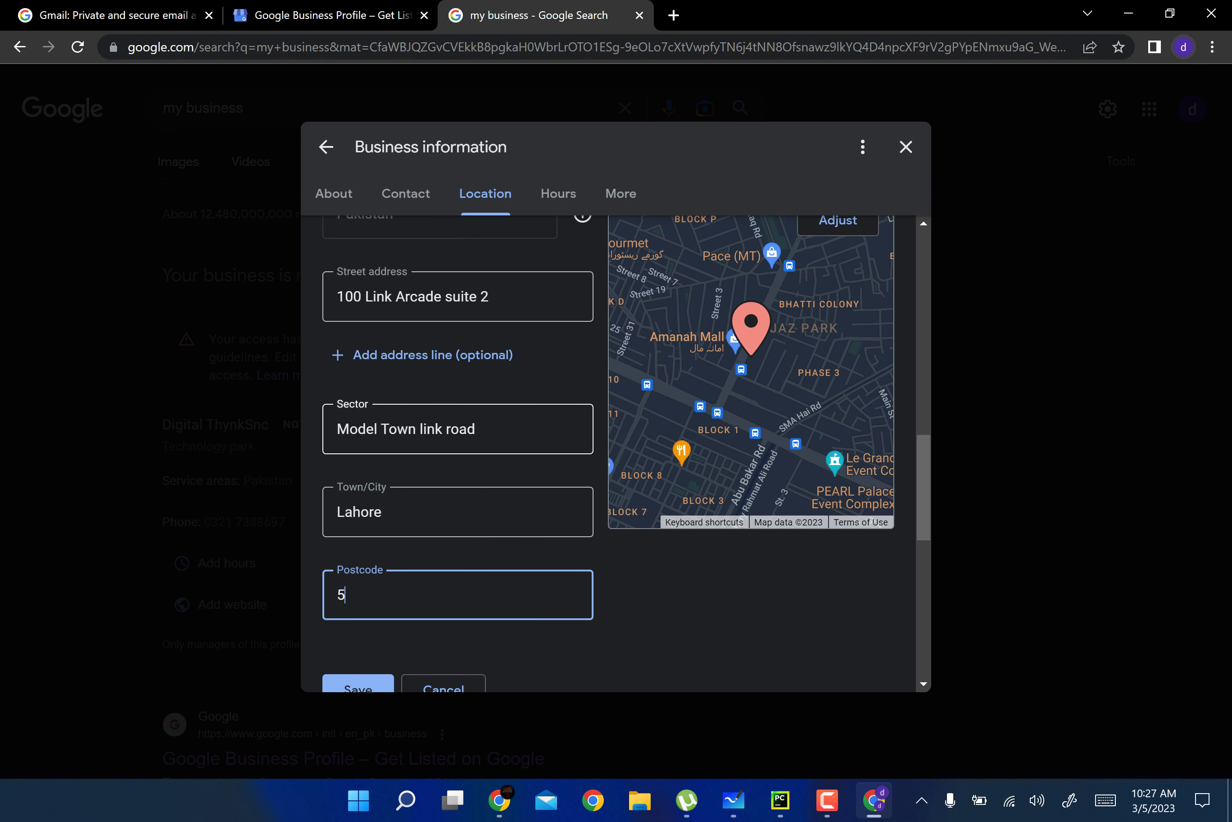
text(4700)
scroll(610, 424, down, 3)
key(Tab)
key(Return)
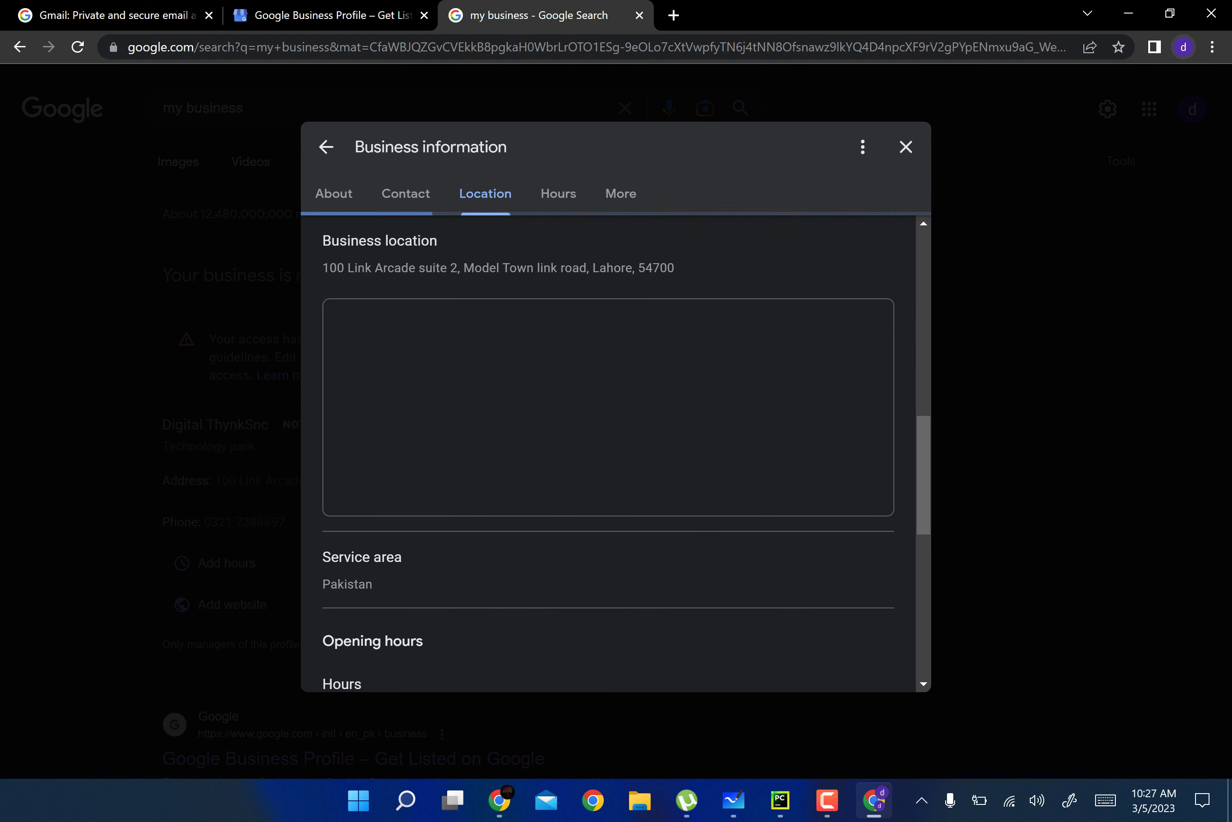
scroll(609, 557, down, 3)
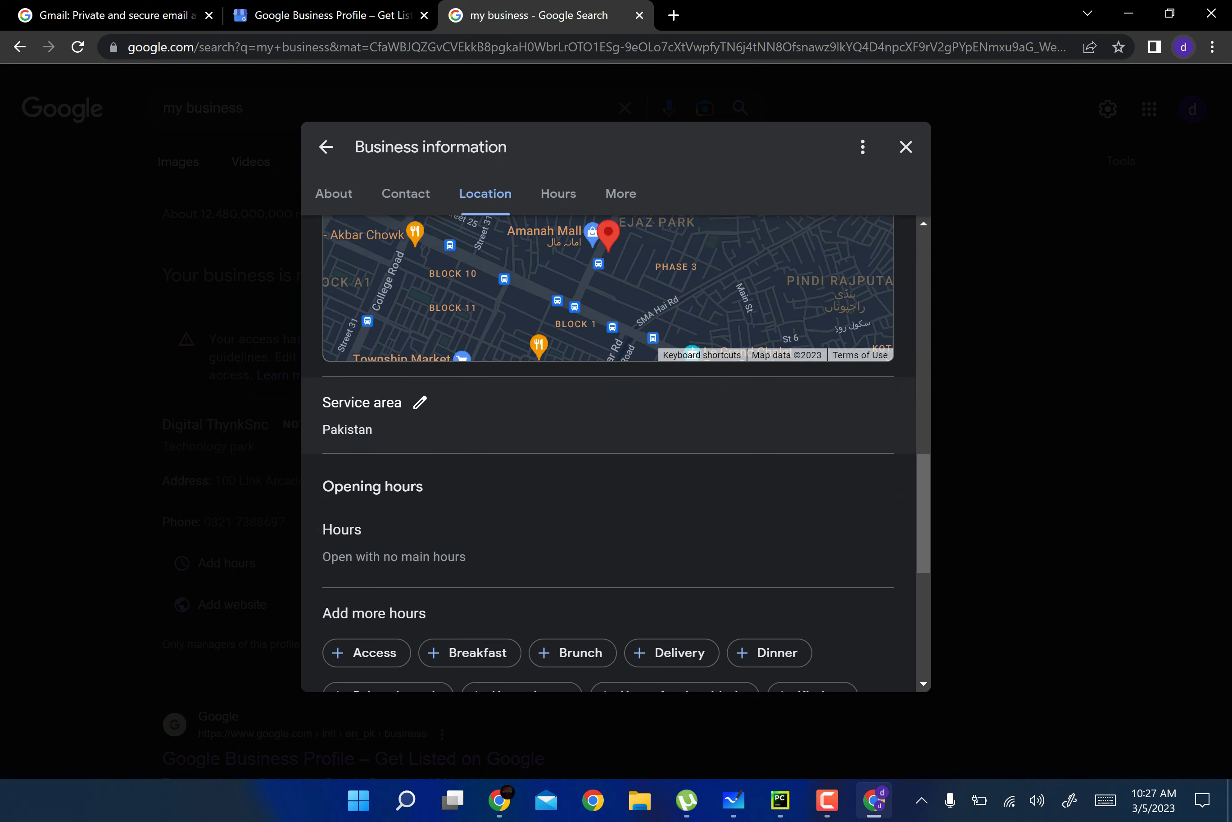
scroll(609, 477, down, 5)
scroll(610, 477, up, 10)
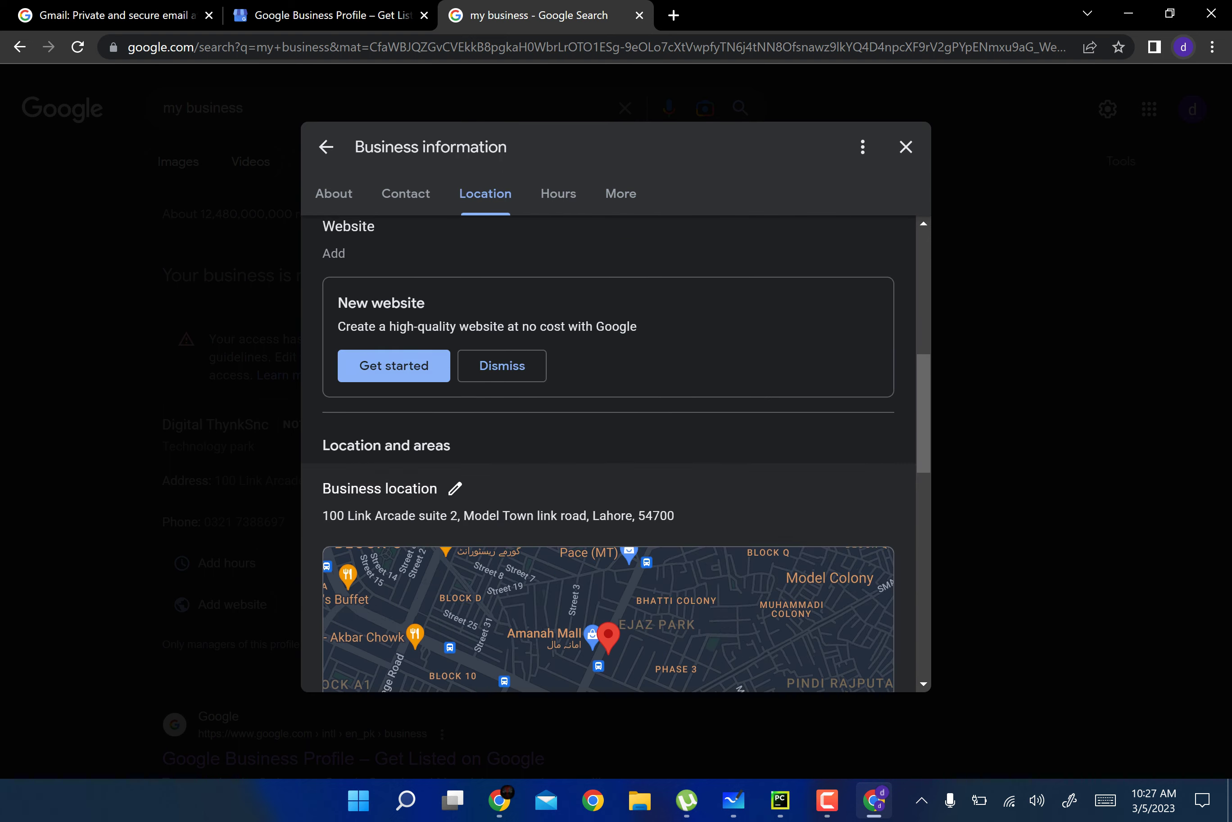
scroll(610, 450, up, 8)
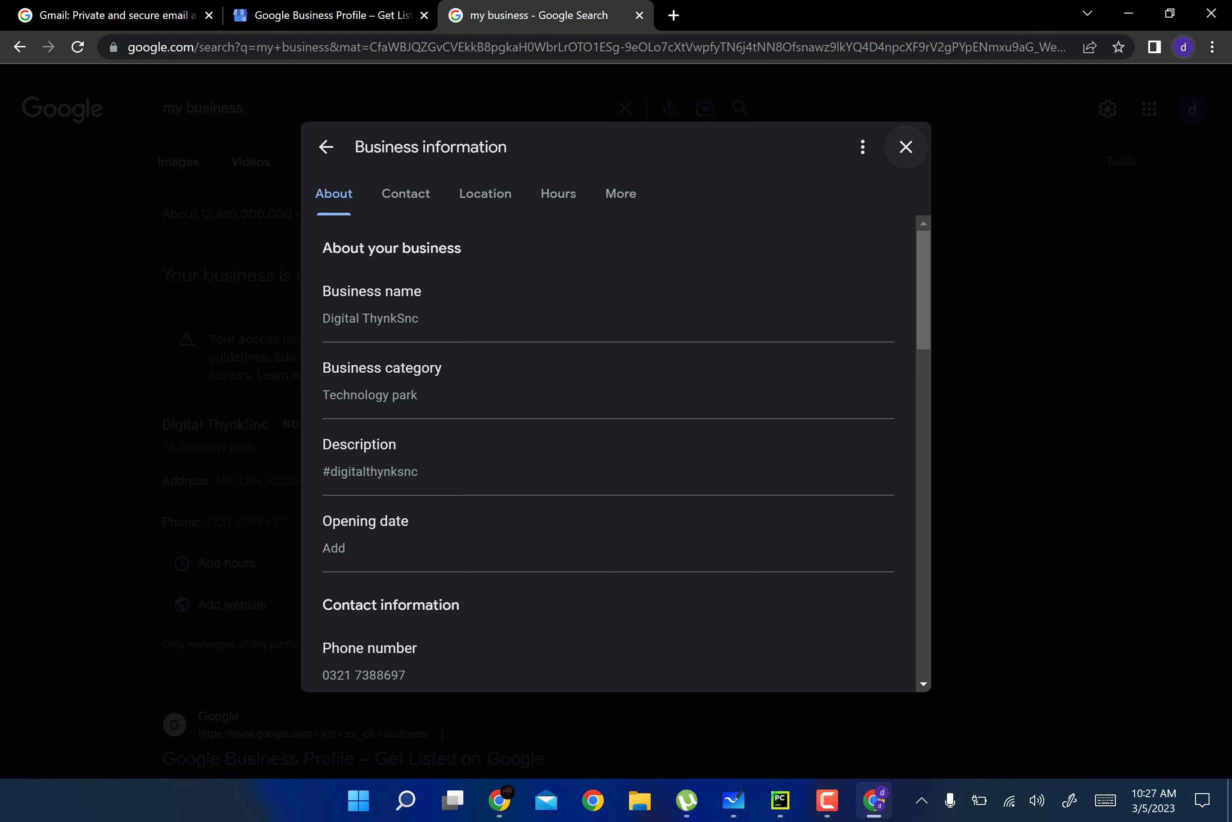
Step: Close the Business information editor and scroll through the Digital ThynkSnc results panel
click(906, 147)
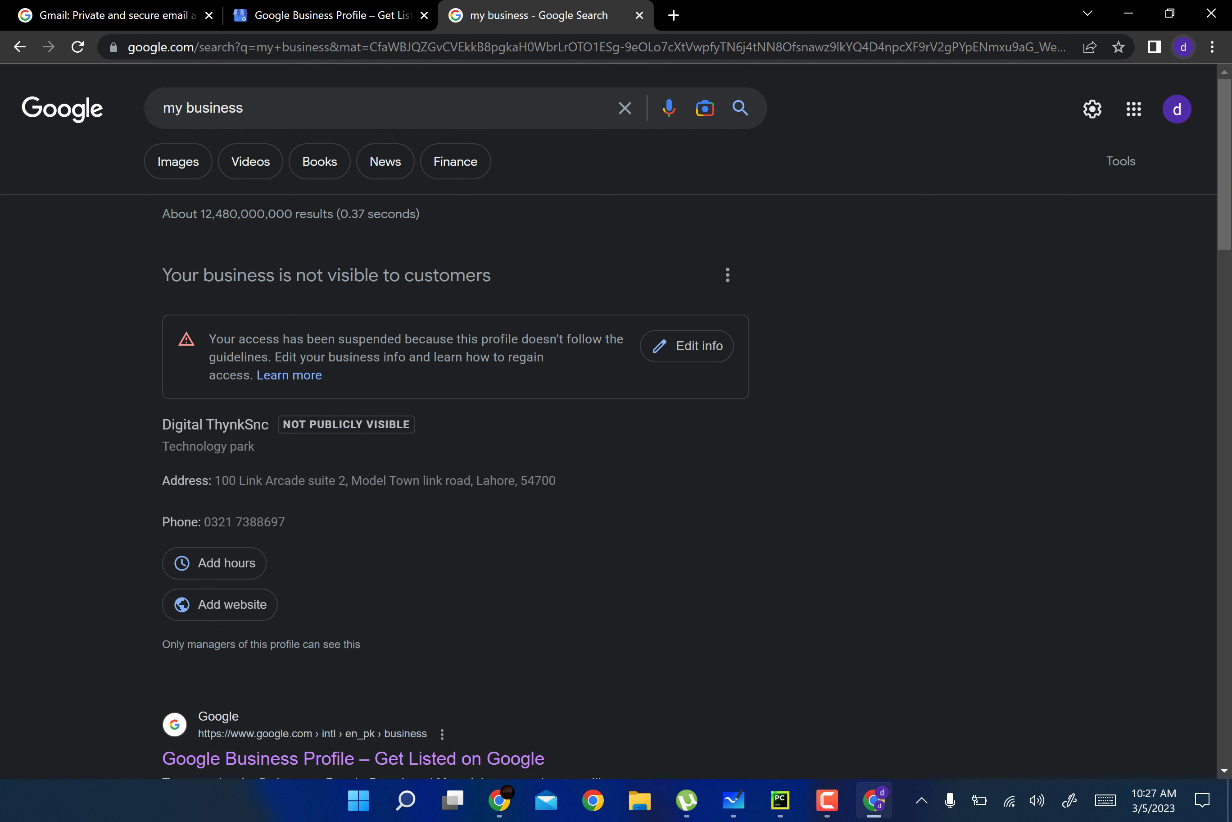
scroll(615, 445, down, 5)
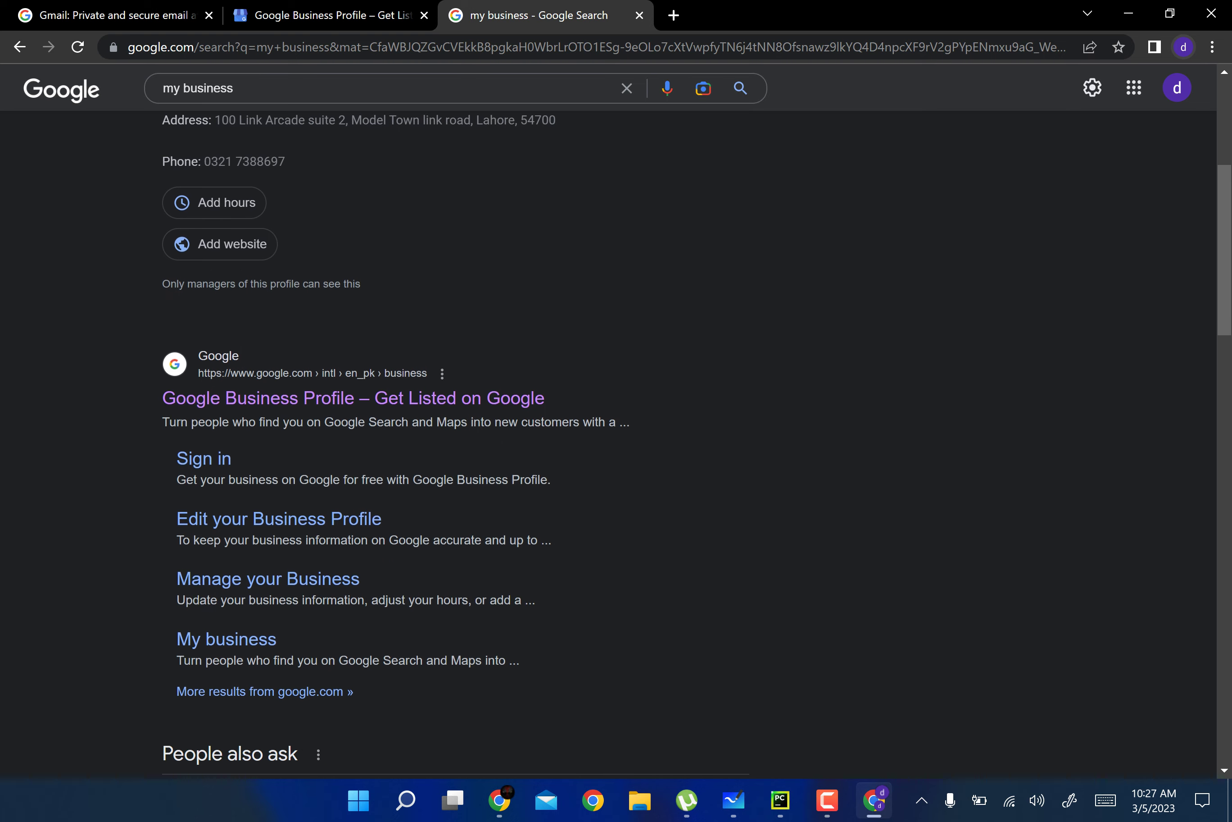
scroll(616, 445, up, 5)
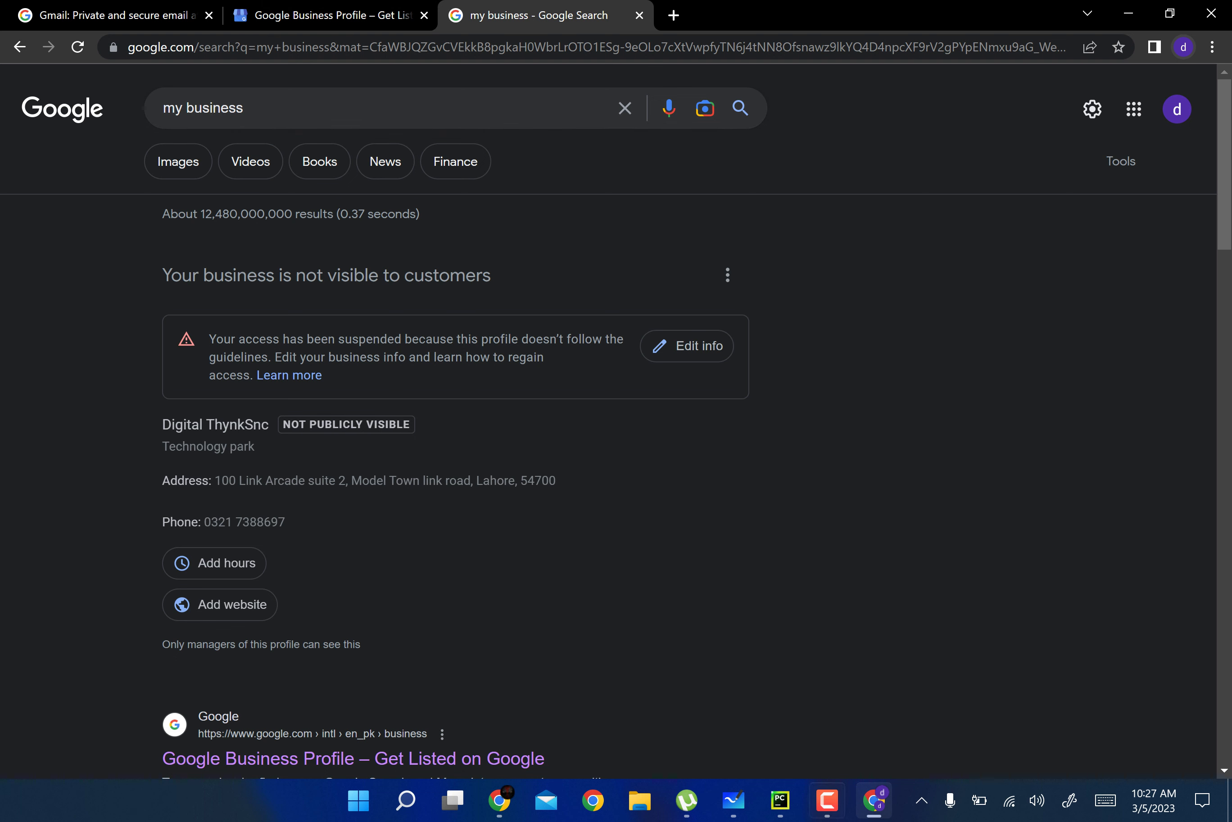
click(498, 799)
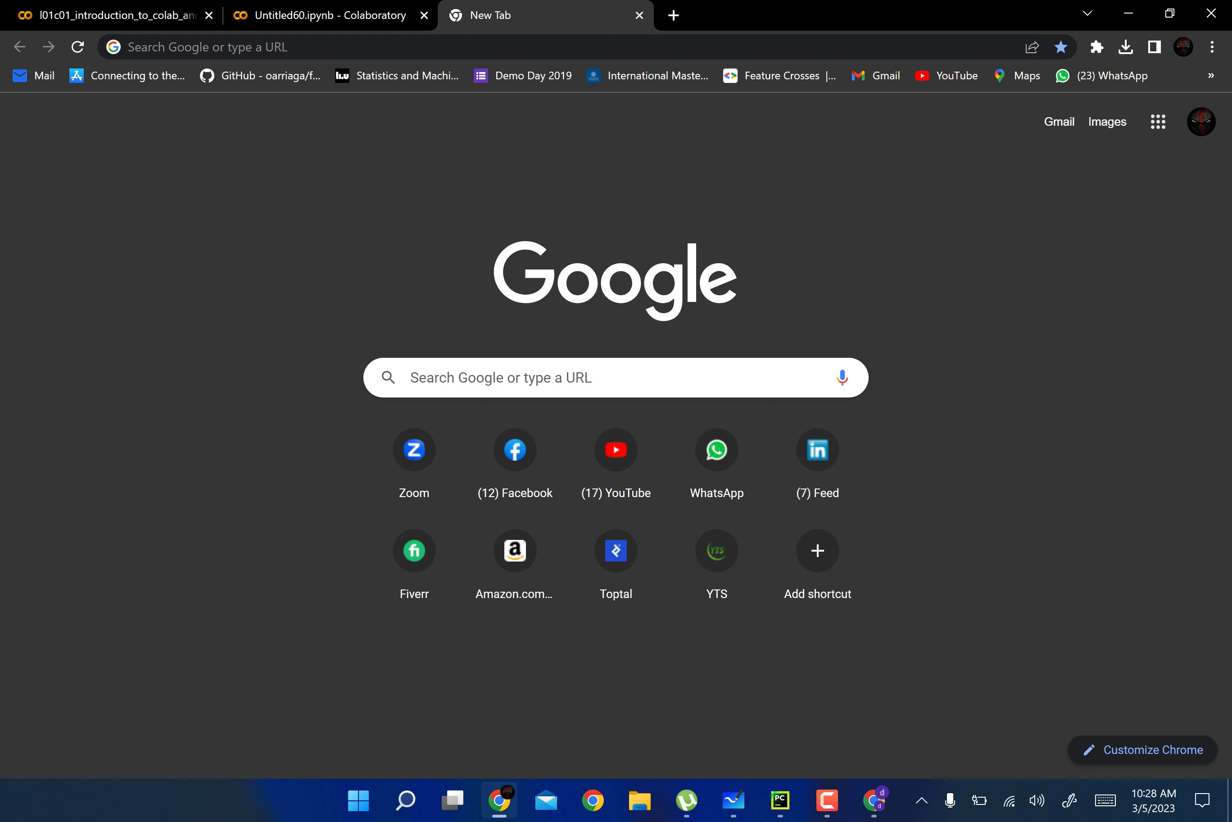
click(526, 47)
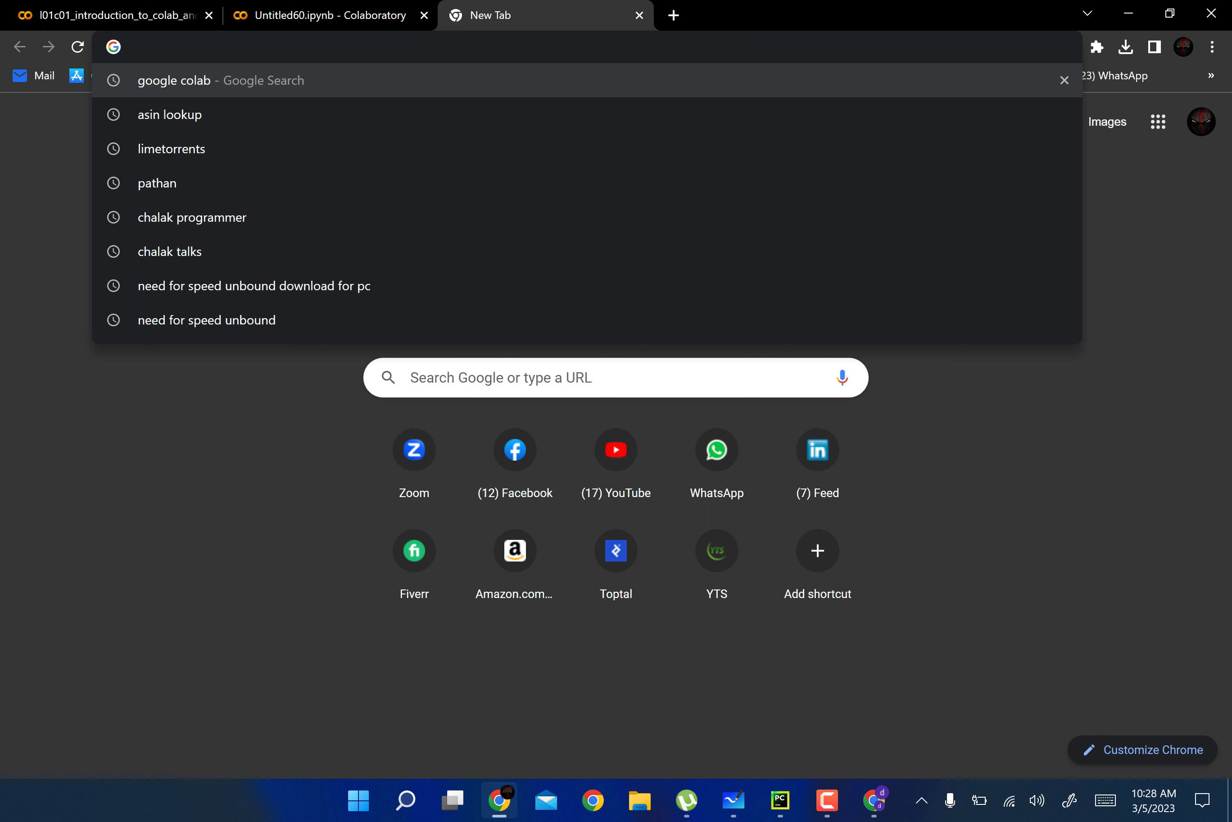
text(face)
key(Return)
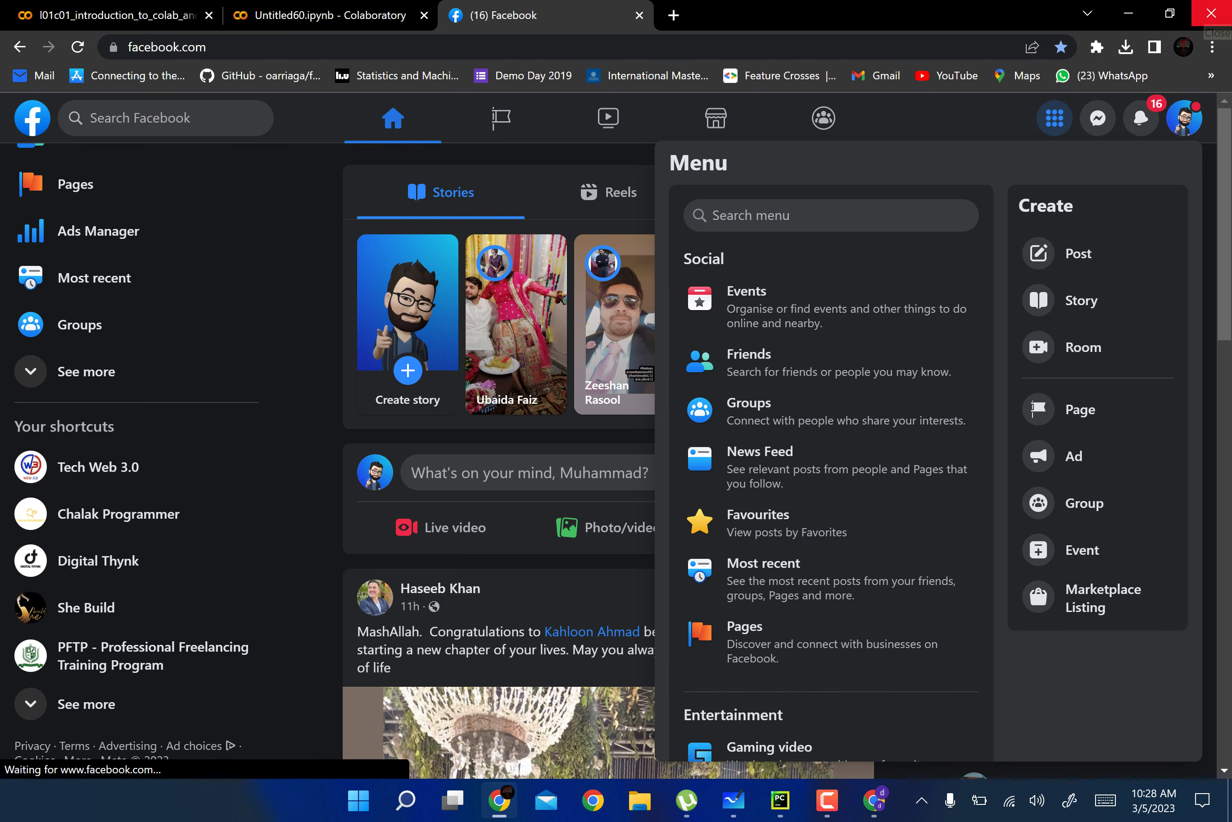
key(alt+Tab)
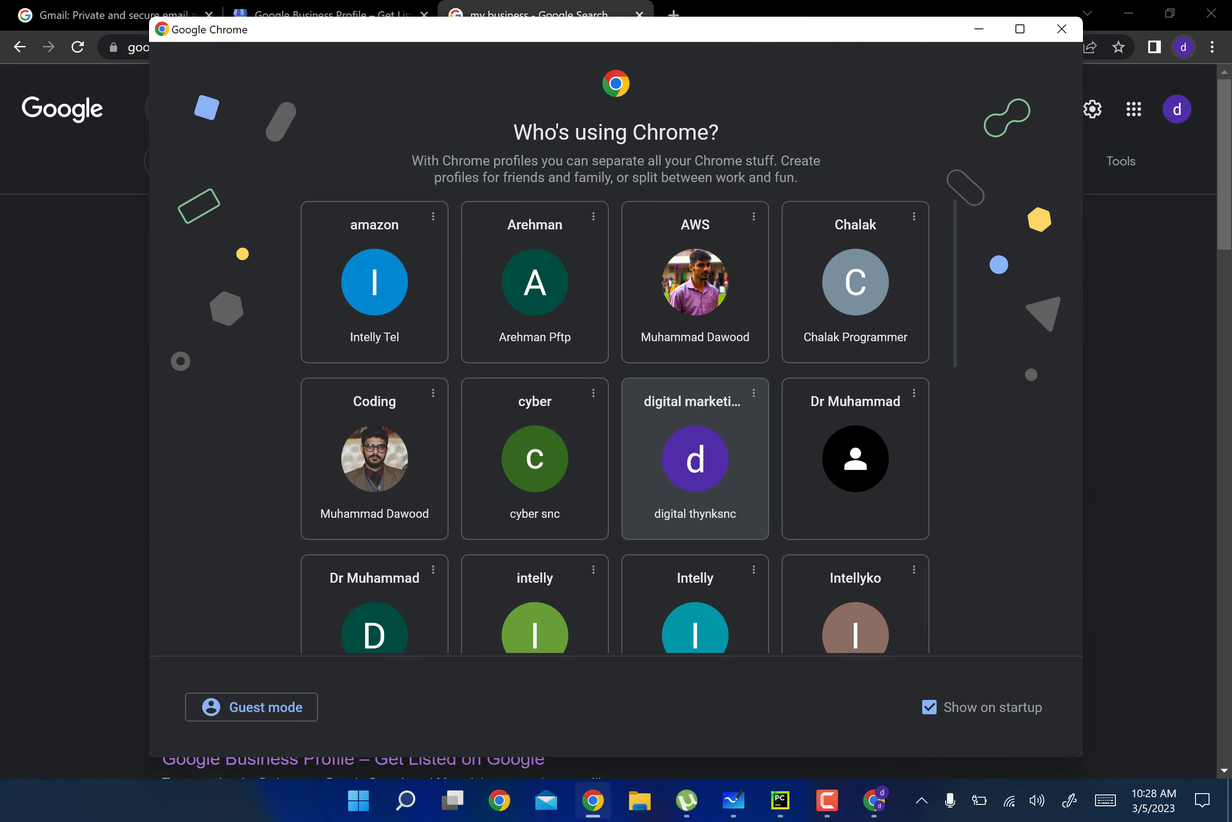
Step: Open a different Chrome profile from the picker and load facebook.com in its window
scroll(535, 371, down, 1)
scroll(374, 453, down, 3)
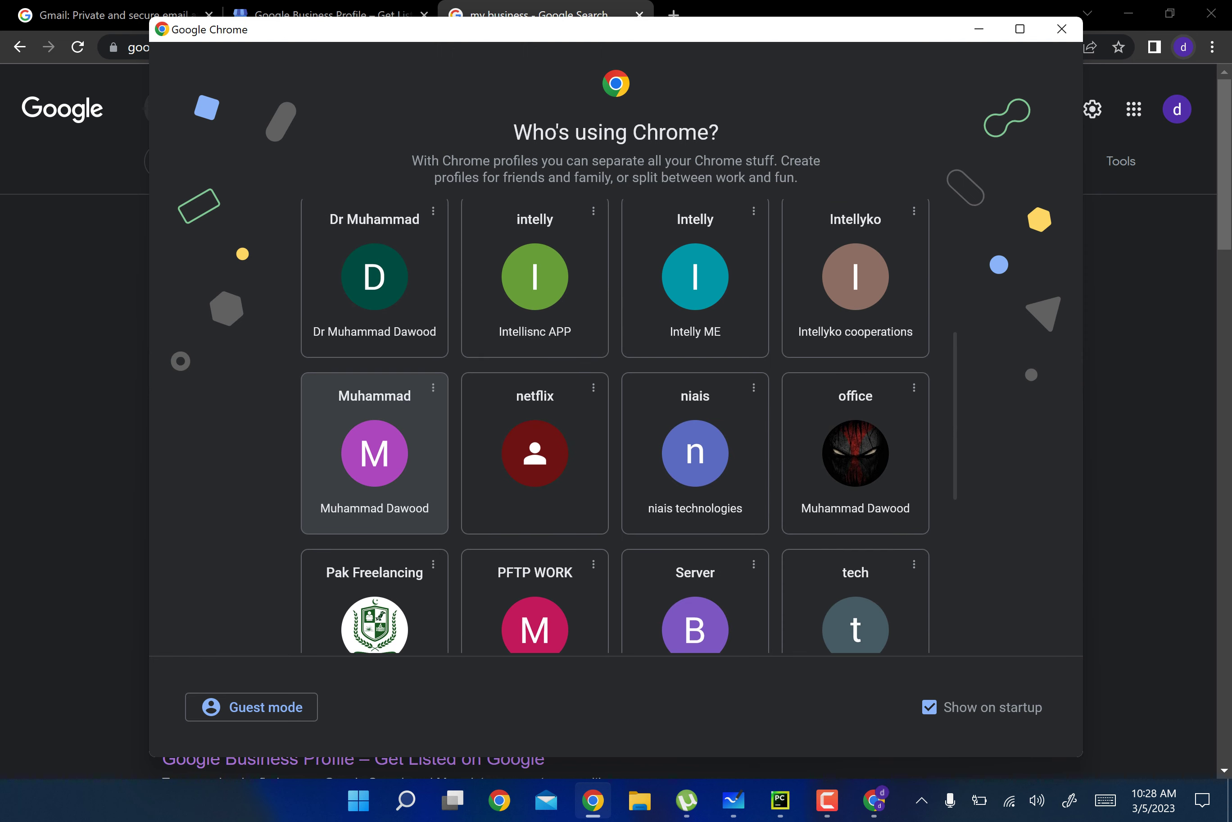
scroll(374, 453, up, 5)
click(374, 541)
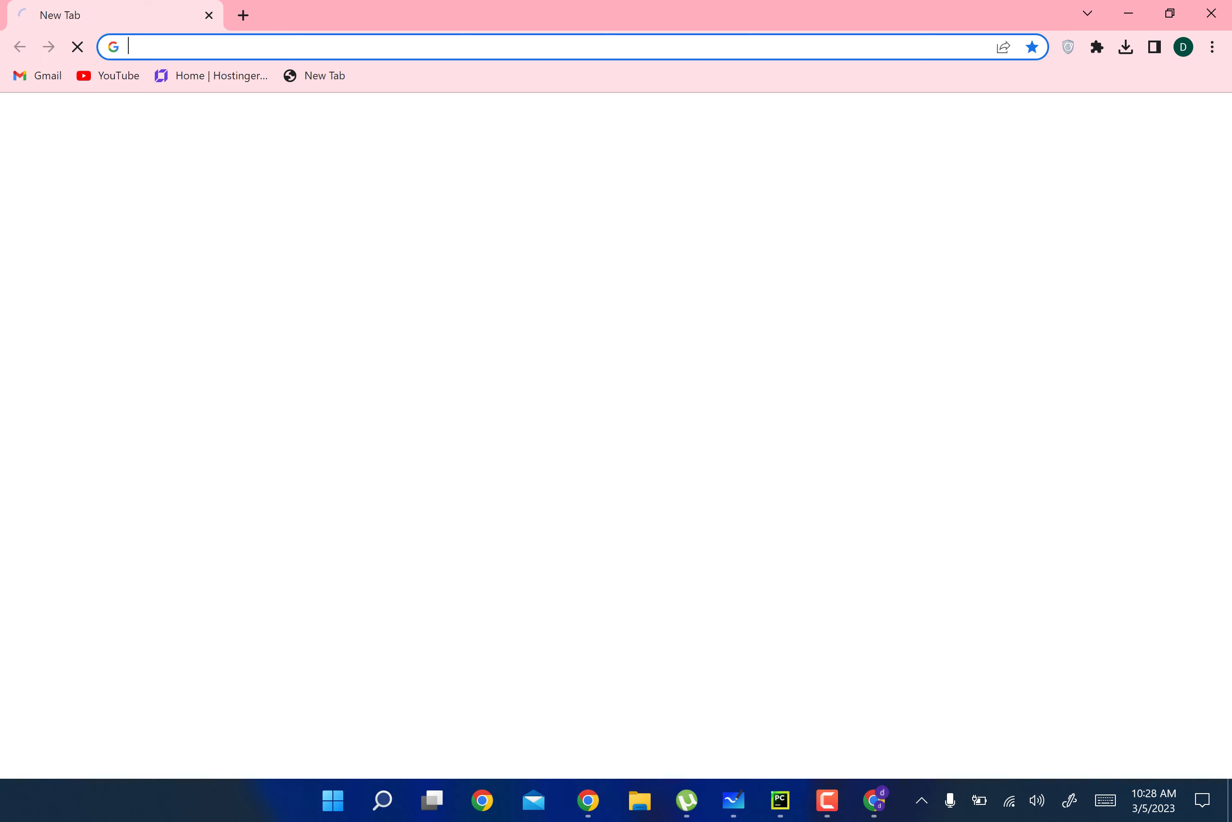
key(Return)
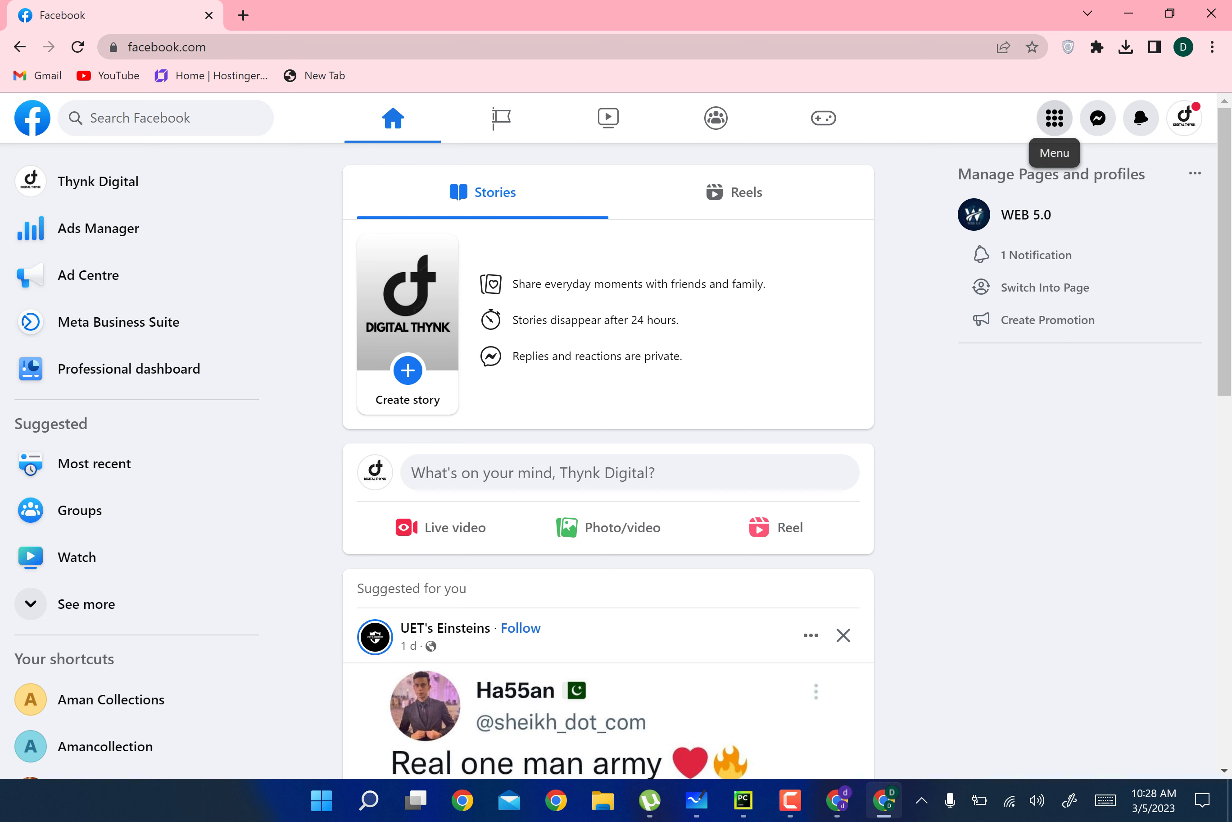
Step: Switch to the personal Facebook profile and start creating a new Page
click(1054, 118)
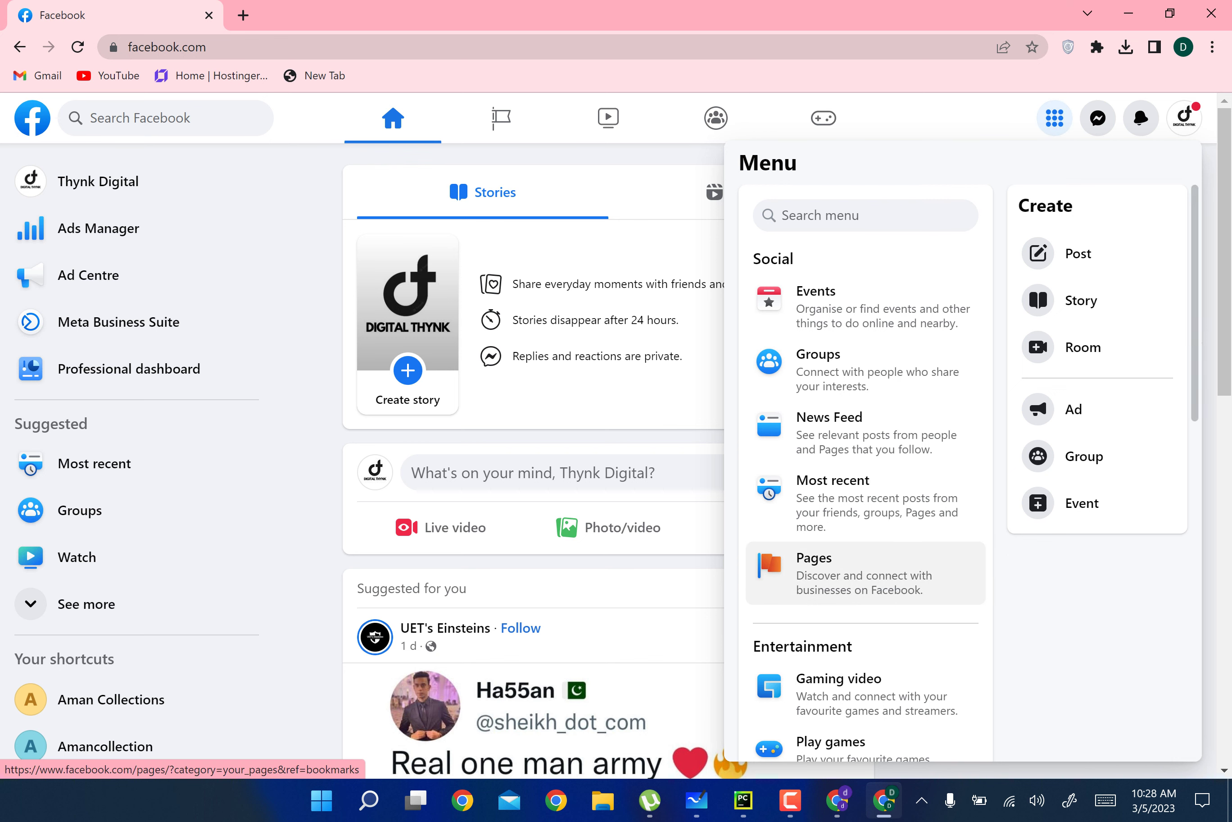
click(1054, 118)
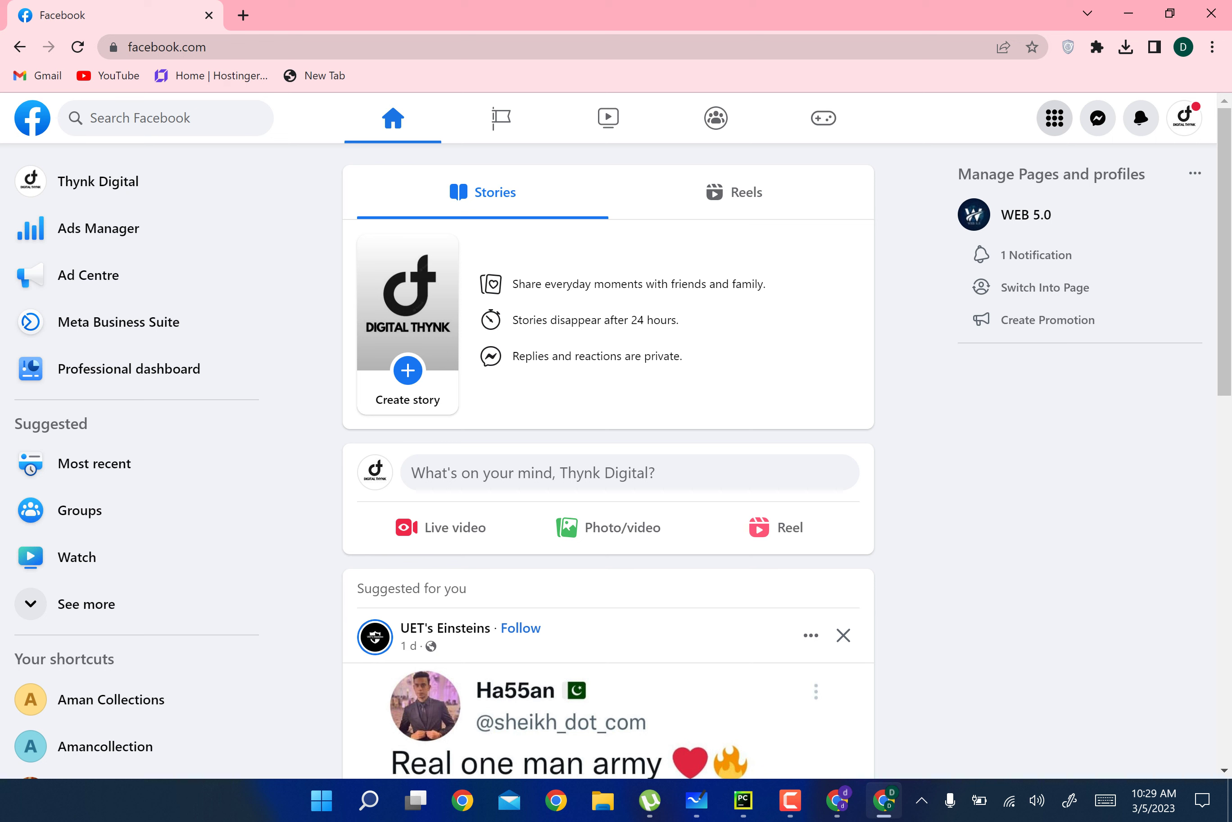
click(1185, 118)
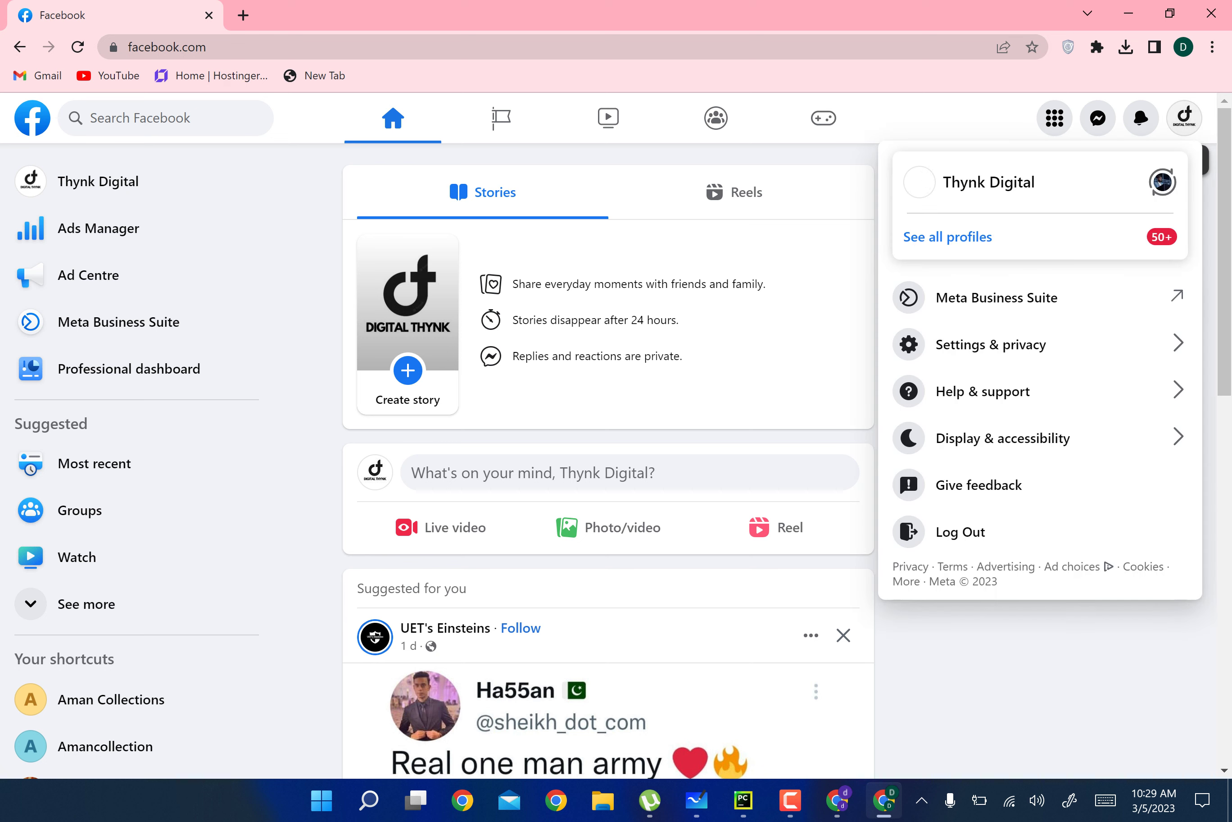
click(1163, 182)
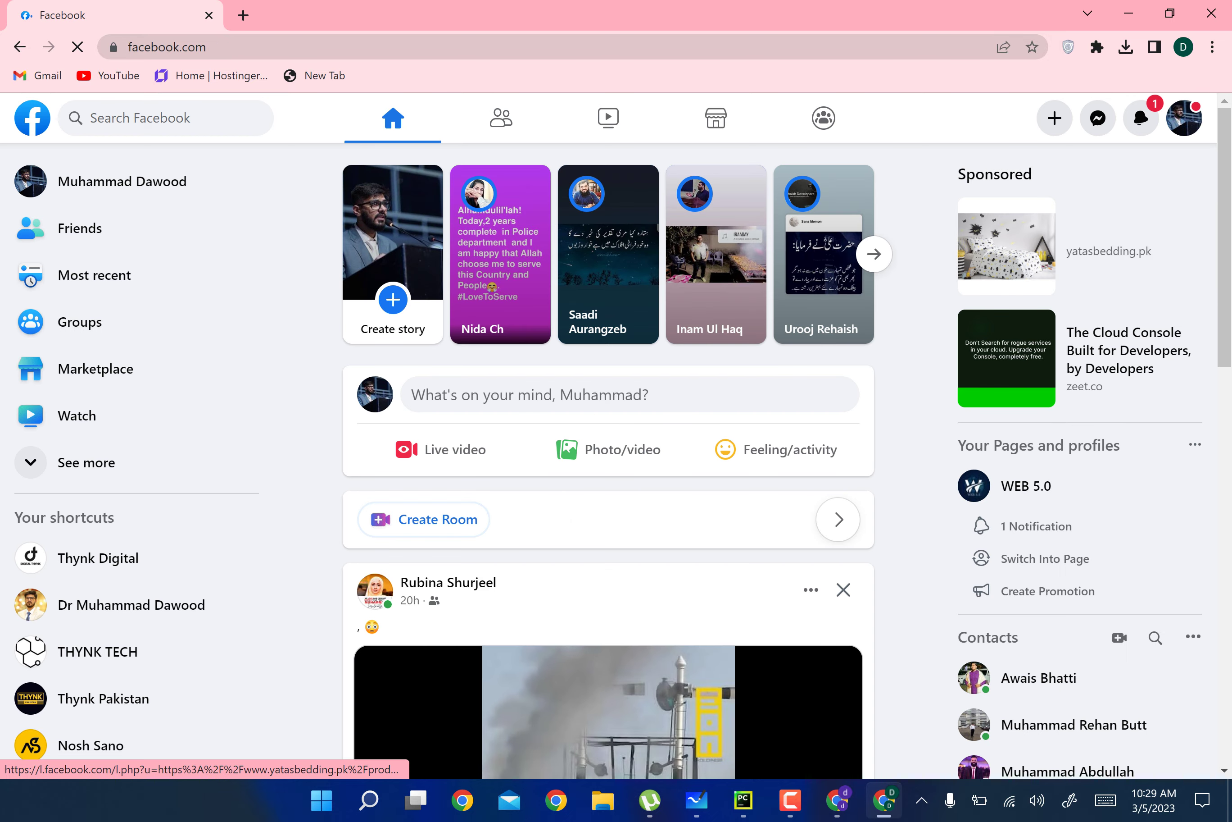
click(1055, 118)
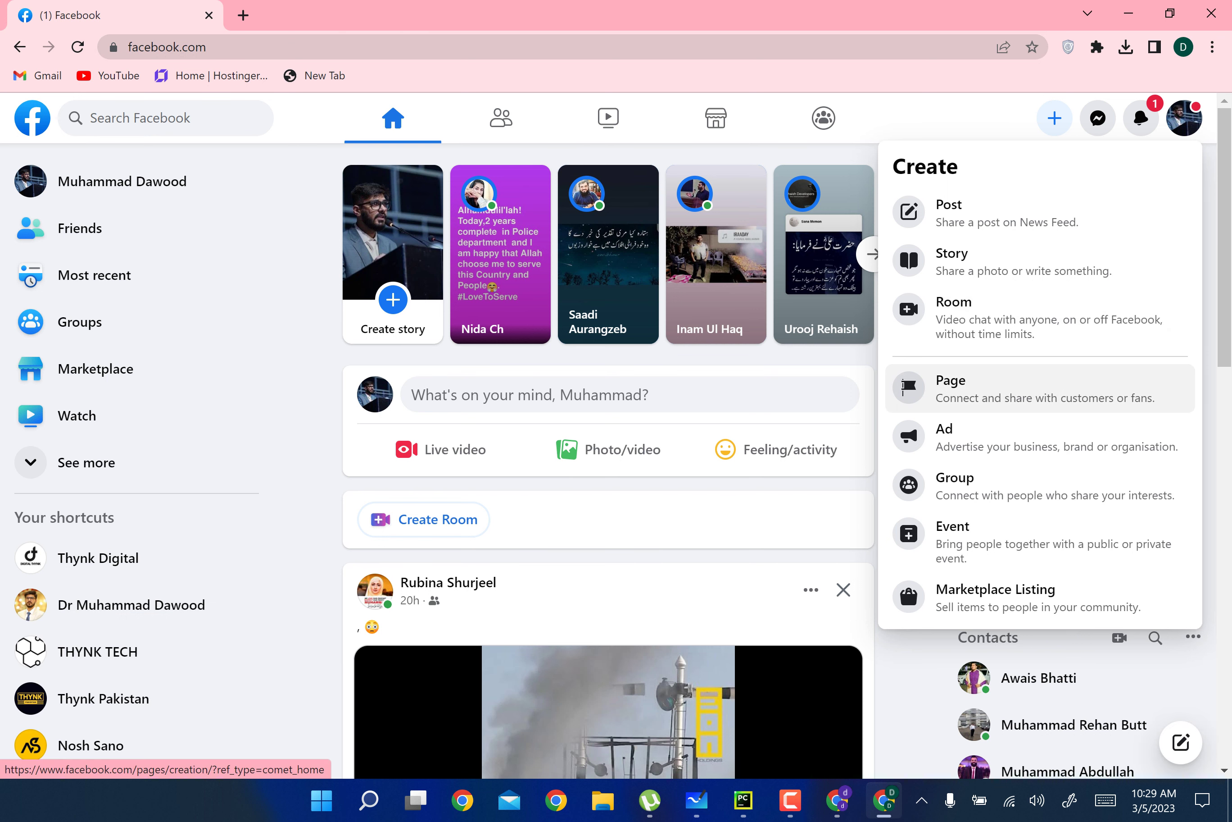
click(1039, 388)
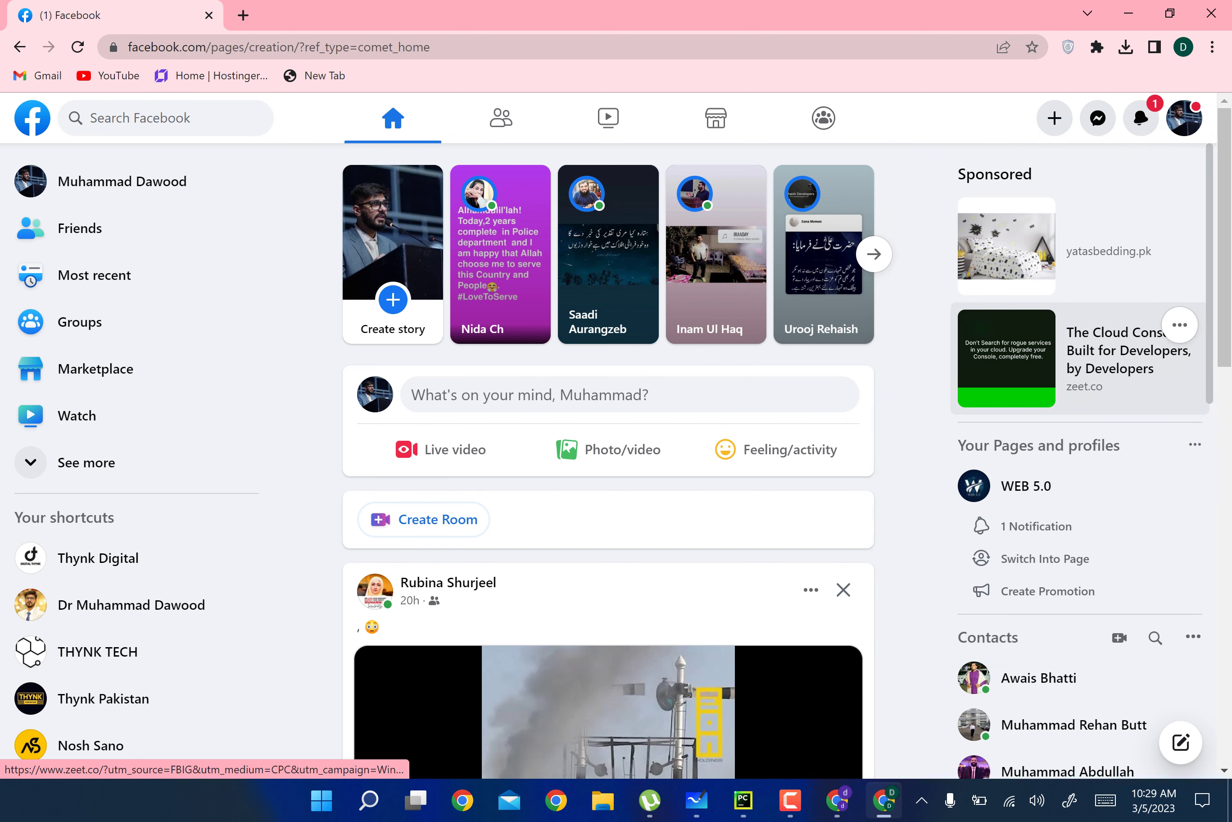
Step: Load canva.com in a new browser tab
key(ctrl+t)
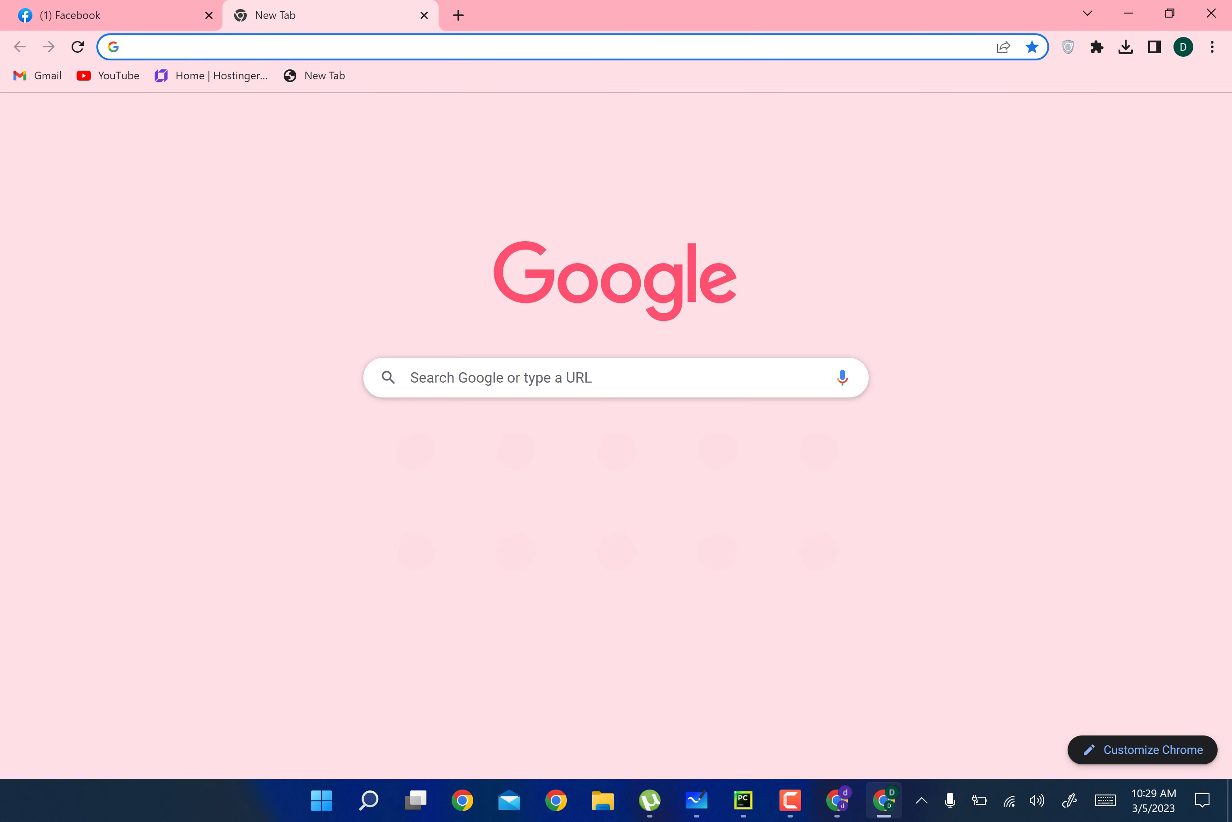
text(can)
key(Return)
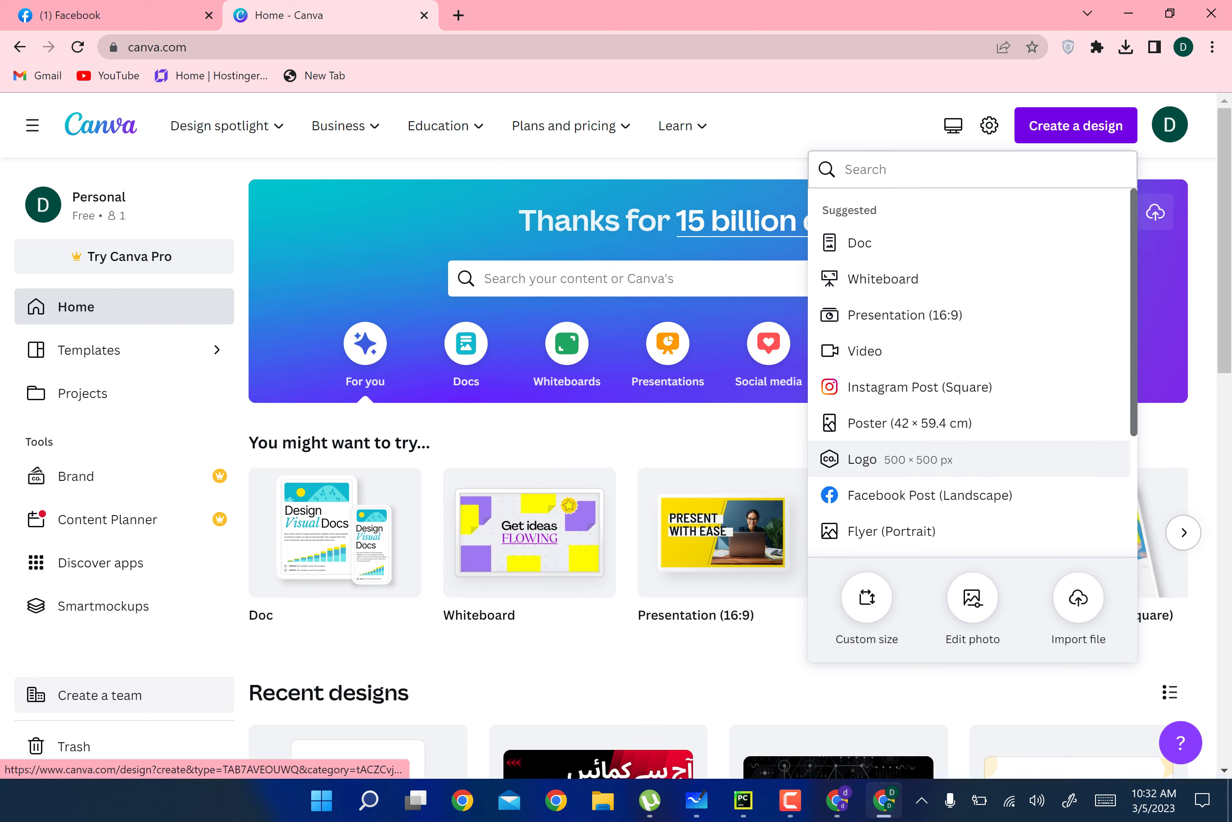
Step: Create a blank 500 × 500 px Canva Logo design and add an empty browser tab
click(862, 459)
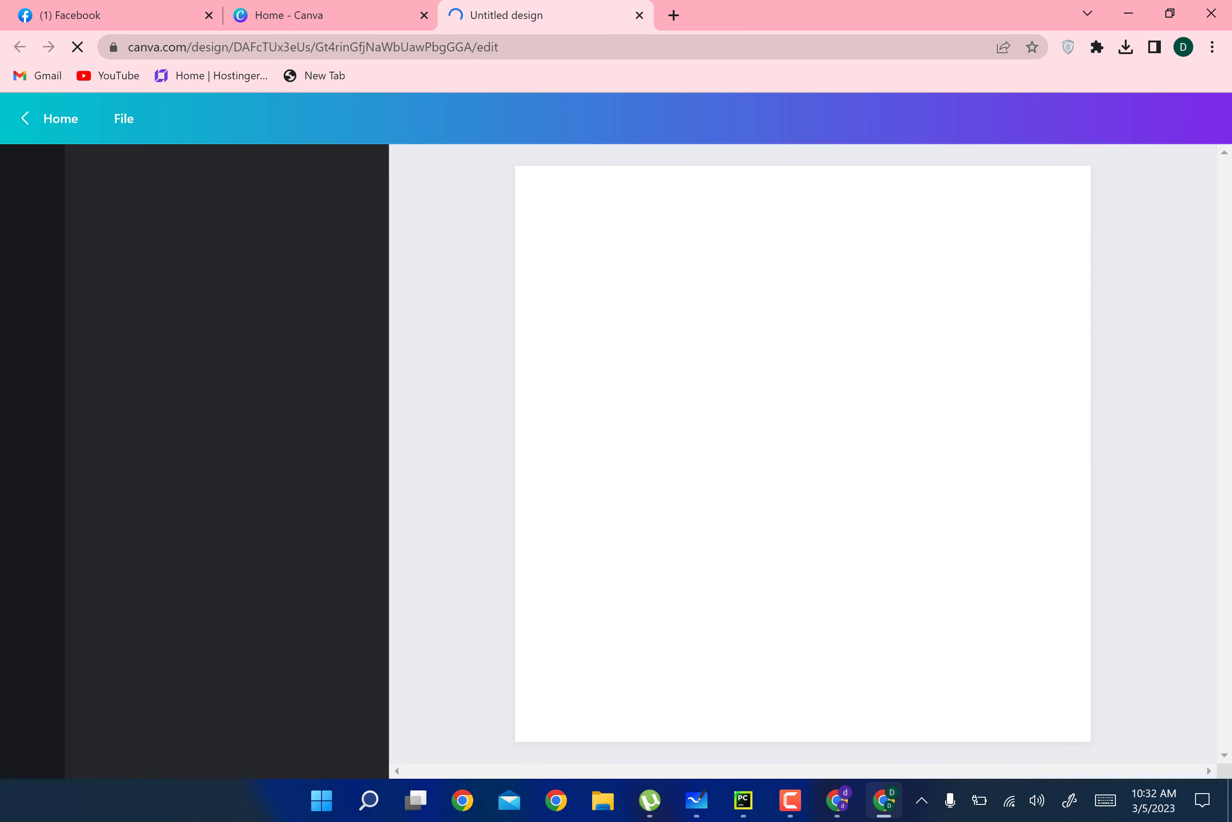
click(673, 15)
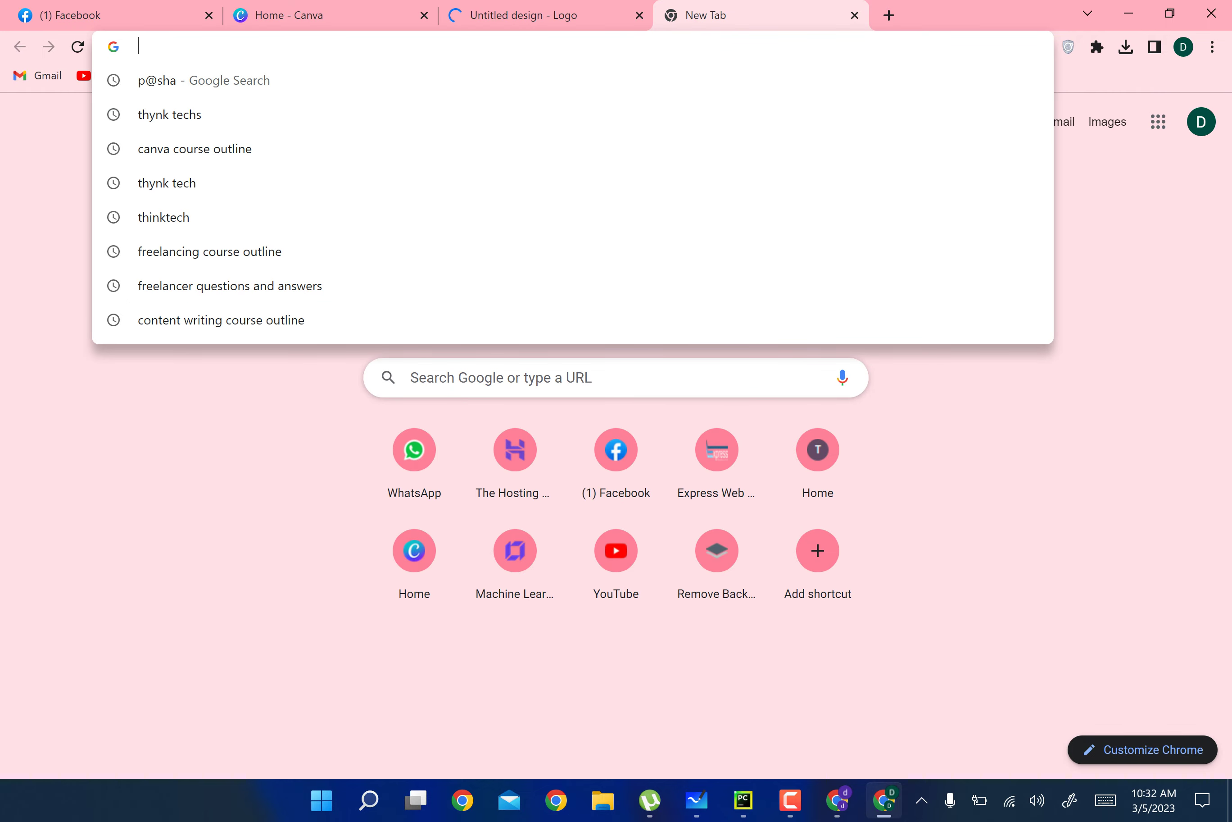
Step: Search Google for 'D T S logo' and browse the image results
text(D T )
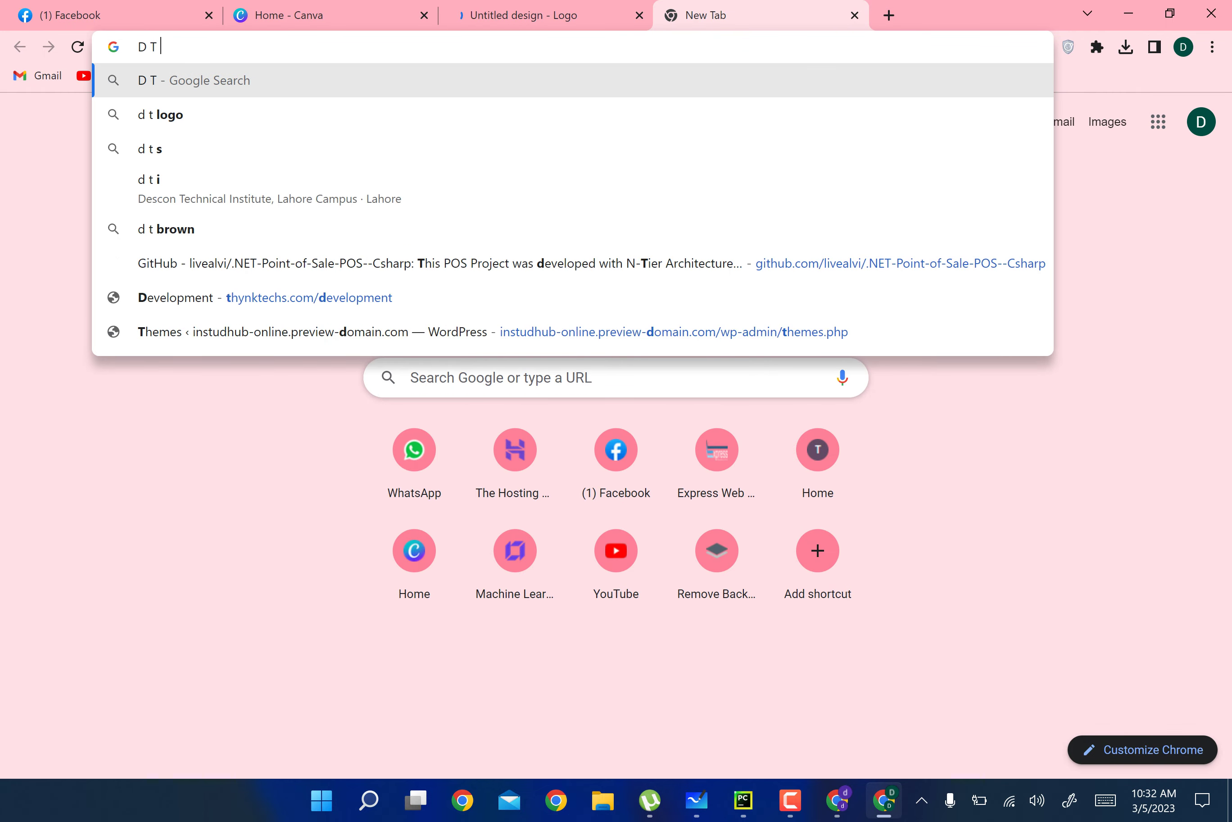
text(S logo)
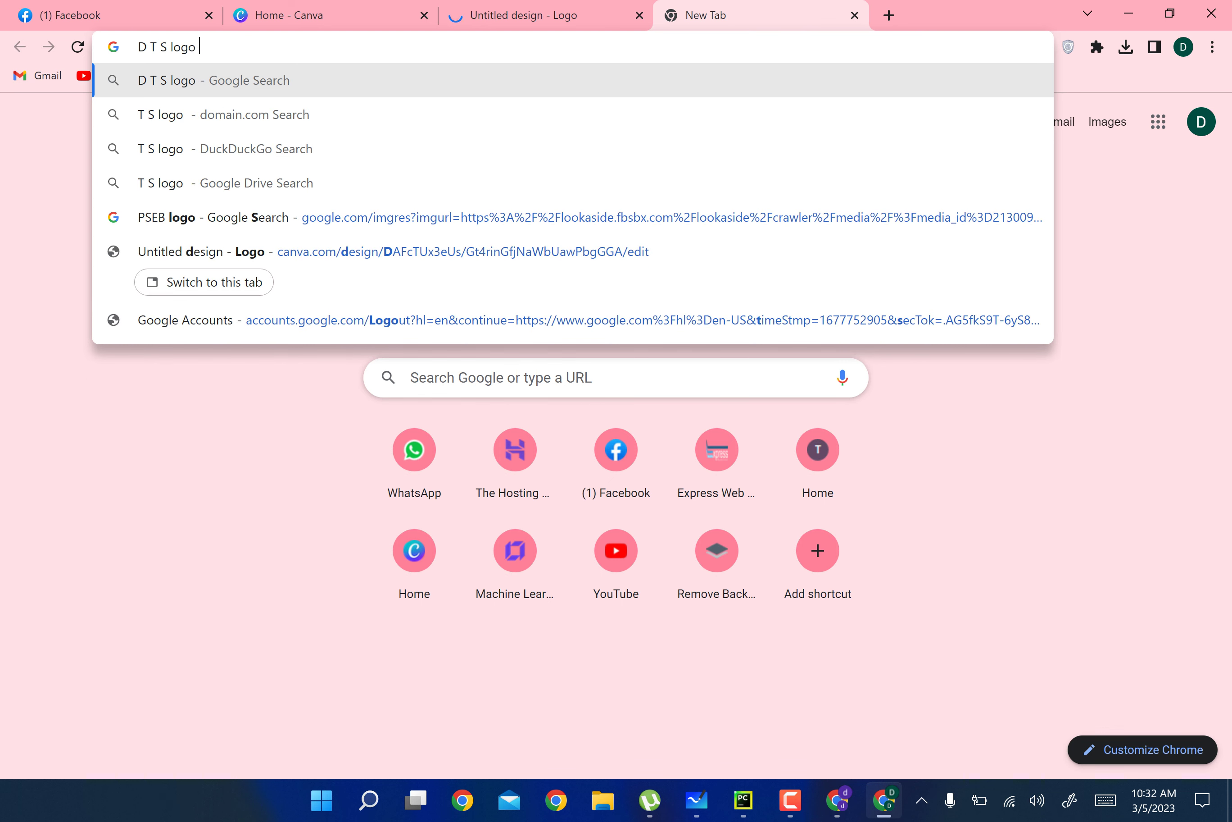
key(Return)
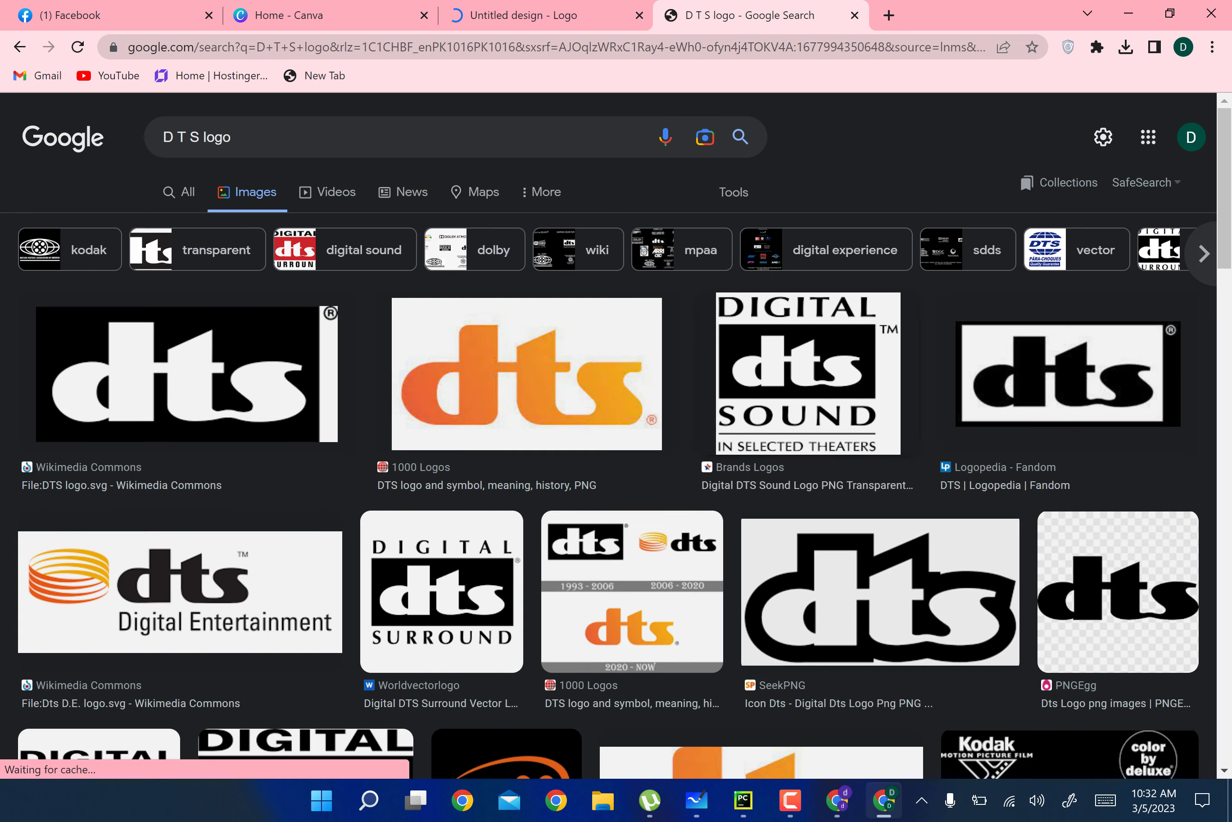
scroll(616, 455, down, 10)
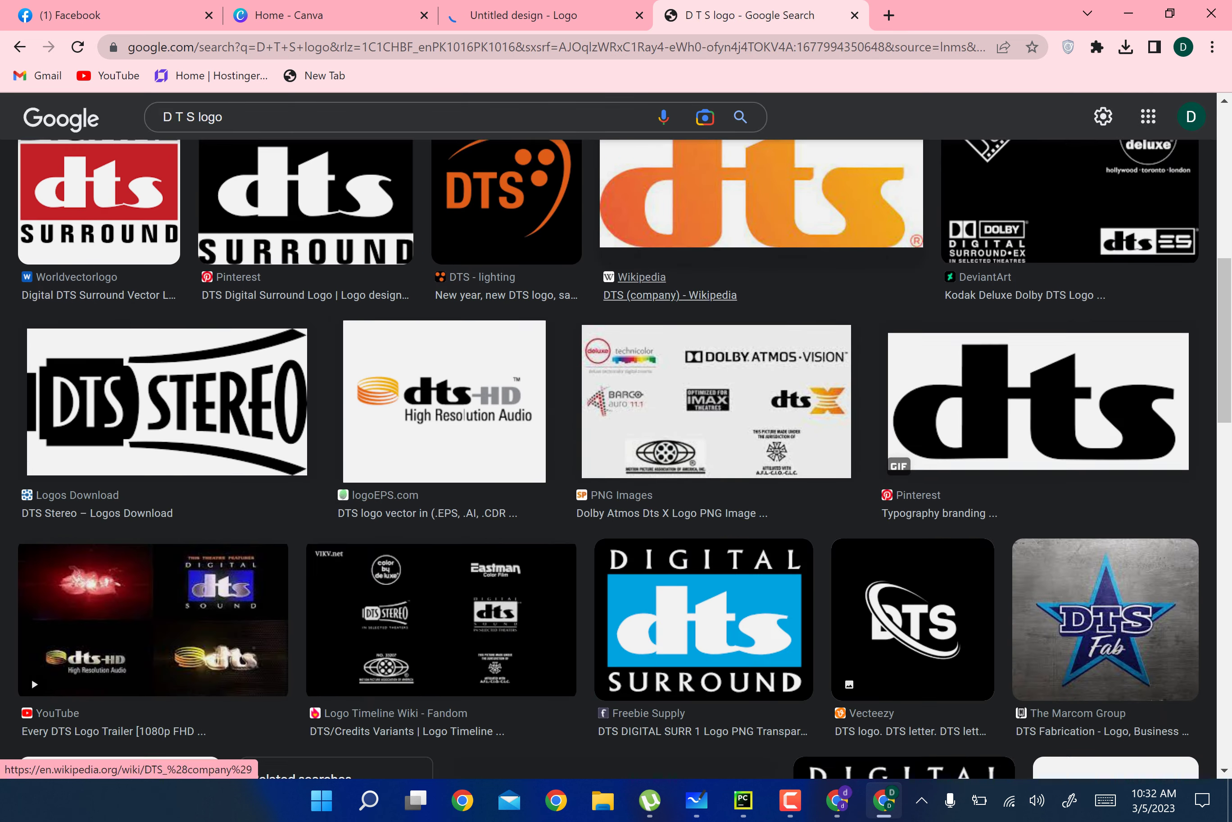
scroll(616, 456, down, 5)
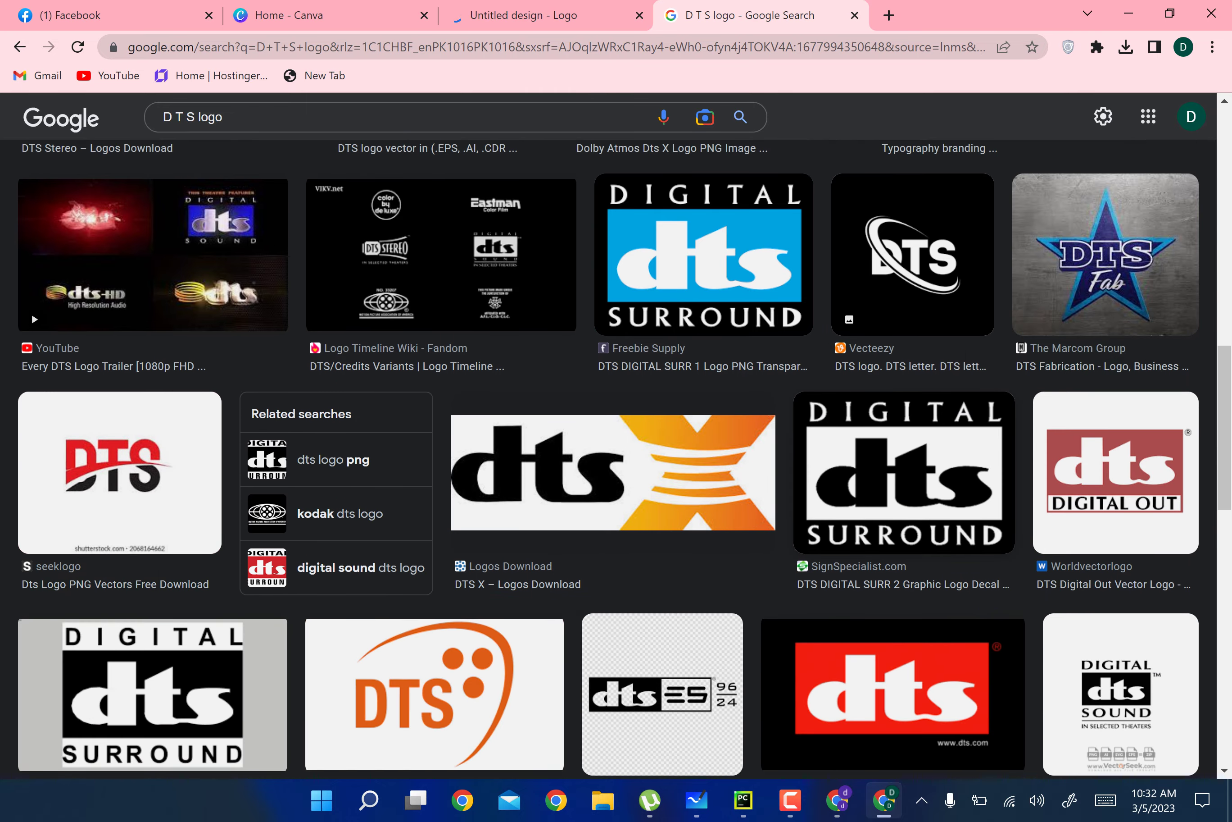
scroll(616, 456, down, 4)
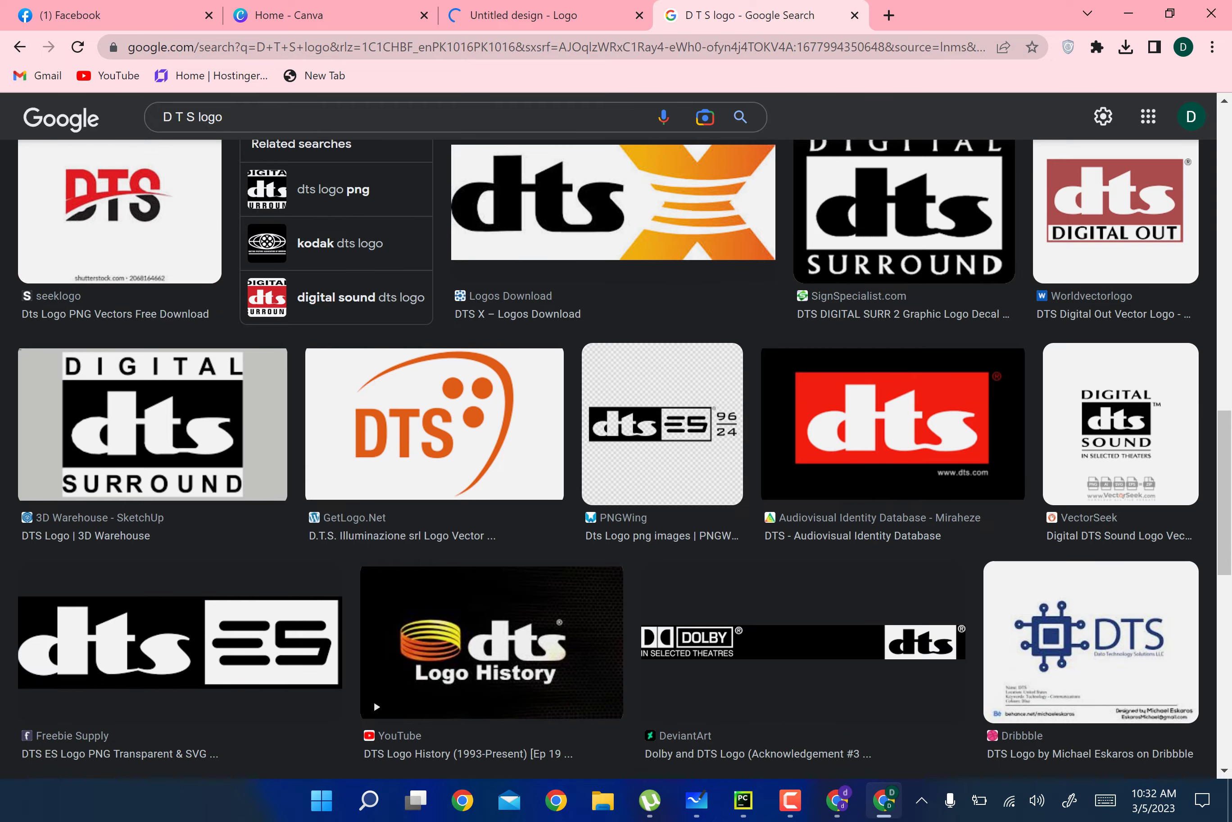
scroll(374, 700, down, 2)
Step: Save the orange DTS logo as dts-illuminazione-srl-logo-vector.png and return to Canva
click(424, 339)
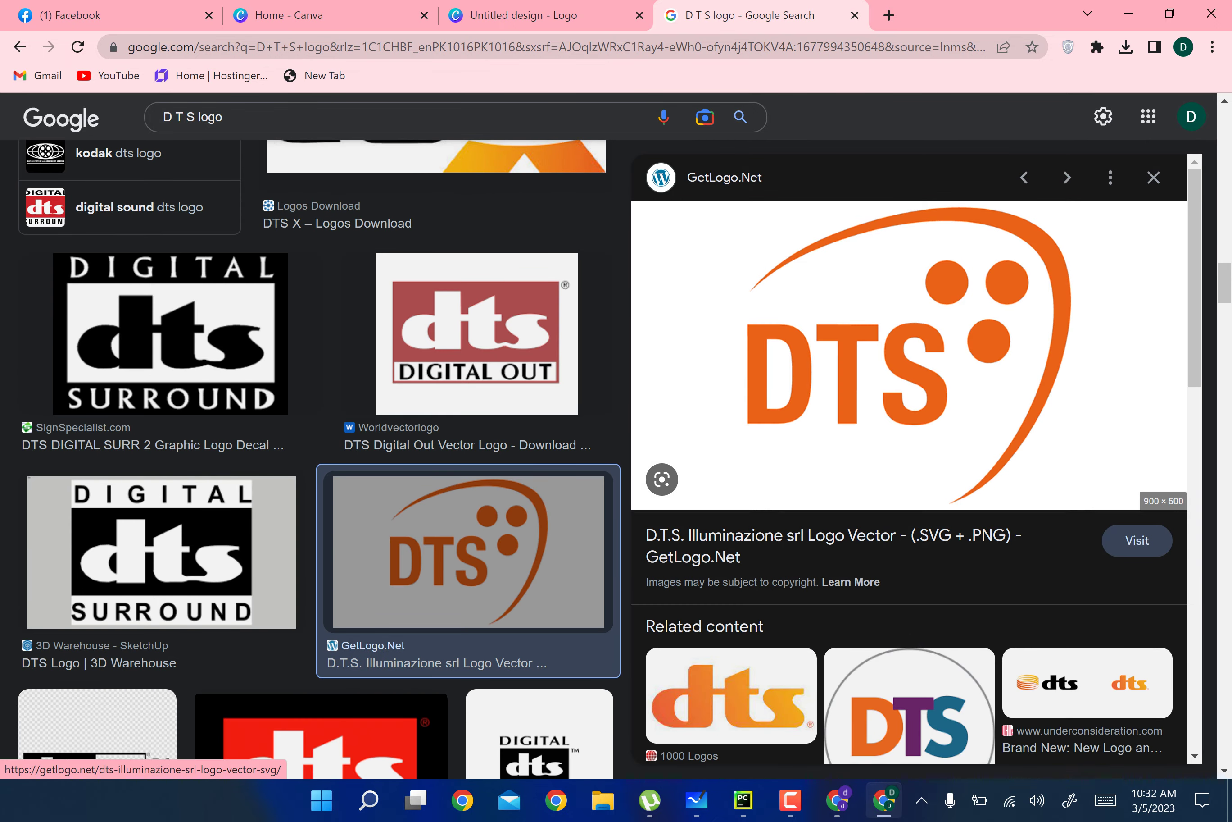
right_click(889, 307)
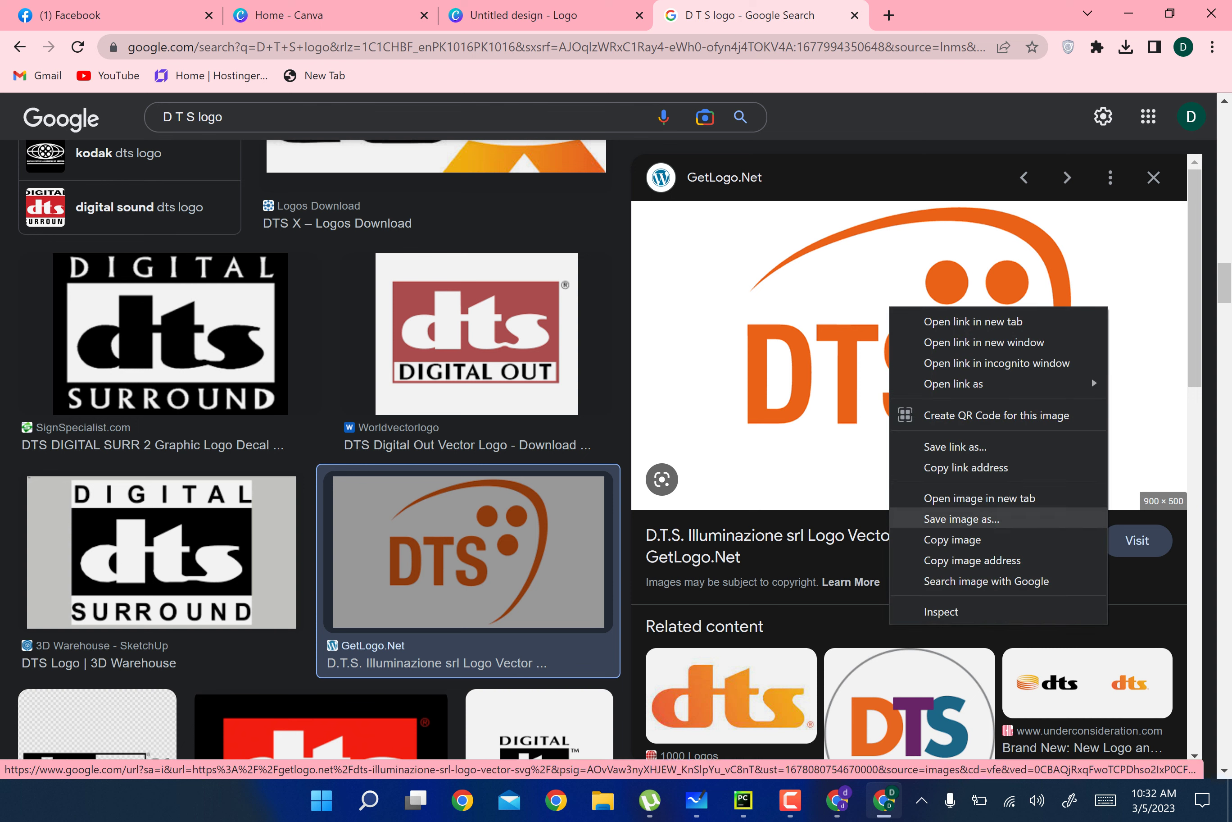
key(Down)
key(Up)
key(Return)
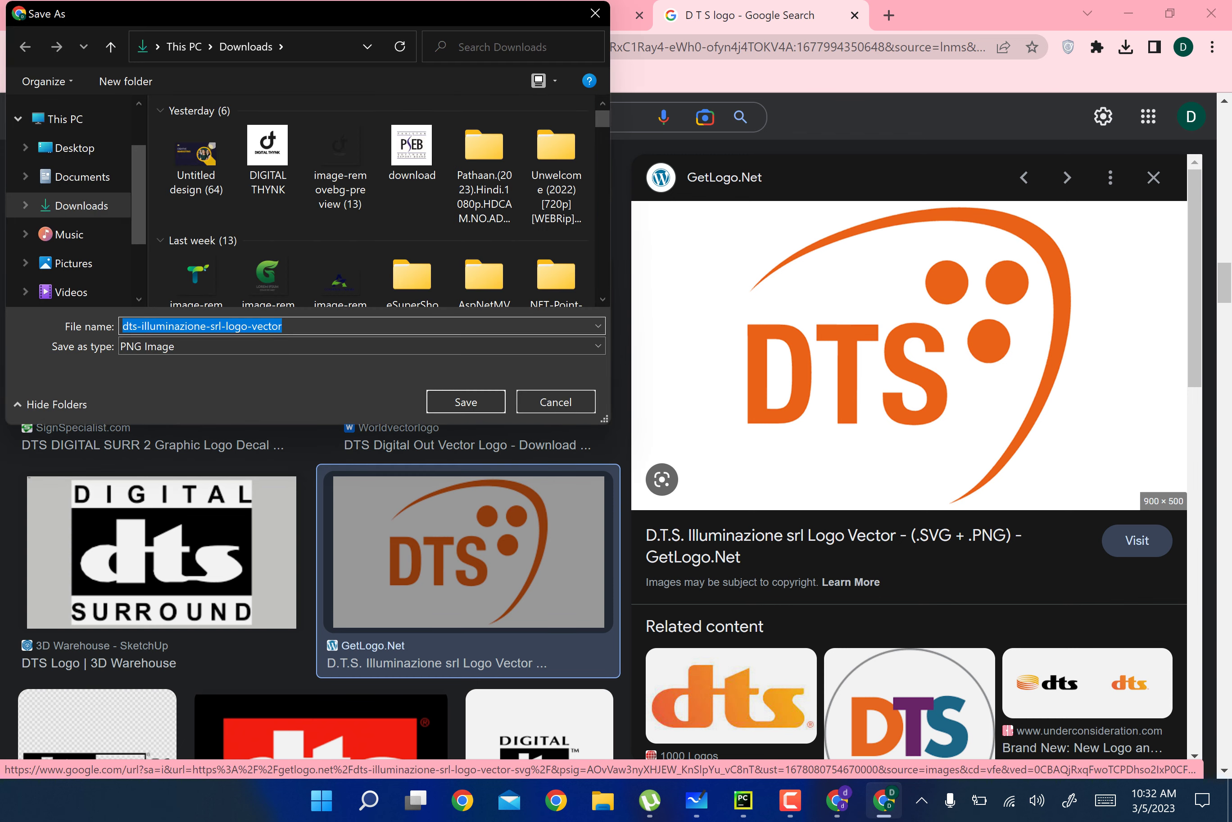
key(Return)
key(ctrl+shift+Tab)
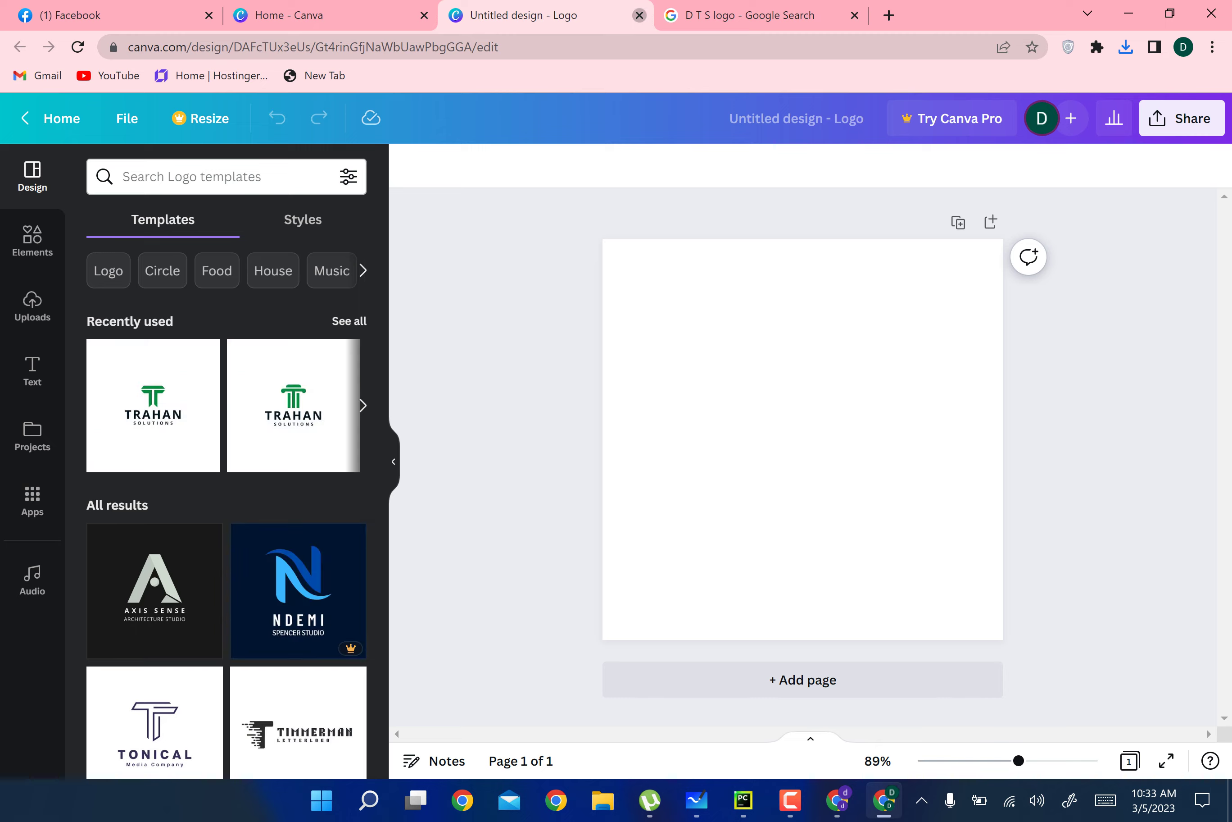
Step: Discard the blank logo design and create a blank 1640 × 924 px Facebook Cover via 'facebook cover' search
key(ctrl+w)
key(ctrl+shift+Tab)
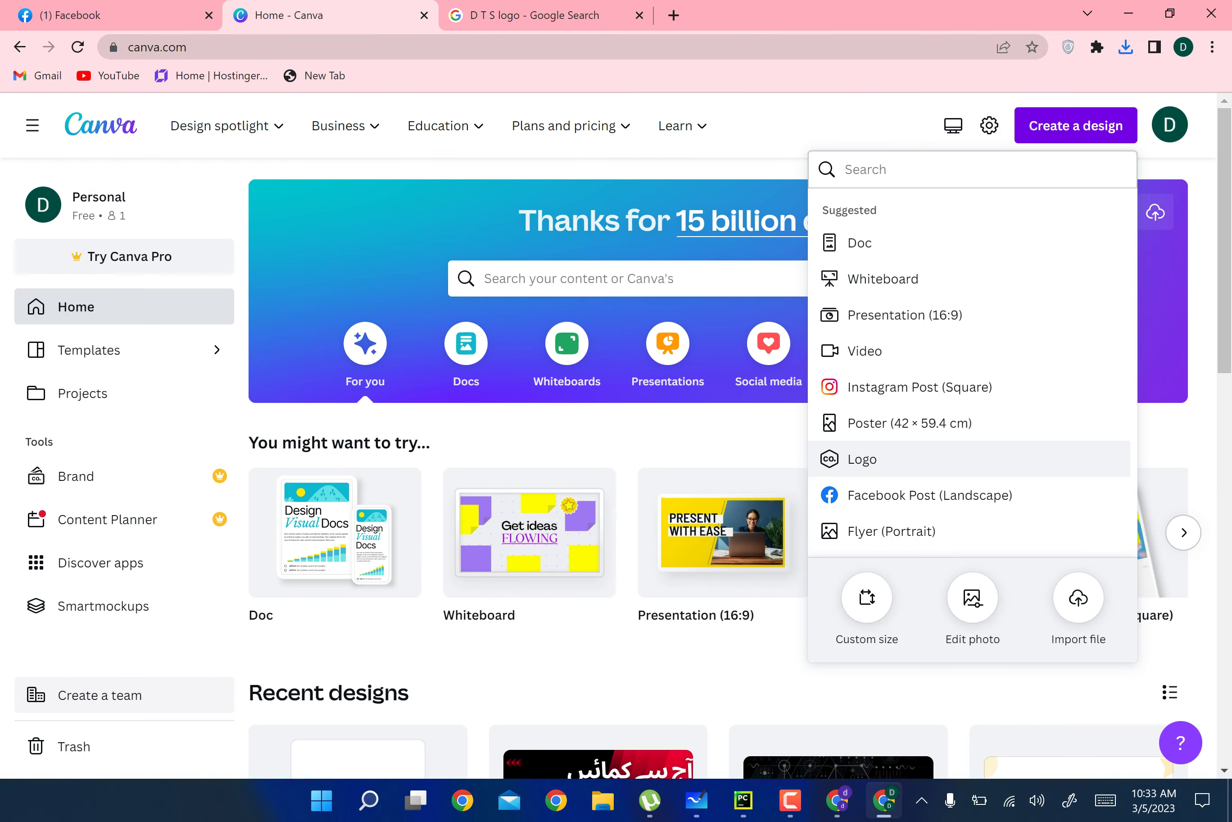
scroll(901, 346, down, 1)
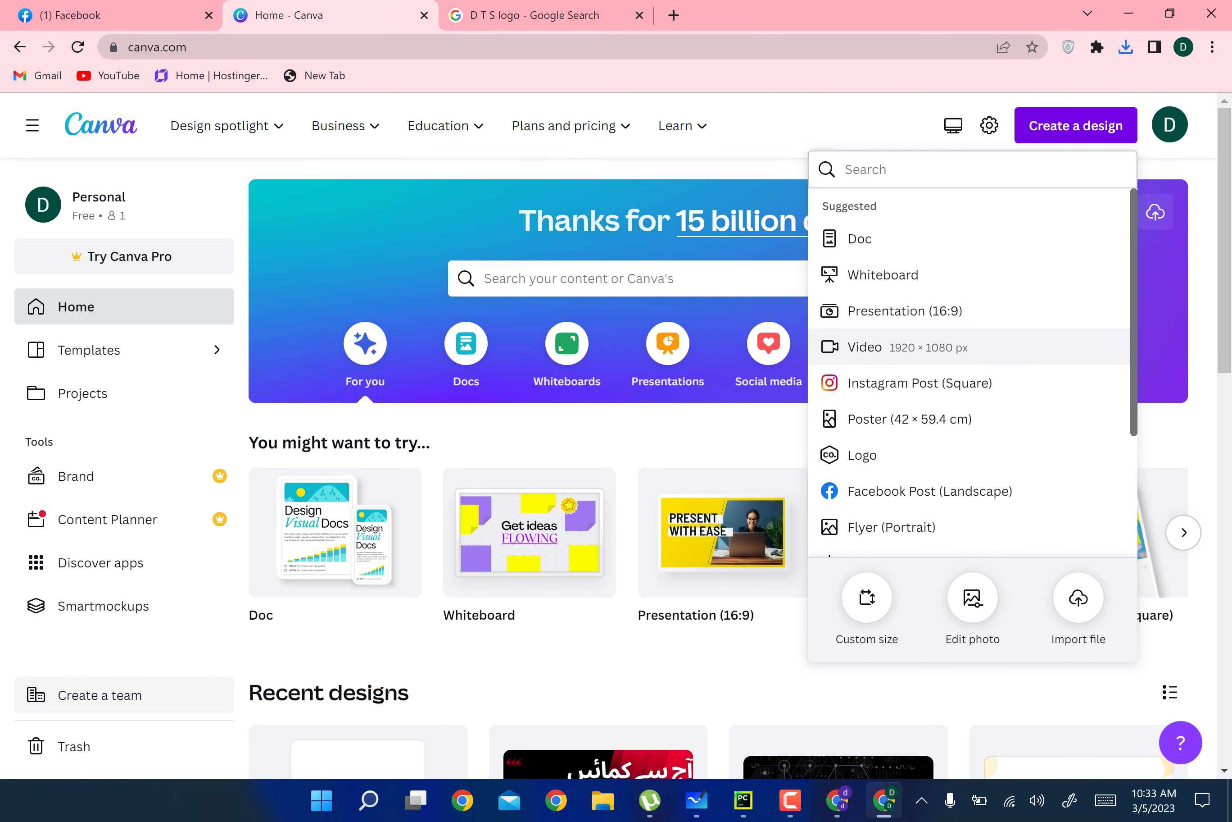
scroll(970, 372, down, 4)
scroll(971, 386, up, 4)
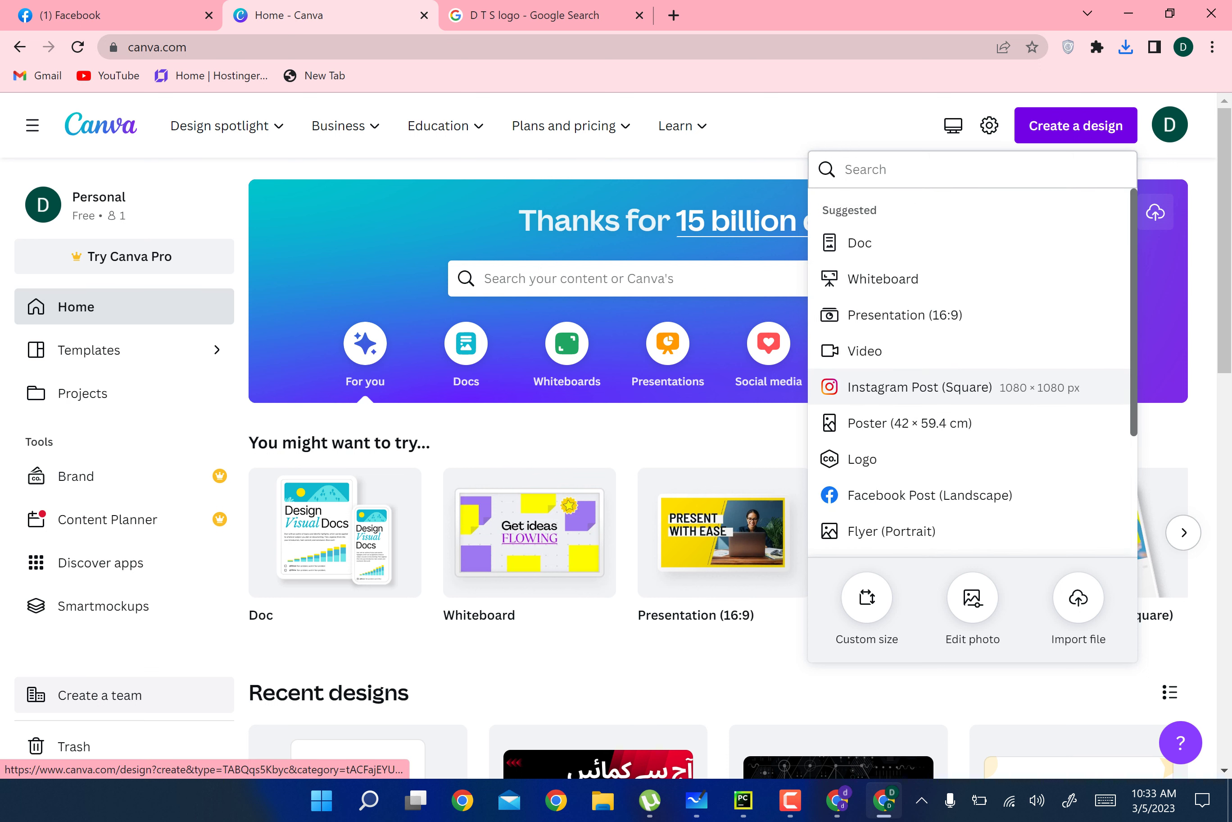
click(859, 169)
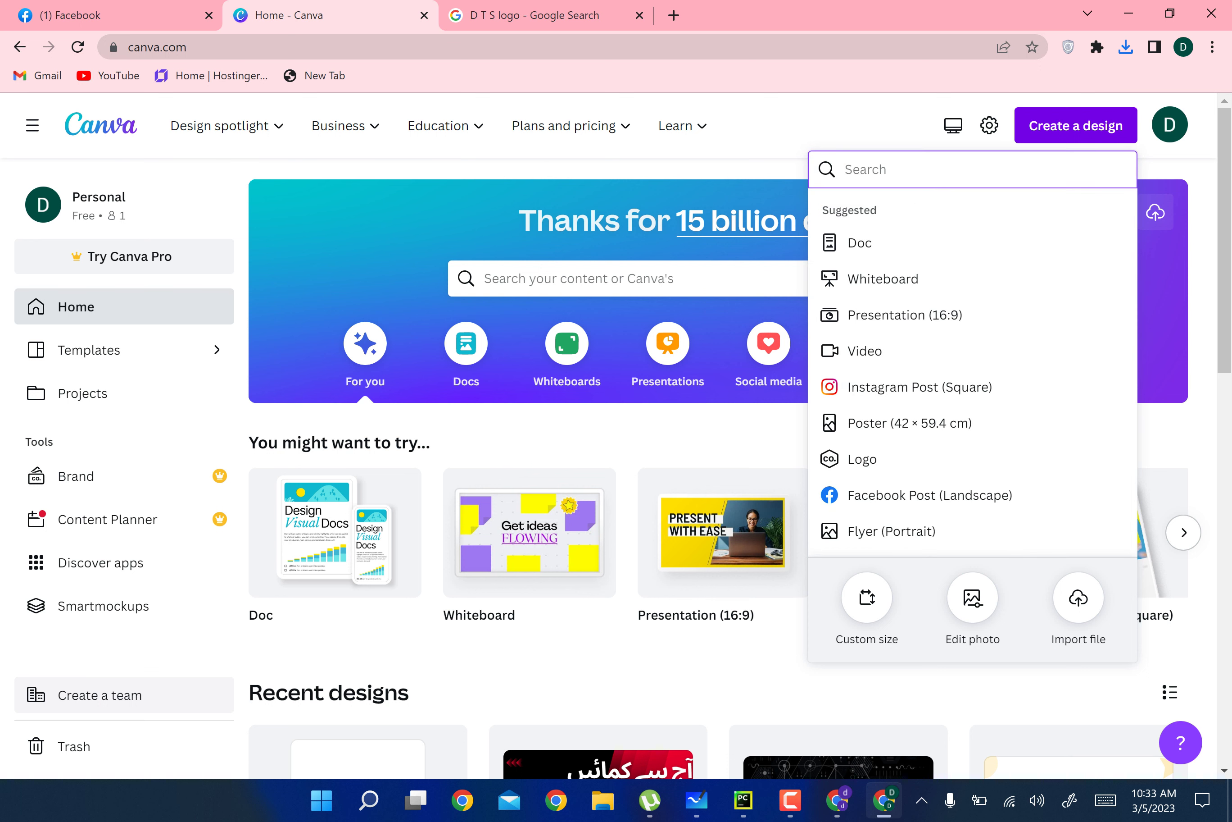
text(face)
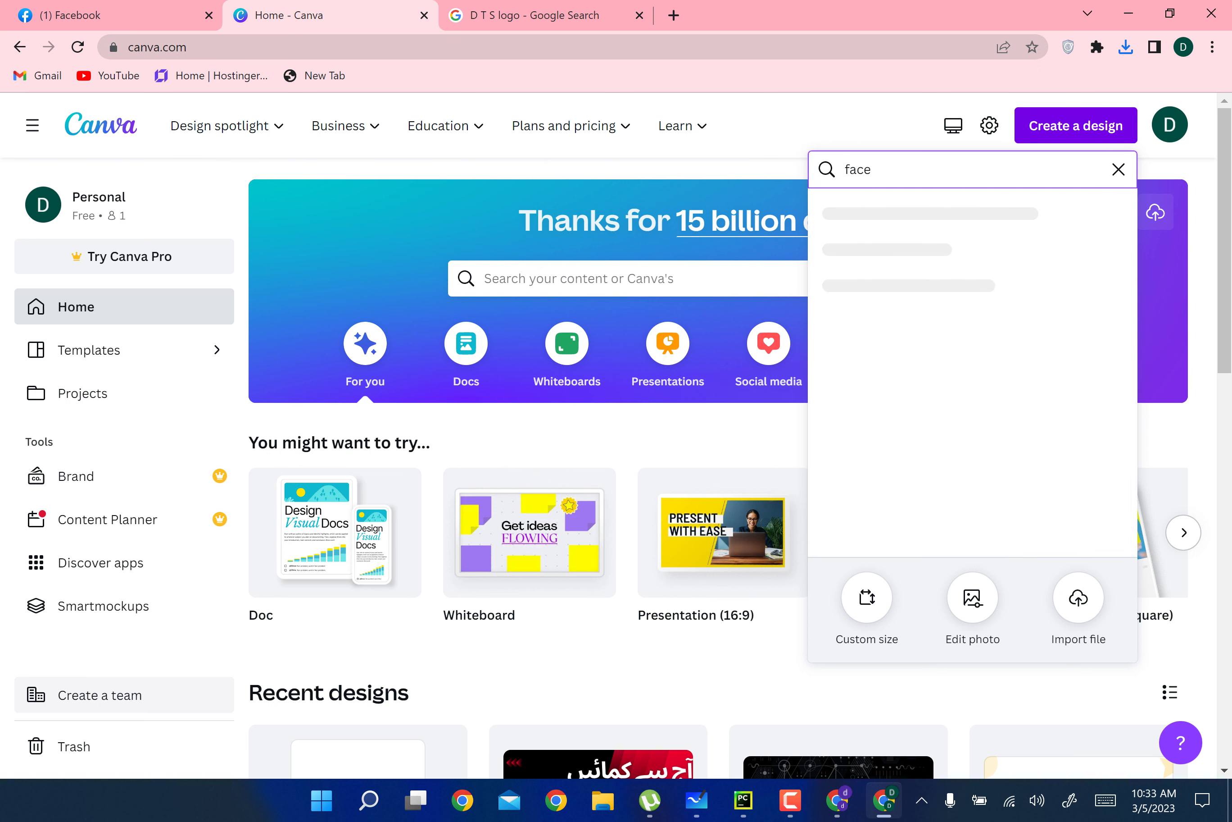
text(book cover)
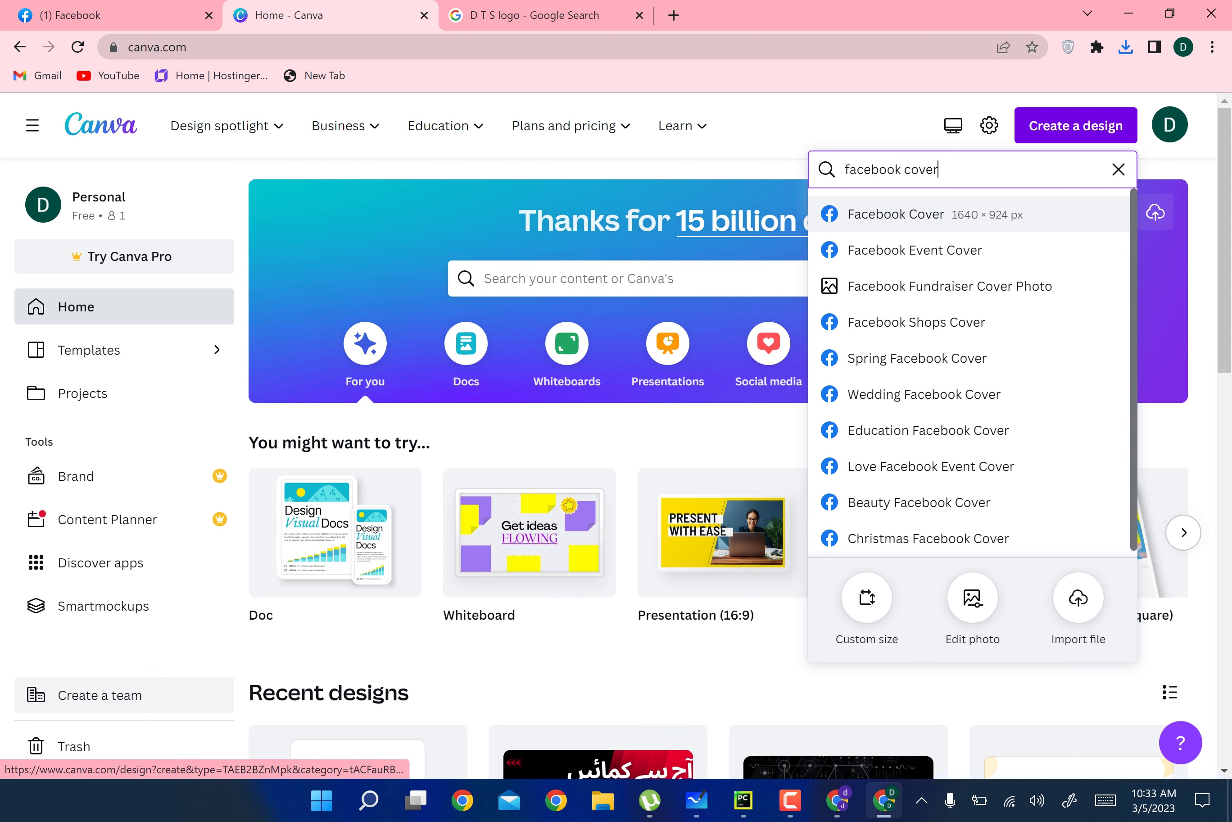
click(896, 214)
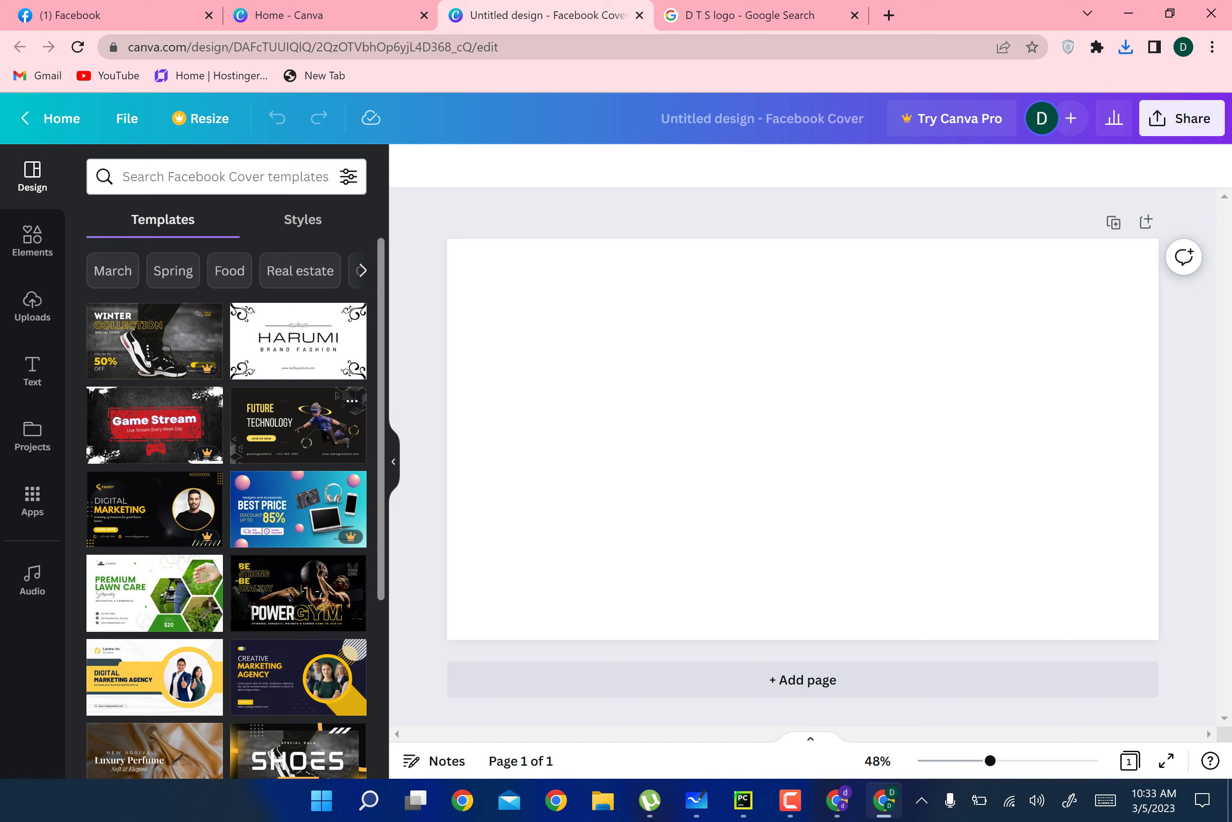
Step: Apply the 'Born to hustle.' desk template and change its headline to 'DTS - TECH'
scroll(226, 507, down, 7)
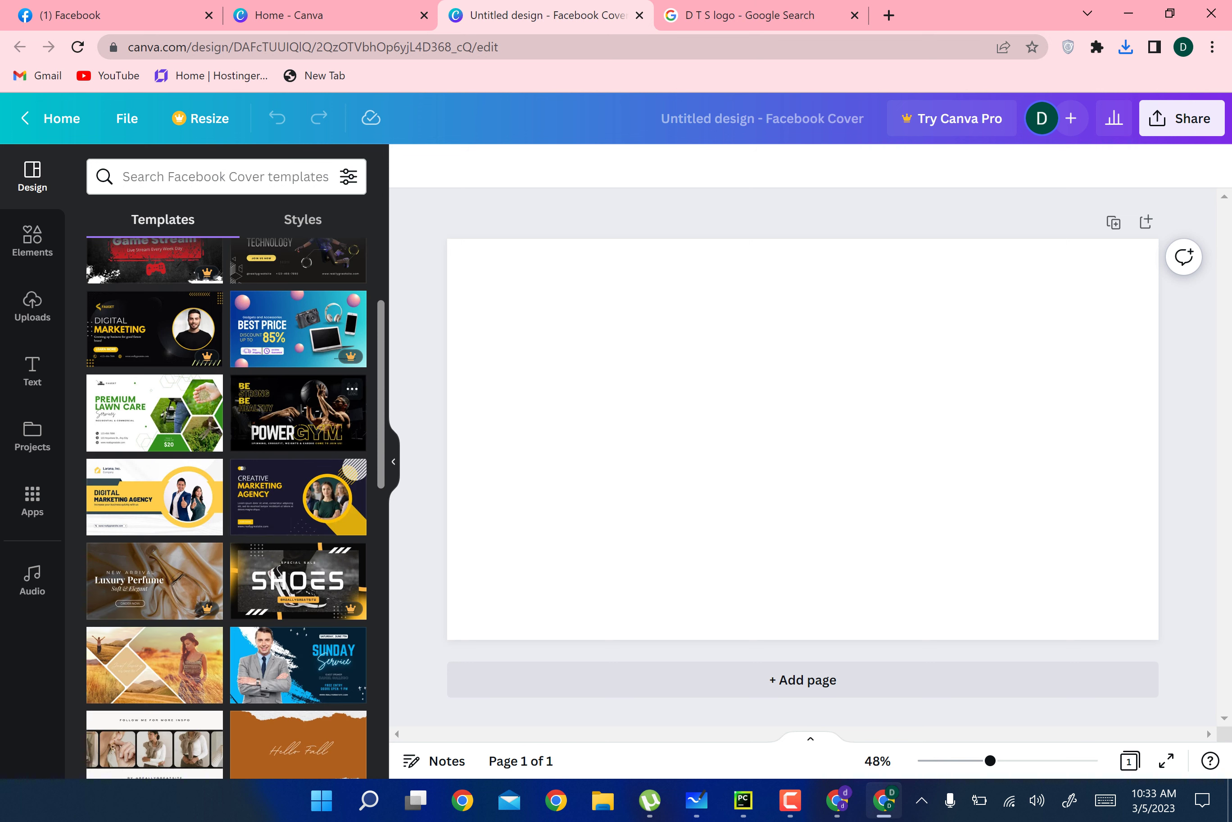
scroll(298, 395, down, 2)
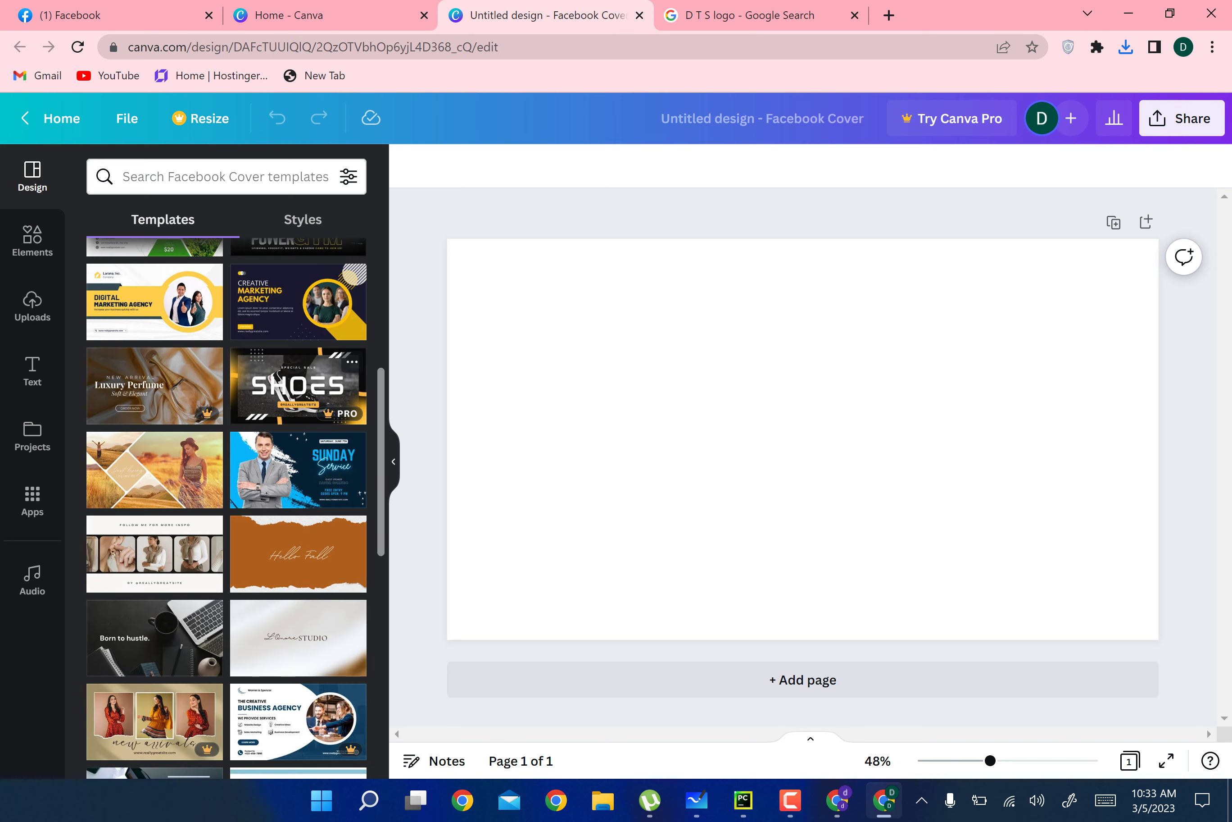
scroll(154, 480, down, 2)
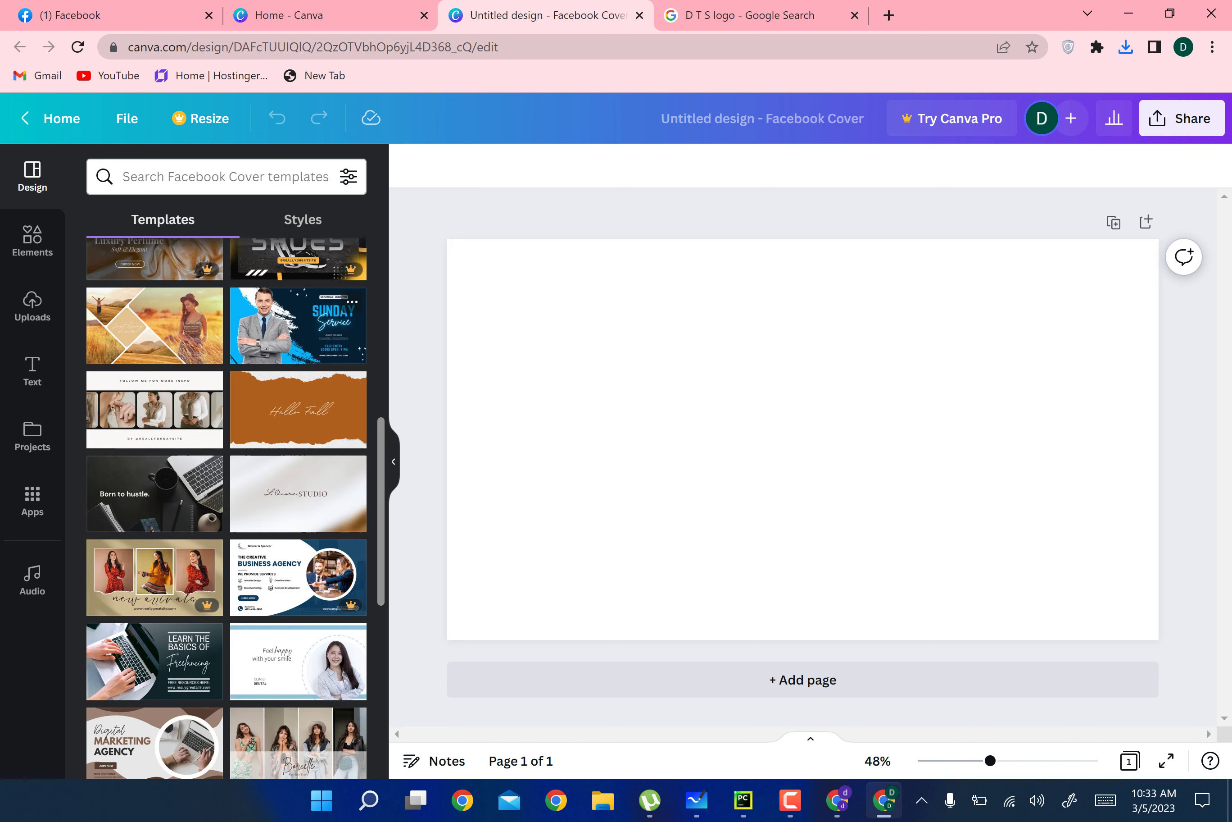
click(154, 480)
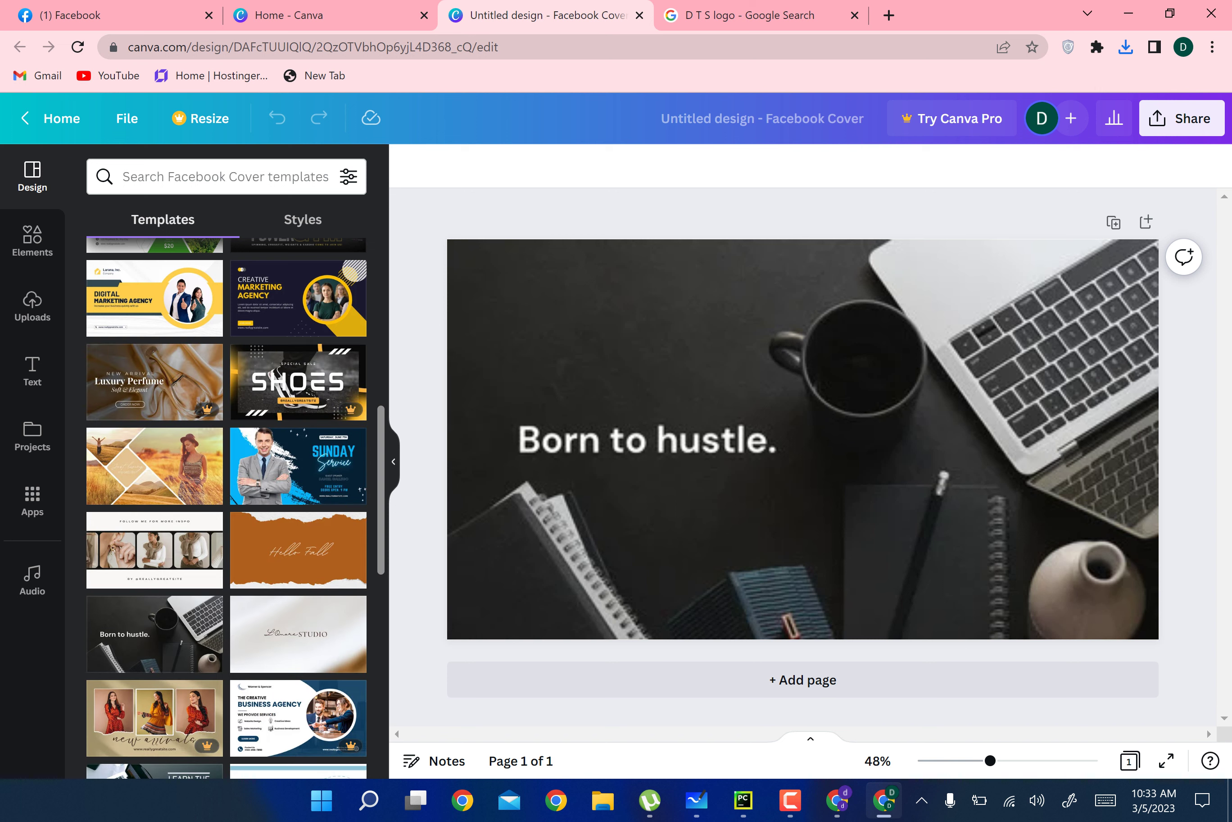
double_click(647, 438)
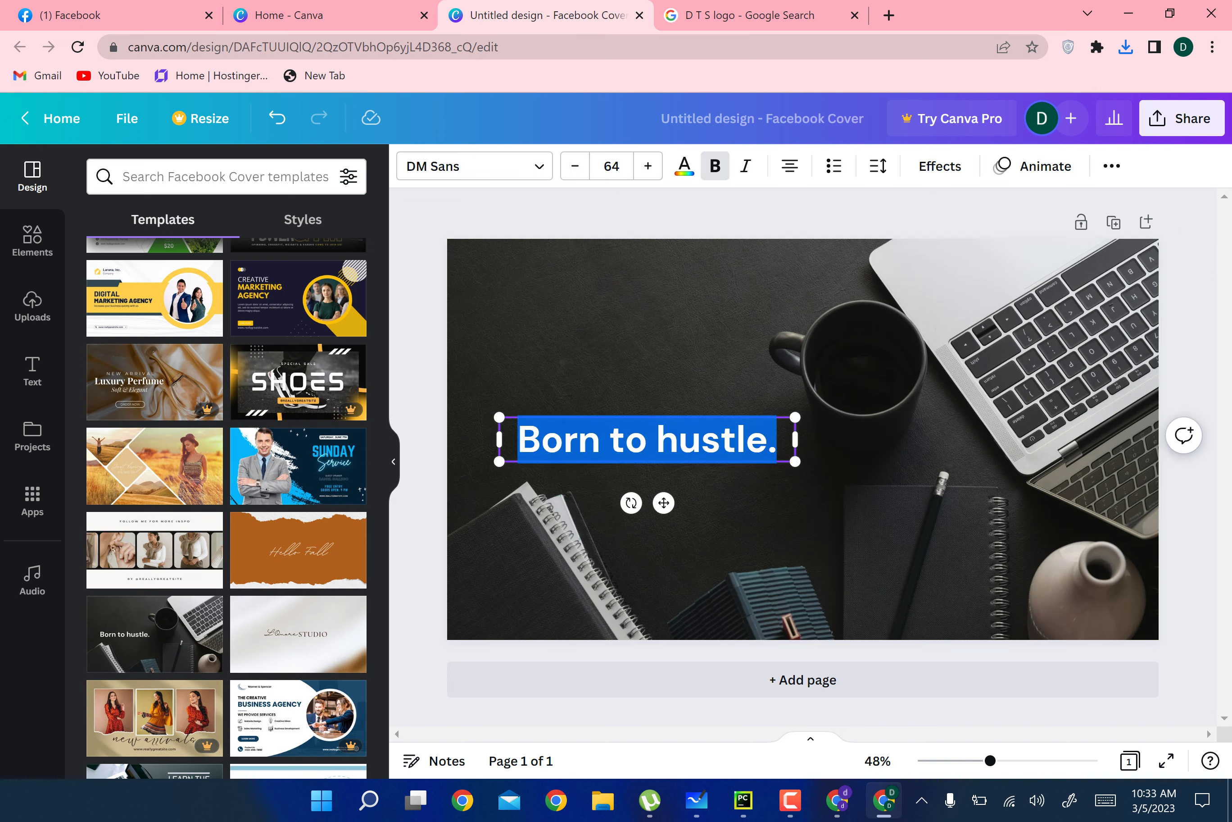
text(DTS -)
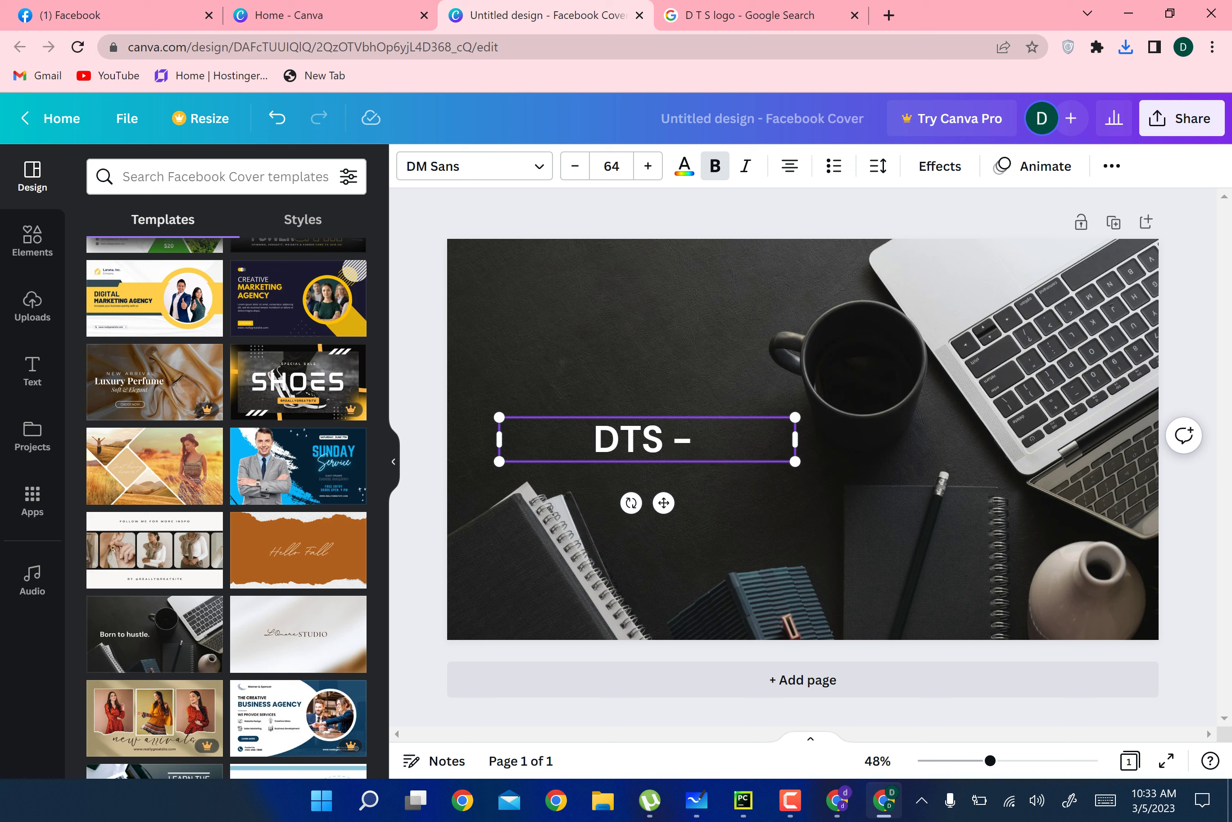
text( TECH)
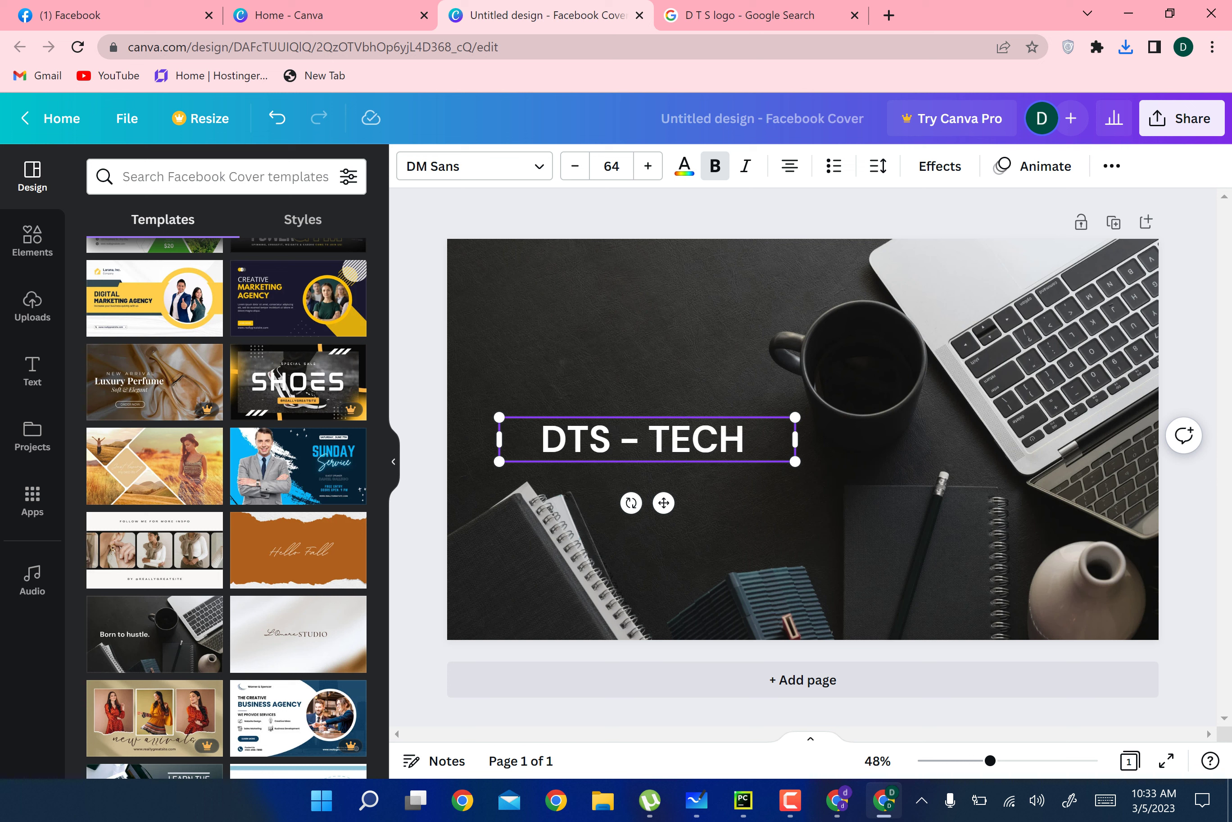
key(Escape)
key(Escape)
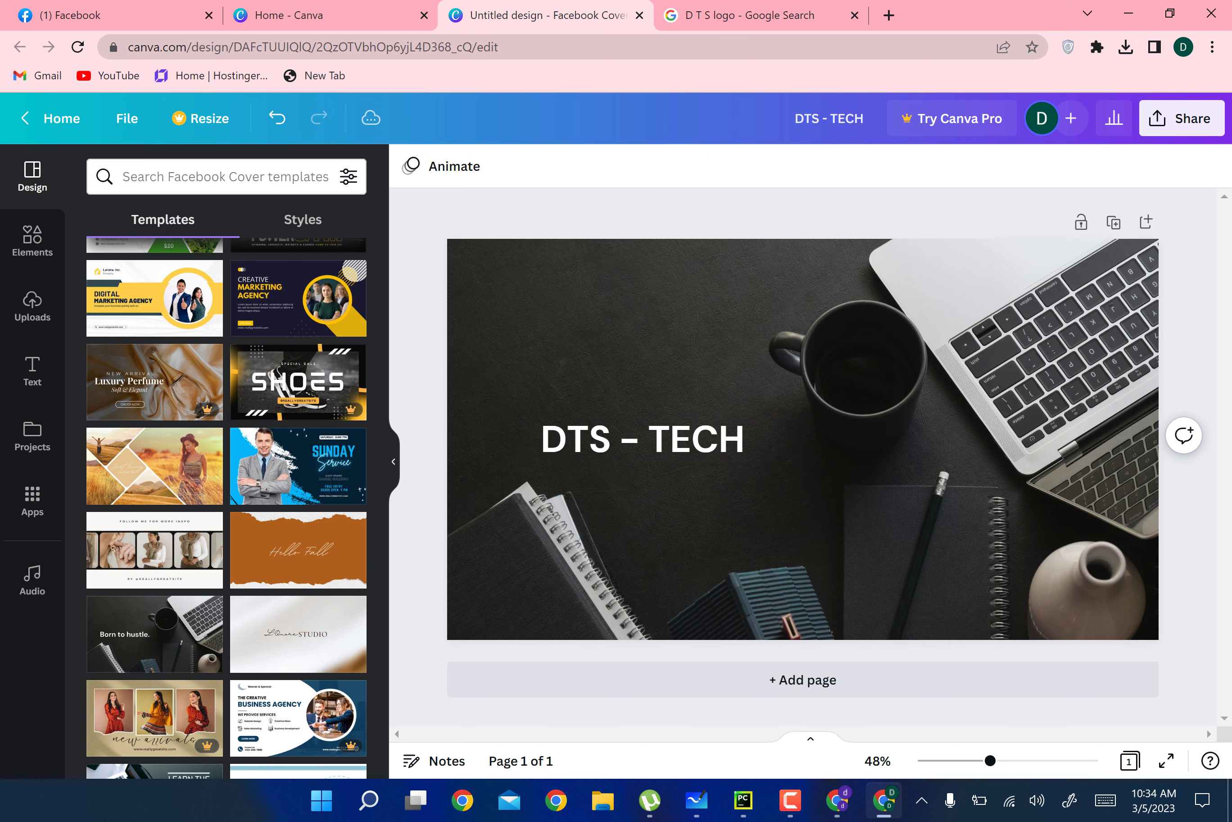
Step: Download the cover design as a PNG
click(1182, 118)
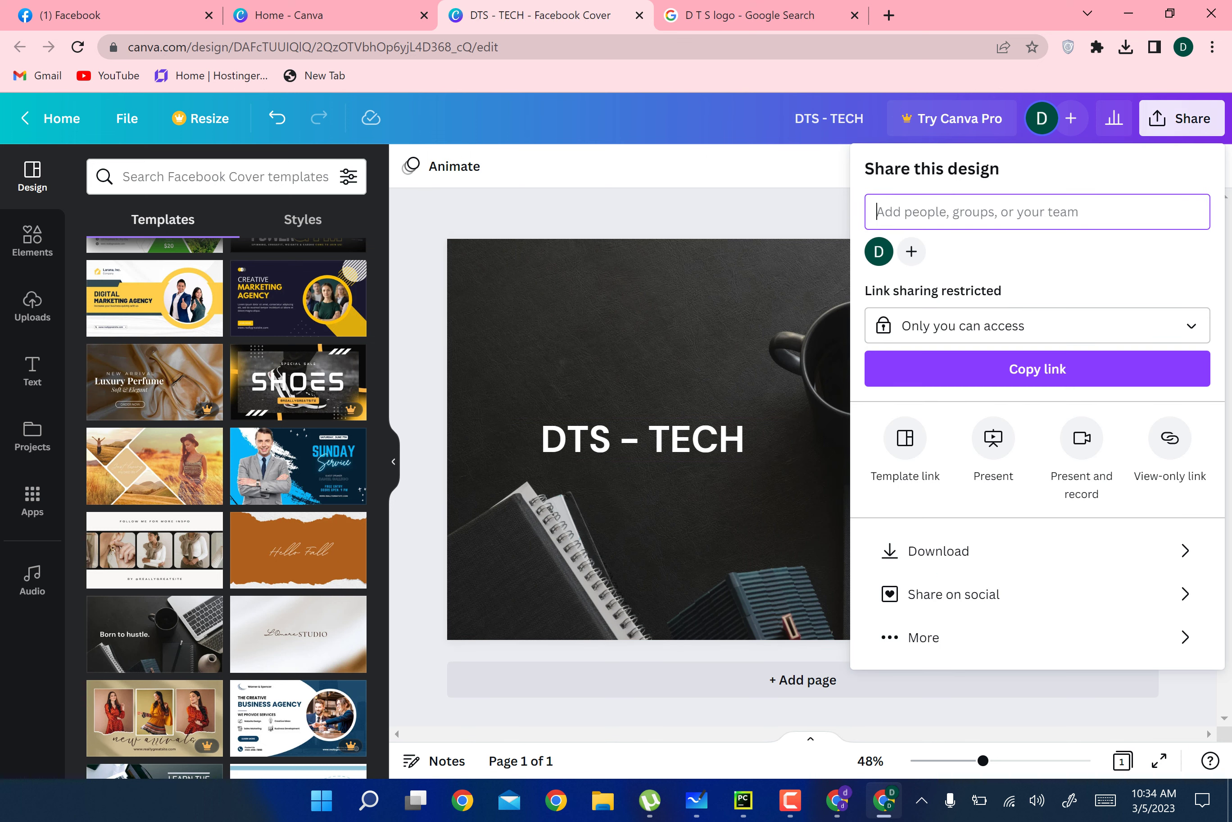
click(933, 550)
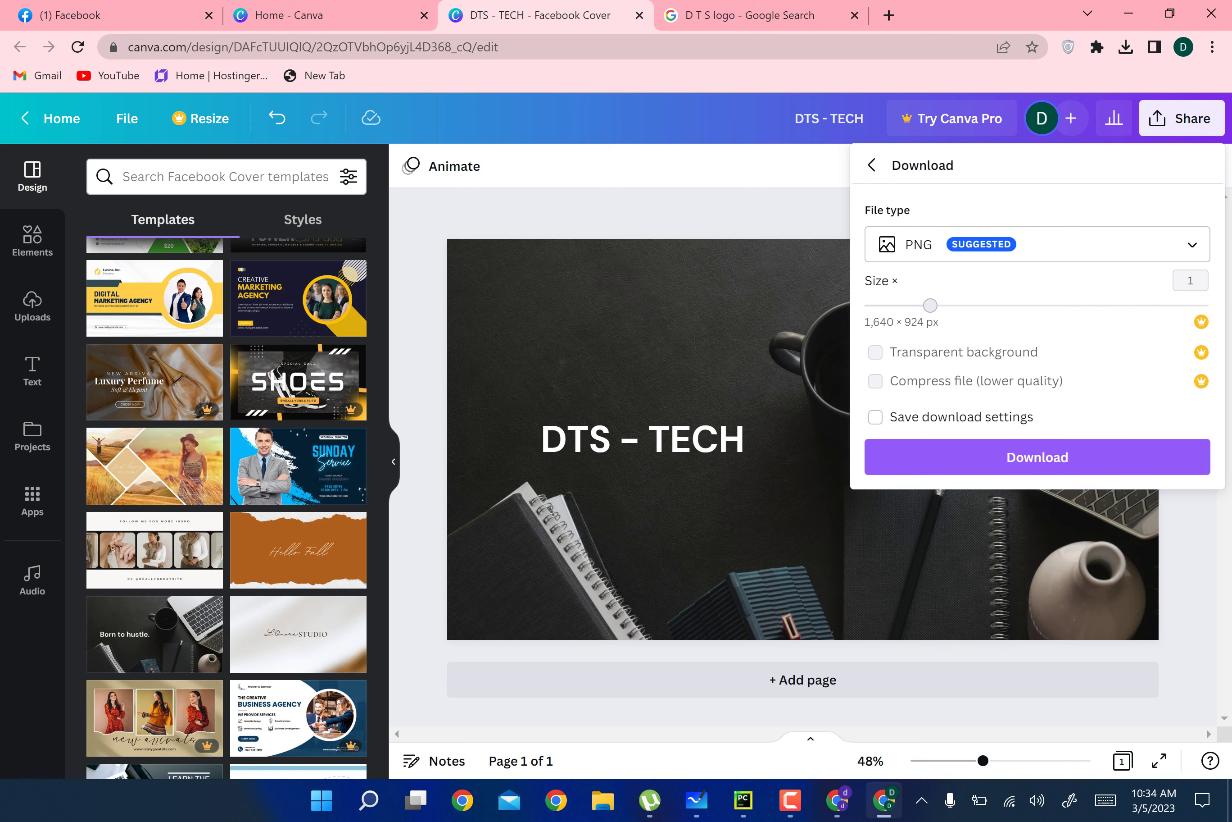
click(1038, 457)
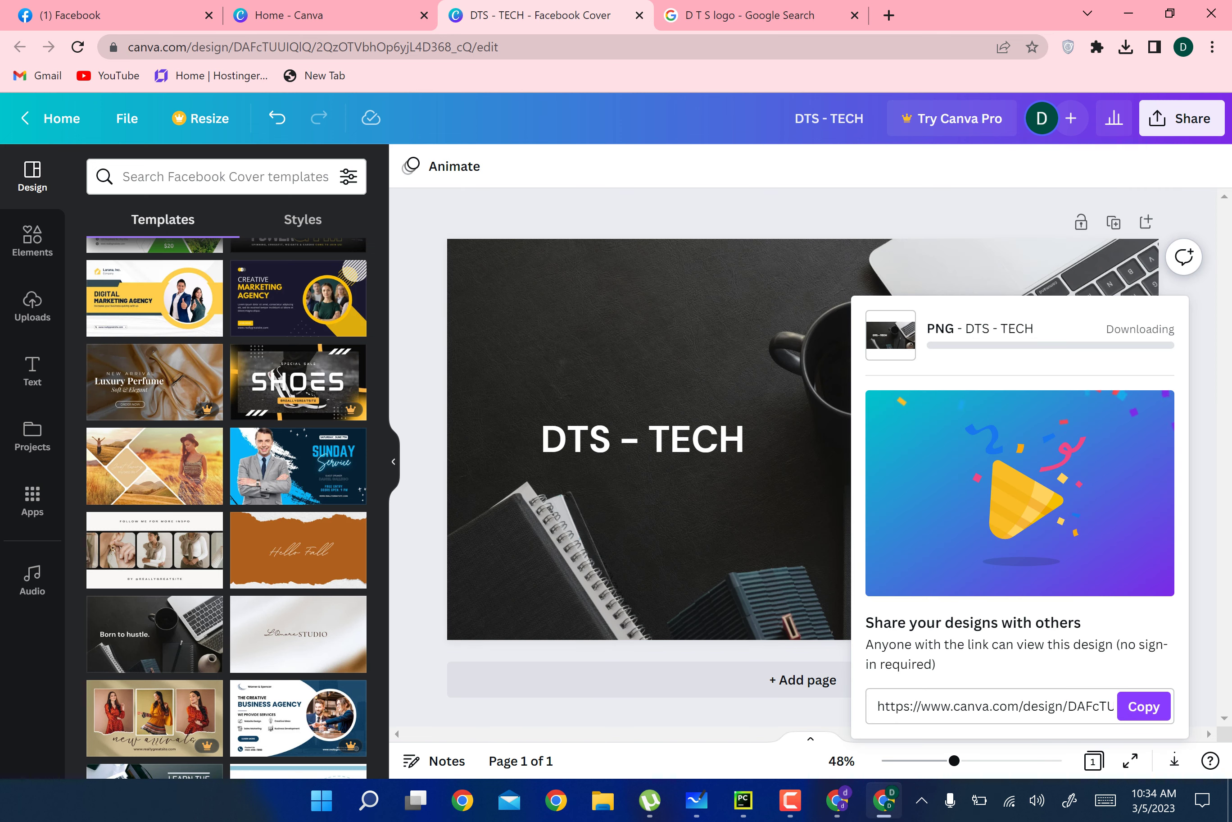
Step: Enter 'Digital ThynkSnc' as the Page name in the Facebook creation form
click(159, 15)
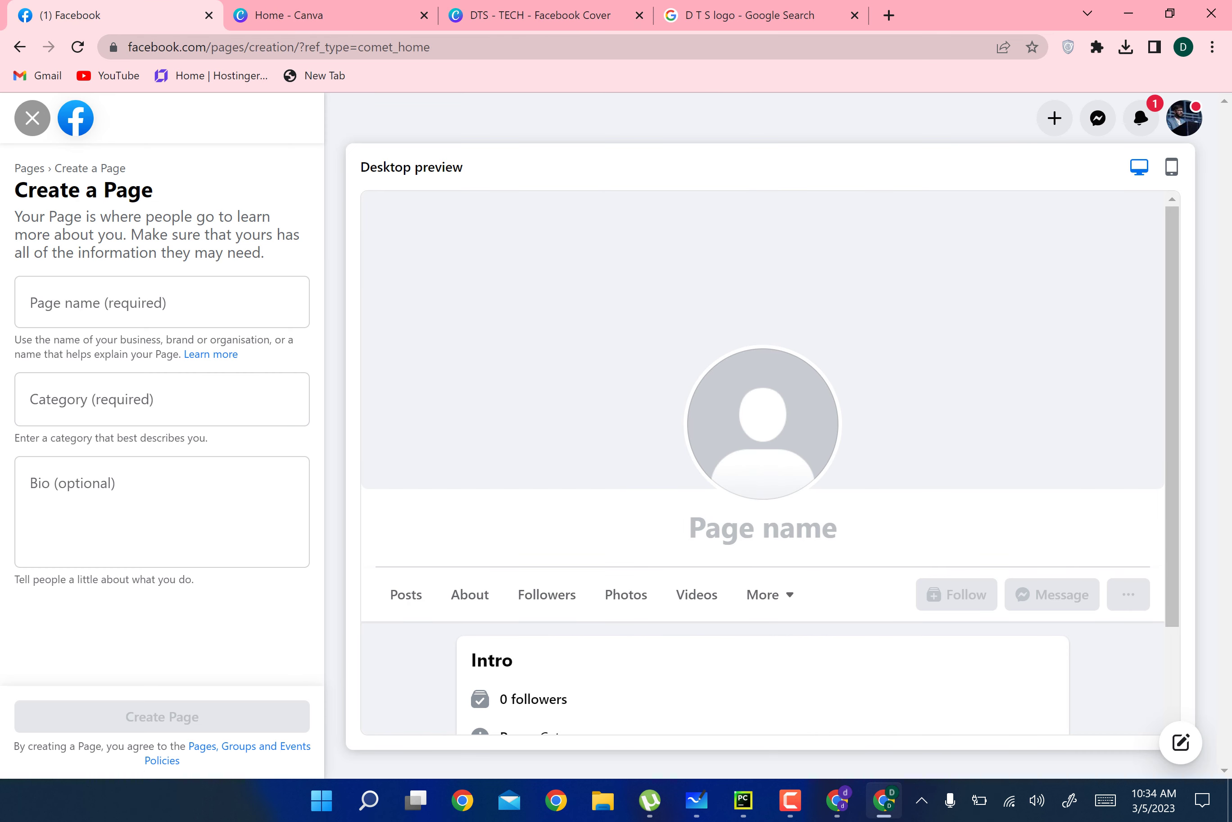
click(162, 302)
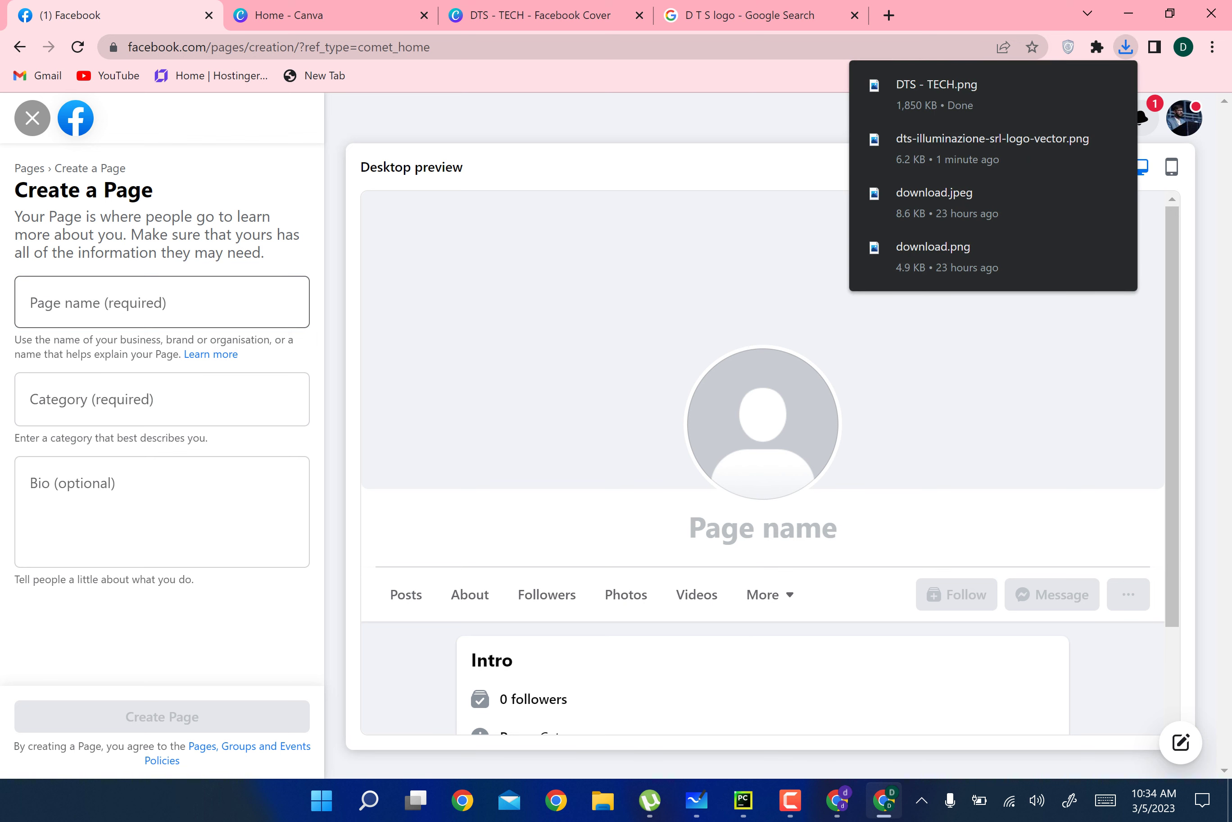
text(Digiat)
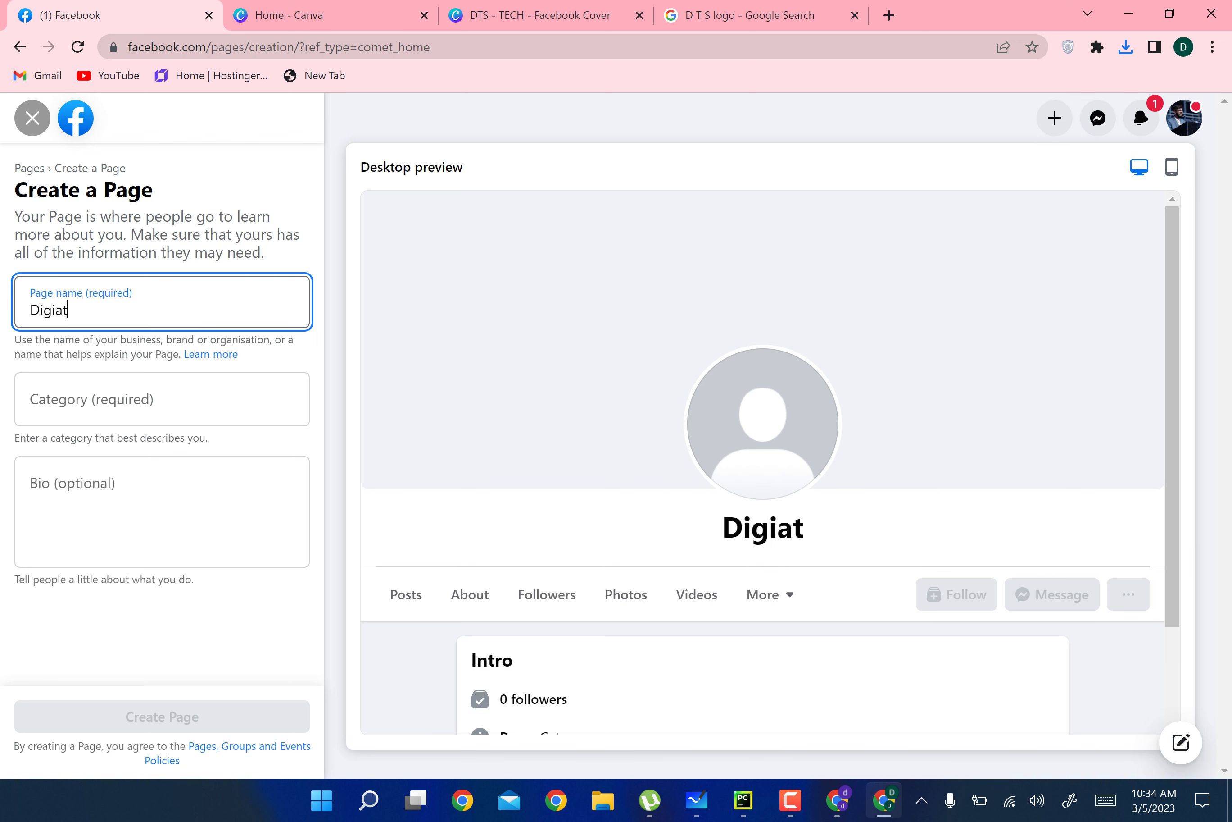
text(l)
key(BackSpace)
key(BackSpace)
key(BackSpace)
key(BackSpace)
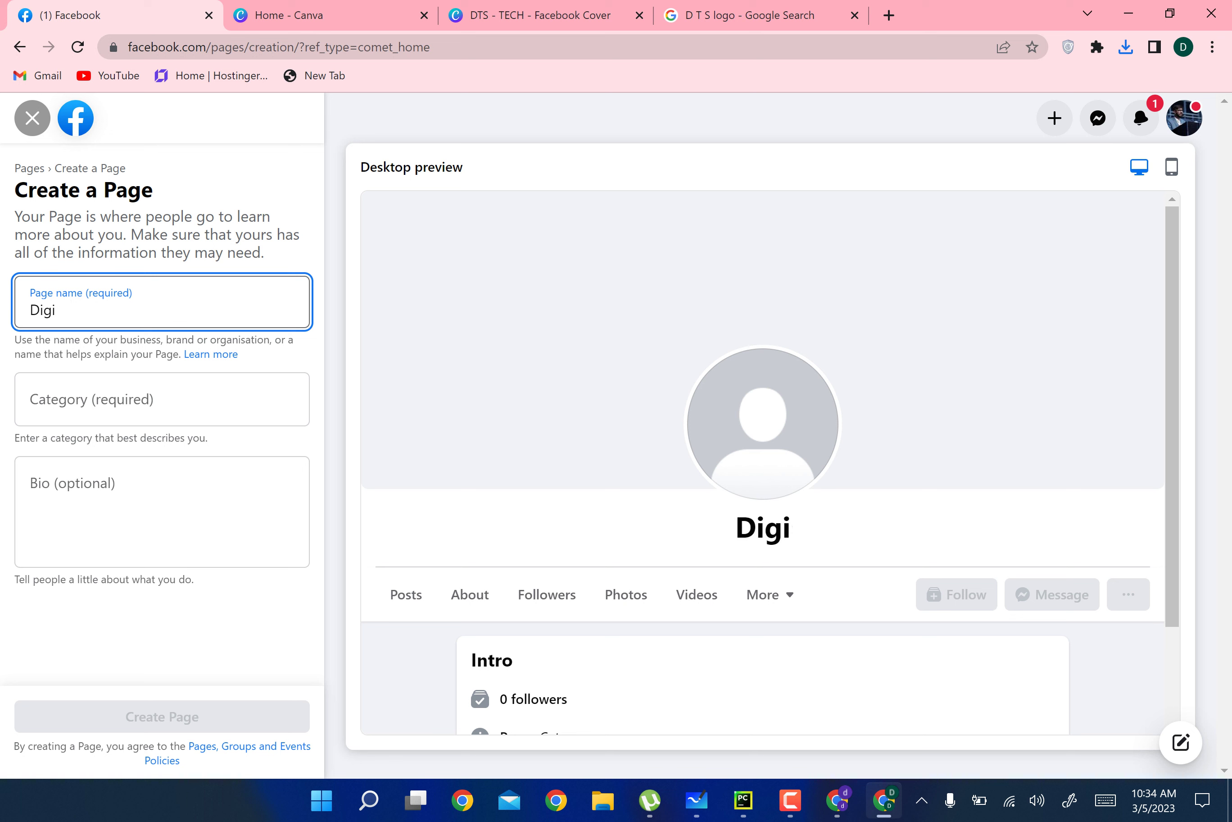
text(tal Thynk Snc)
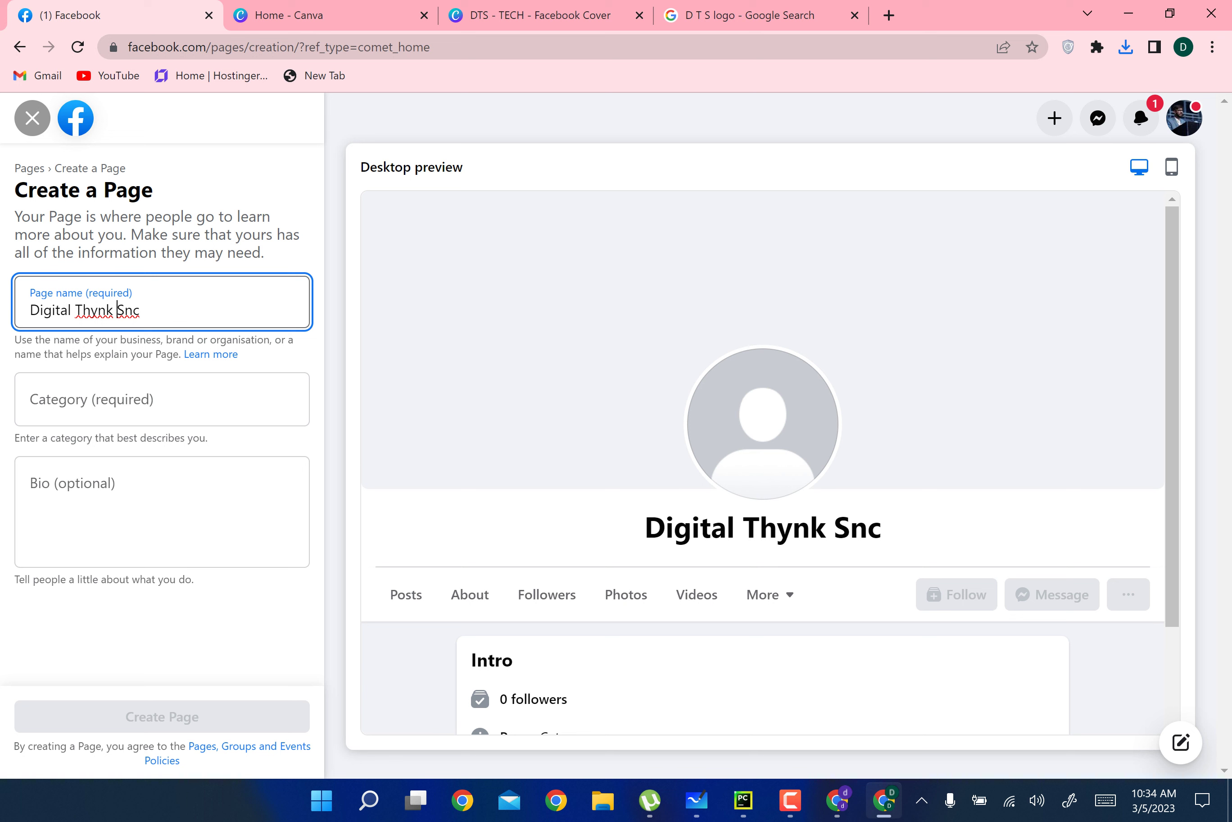
key(BackSpace)
key(Tab)
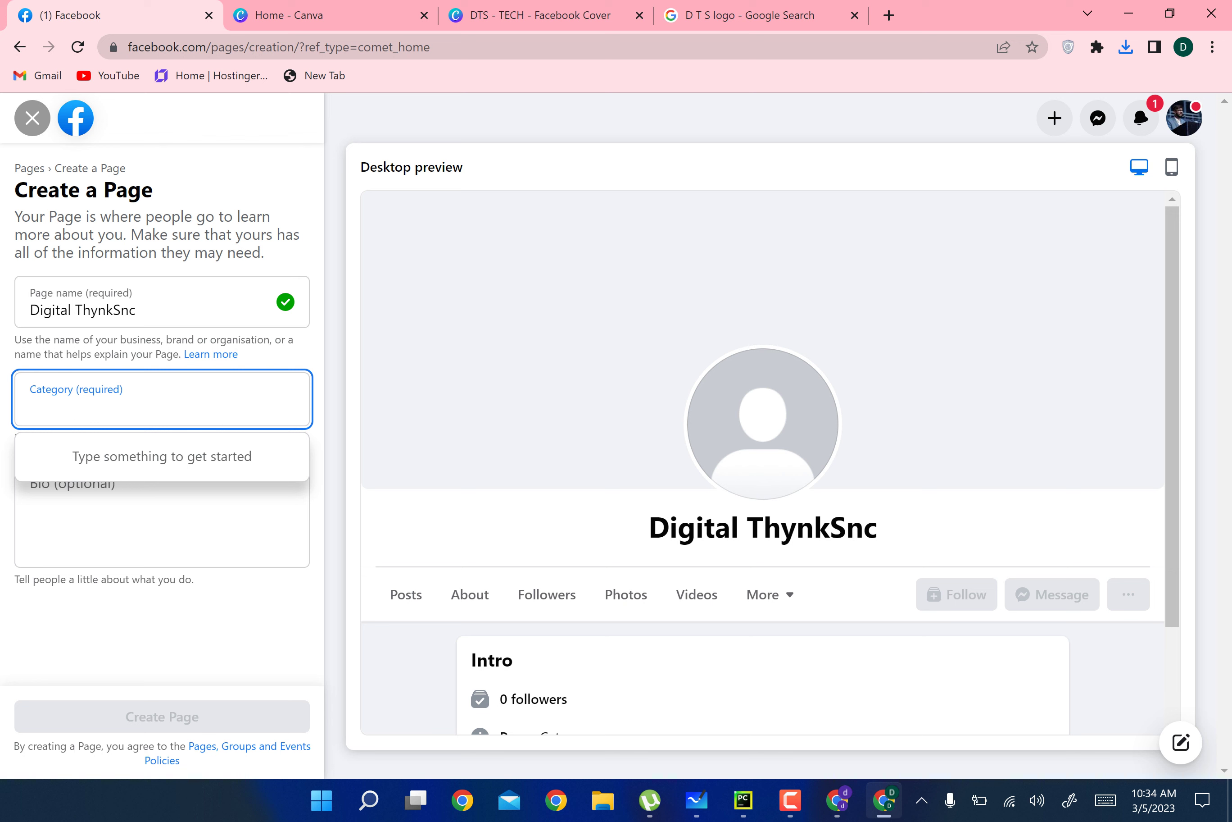
Step: Add categories Information technology company, News & media website and Computer company
text(inform)
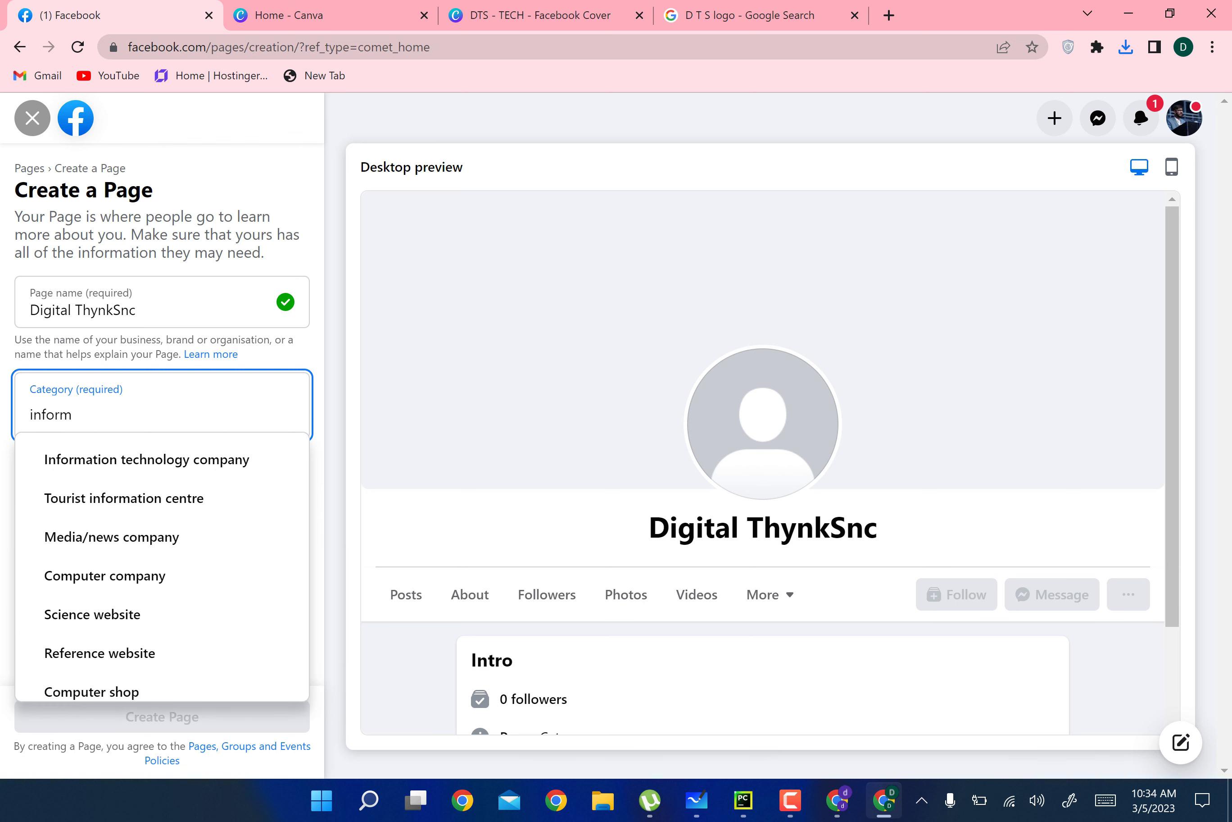
key(Down)
key(Return)
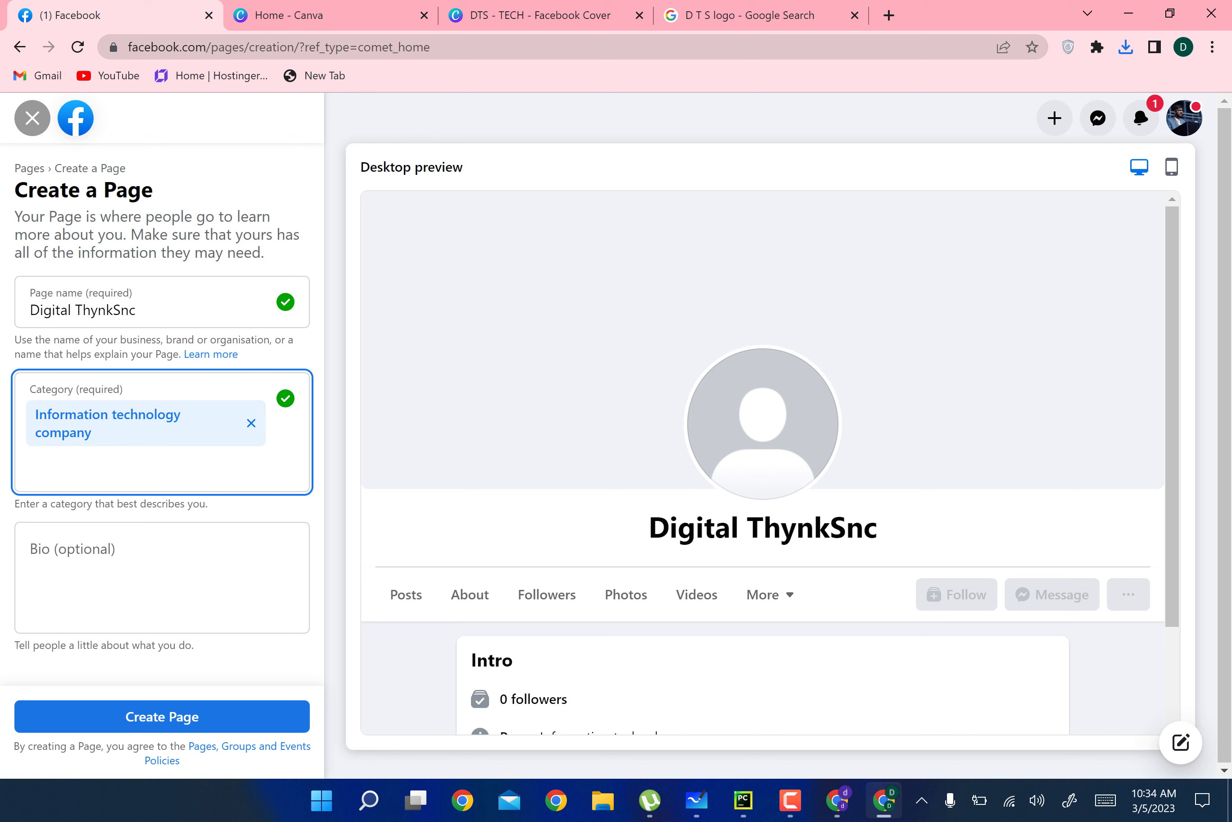
text(media)
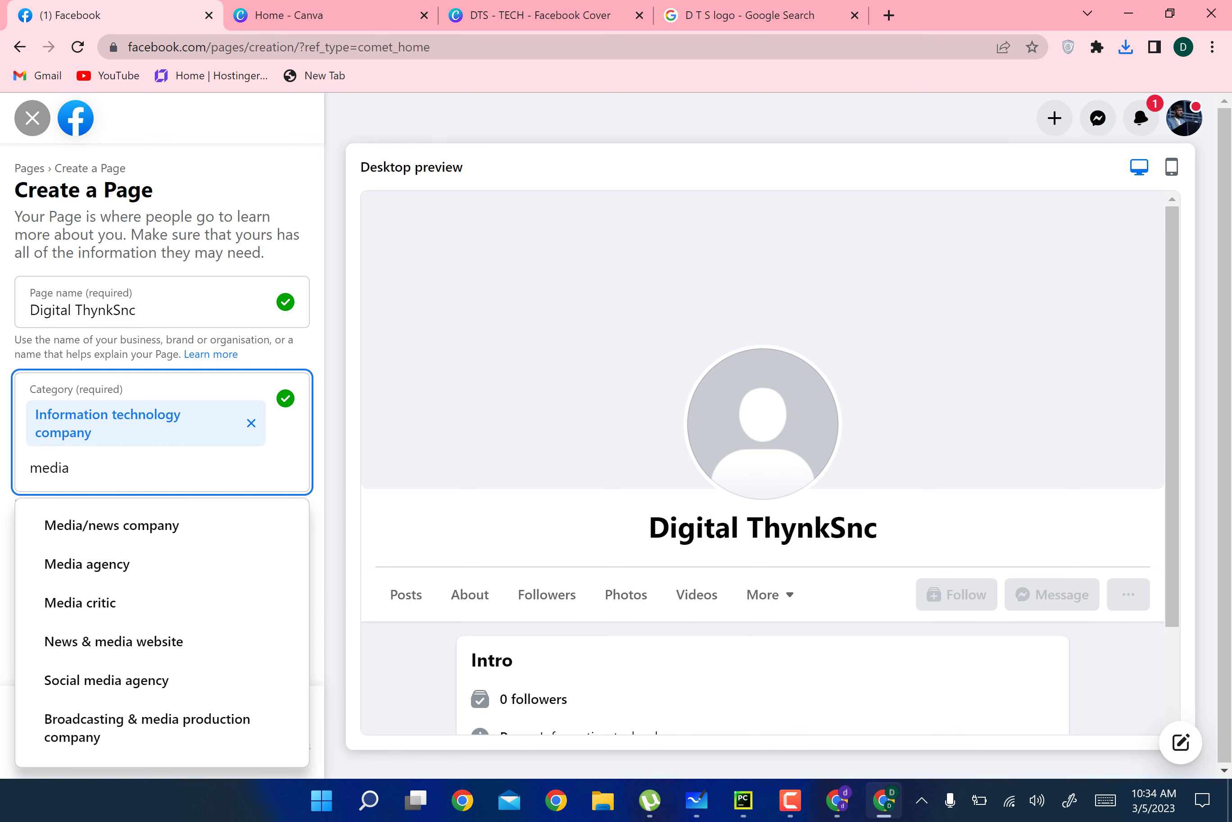
key(Down)
key(Down)
key(Down)
key(Down)
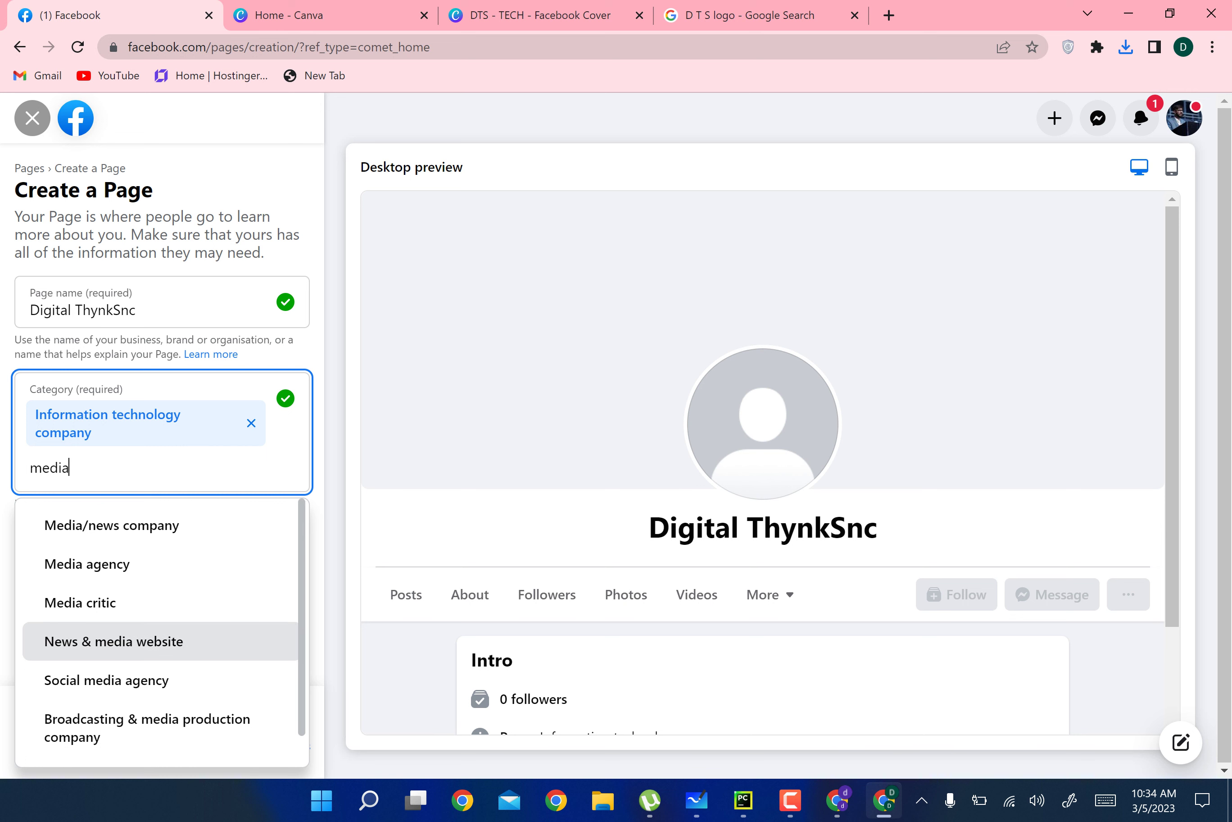
key(Return)
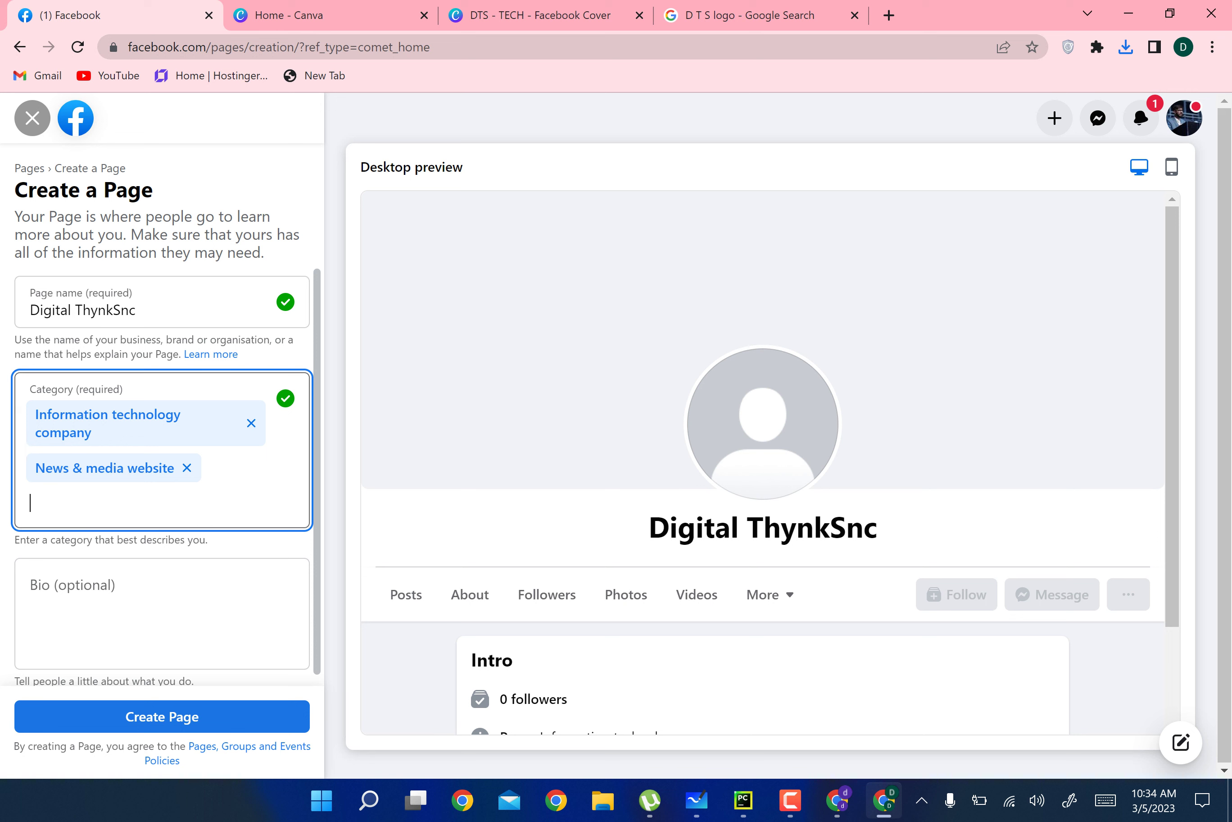
text(compa)
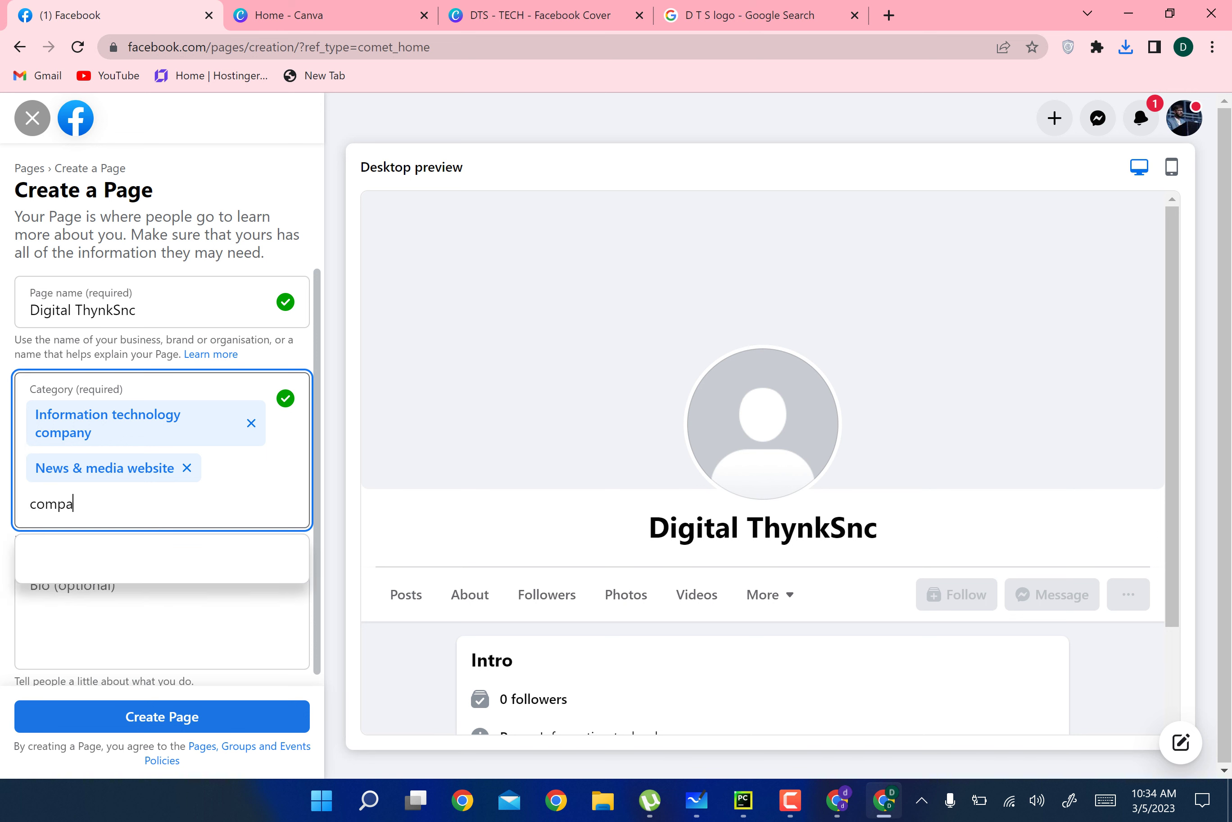
key(BackSpace)
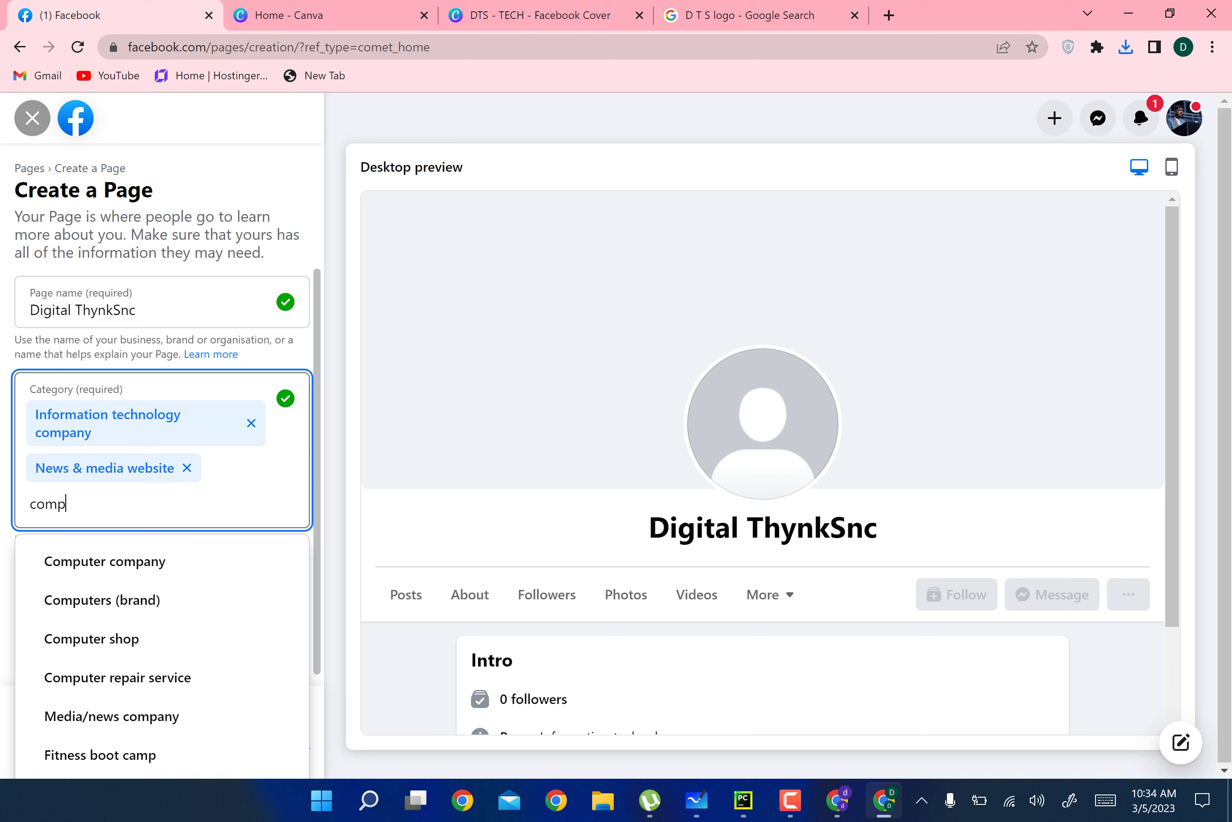
key(Down)
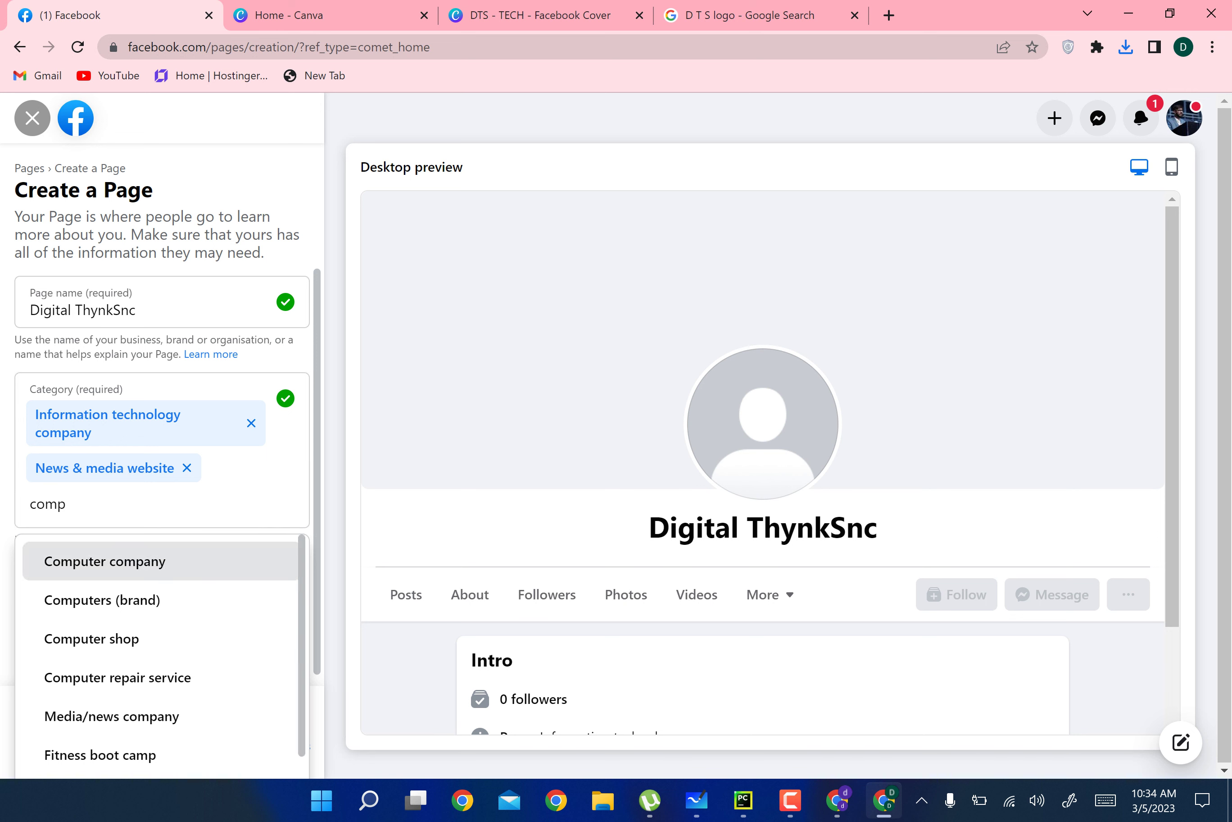
key(Return)
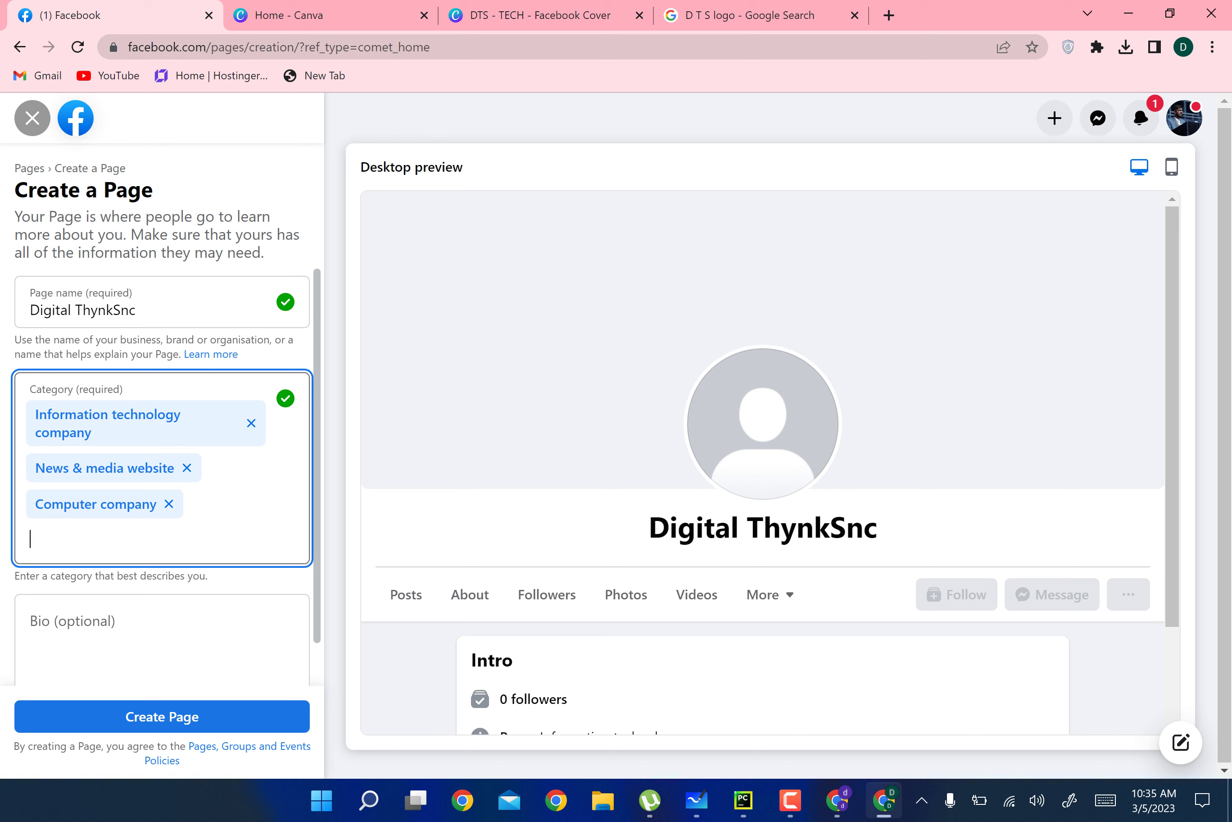
scroll(159, 609, down, 1)
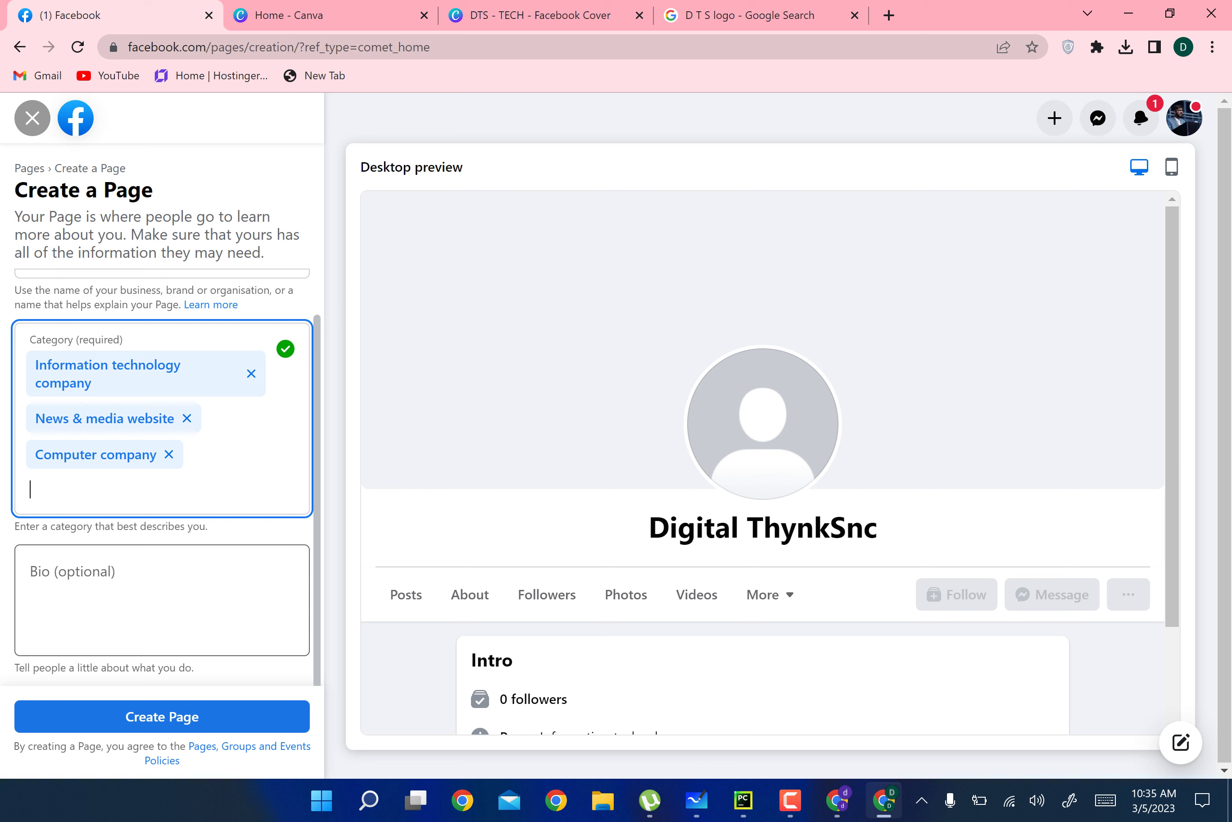
Step: Enter the bio '#digitalthynksnc' and submit the Digital ThynkSnc Page
click(80, 581)
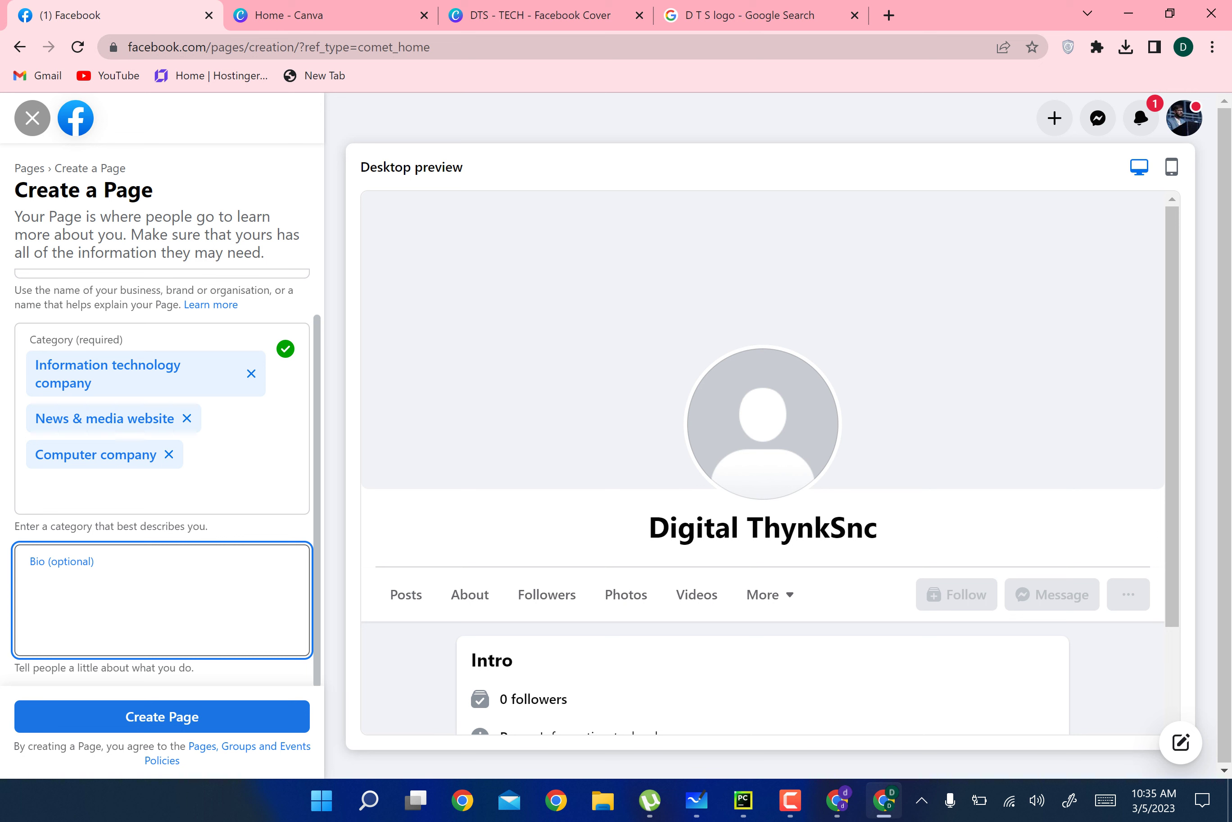
text(#TH)
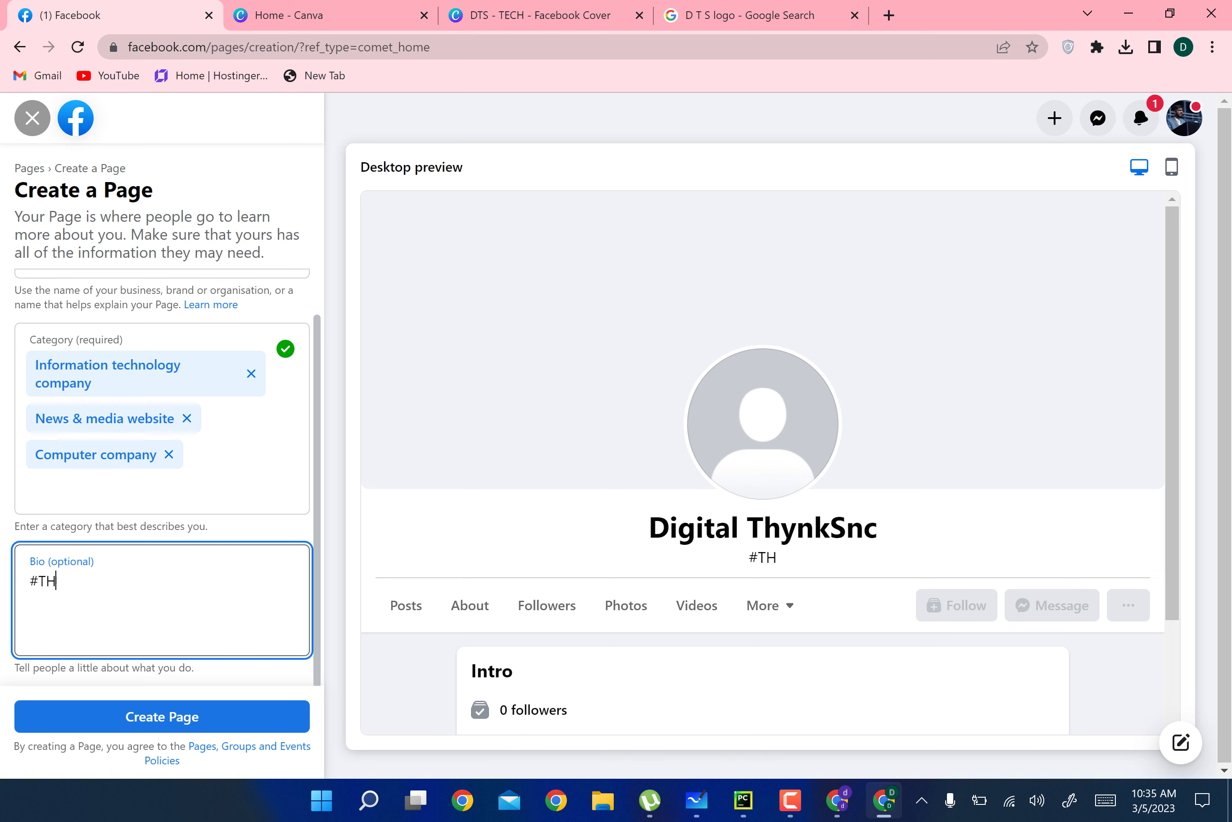
key(BackSpace)
key(BackSpace)
text(dg)
key(BackSpace)
text(igitalthynksnc)
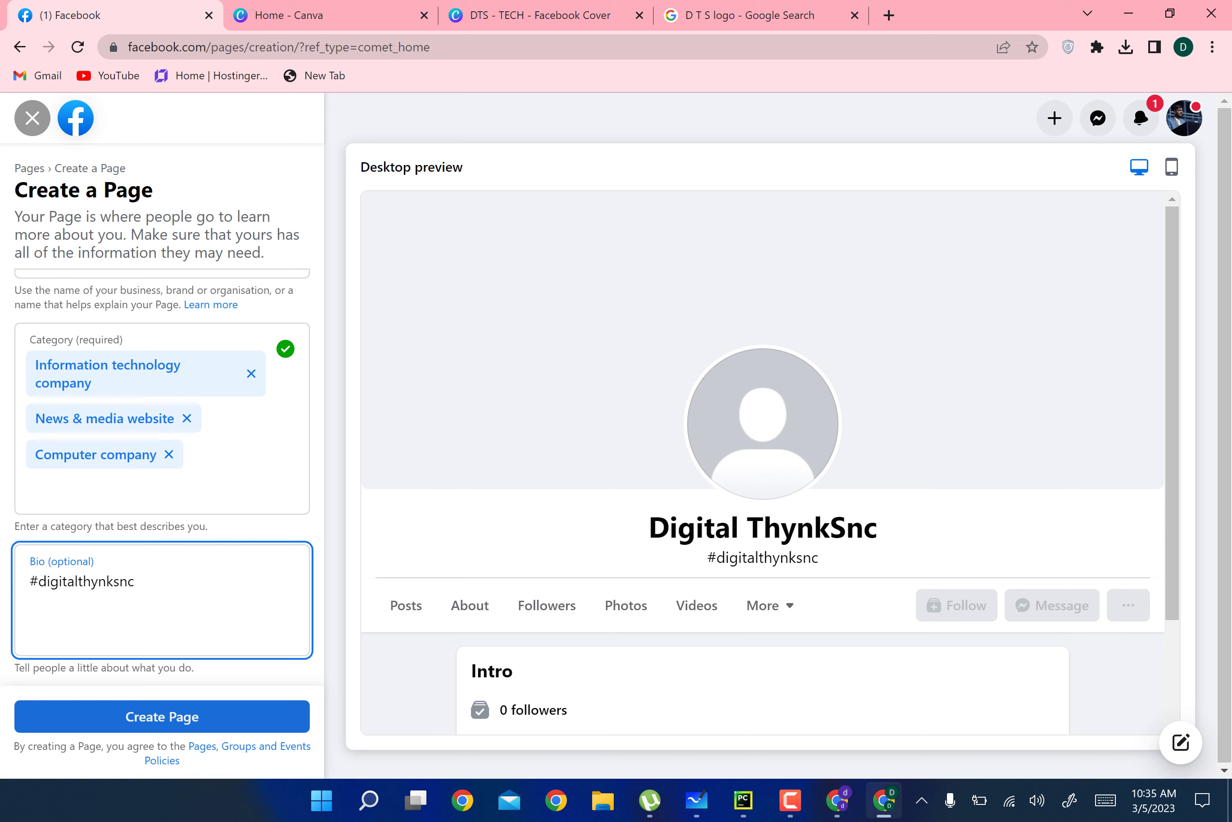
key(Return)
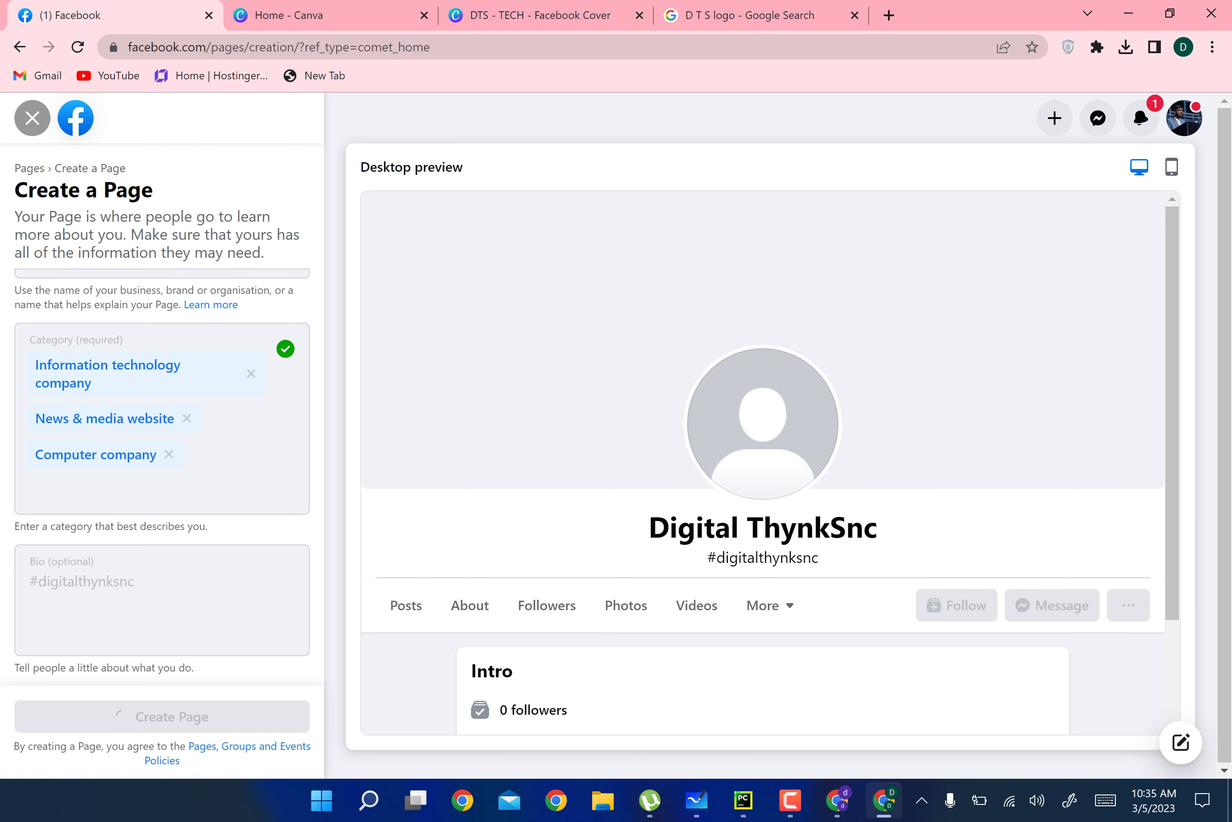
click(159, 334)
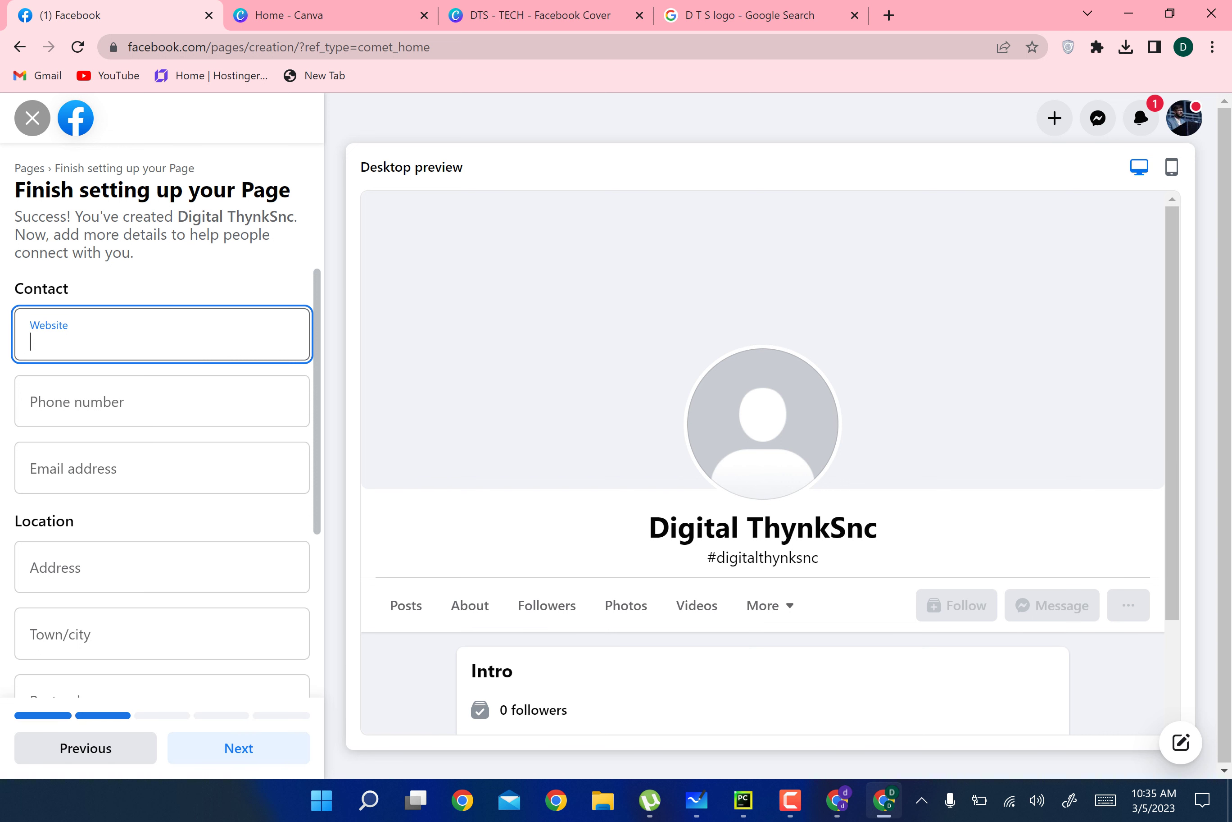
text(www.google.)
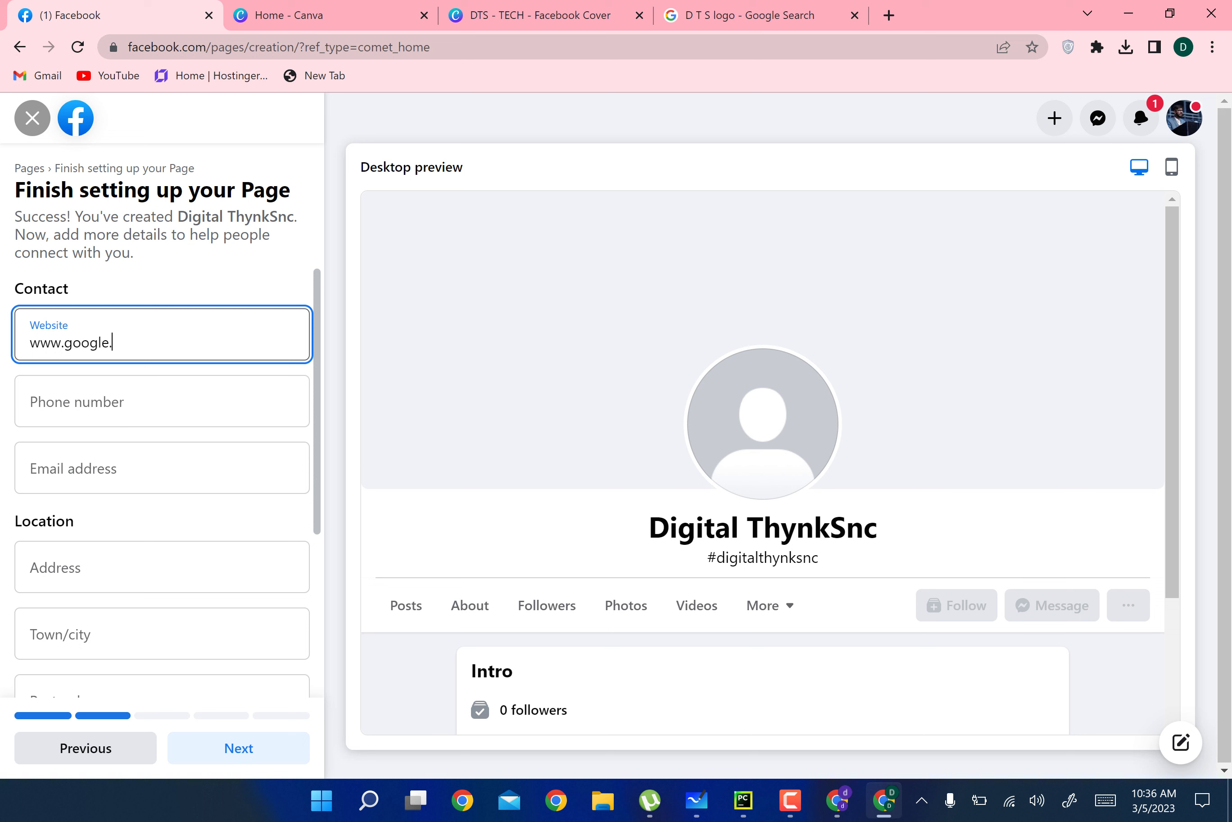
text(com/digitalthynksnc)
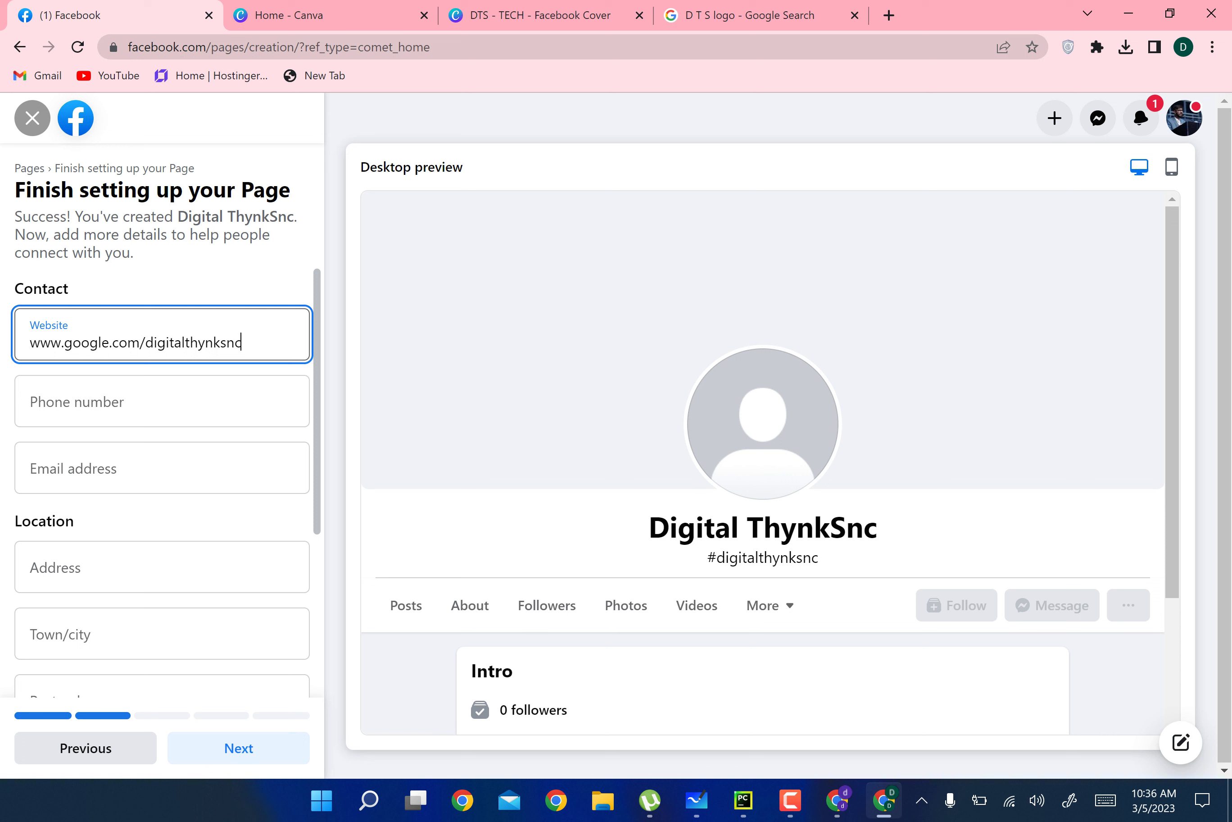
click(159, 409)
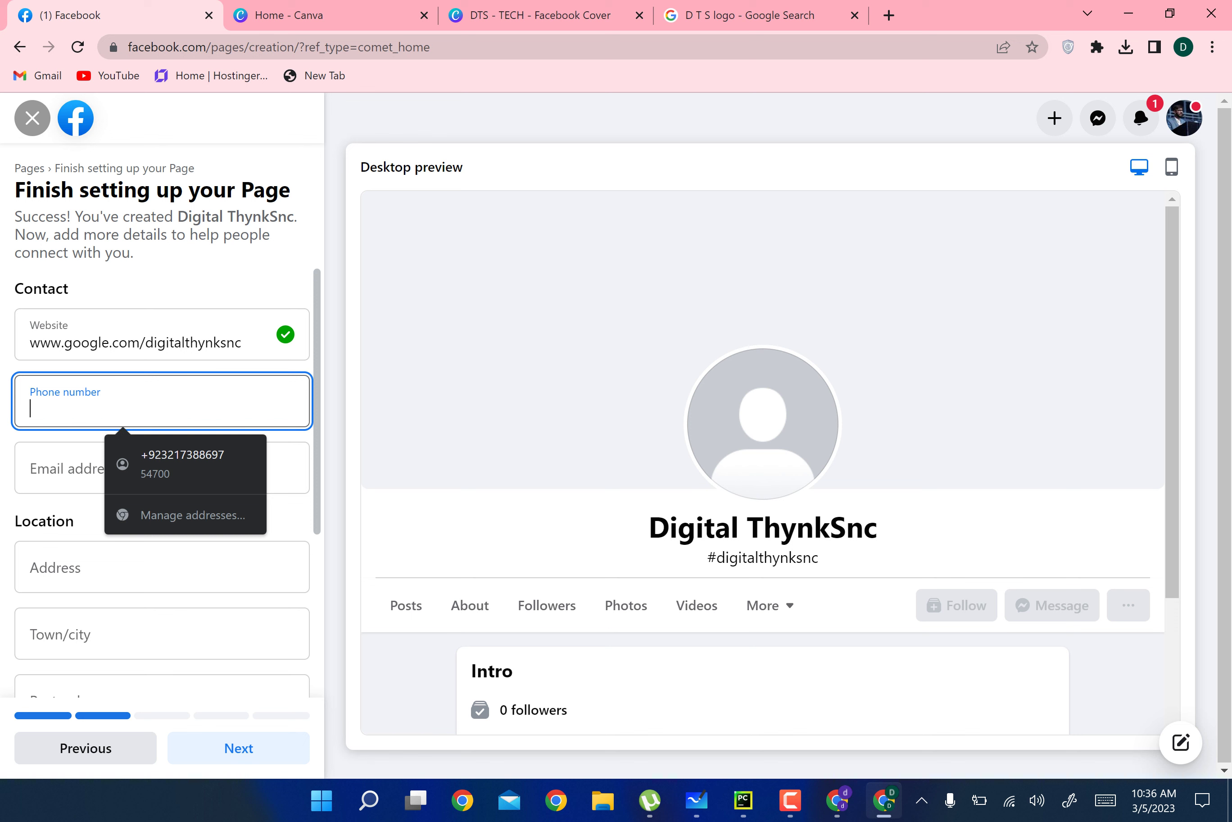
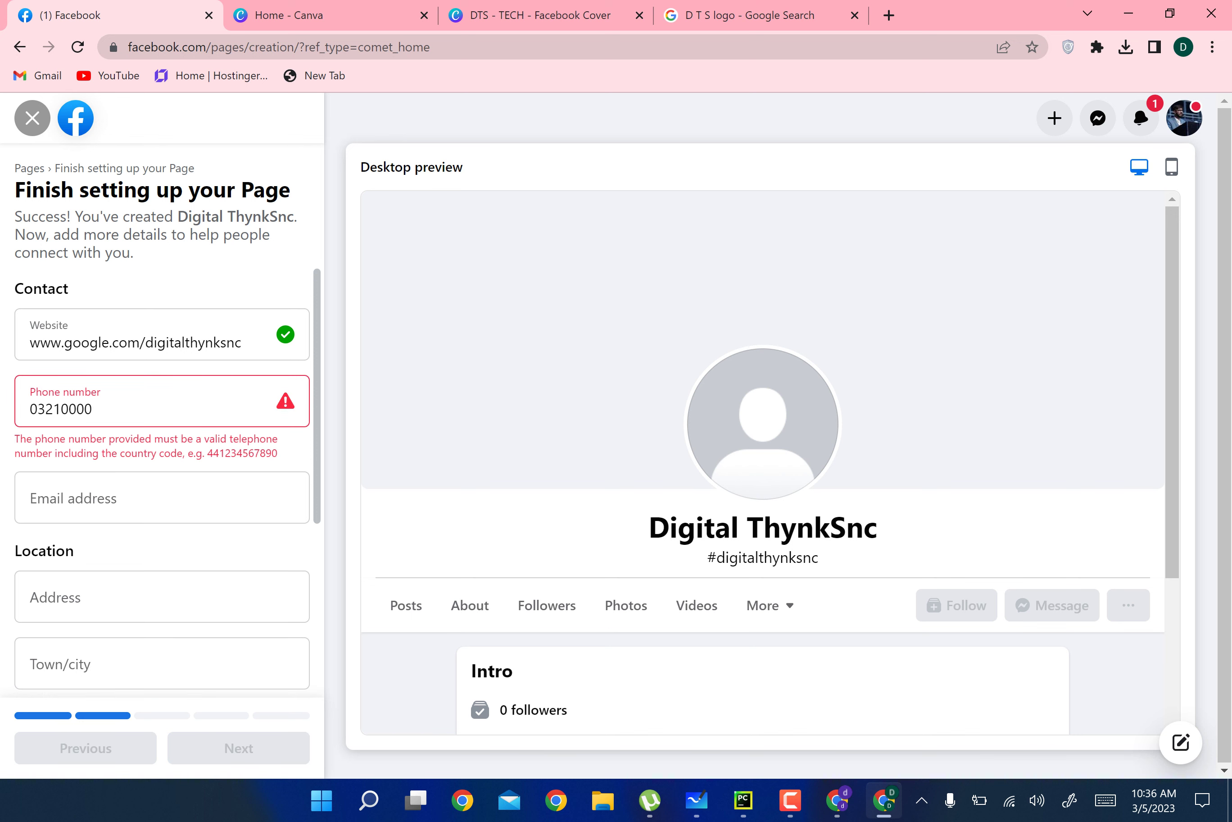
key(Home)
key(Delete)
text(+)
key(End)
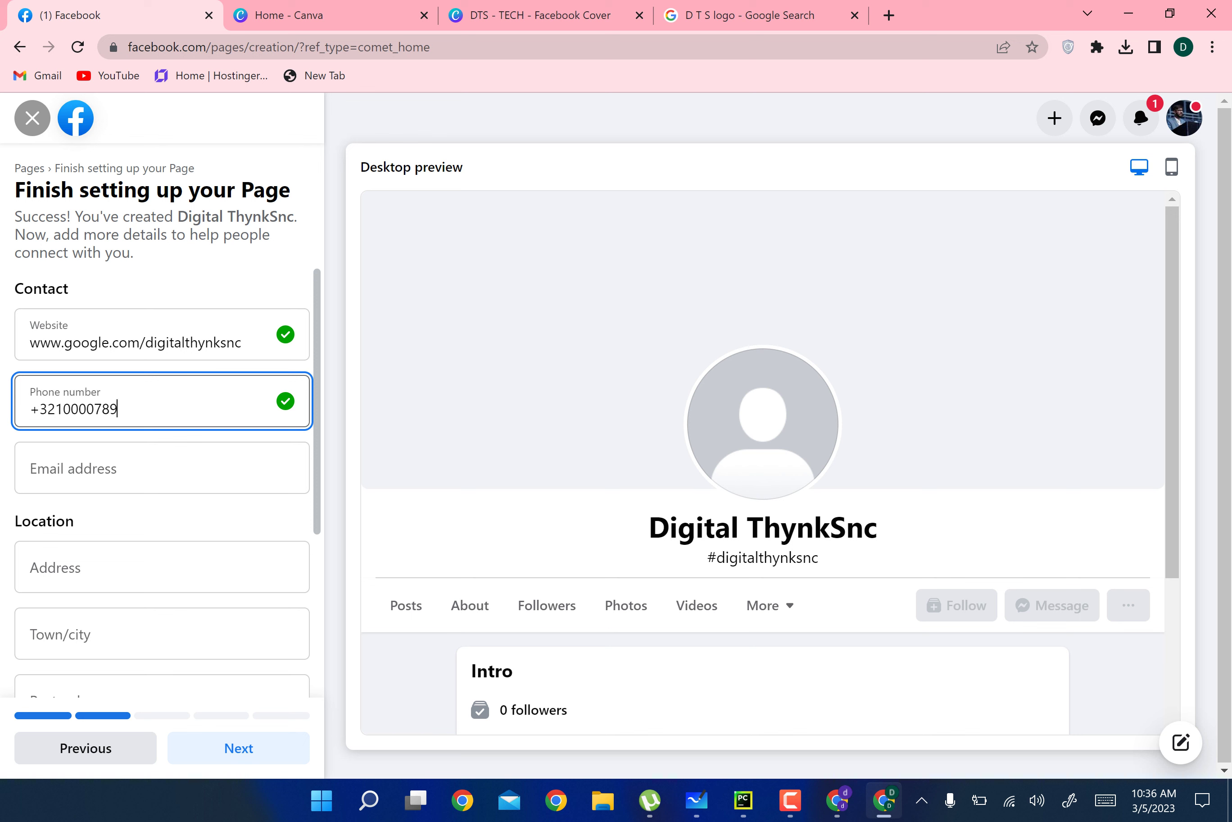
key(BackSpace)
key(BackSpace)
key(BackSpace)
key(BackSpace)
key(BackSpace)
key(BackSpace)
key(BackSpace)
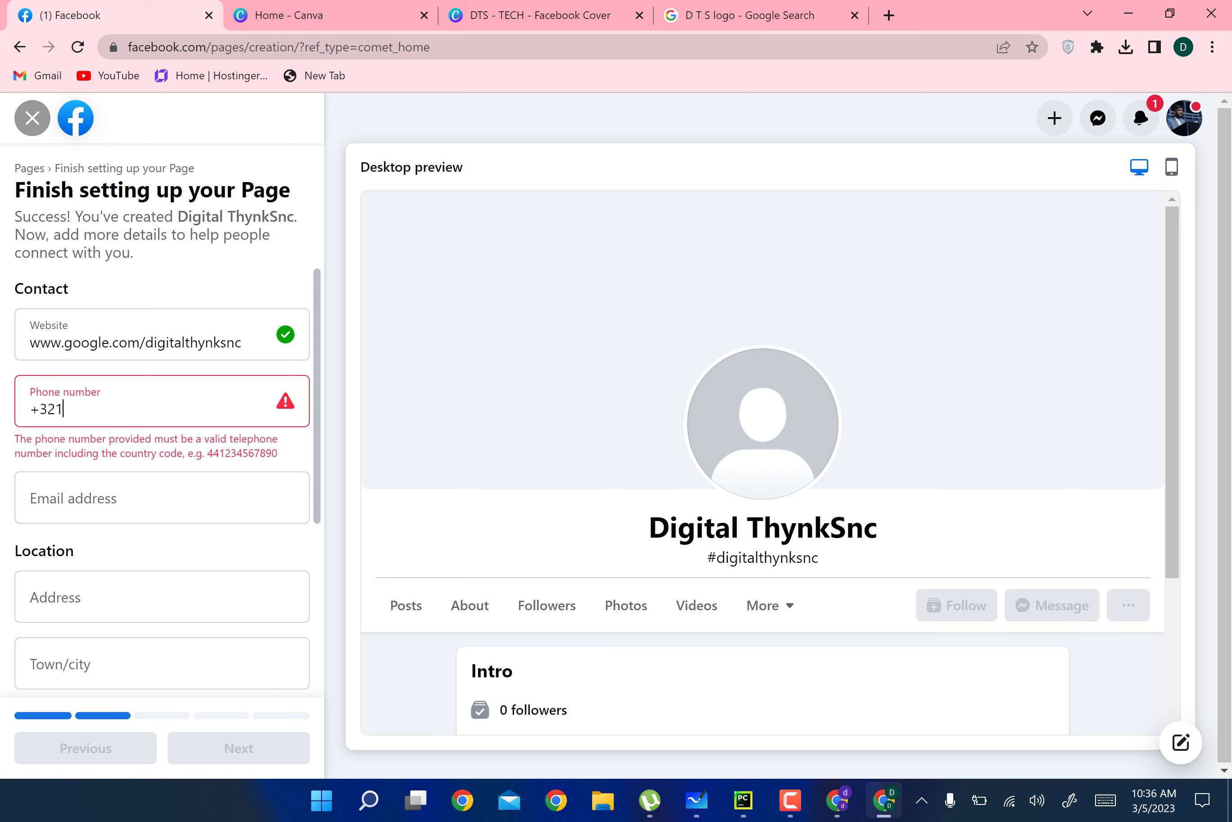
text(0000)
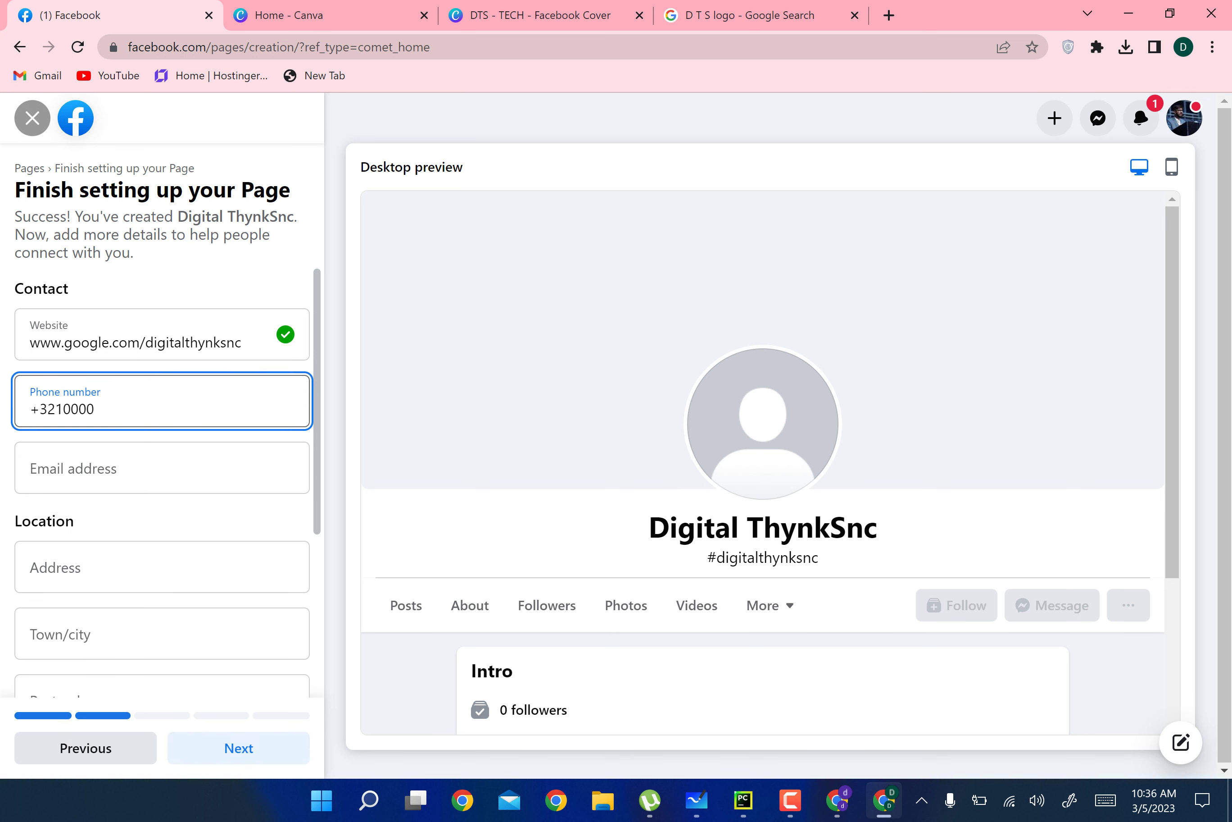
text(789)
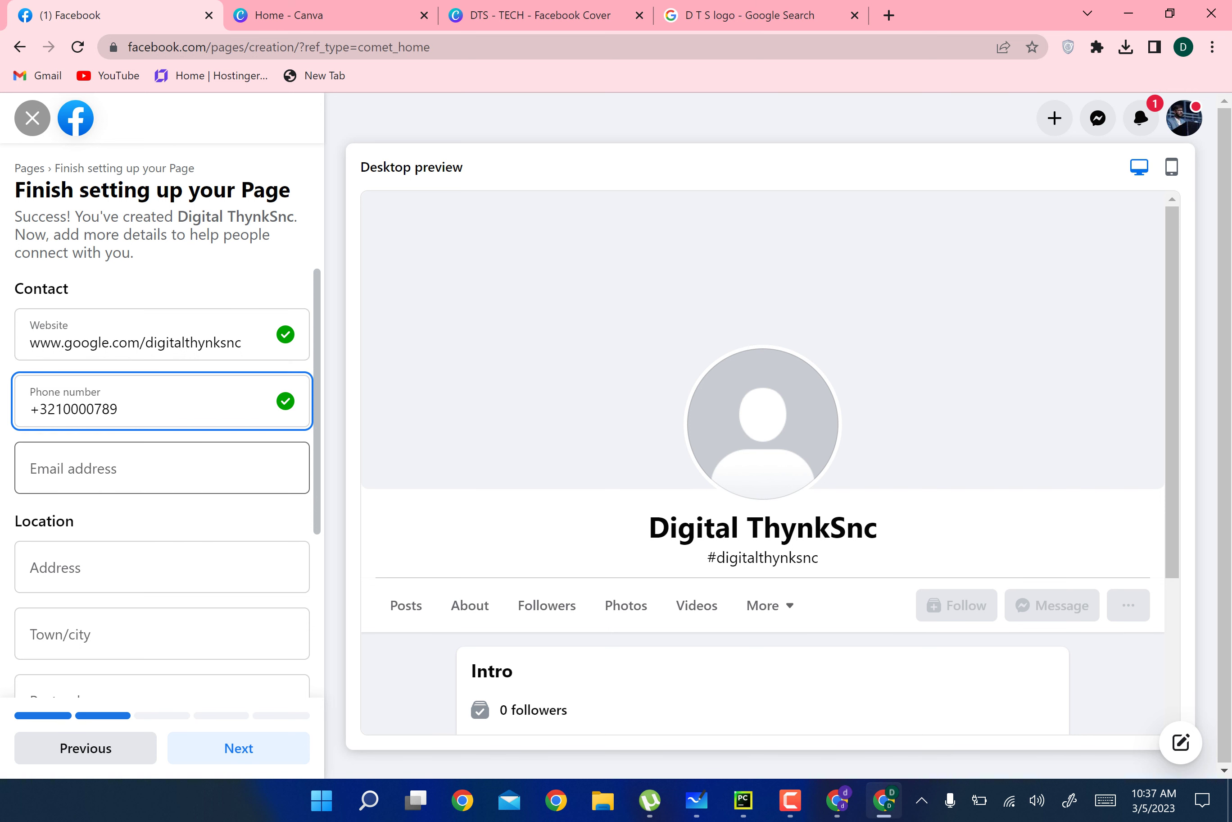
Step: Enter the page's business email address
click(159, 475)
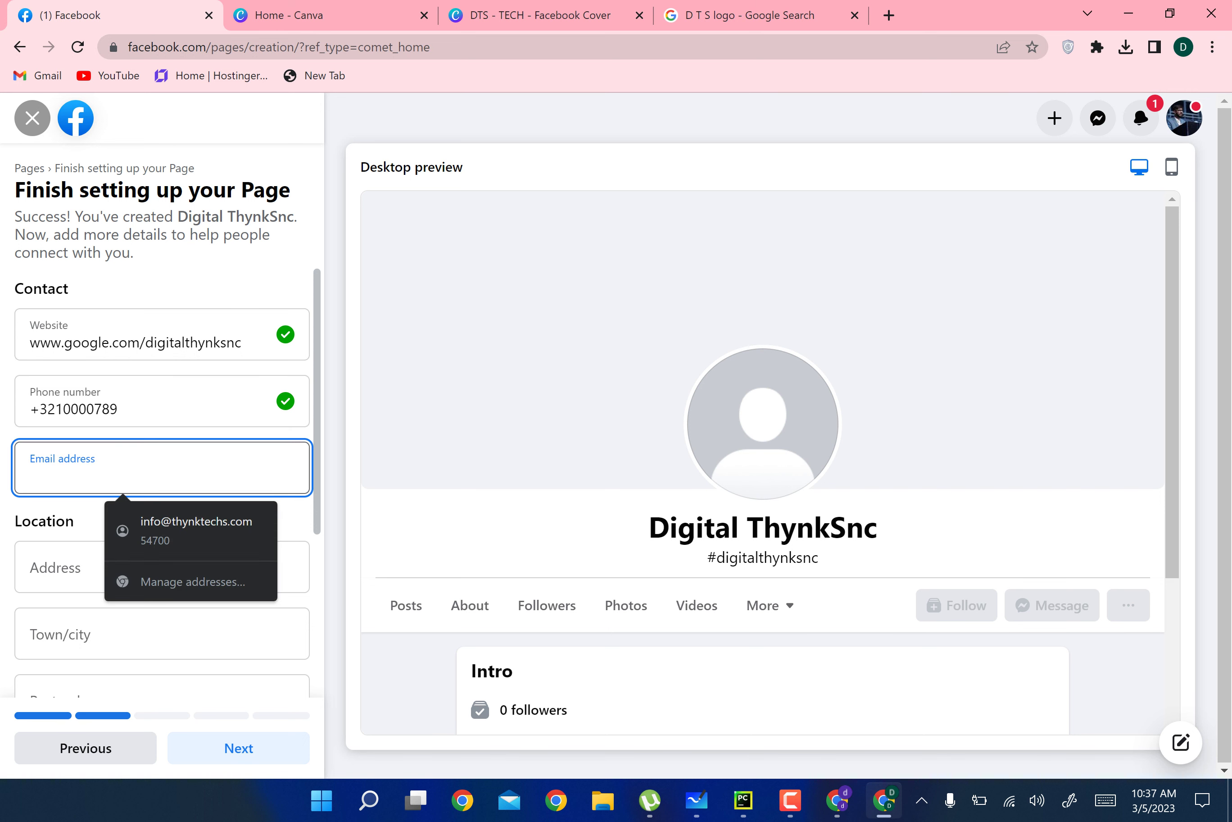
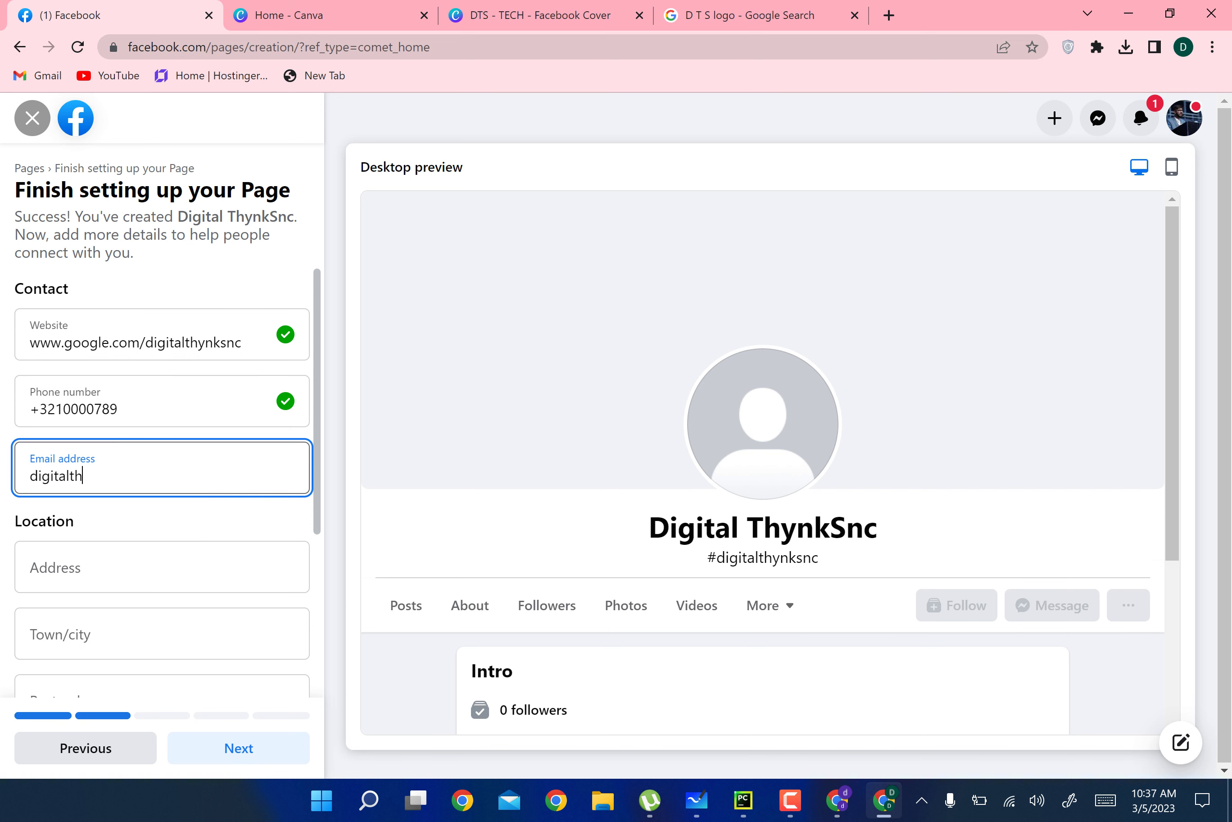
Step: Fill in the business's street address
click(159, 567)
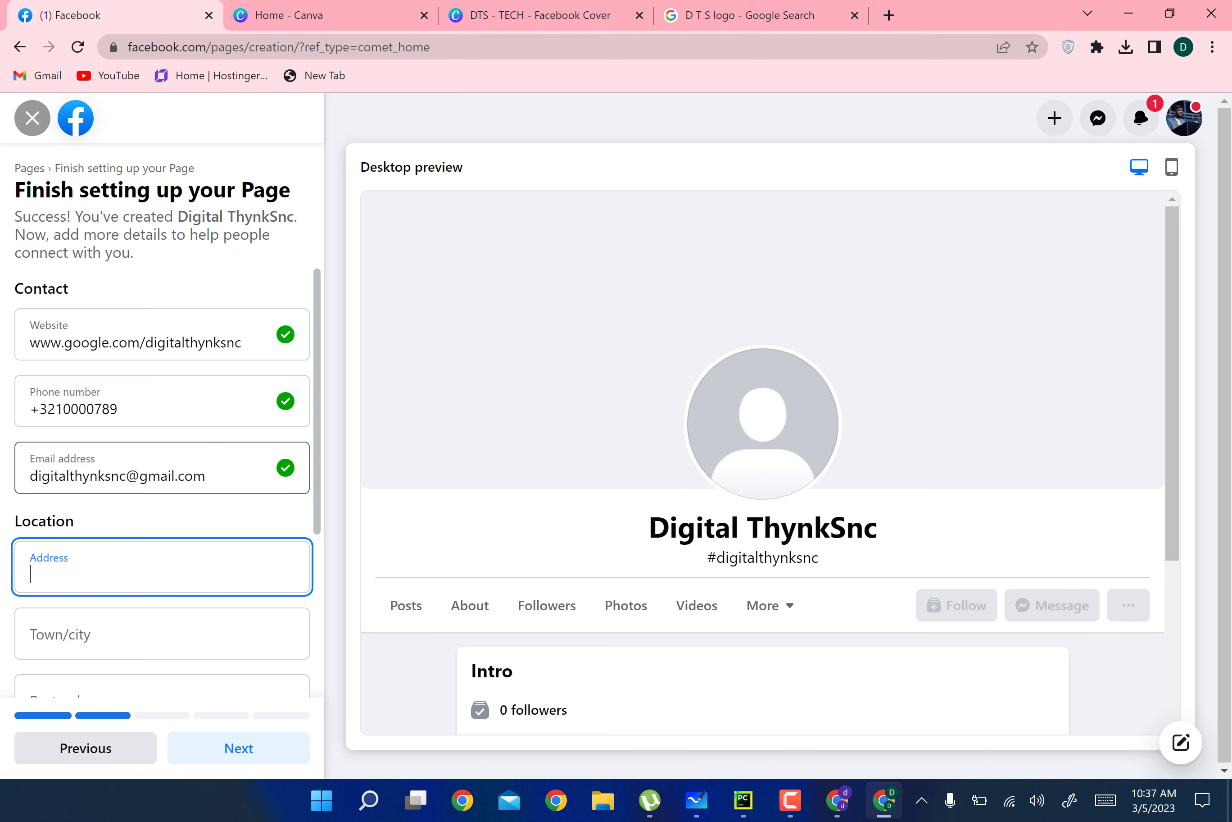
scroll(165, 483, down, 3)
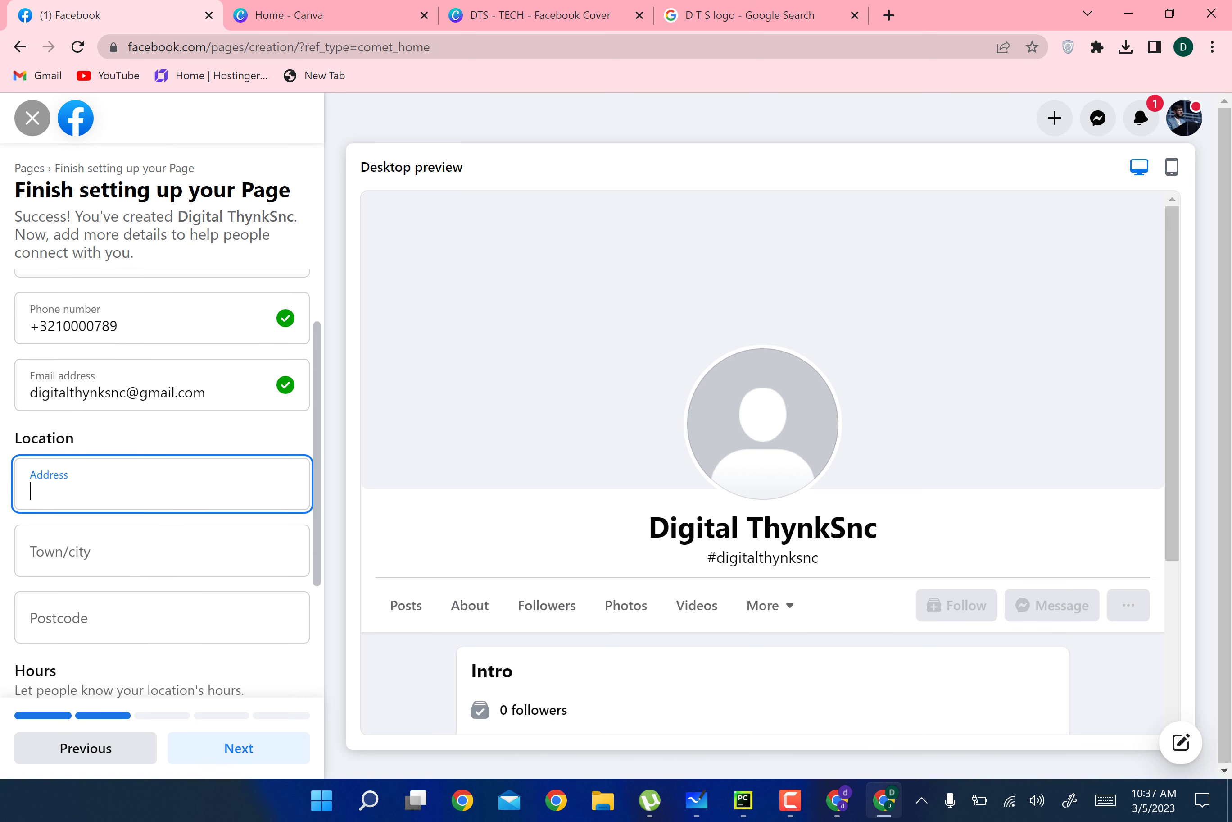
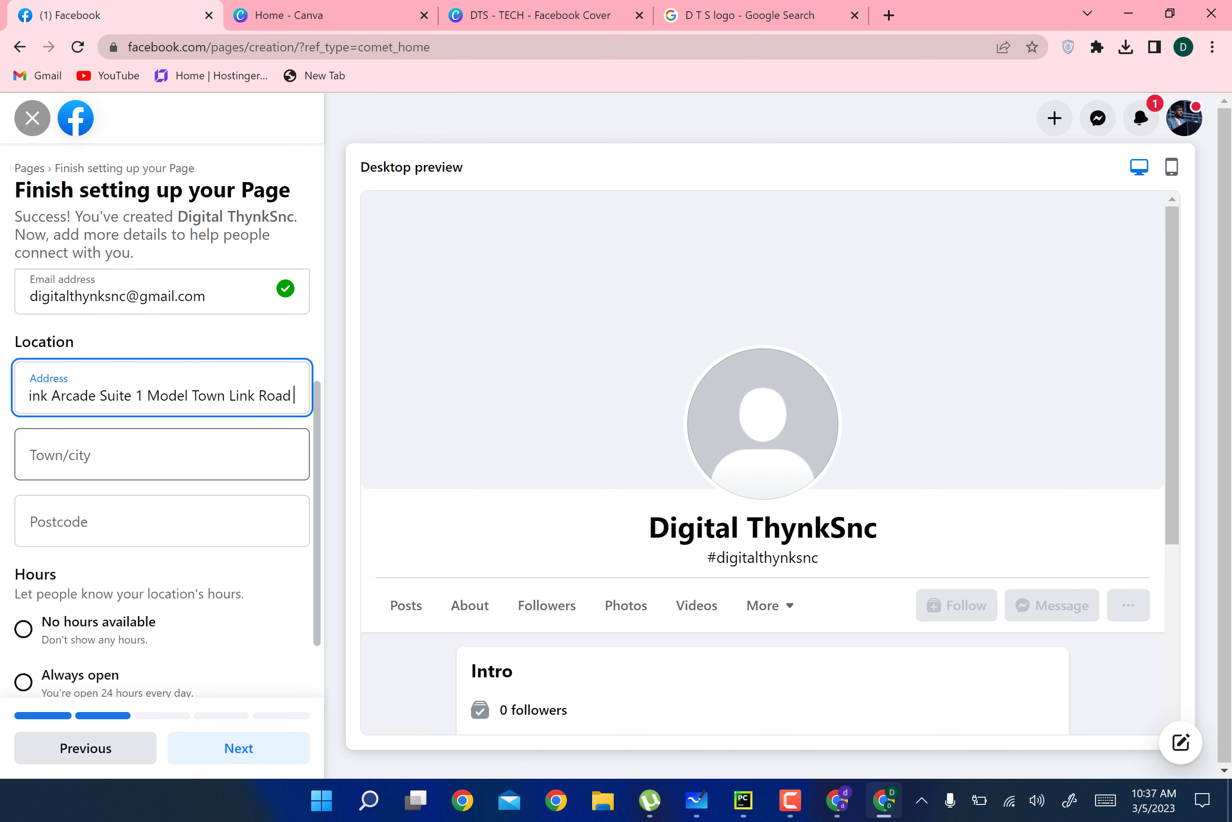
Step: Set the town to Lahore, Pakistan, enter the postcode, and mark hours as Always open
key(Tab)
text(Lahore)
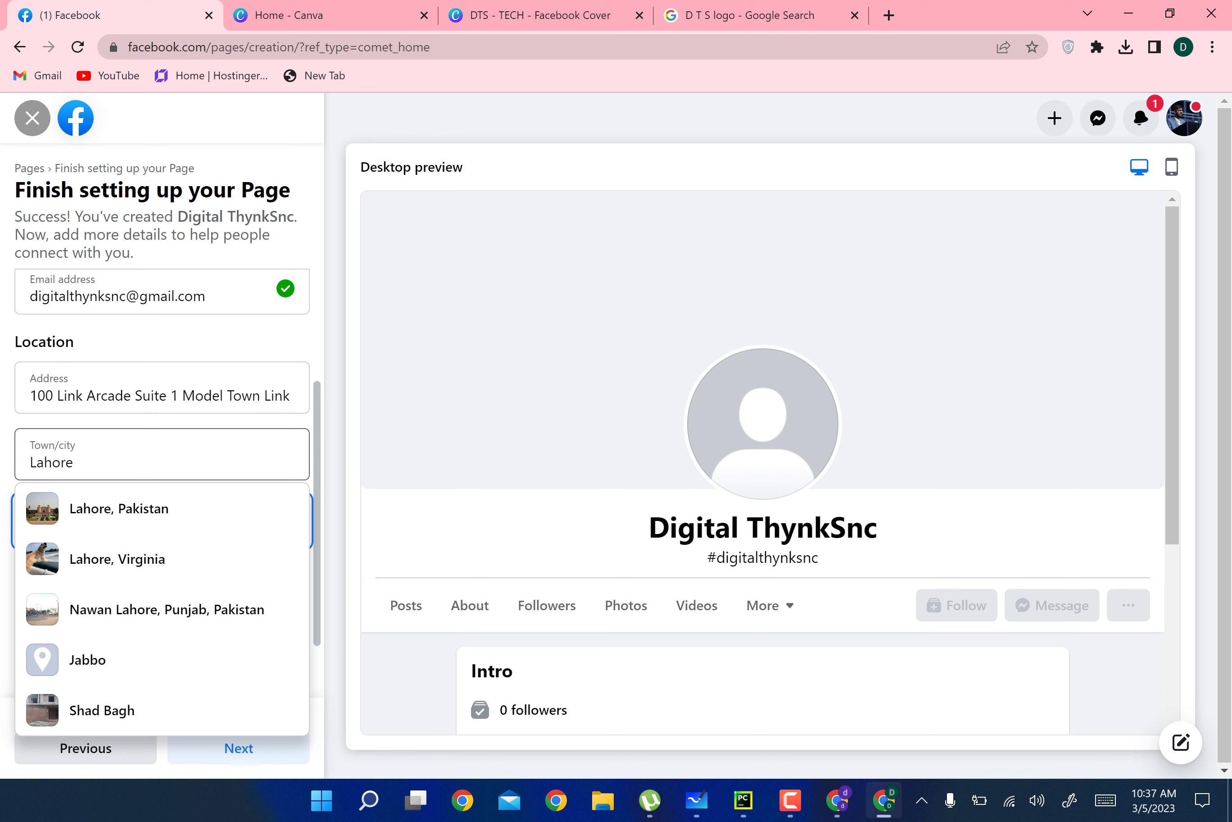
key(Down)
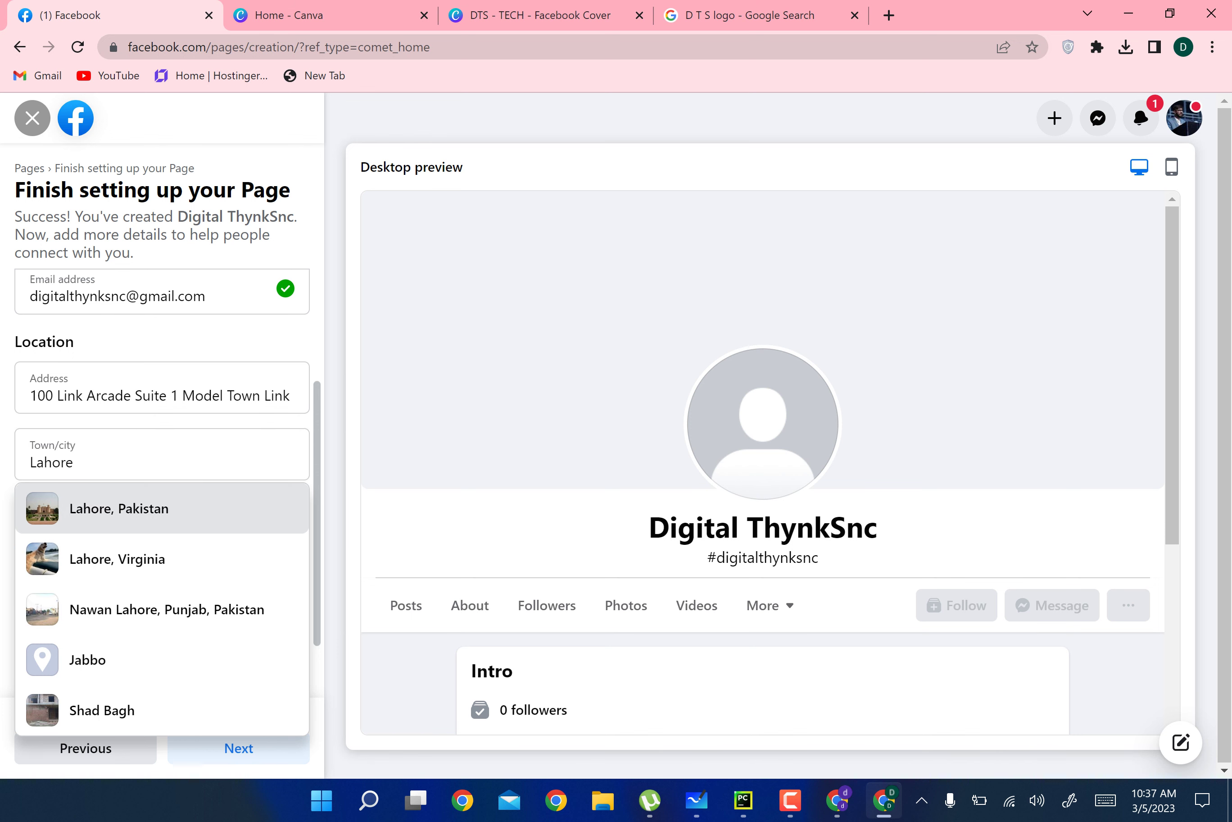
key(Return)
key(Tab)
text(54)
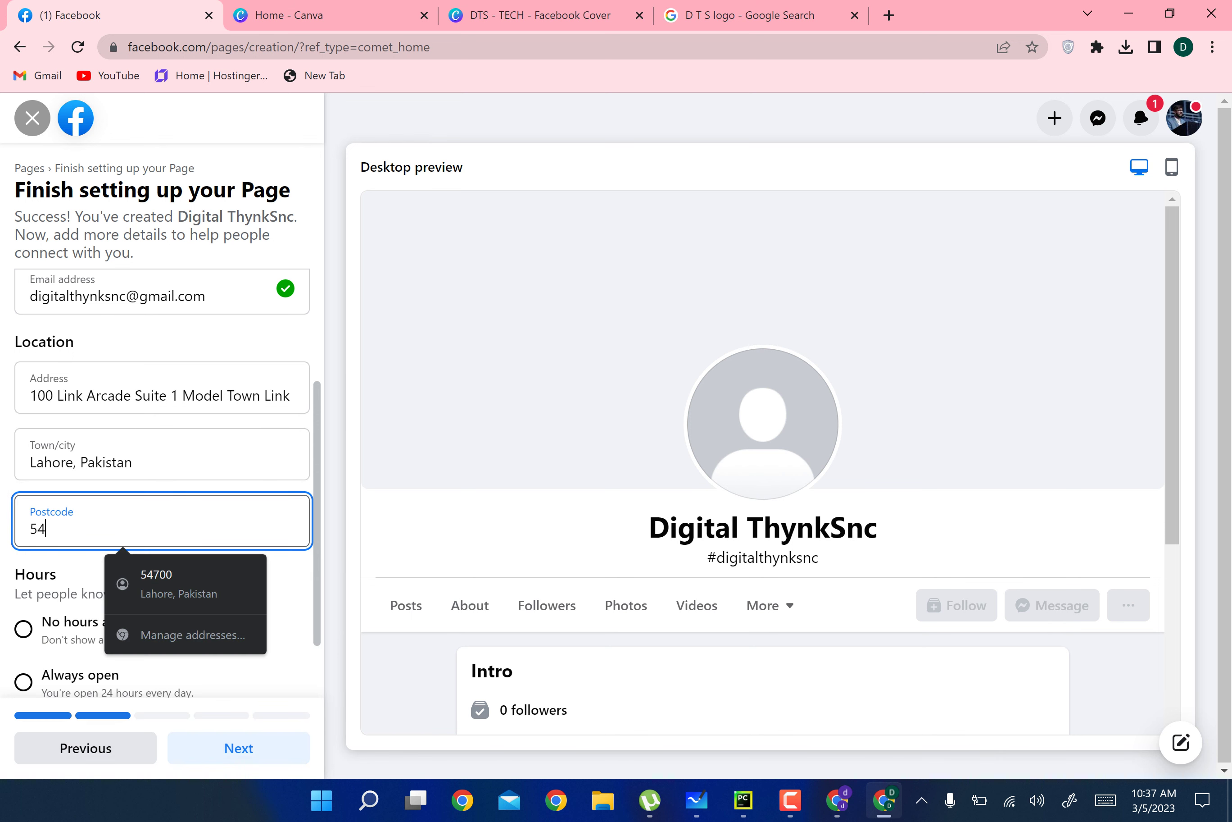
text(700)
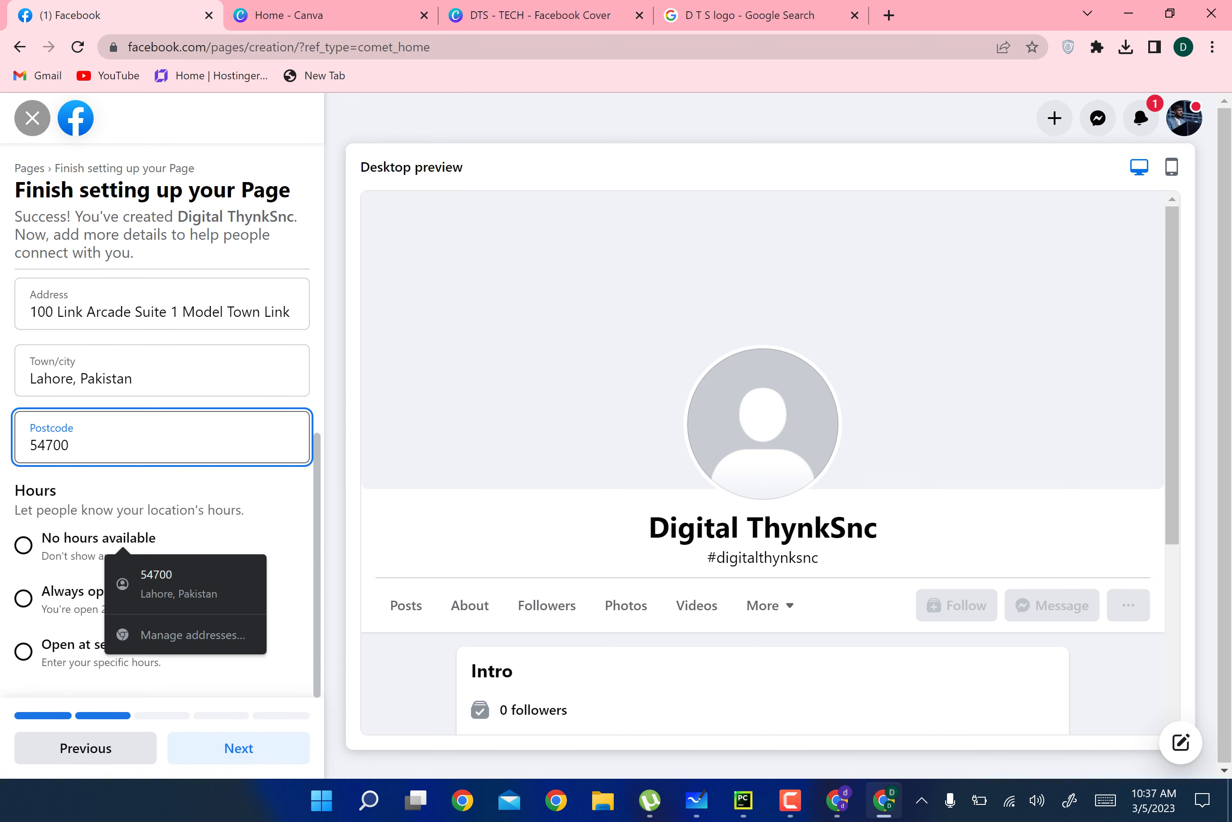
scroll(159, 424, down, 2)
click(23, 598)
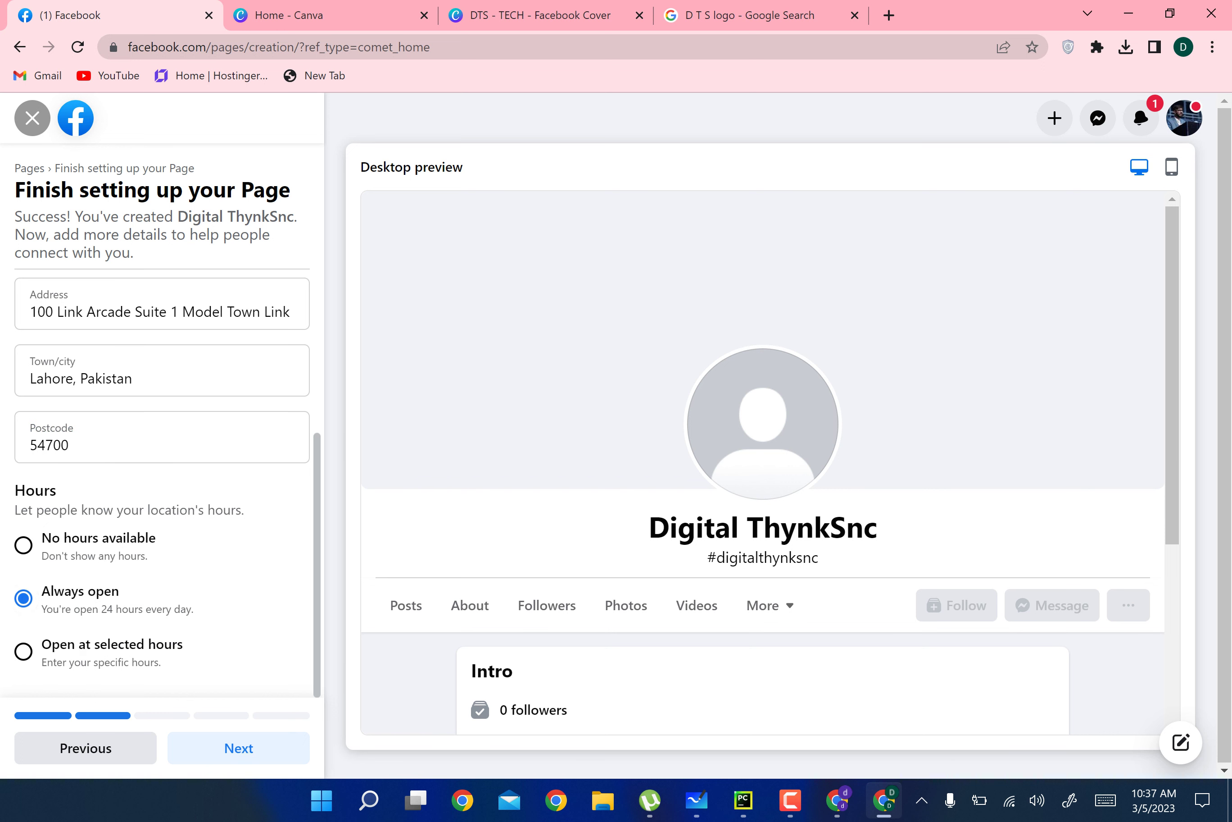
Step: Continue to page customisation, declining to save the address, and upload DTS - TECH as the profile picture
click(239, 747)
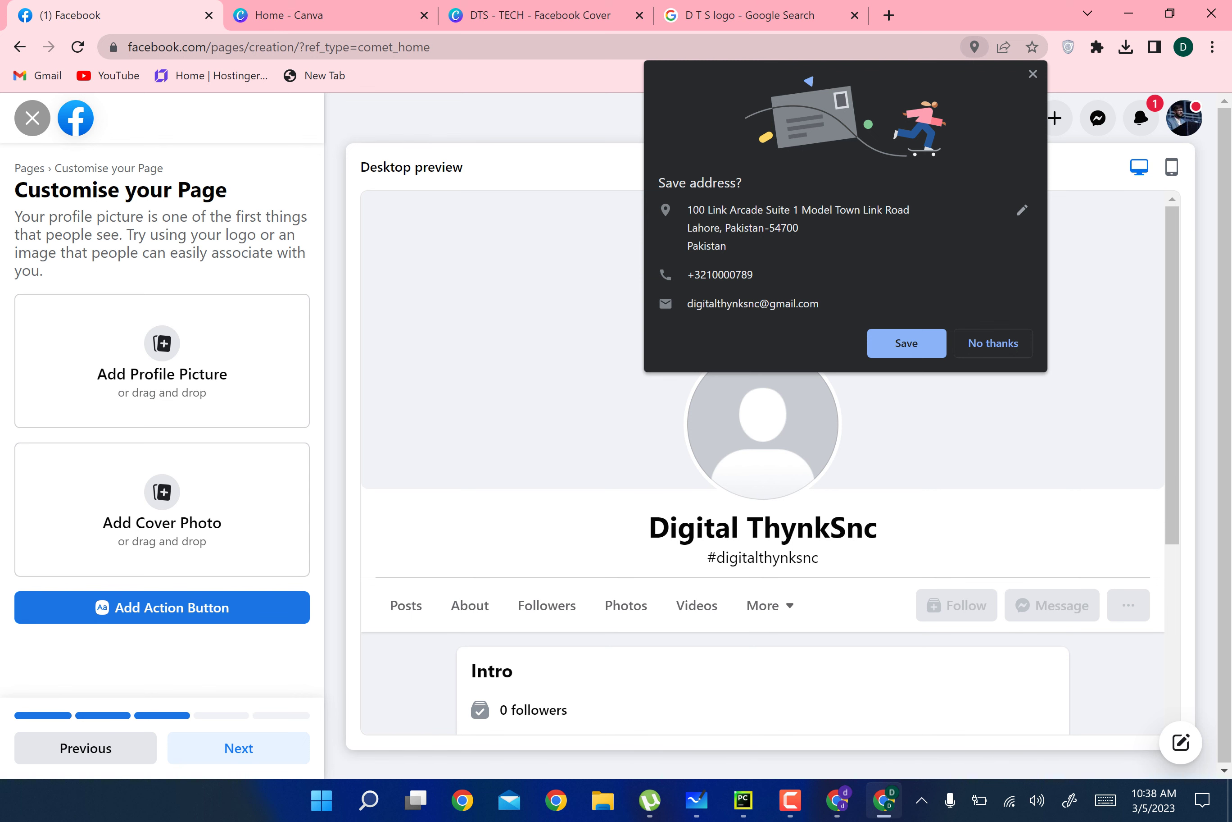
click(994, 343)
click(161, 360)
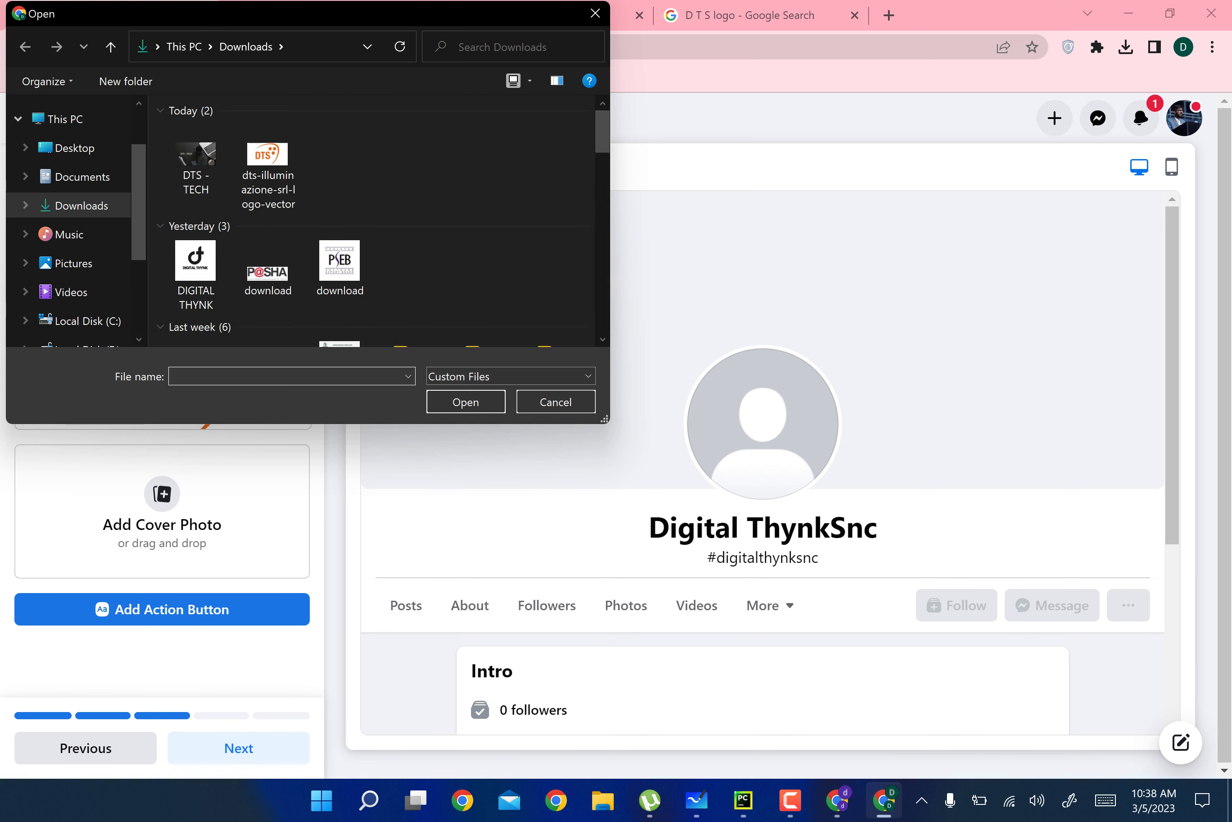
click(196, 151)
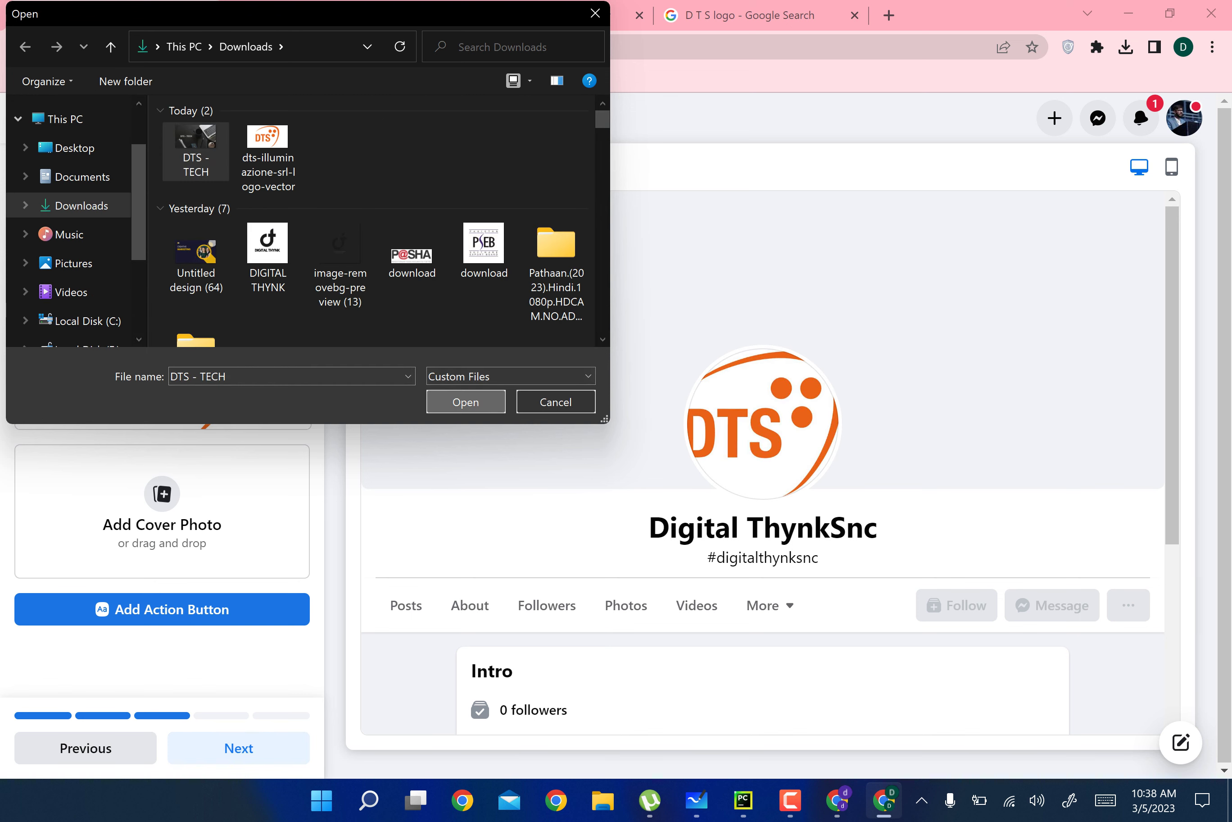
click(466, 402)
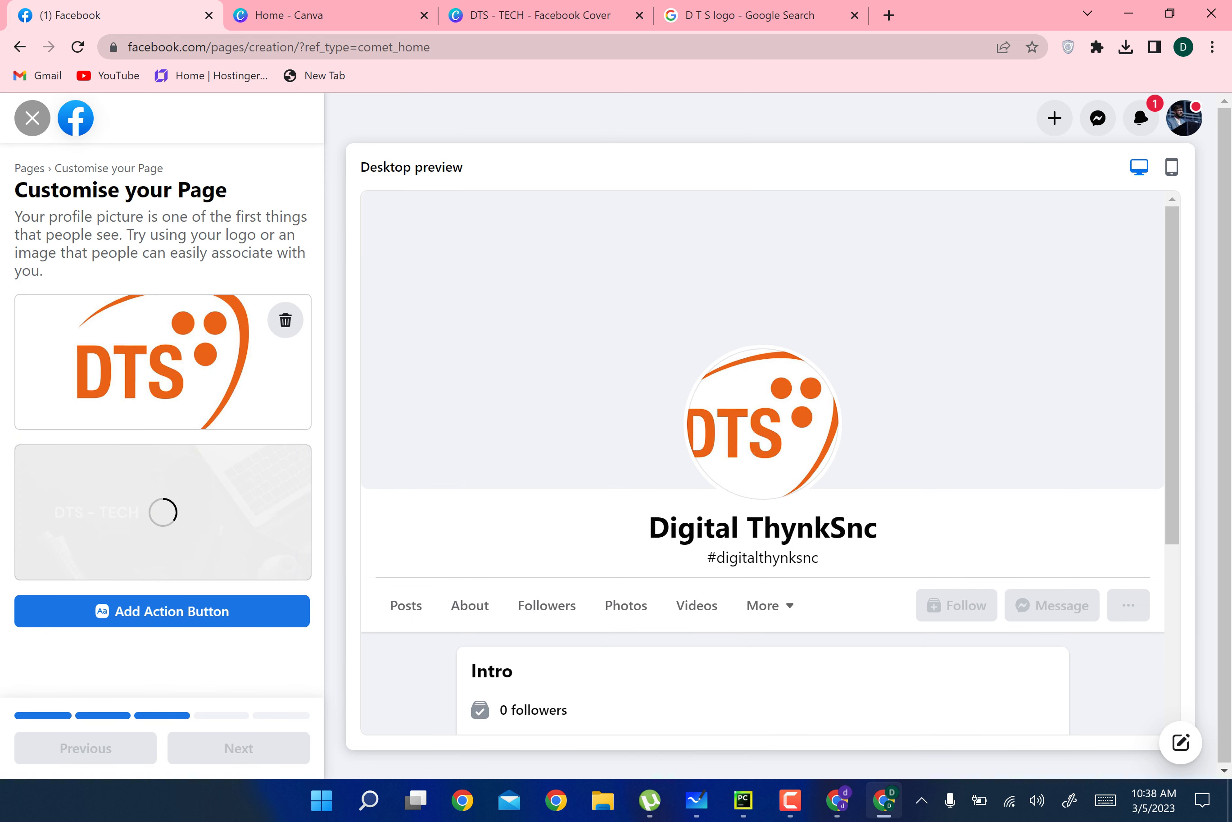
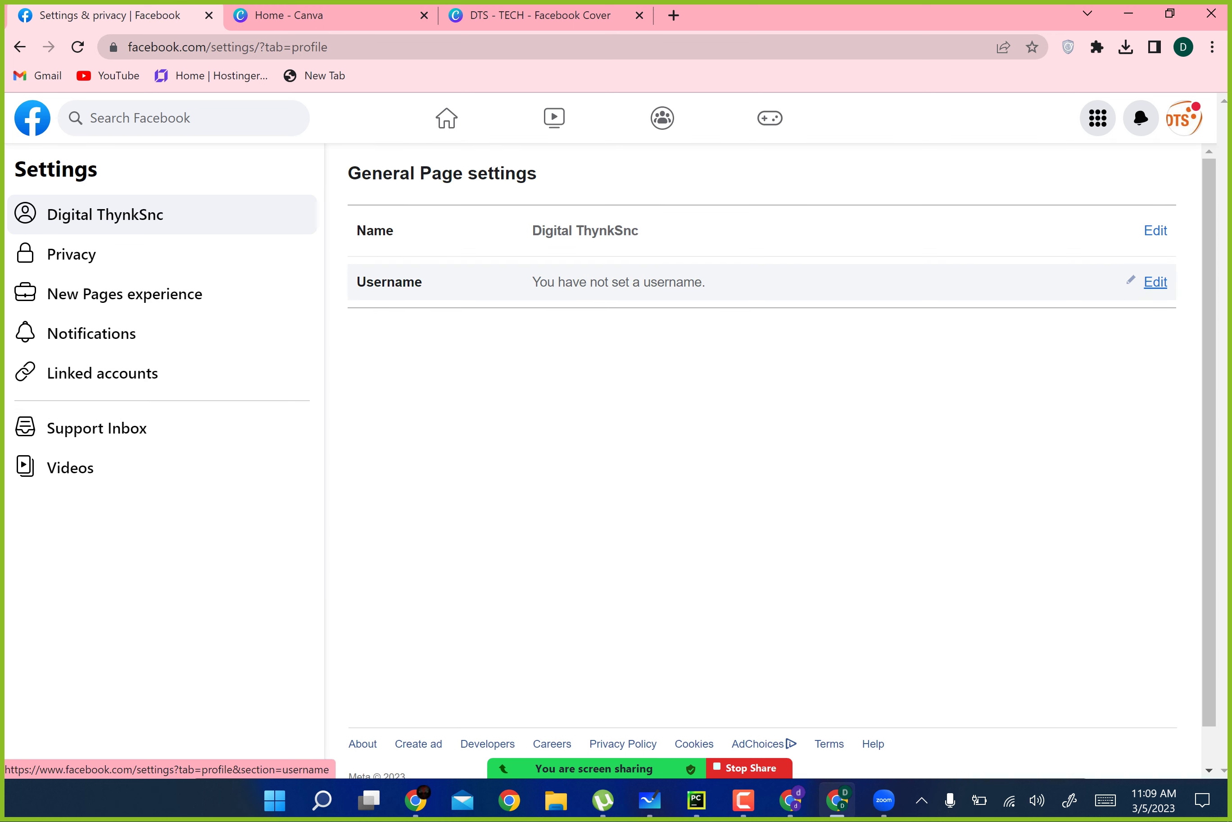
Step: Change the page username to digitalthynksnc and confirm the change with the account password
click(1156, 281)
click(1156, 282)
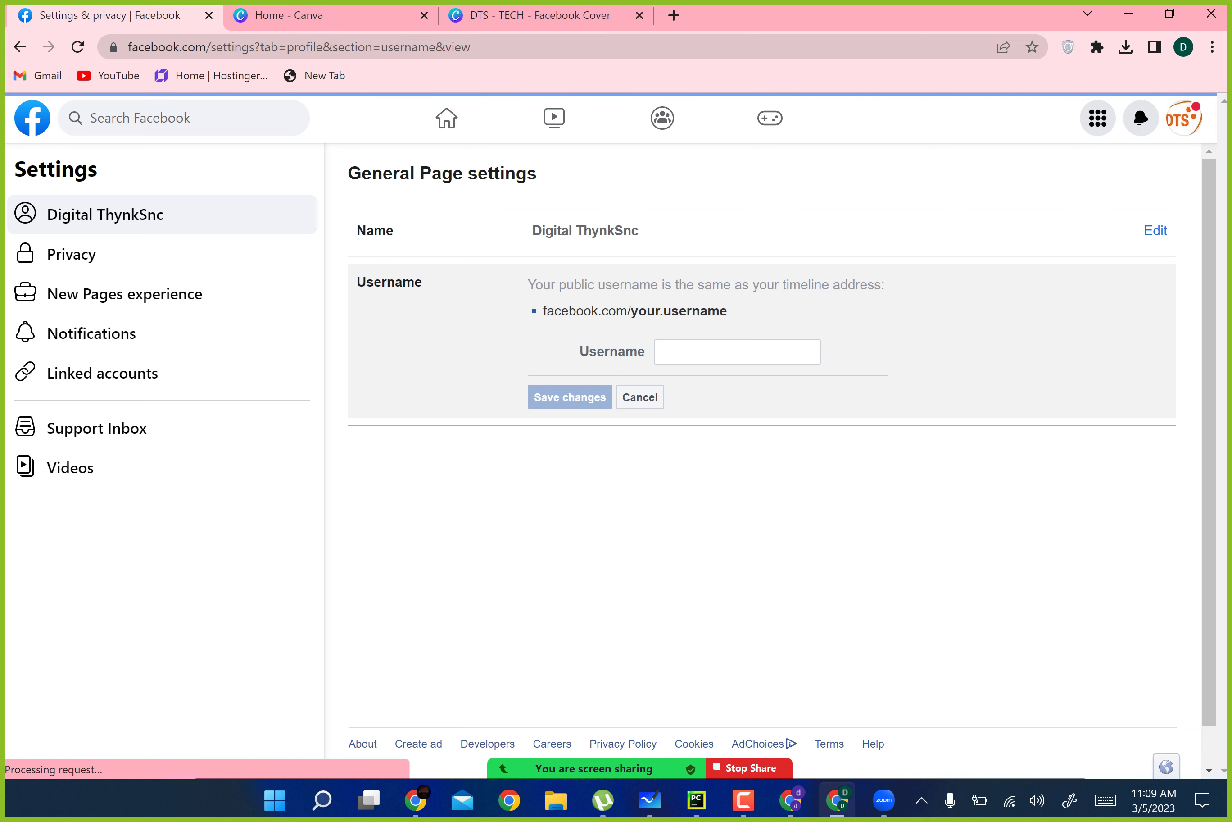
text(digitalthyn)
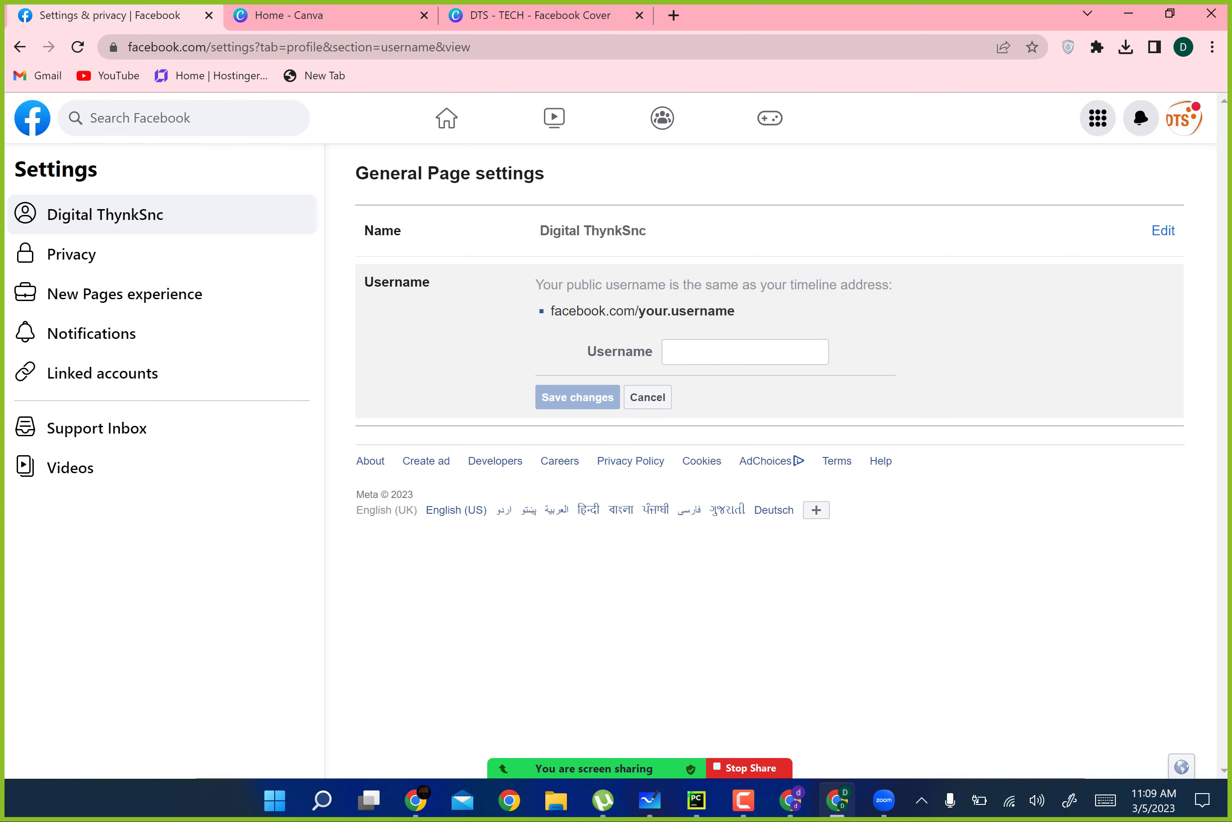
text(digital)
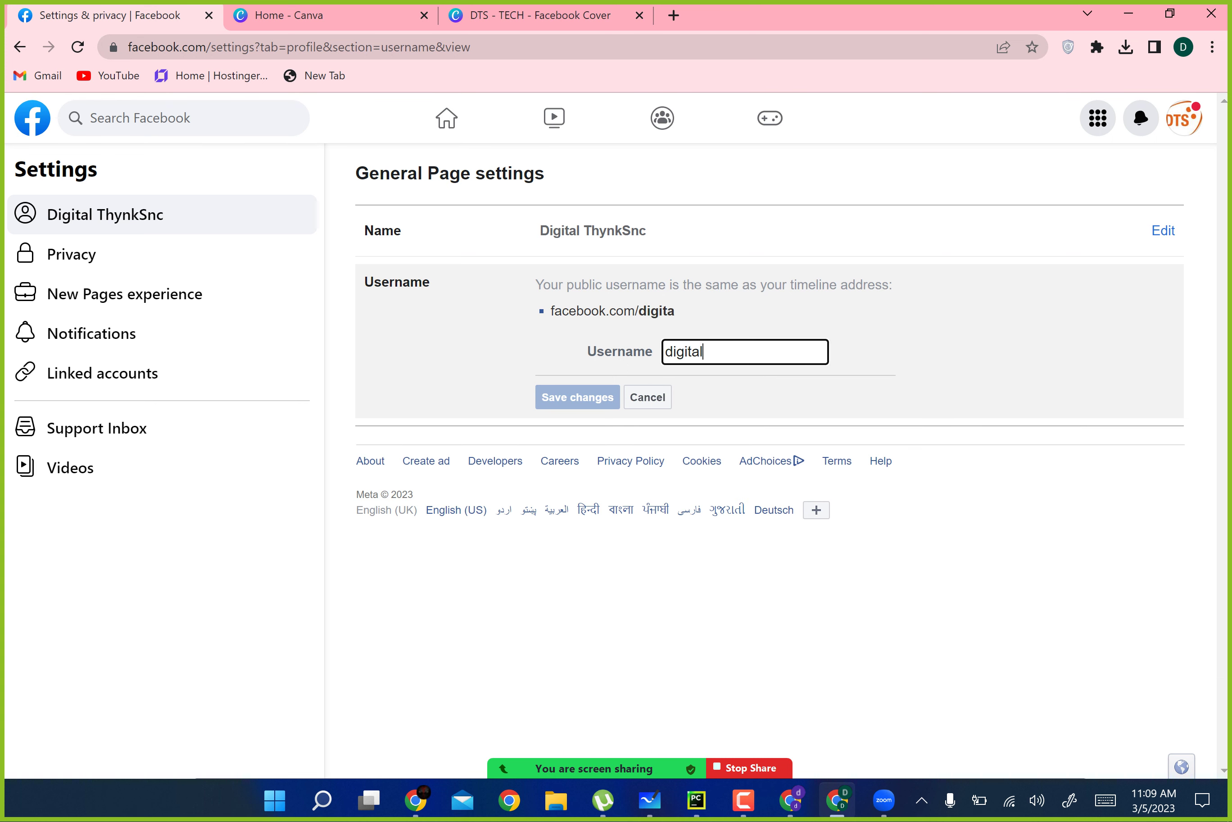
text(thynksnc)
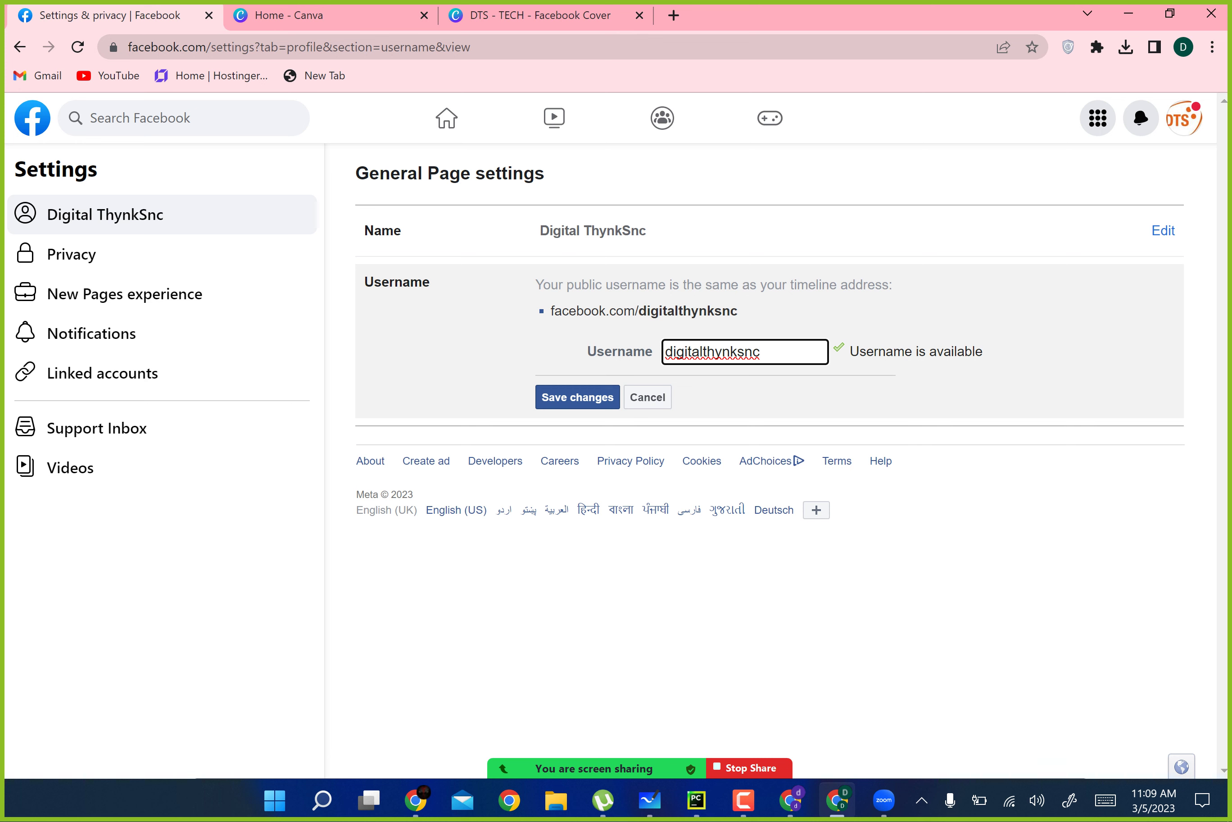
key(Return)
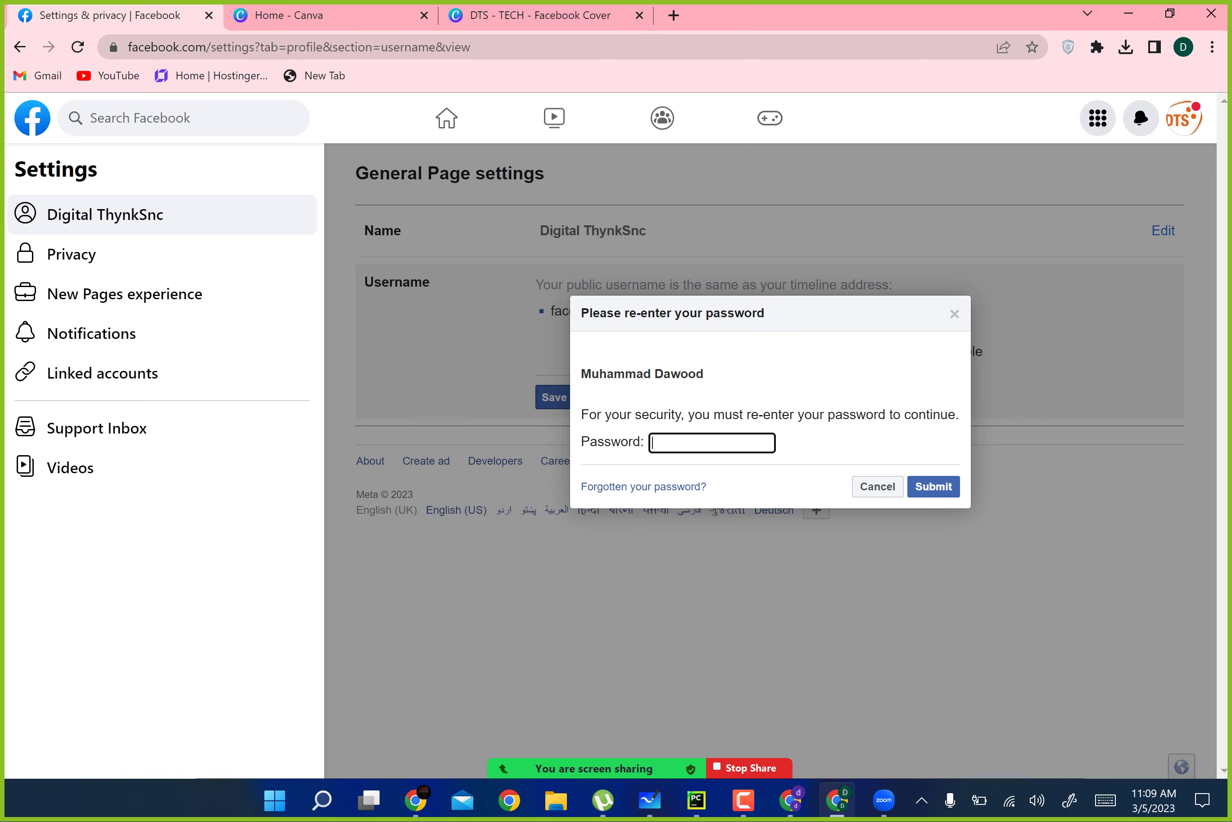
key(Down)
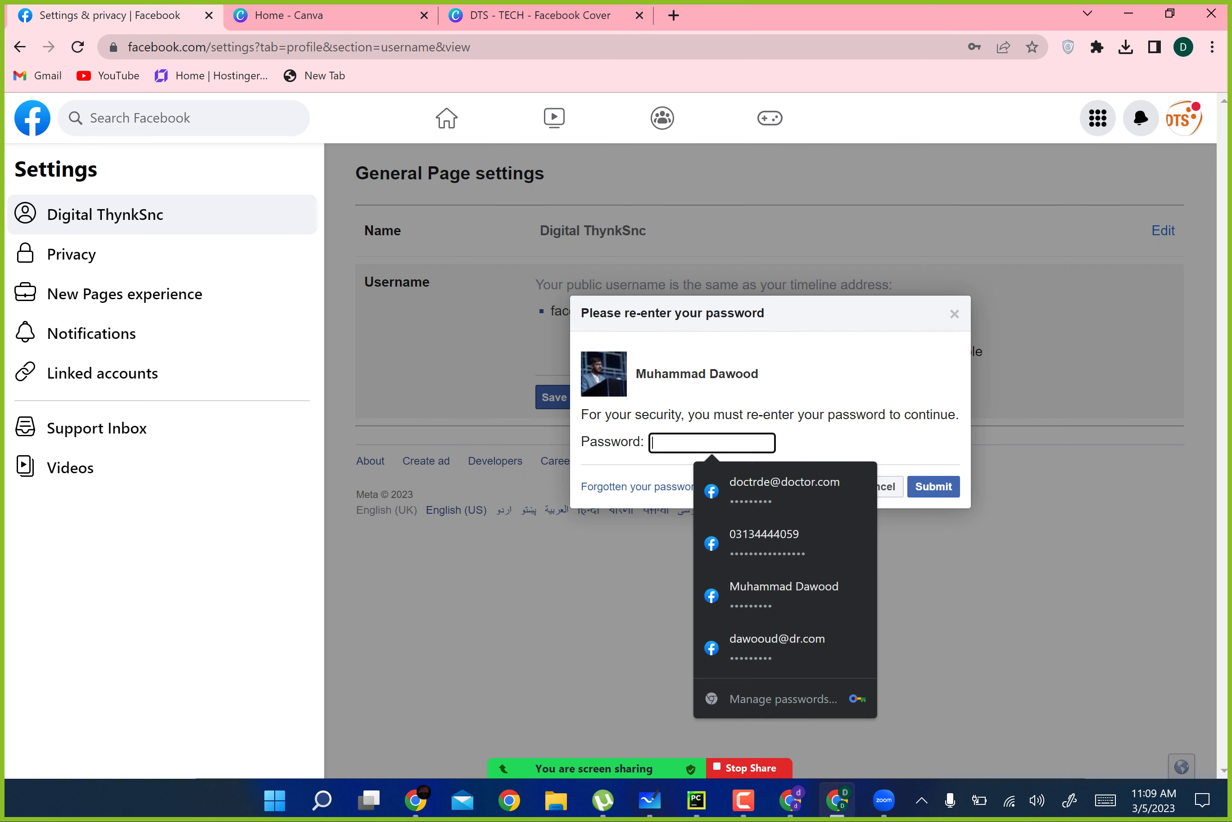
text(•••••••••)
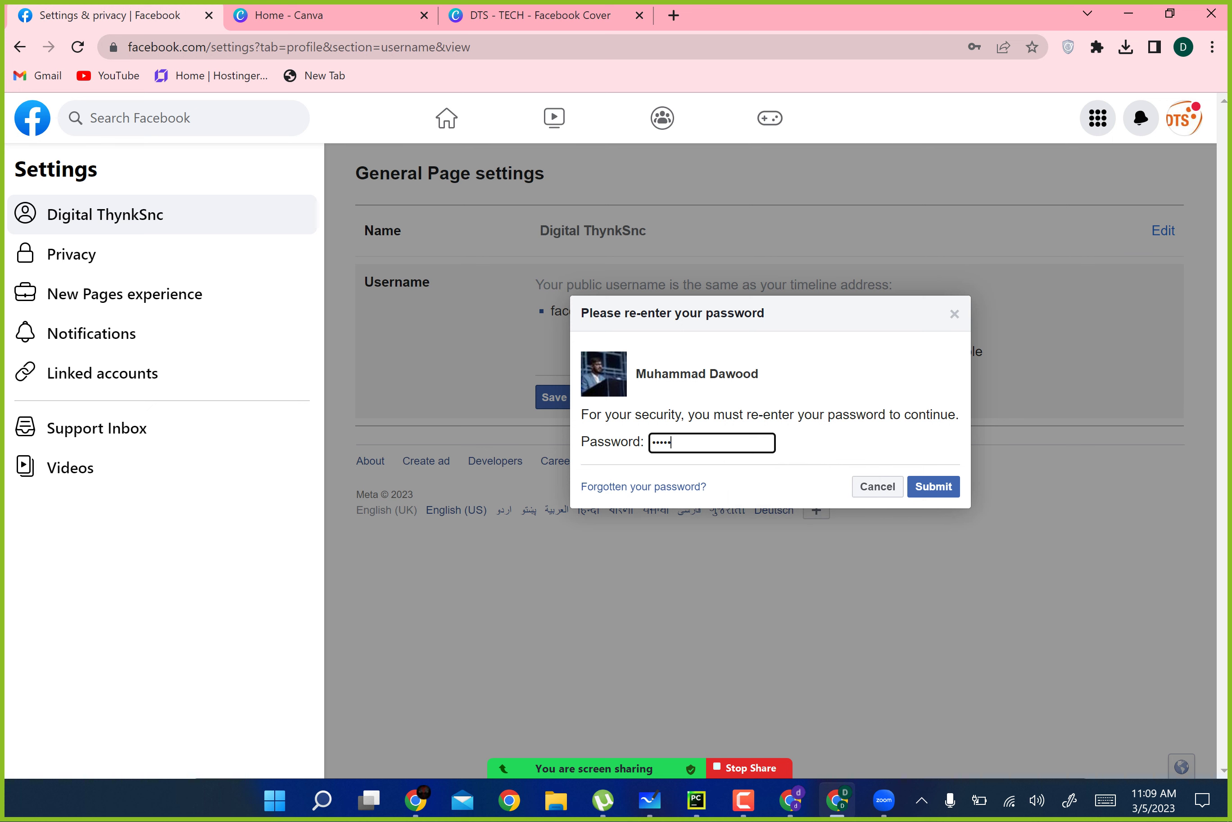
key(Return)
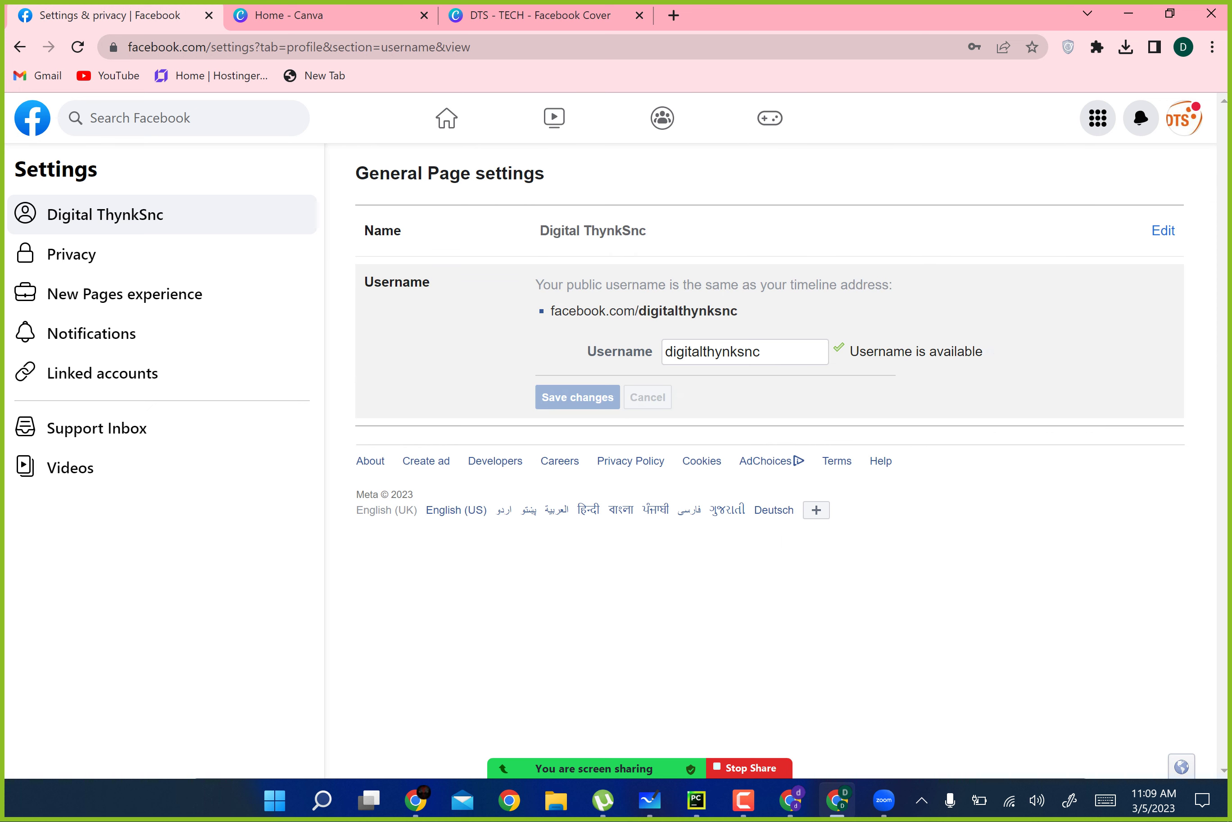
key(Down)
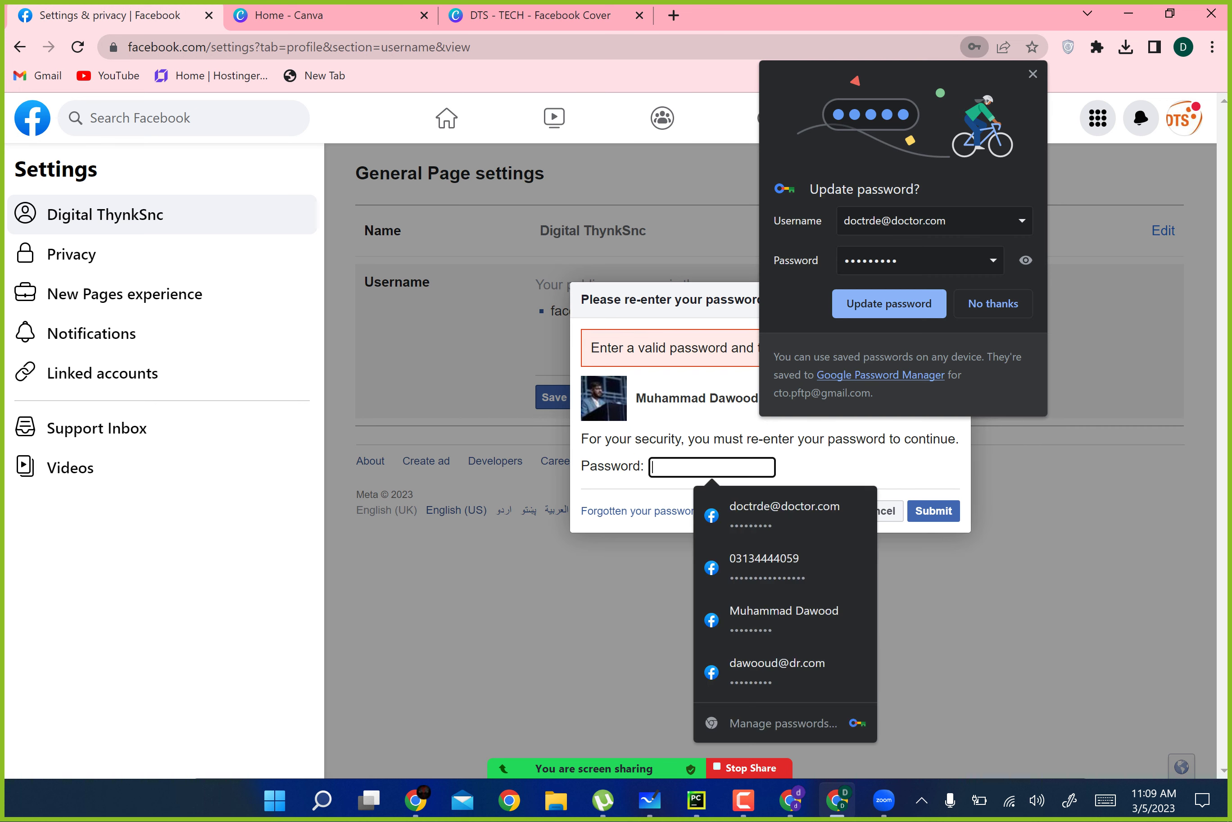
text(•••••••••)
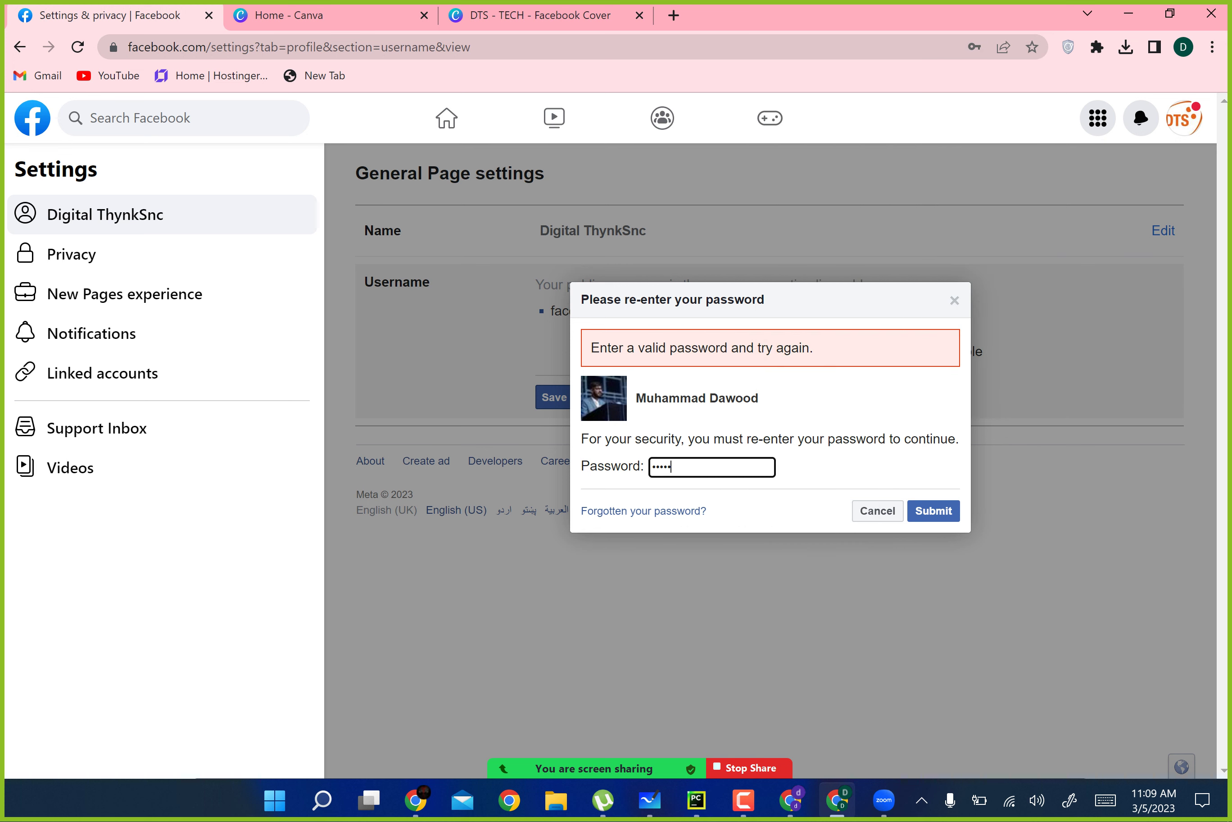
key(Return)
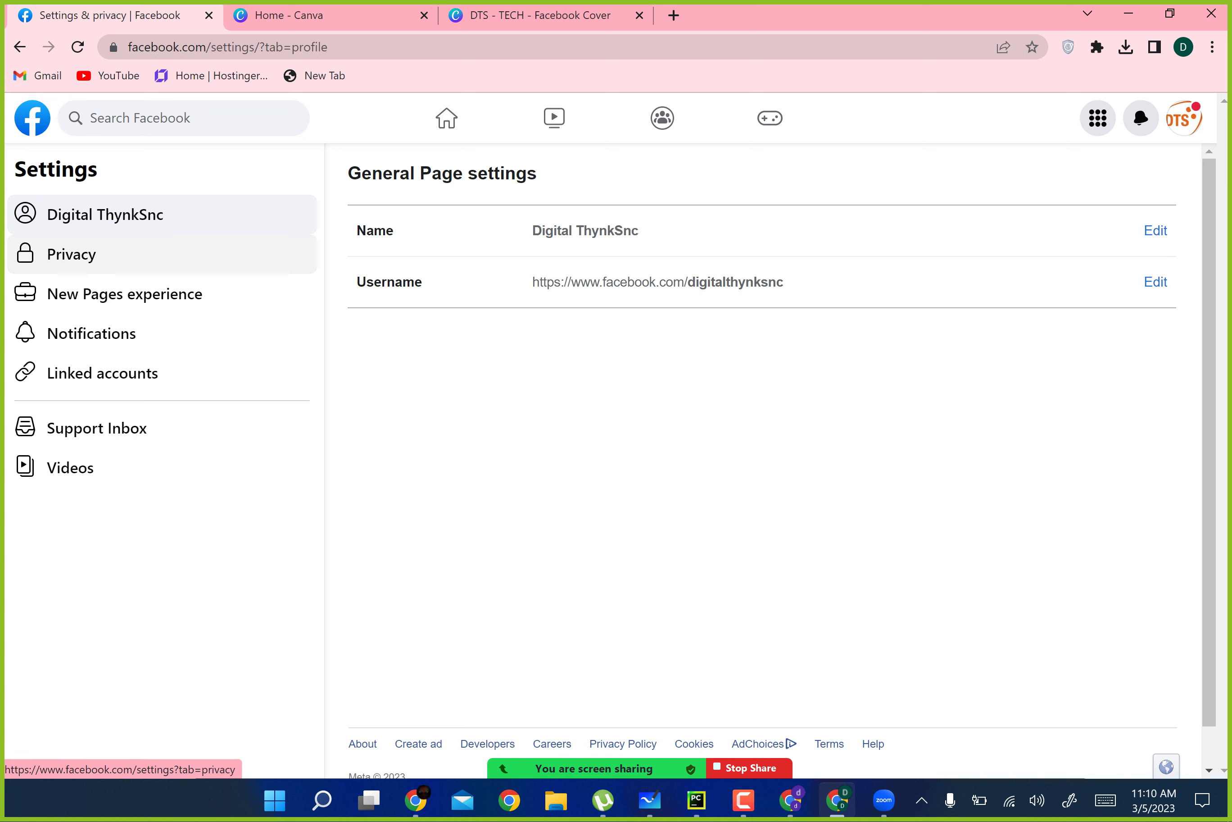
click(71, 254)
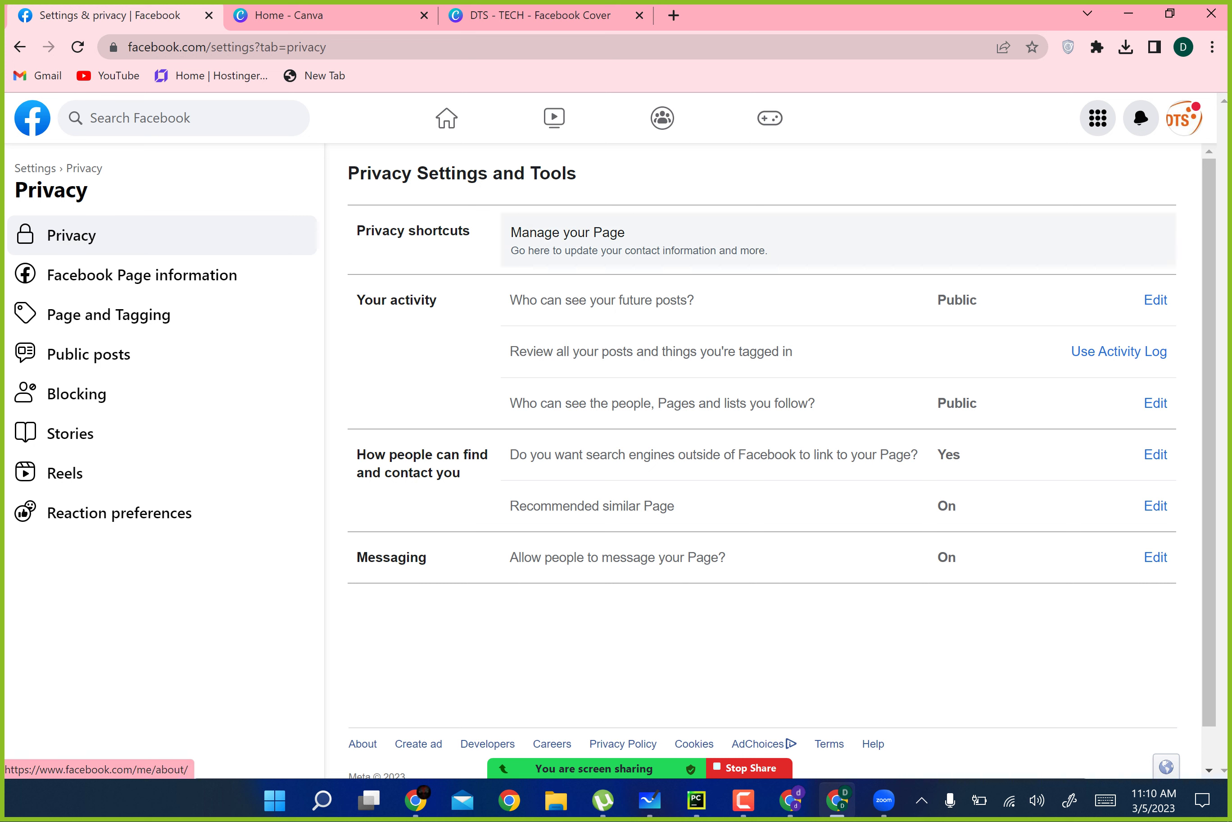
click(1155, 557)
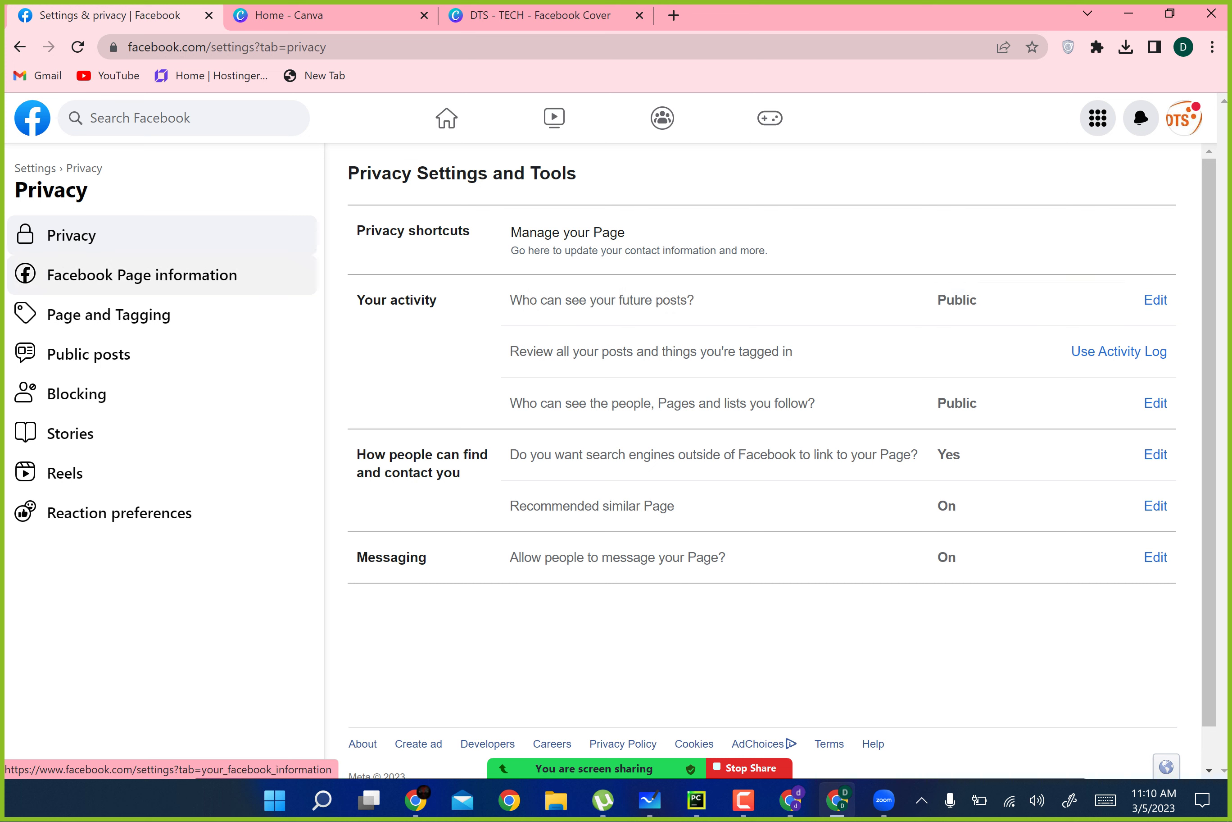
click(142, 274)
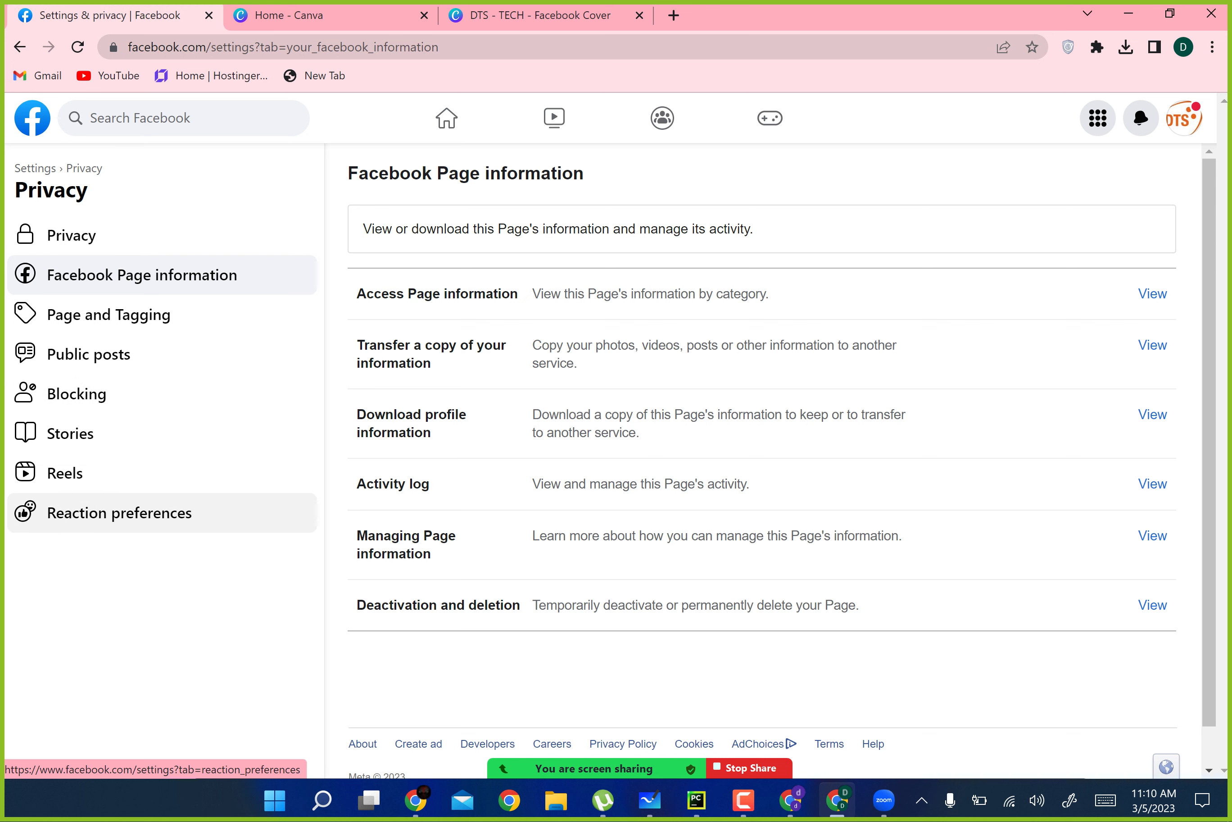
click(119, 512)
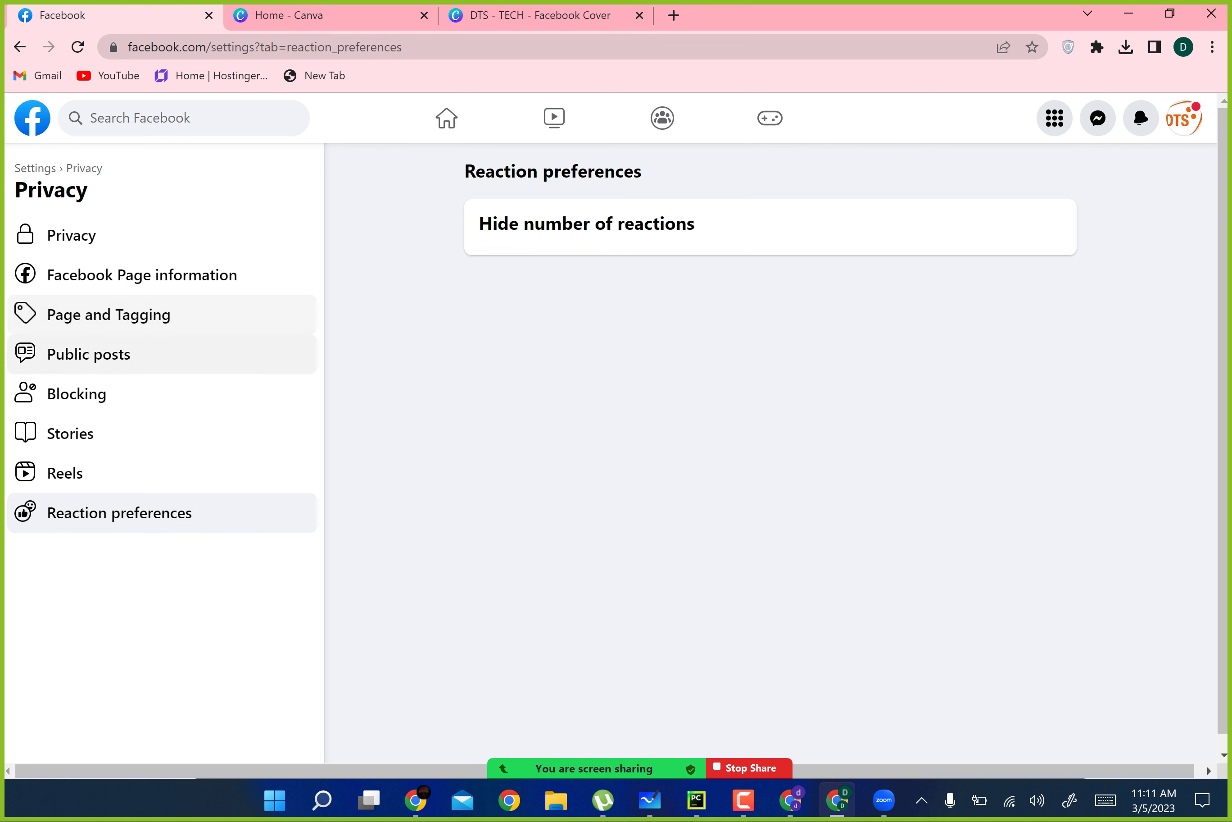
click(35, 168)
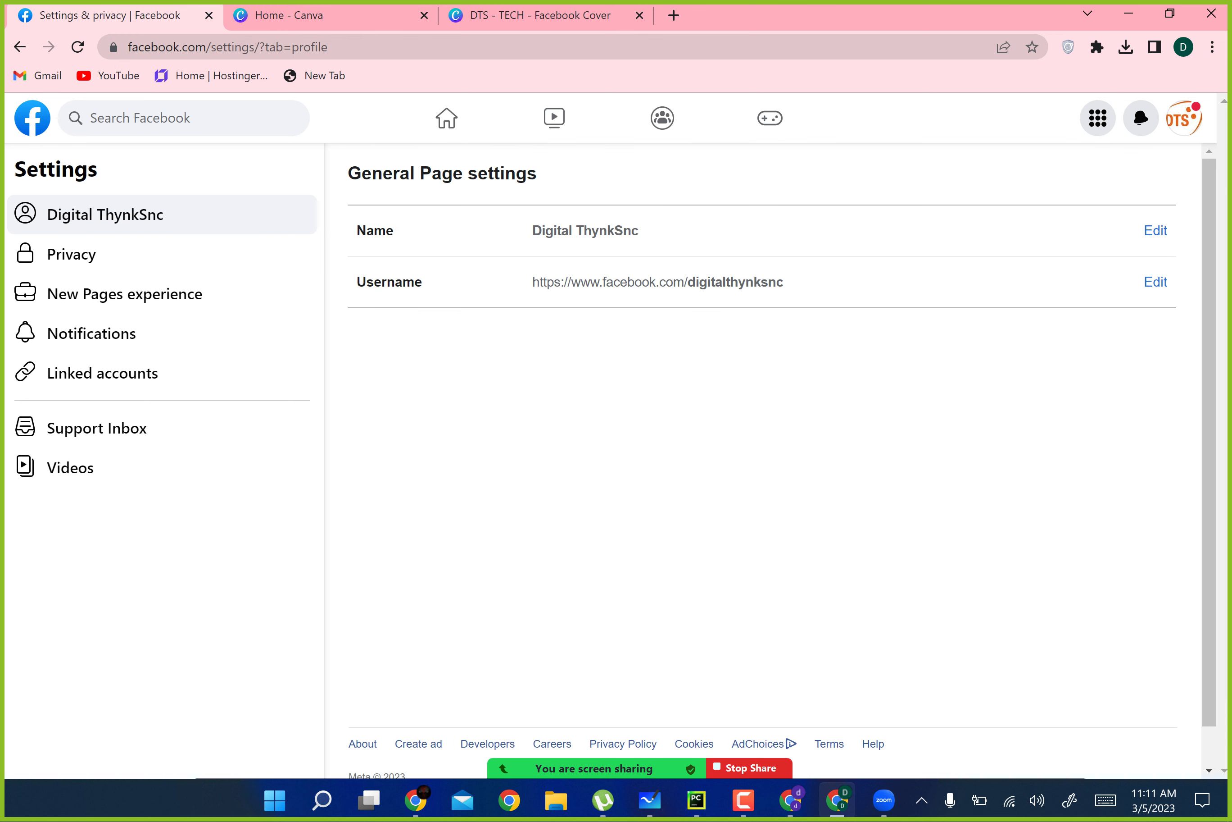
Step: Go from the home feed to the Digital ThynkSnc page and launch its Meta Business Suite
click(32, 118)
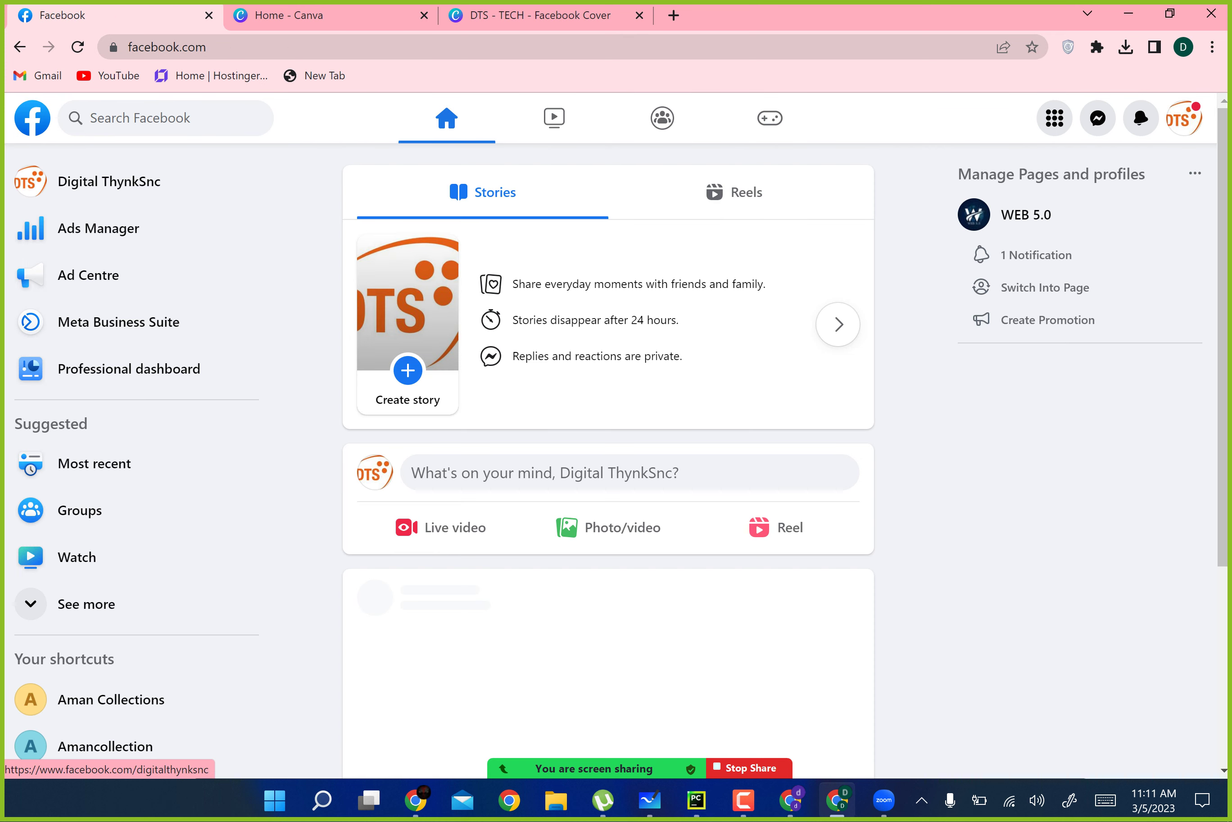
click(109, 181)
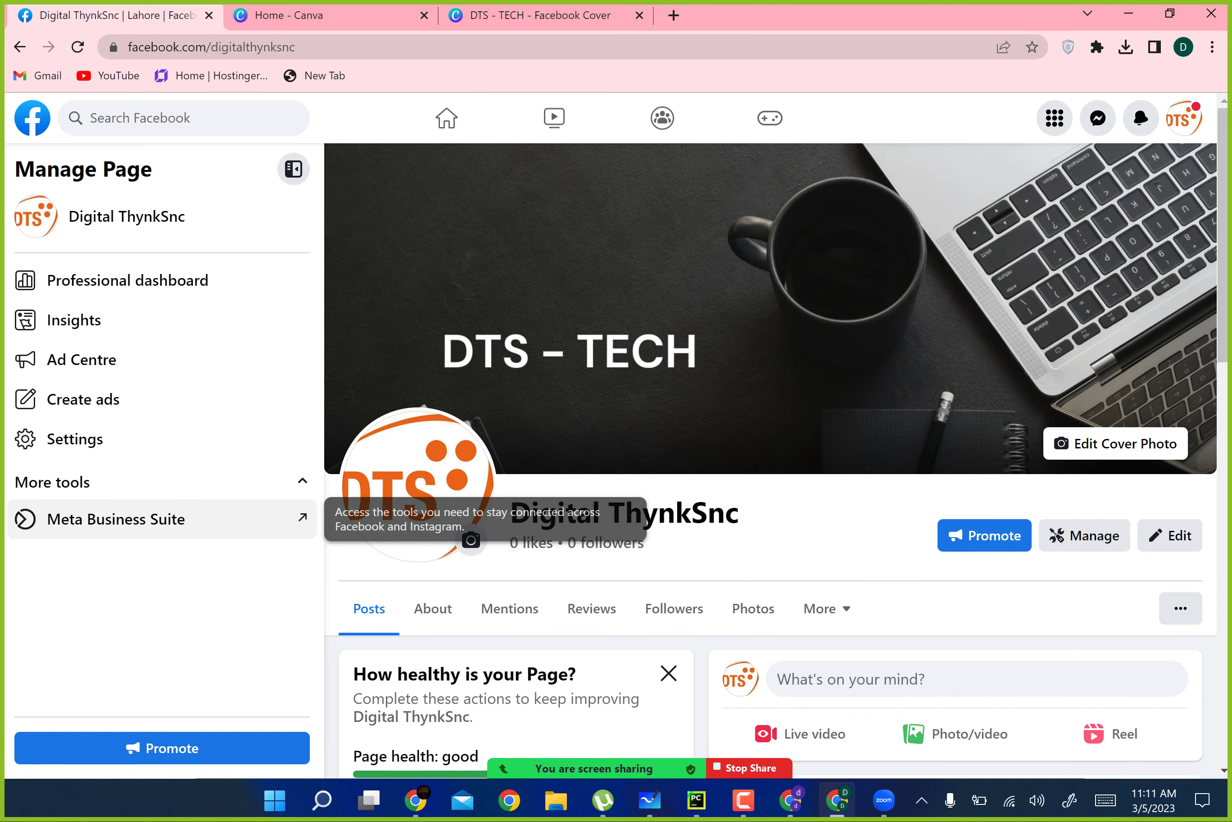
click(116, 518)
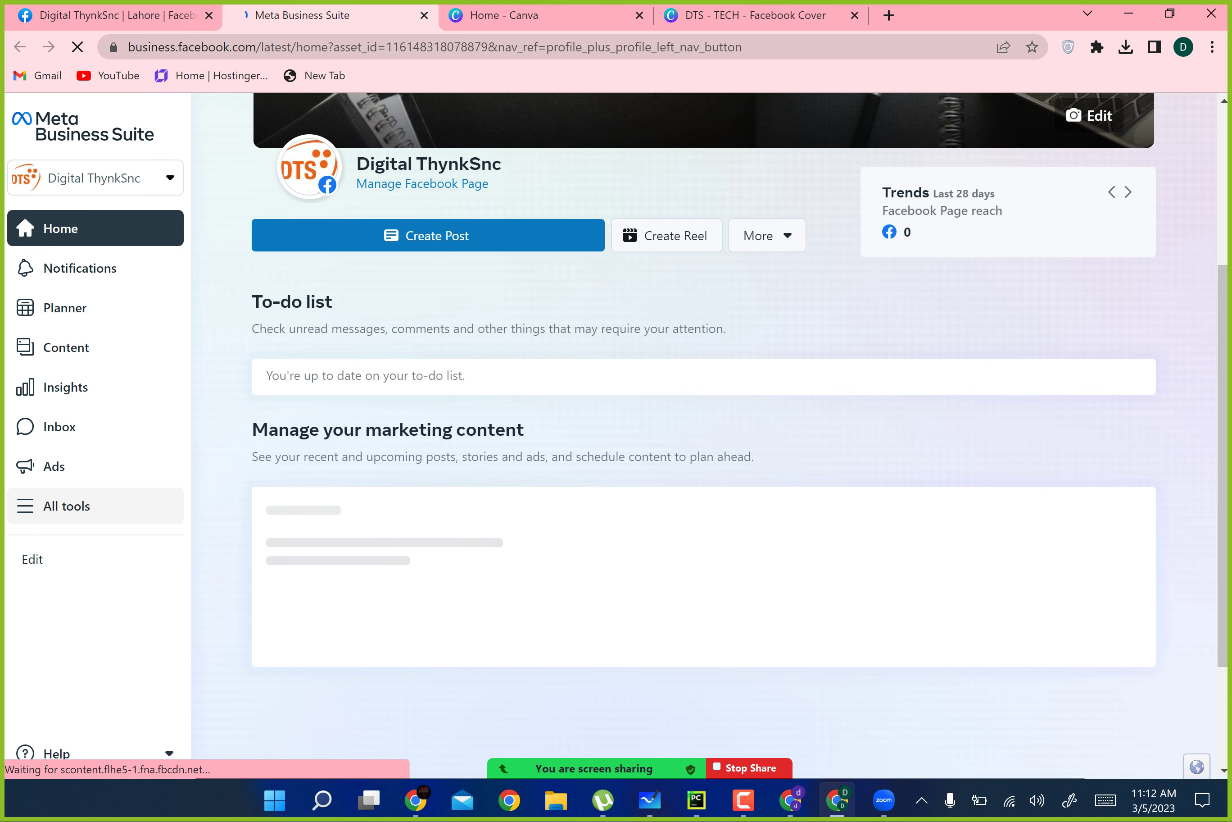
Step: From All tools, view the page, check its empty Services list, and switch to the Digital ThynkSnc tab
click(95, 505)
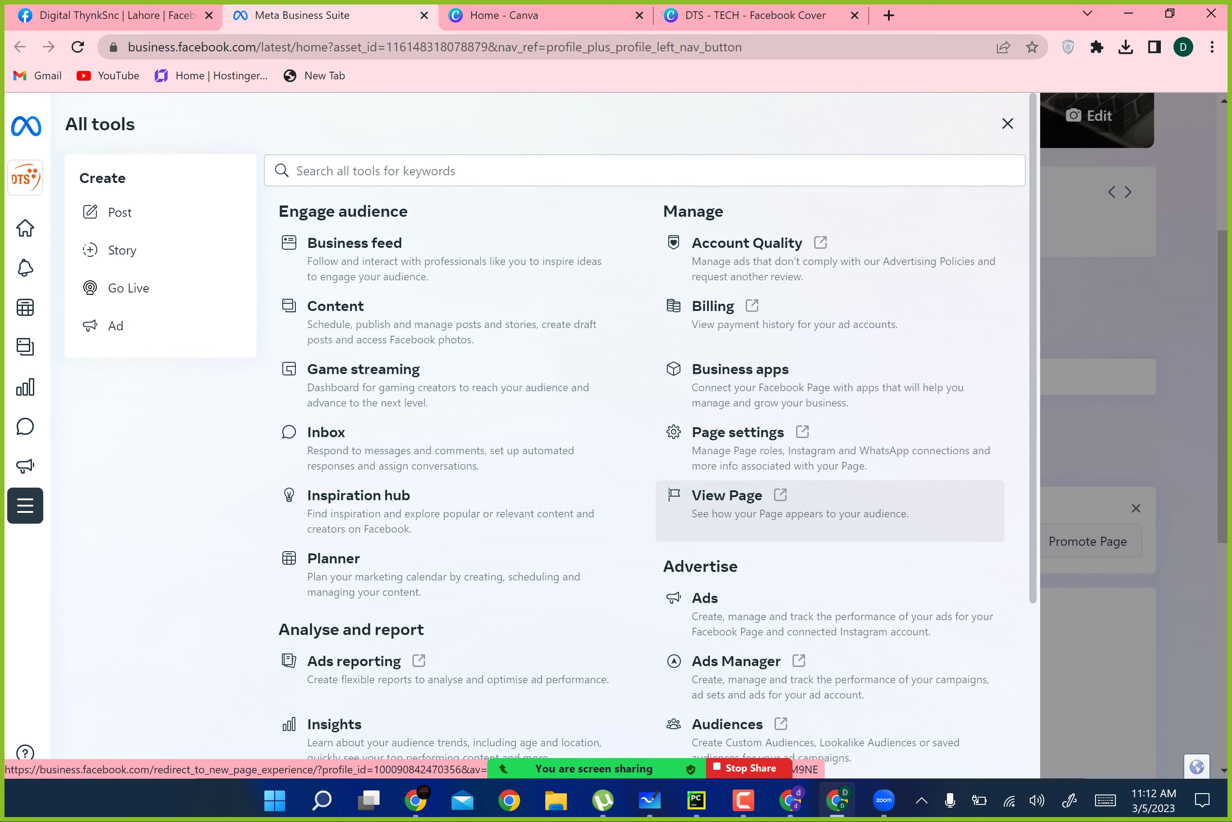
click(727, 501)
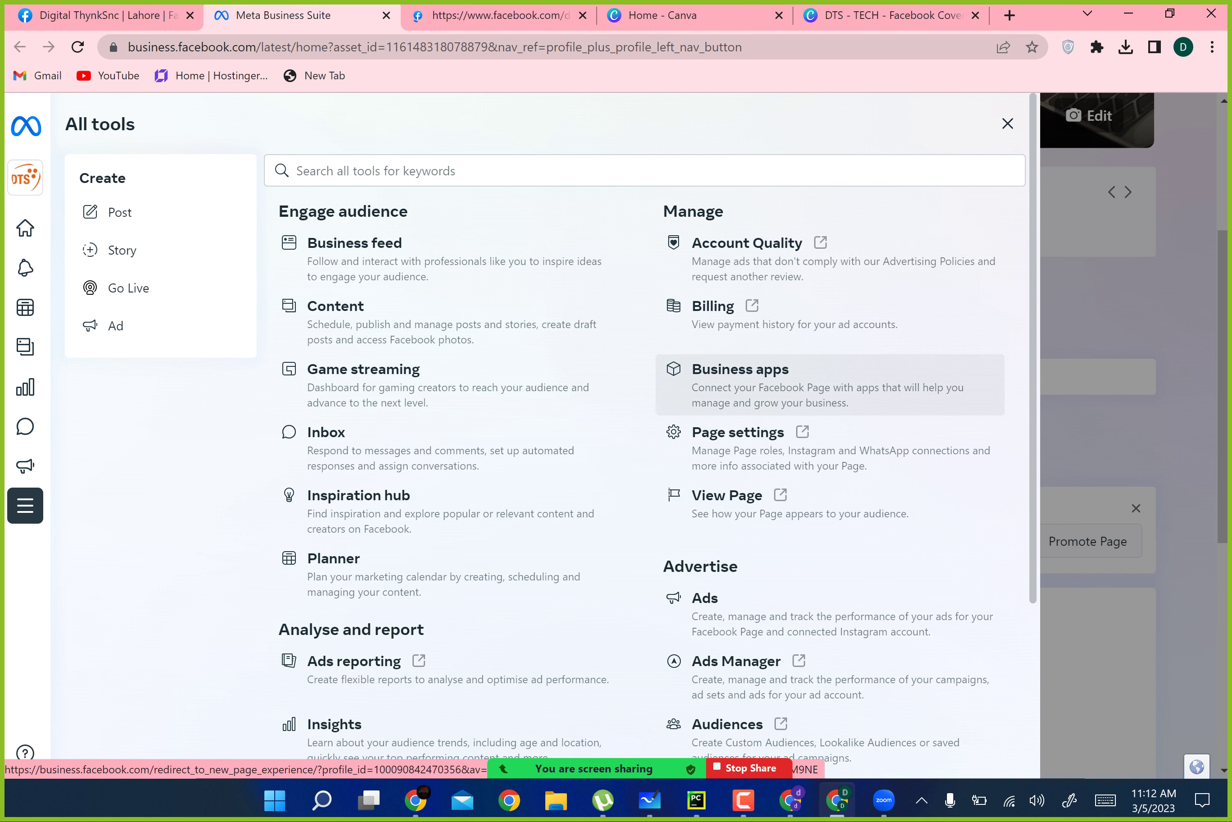
scroll(830, 588, down, 2)
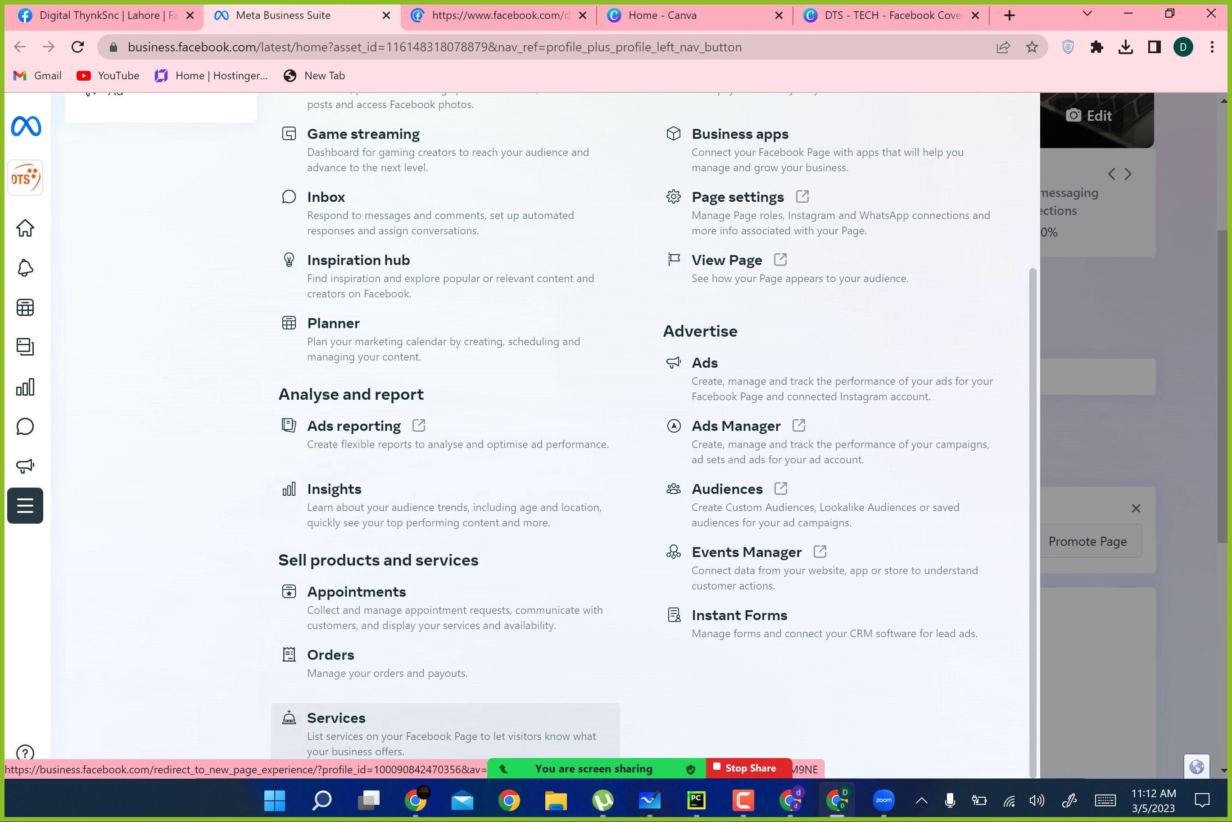
click(336, 720)
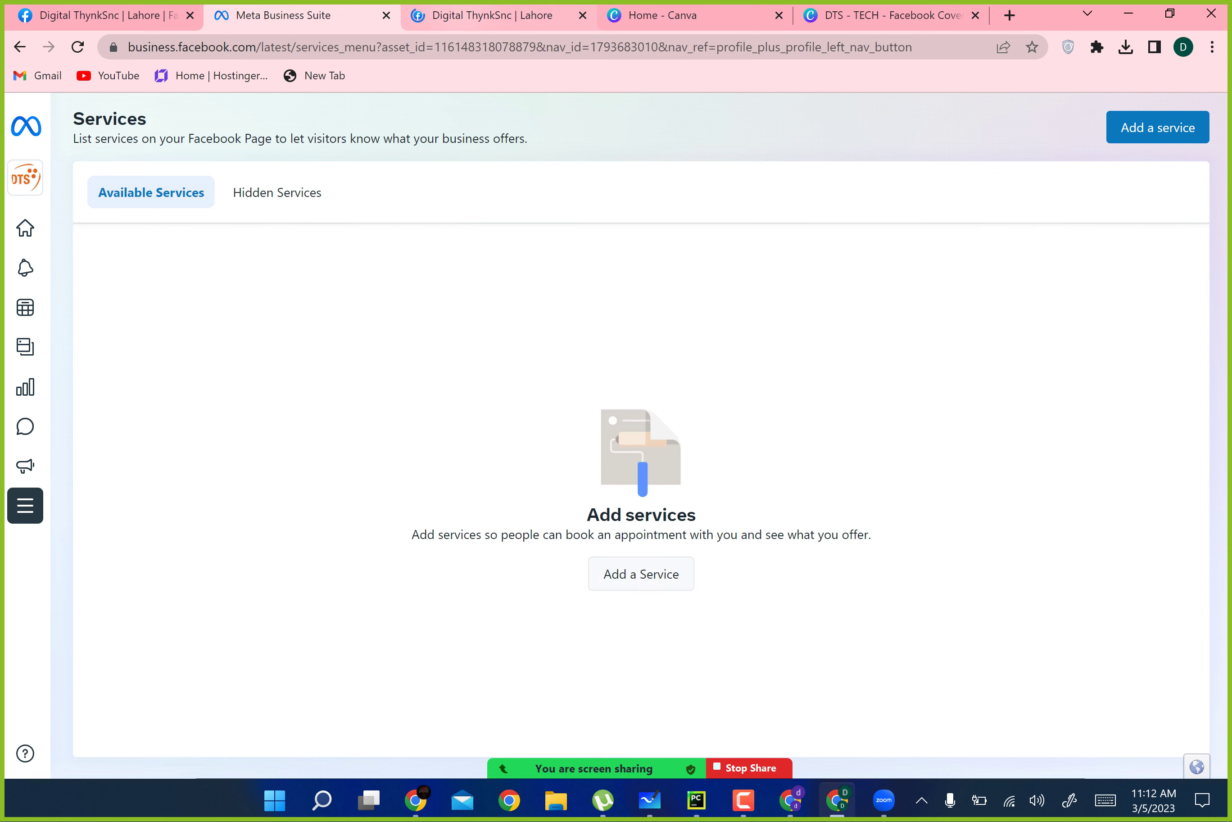
click(488, 15)
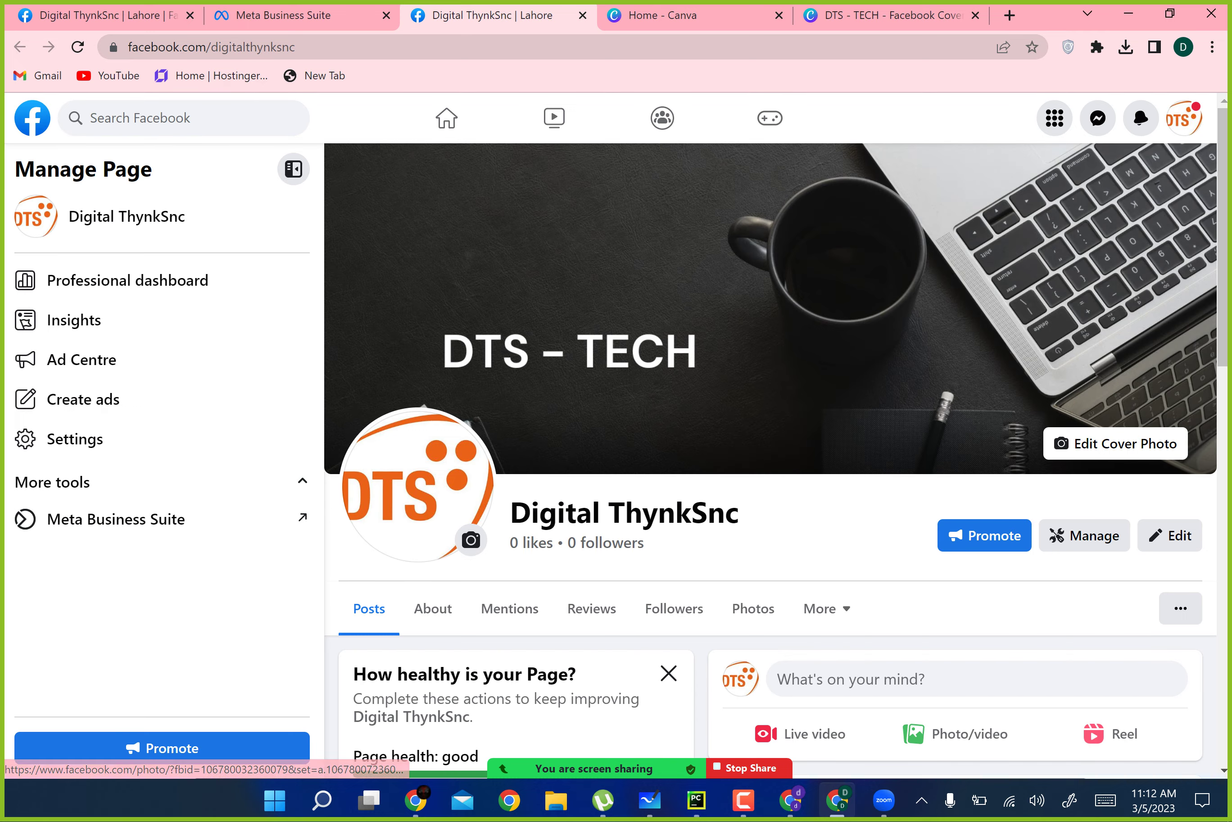
Step: Dismiss the Edit Page dialog and open the Professional dashboard via Manage
scroll(774, 402, down, 3)
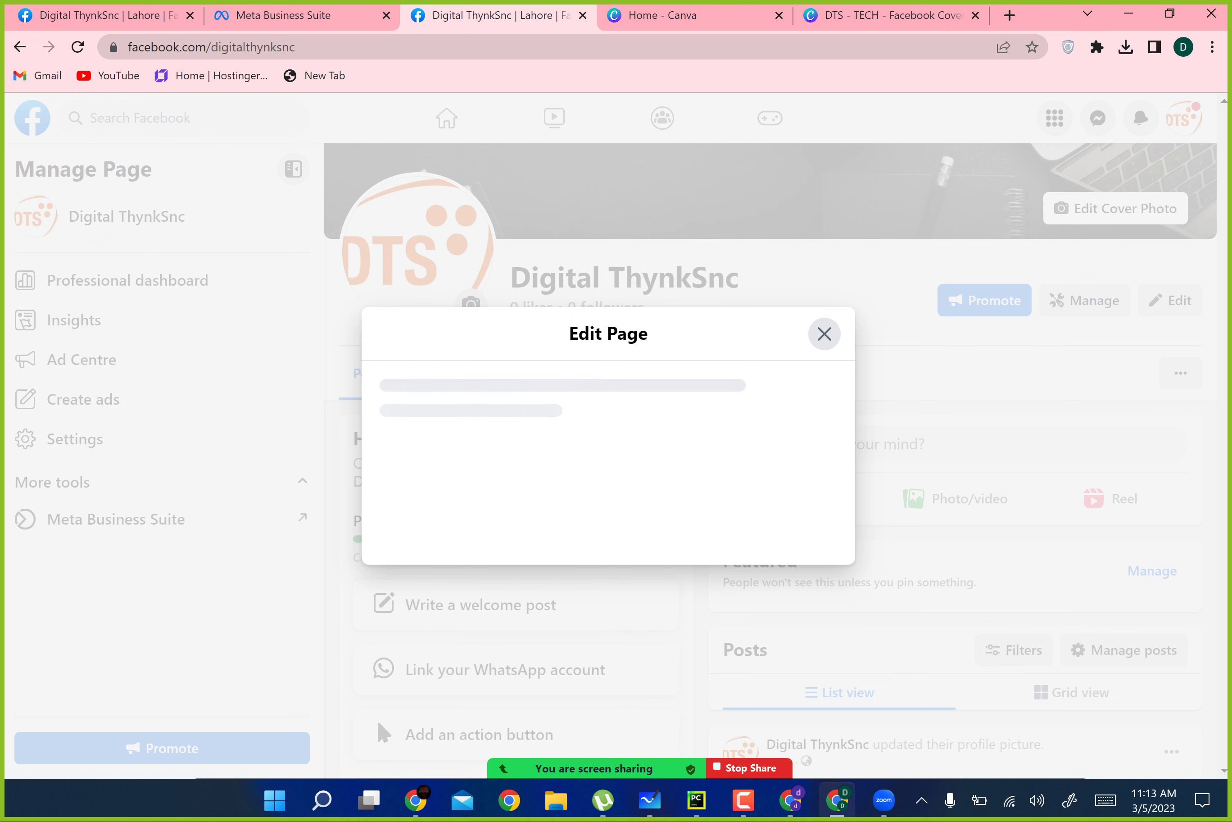
scroll(609, 424, down, 15)
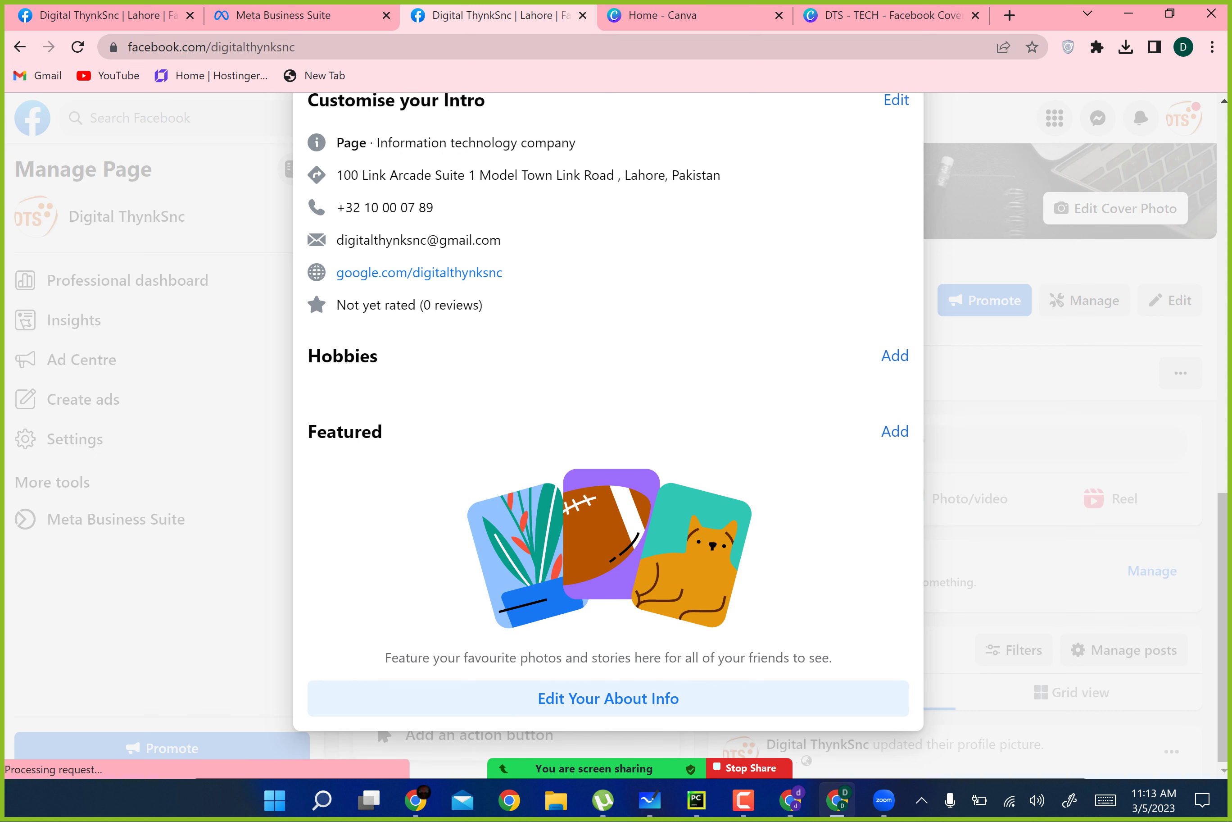
scroll(608, 424, up, 2)
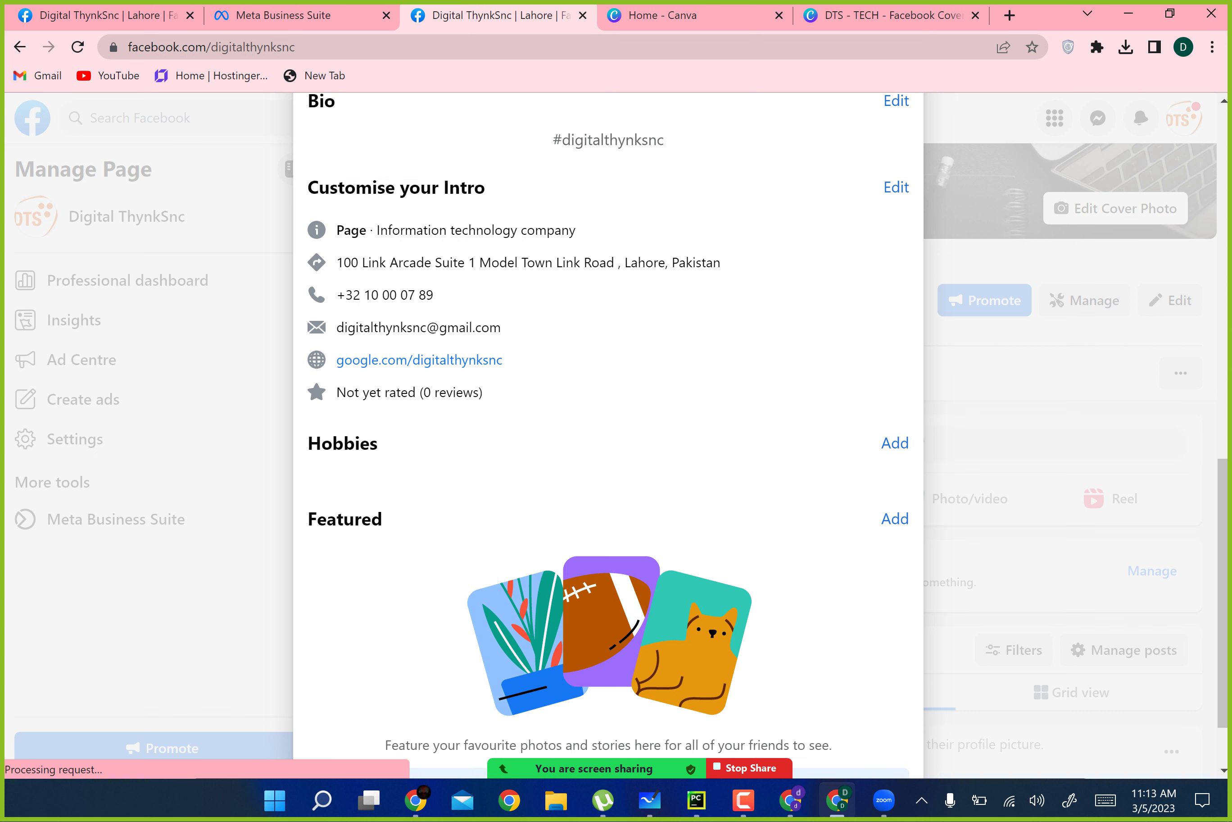
scroll(608, 424, down, 2)
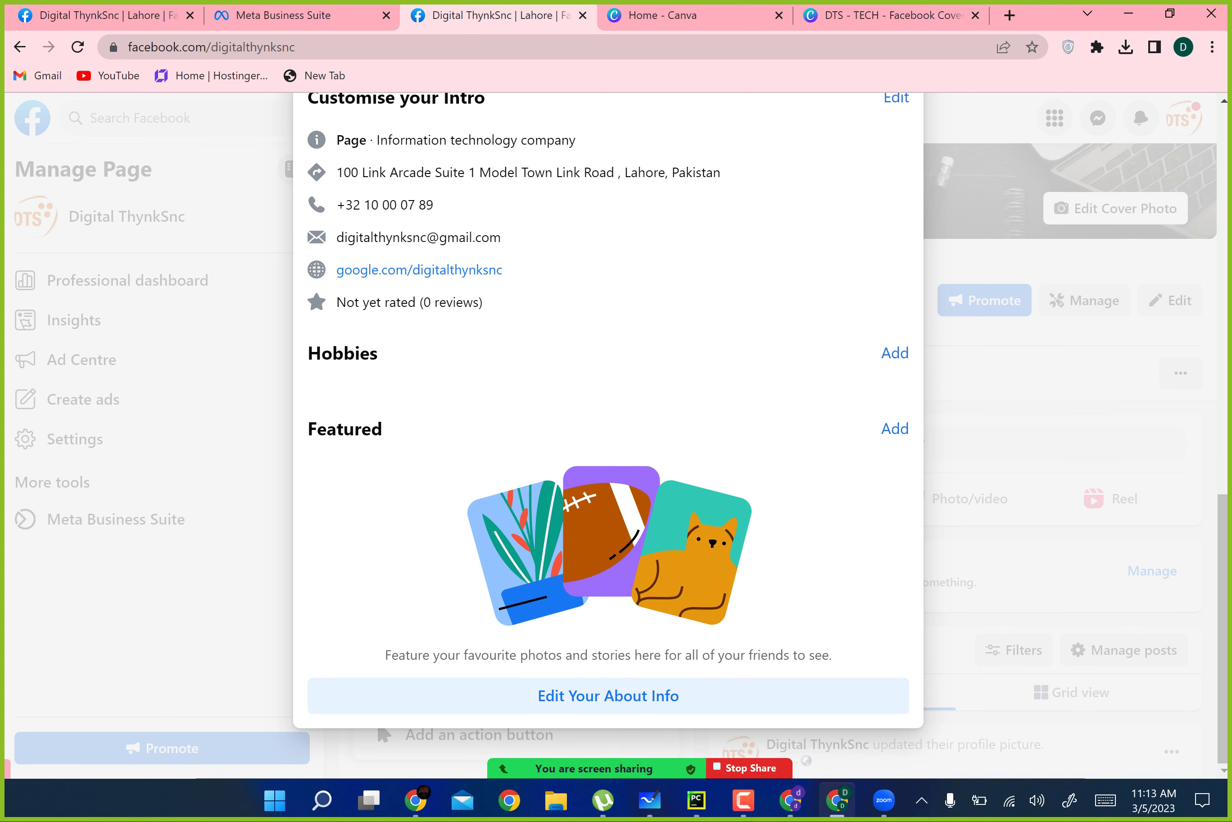
scroll(608, 424, up, 12)
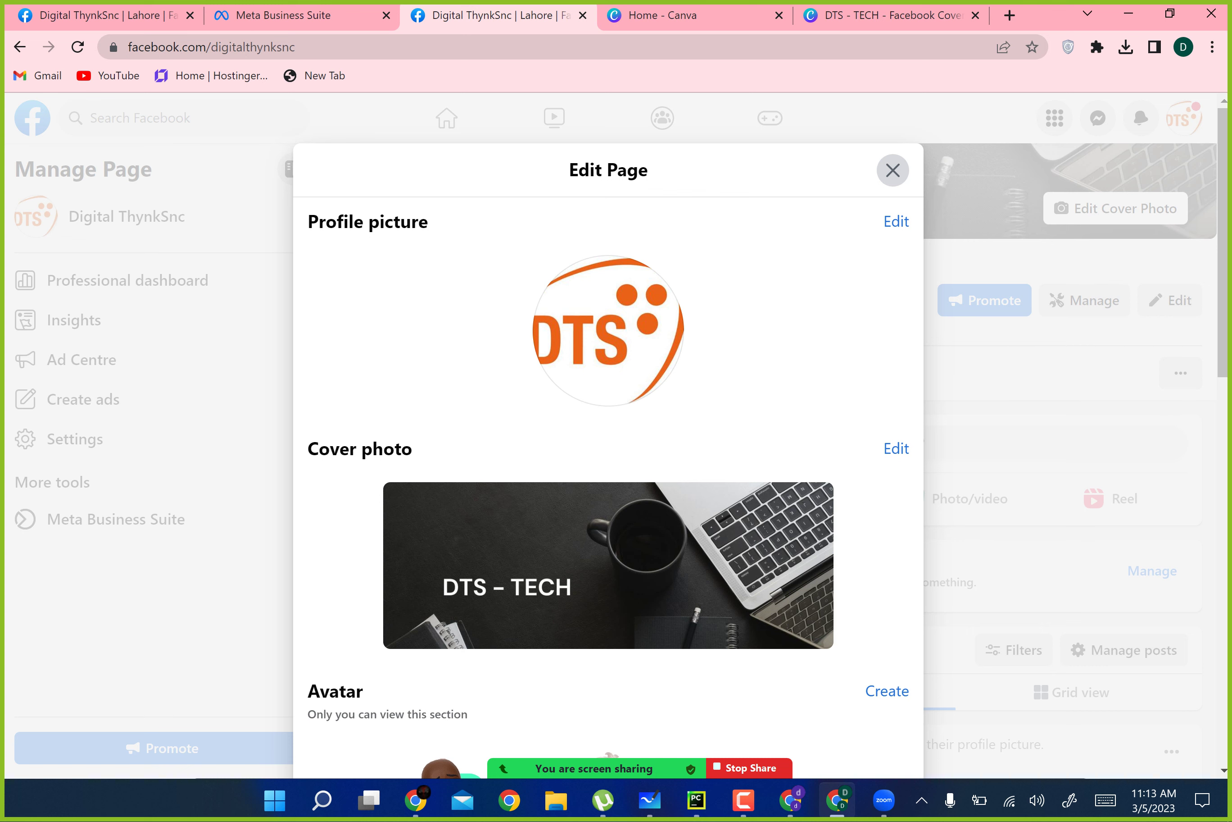
scroll(608, 423, down, 12)
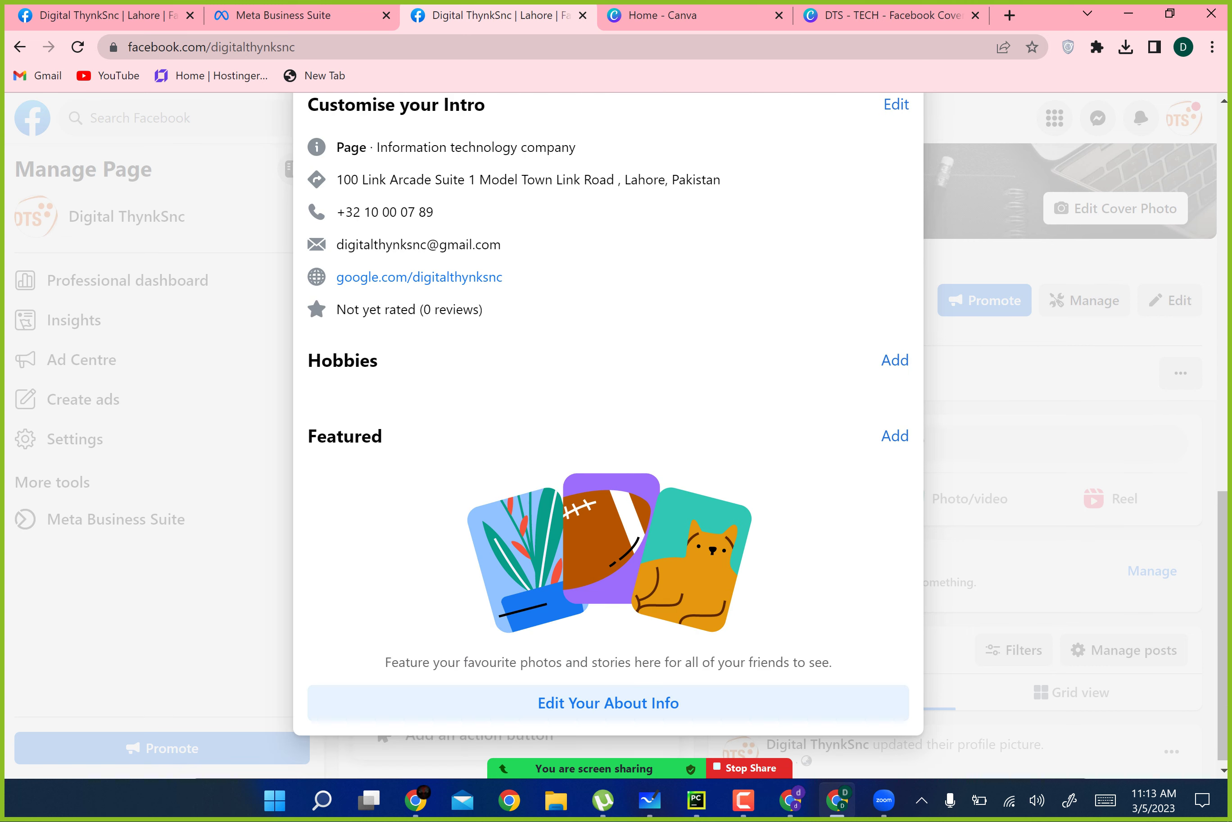
scroll(608, 423, up, 1)
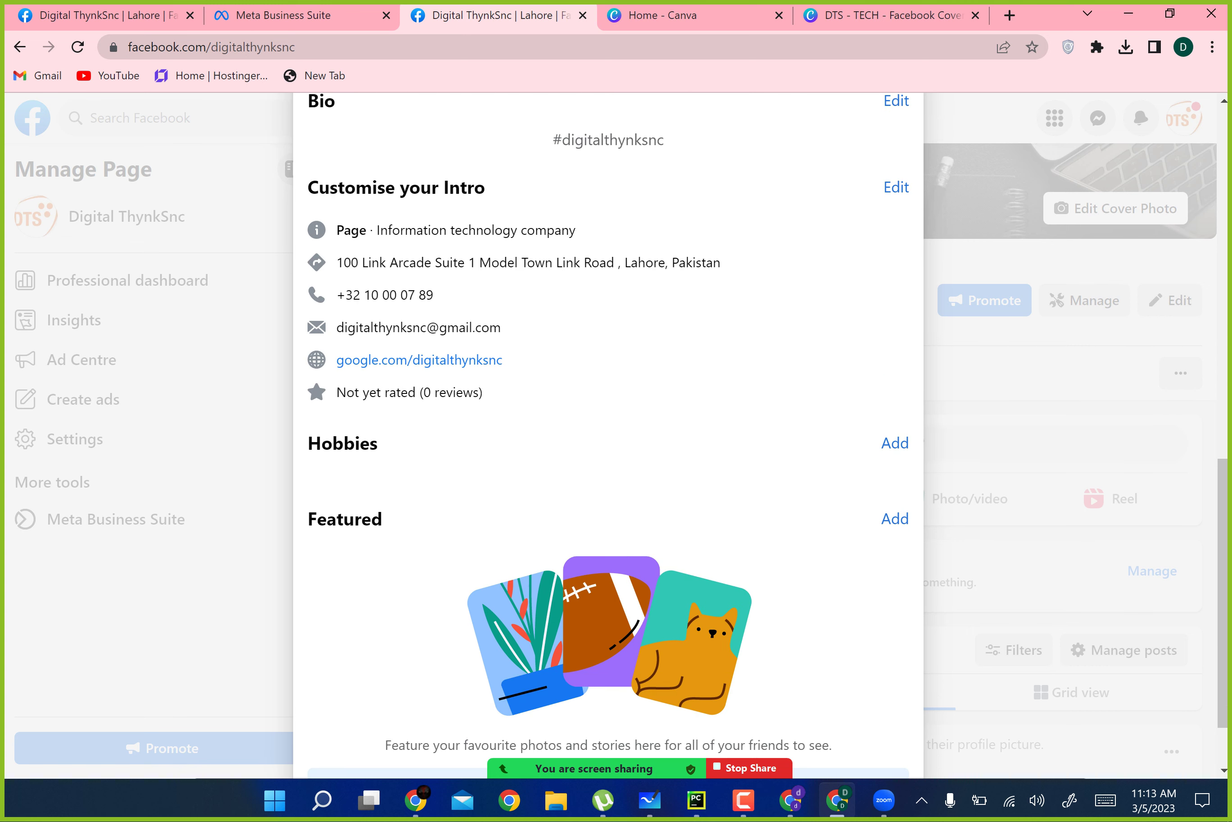
scroll(608, 424, up, 14)
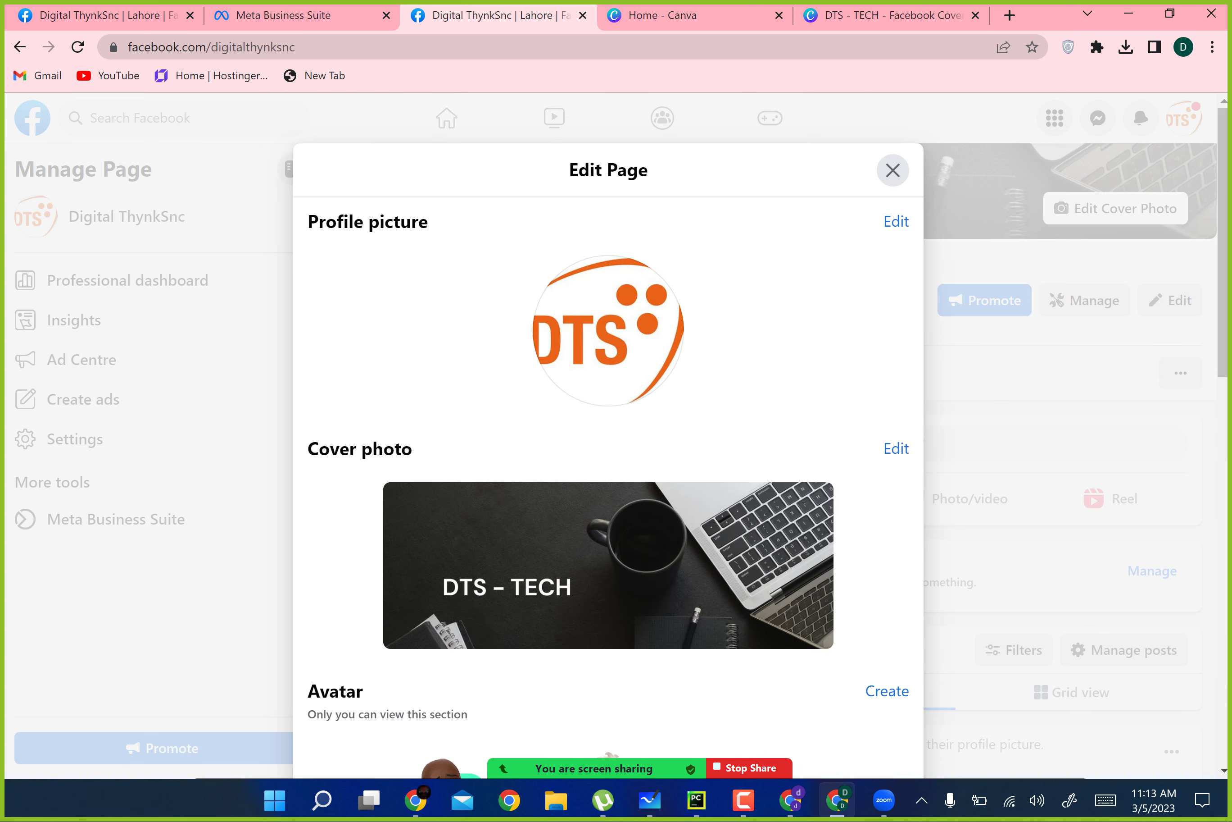
click(894, 171)
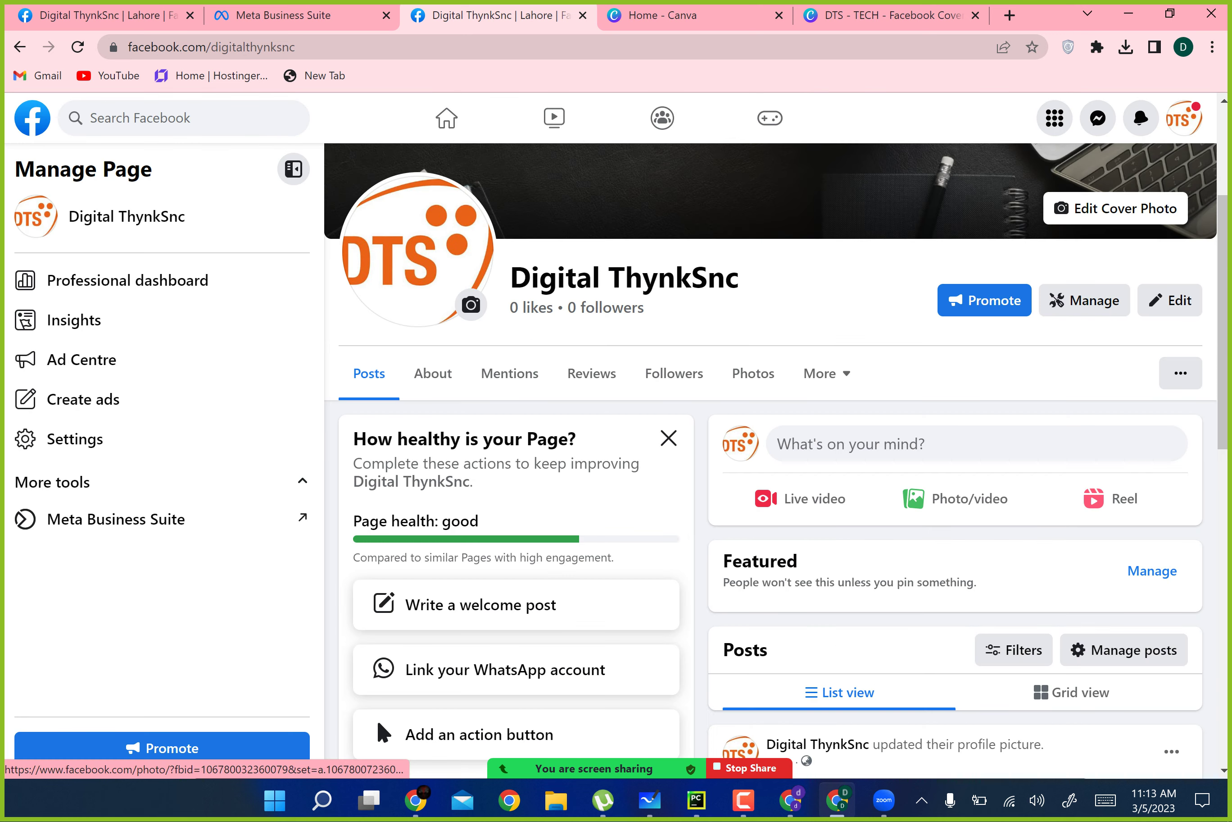
click(1084, 300)
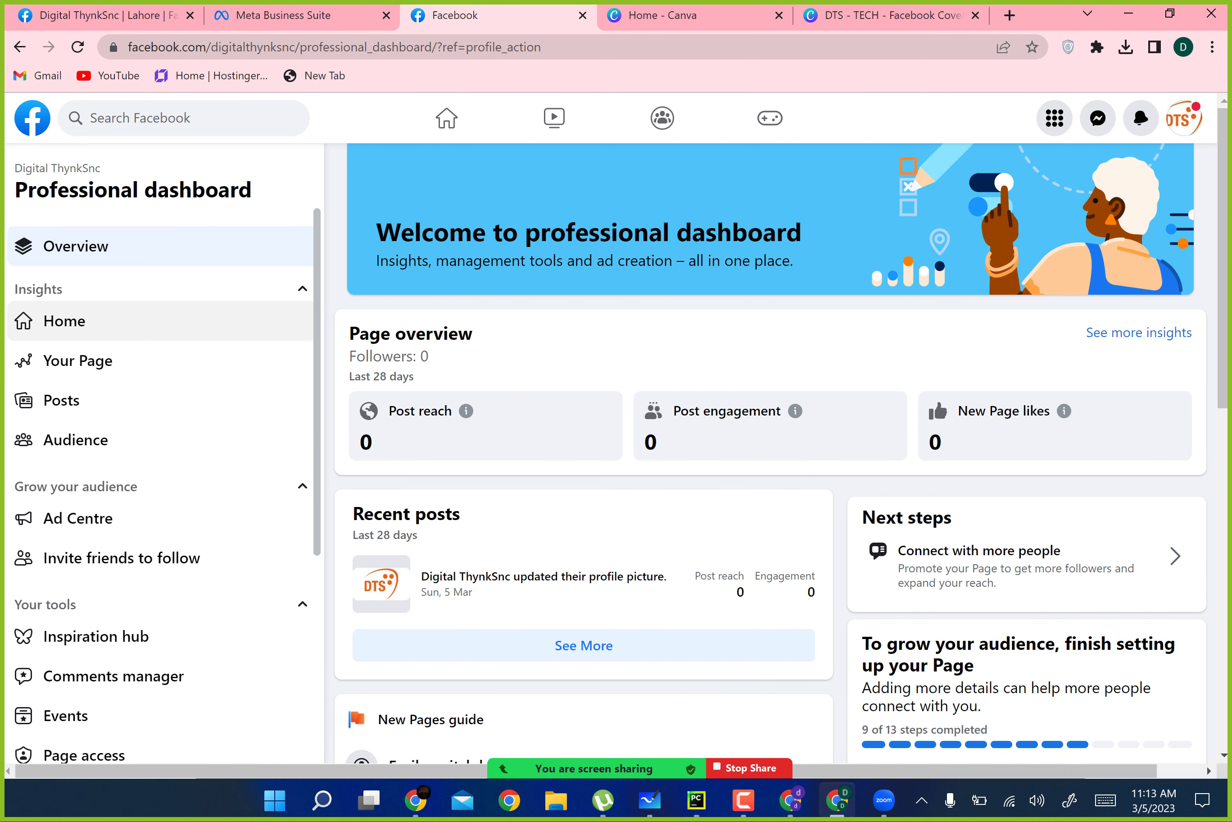
Step: Expand Platform tools with See more and open Business apps from the dashboard sidebar
scroll(159, 377, down, 6)
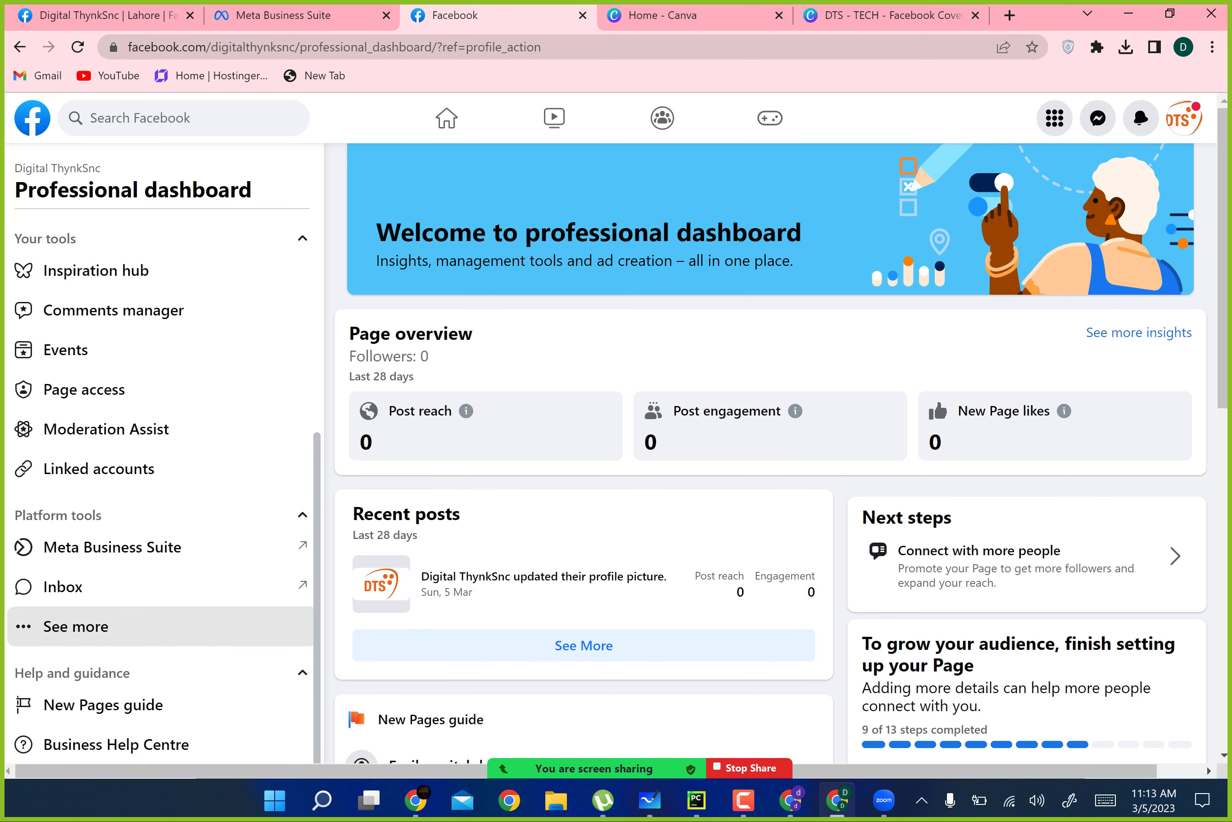
click(76, 626)
scroll(75, 626, down, 2)
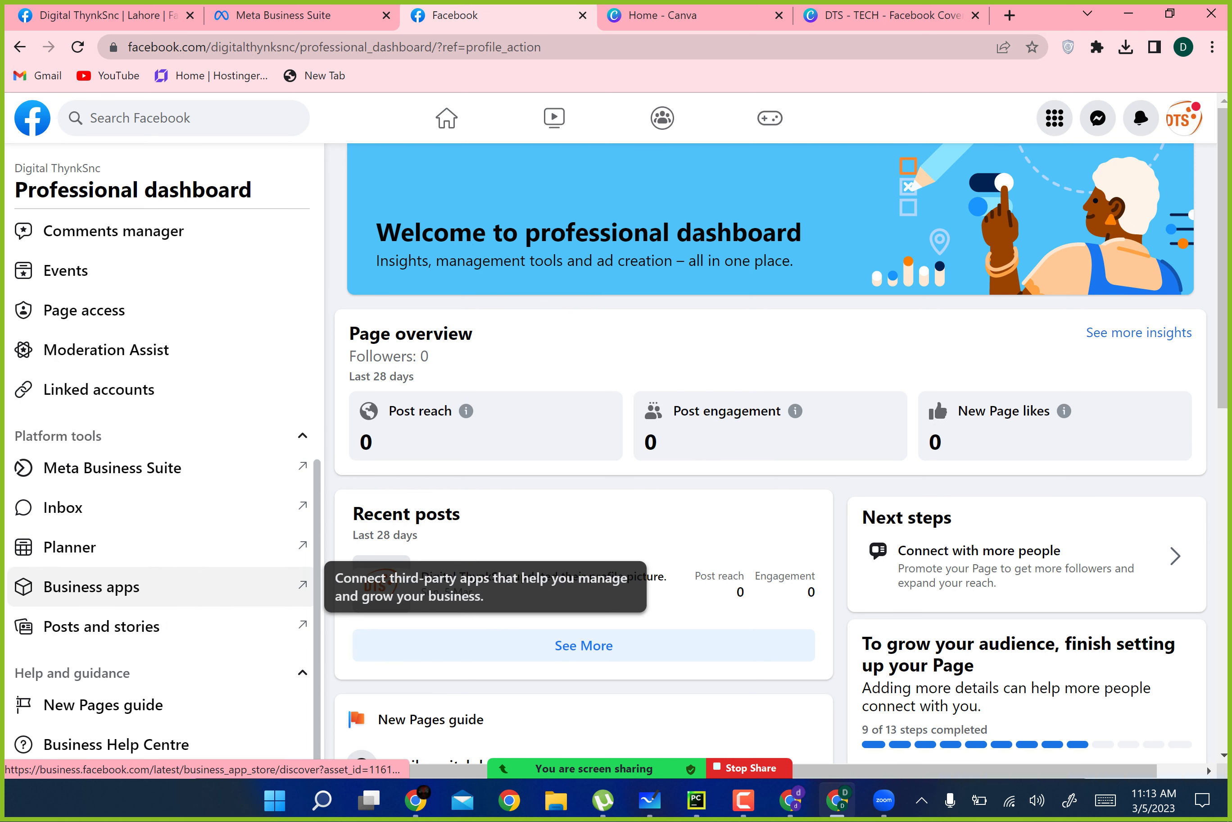
click(90, 586)
scroll(90, 583, up, 5)
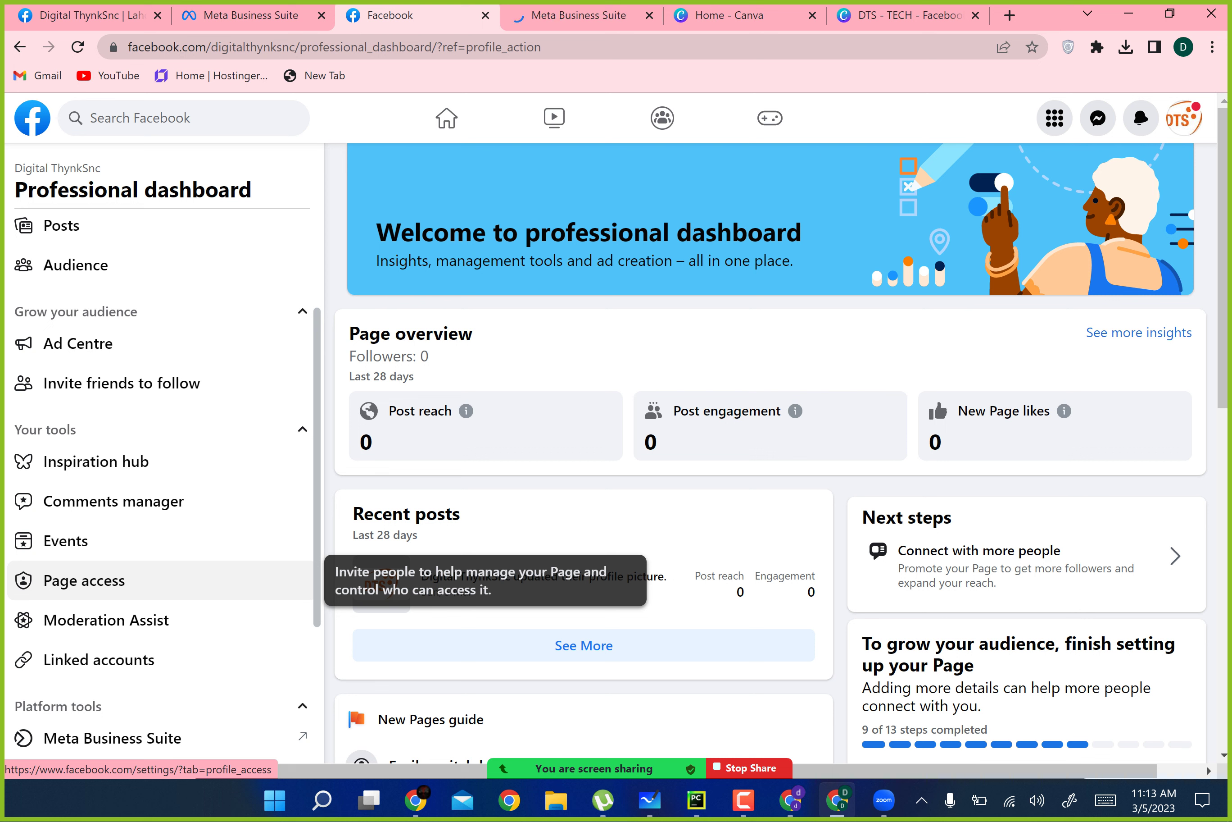
scroll(159, 581, up, 4)
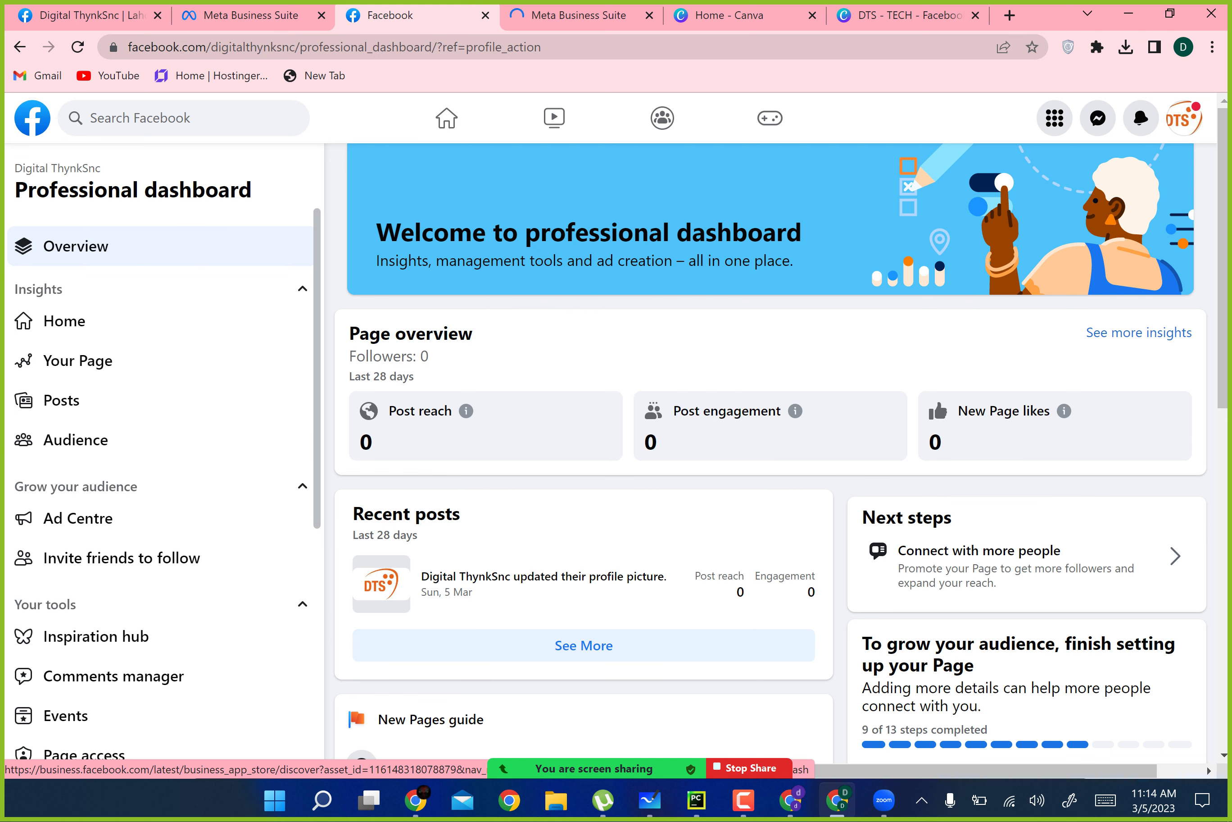
scroll(159, 580, down, 2)
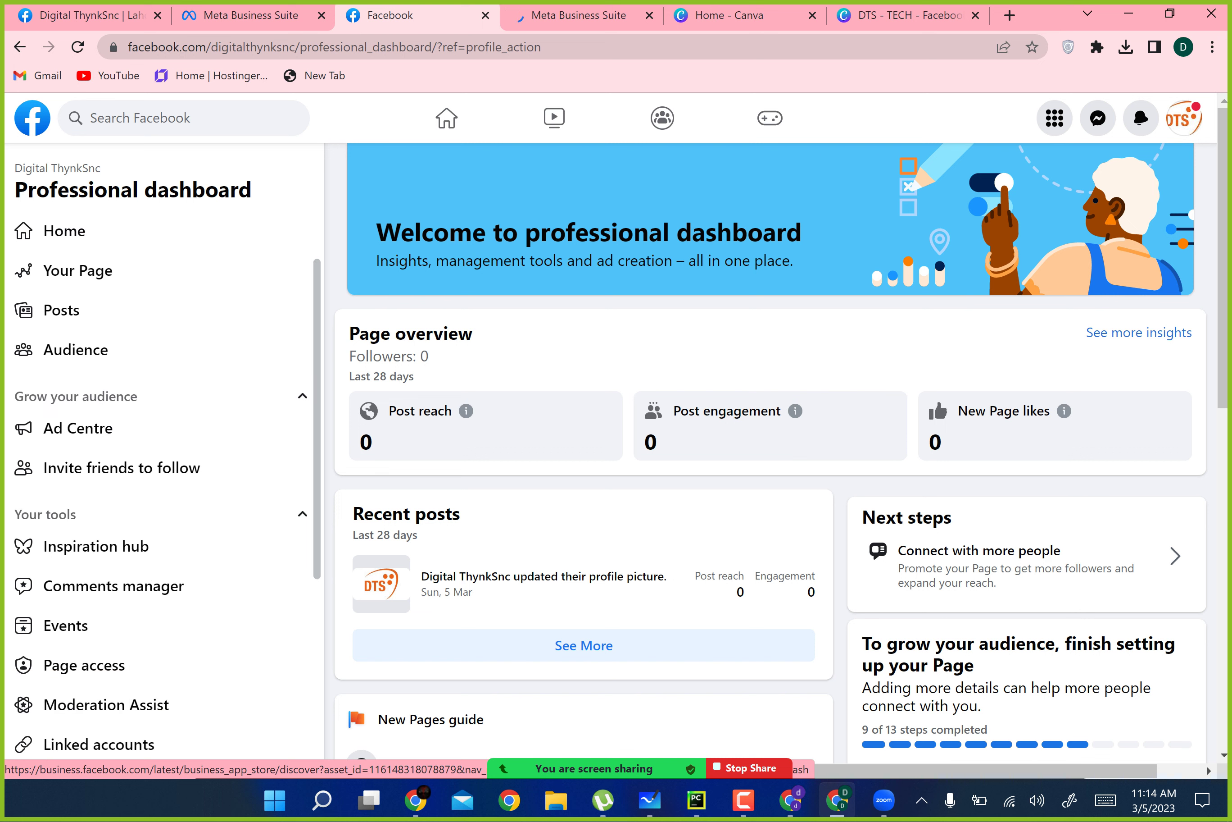
scroll(159, 581, down, 2)
scroll(159, 580, down, 5)
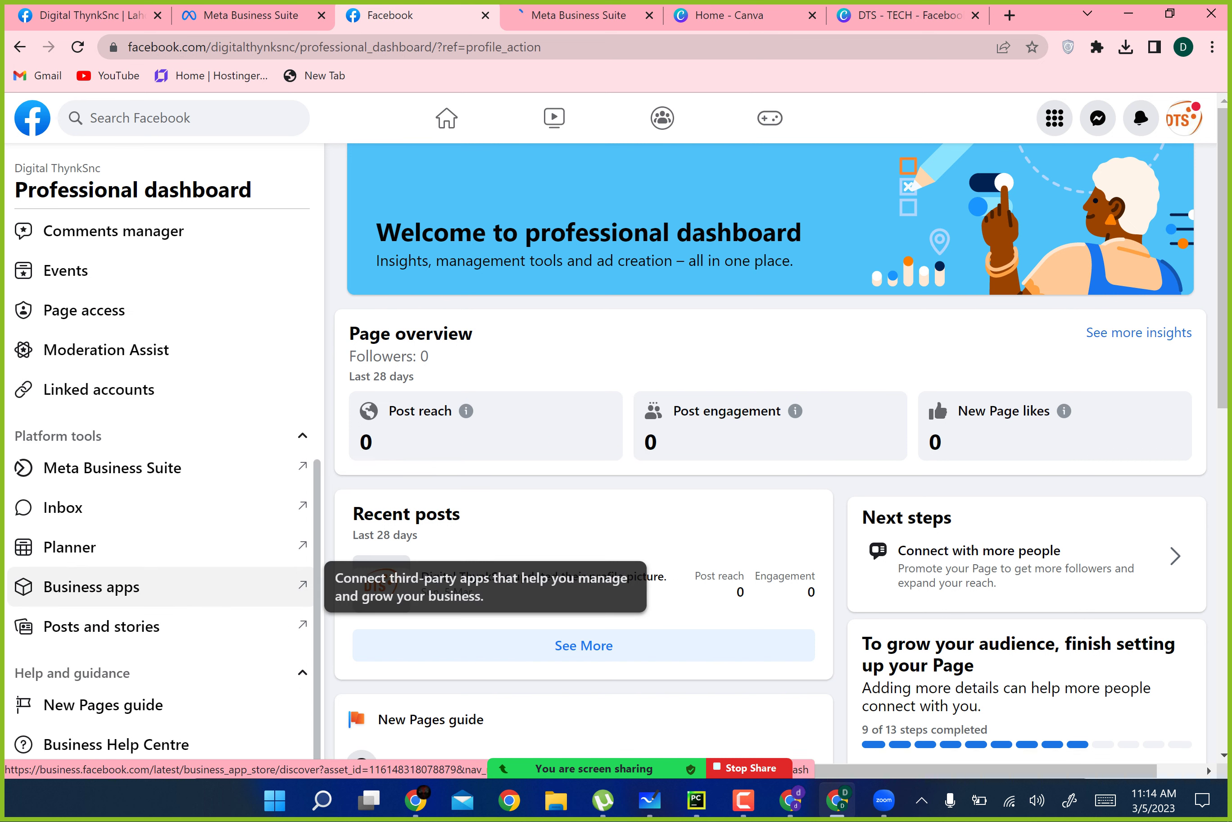
scroll(159, 546, up, 3)
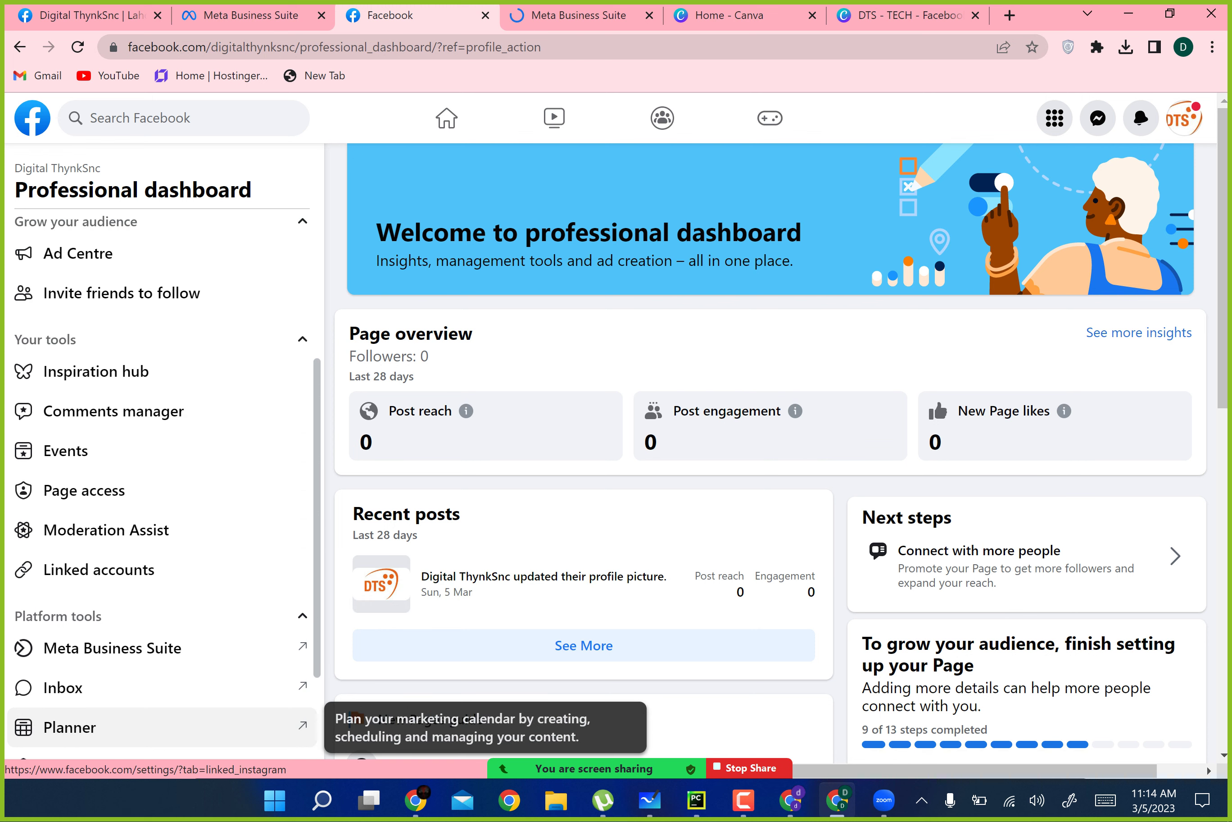
scroll(159, 349, down, 3)
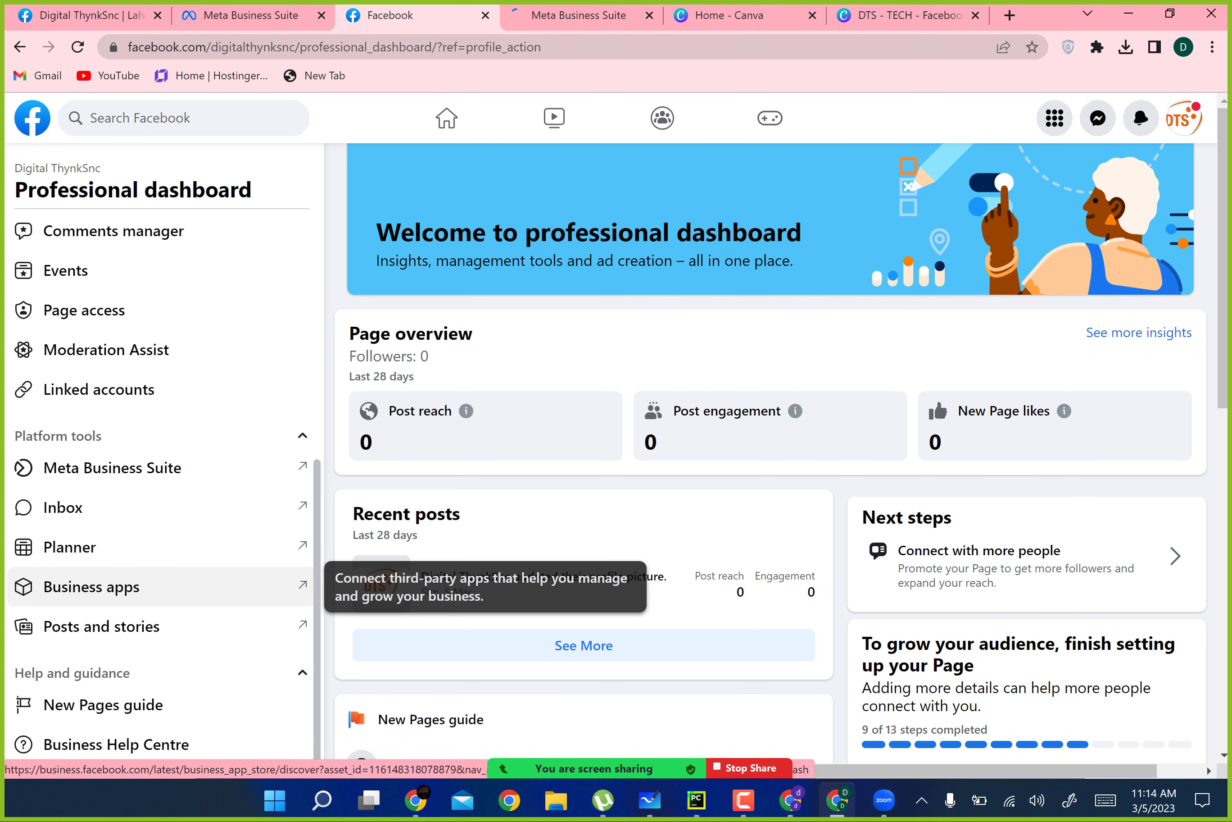
scroll(159, 588, up, 5)
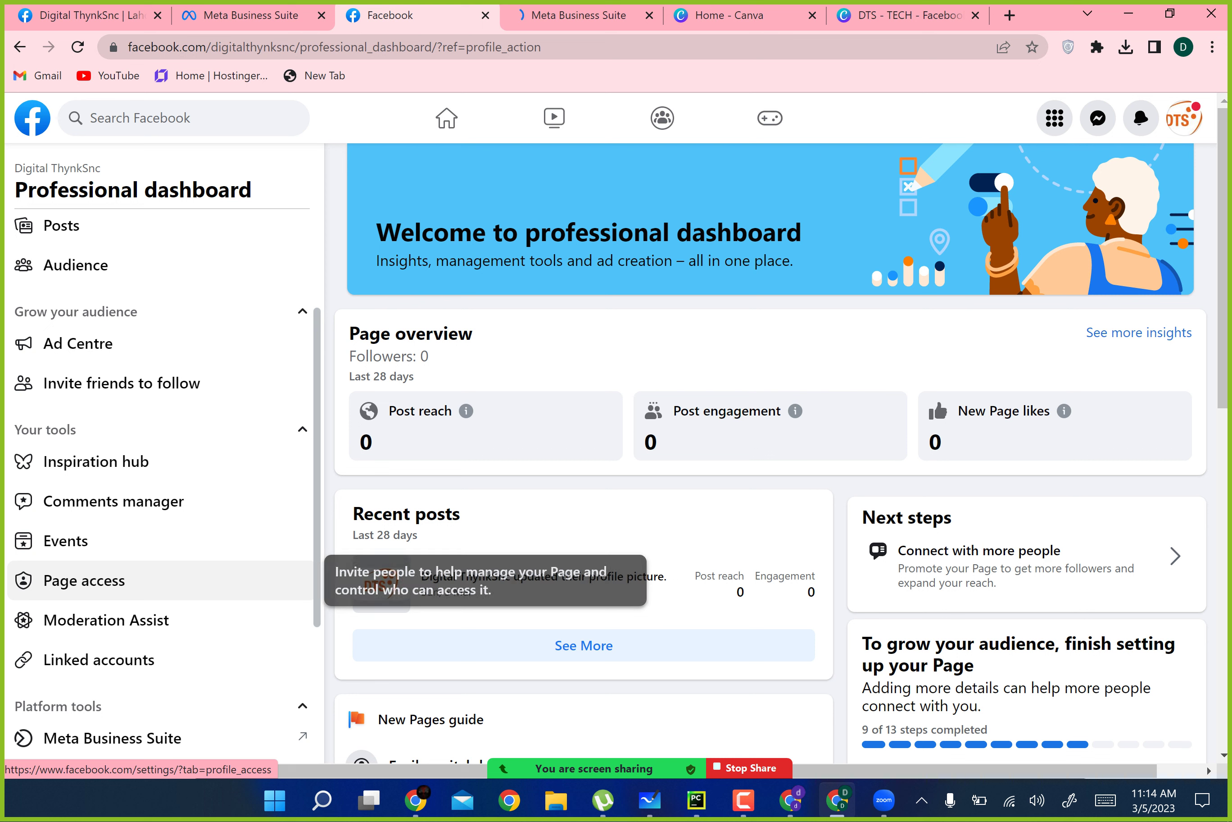
Step: Open Page access settings, then view the Business apps catalogue listing Acuity Scheduling and Appointedd
click(85, 579)
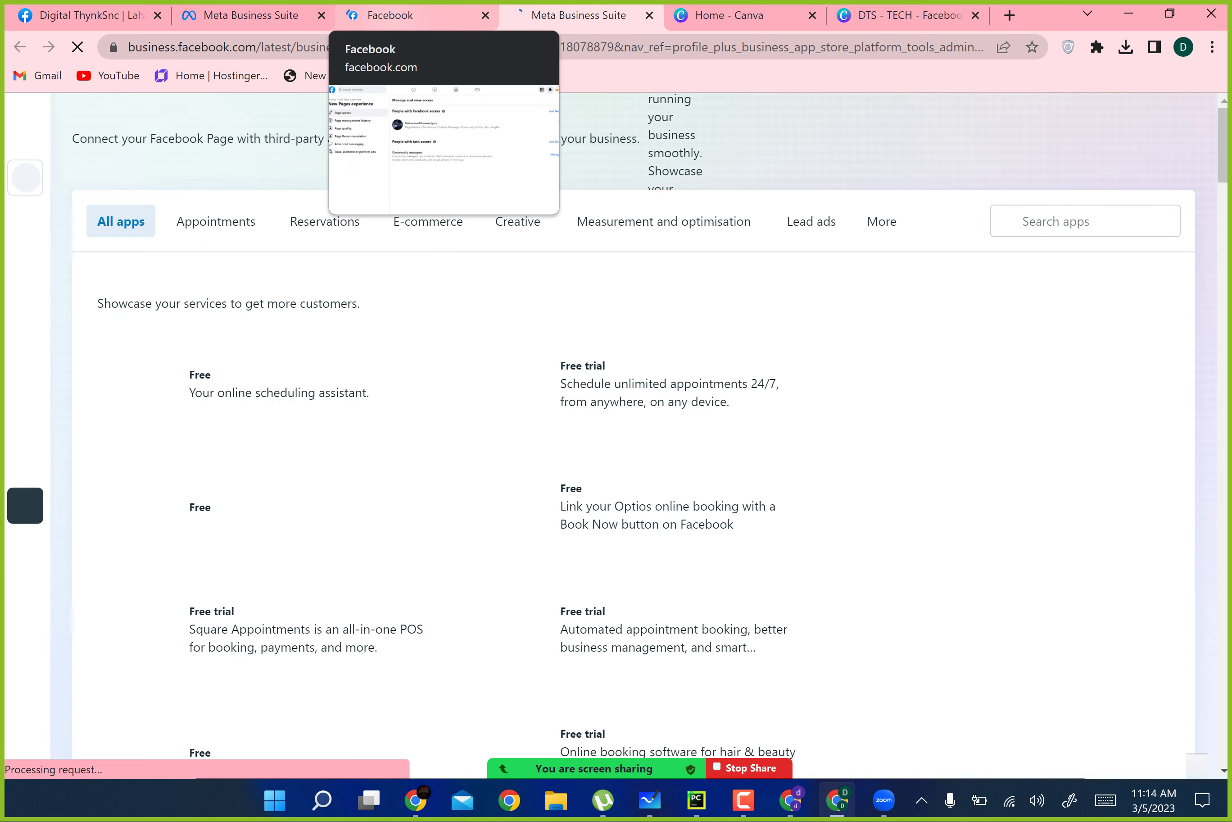
click(390, 15)
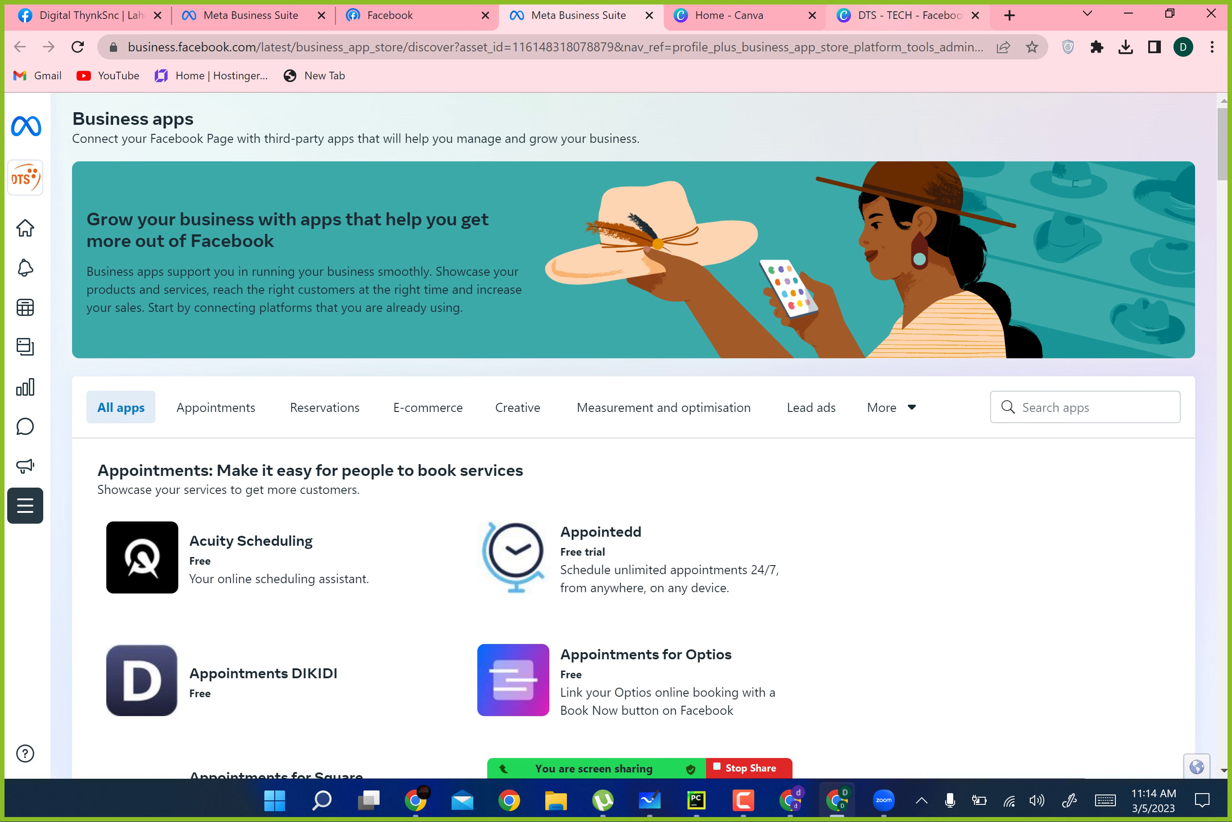
Step: Search Google for 'chalak programmer' from the Canva tab's address bar
key(ctrl+6)
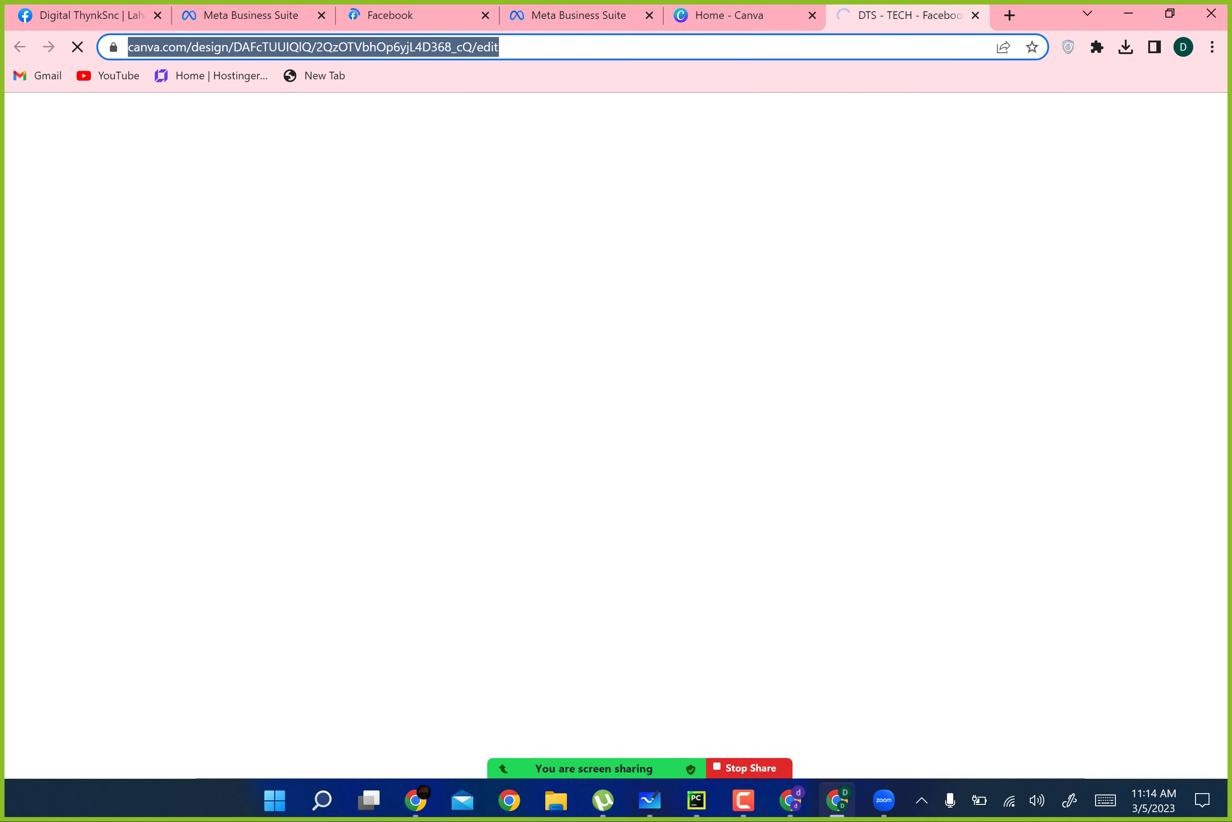
text(cahai)
key(BackSpace)
key(BackSpace)
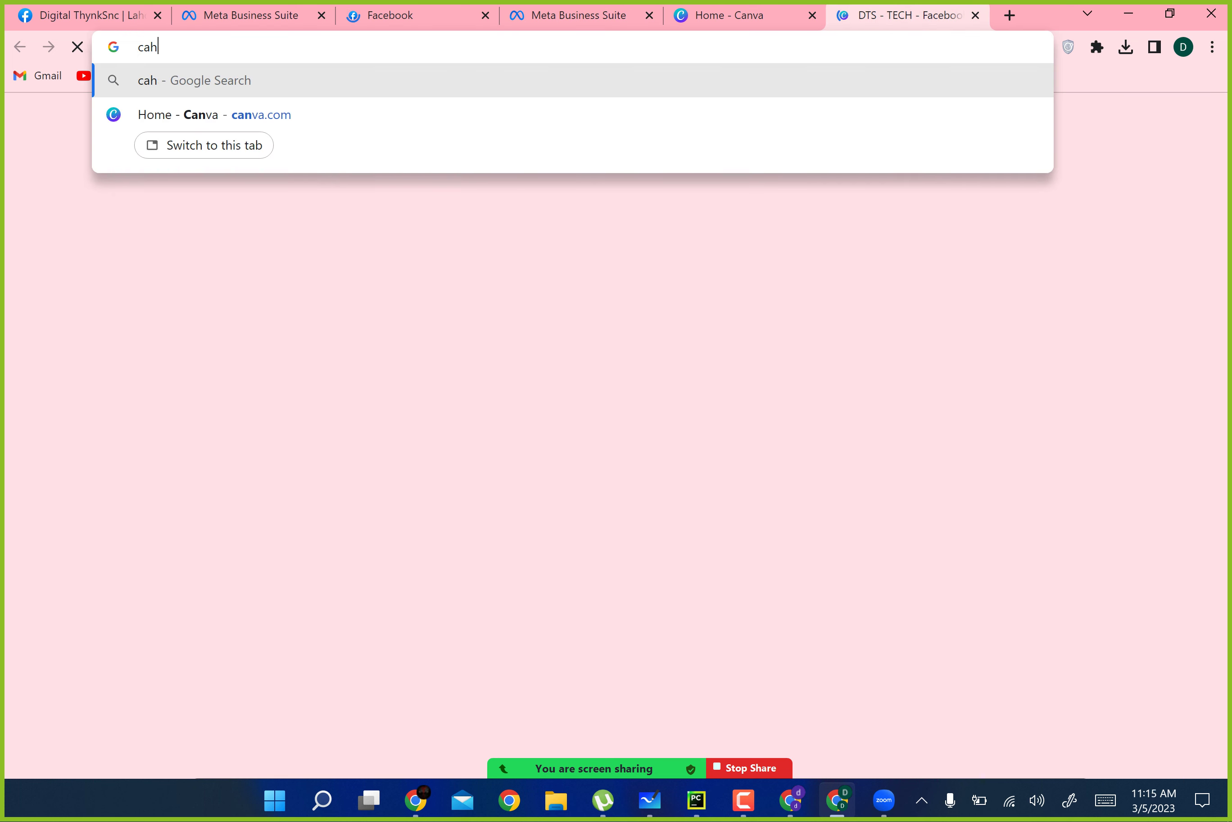
key(BackSpace)
key(BackSpace)
text(ja)
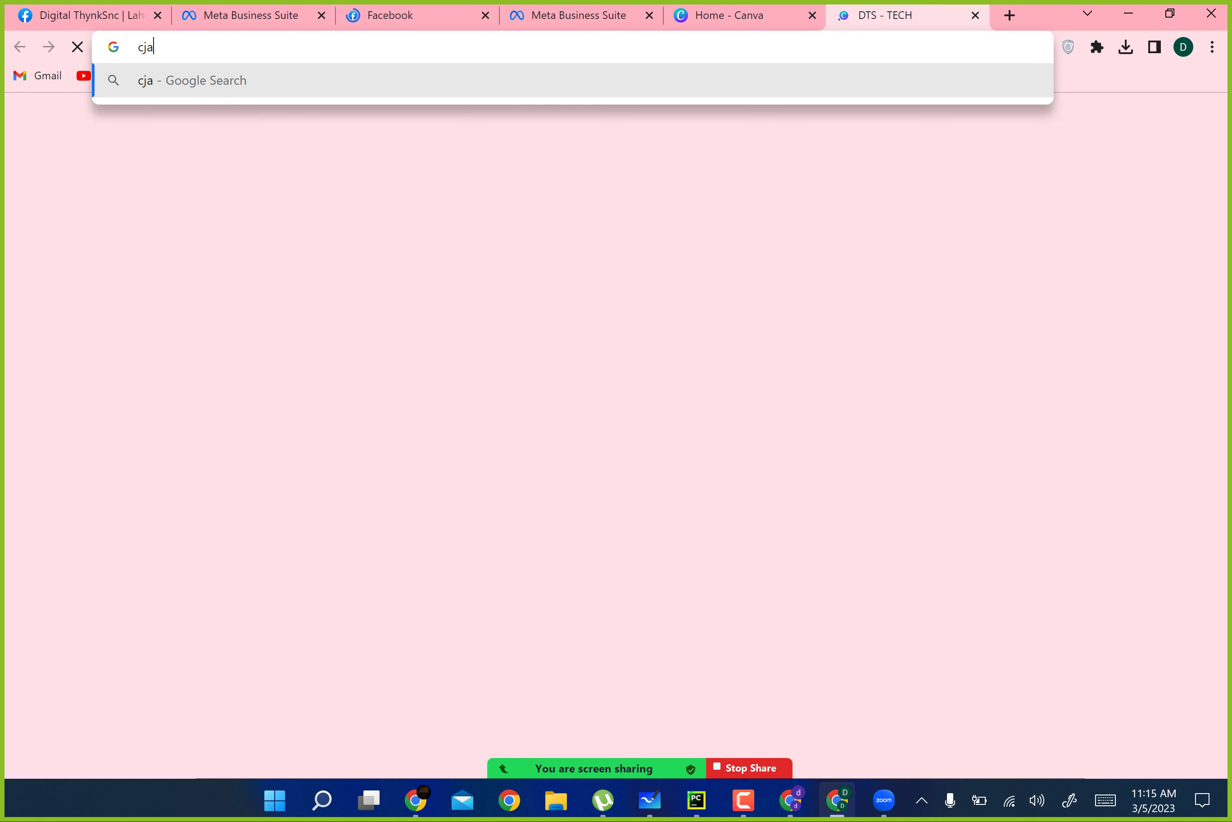
key(BackSpace)
key(BackSpace)
text(hall)
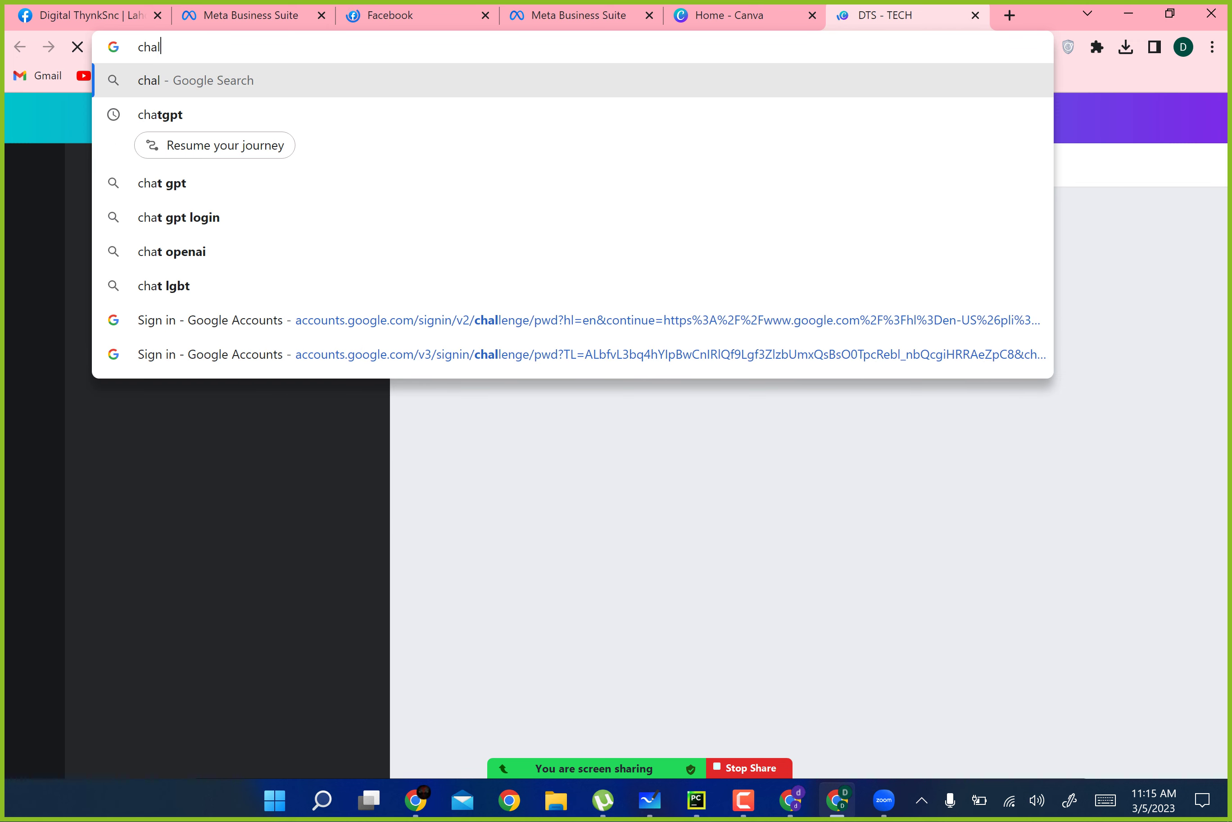
key(BackSpace)
key(BackSpace)
text(a)
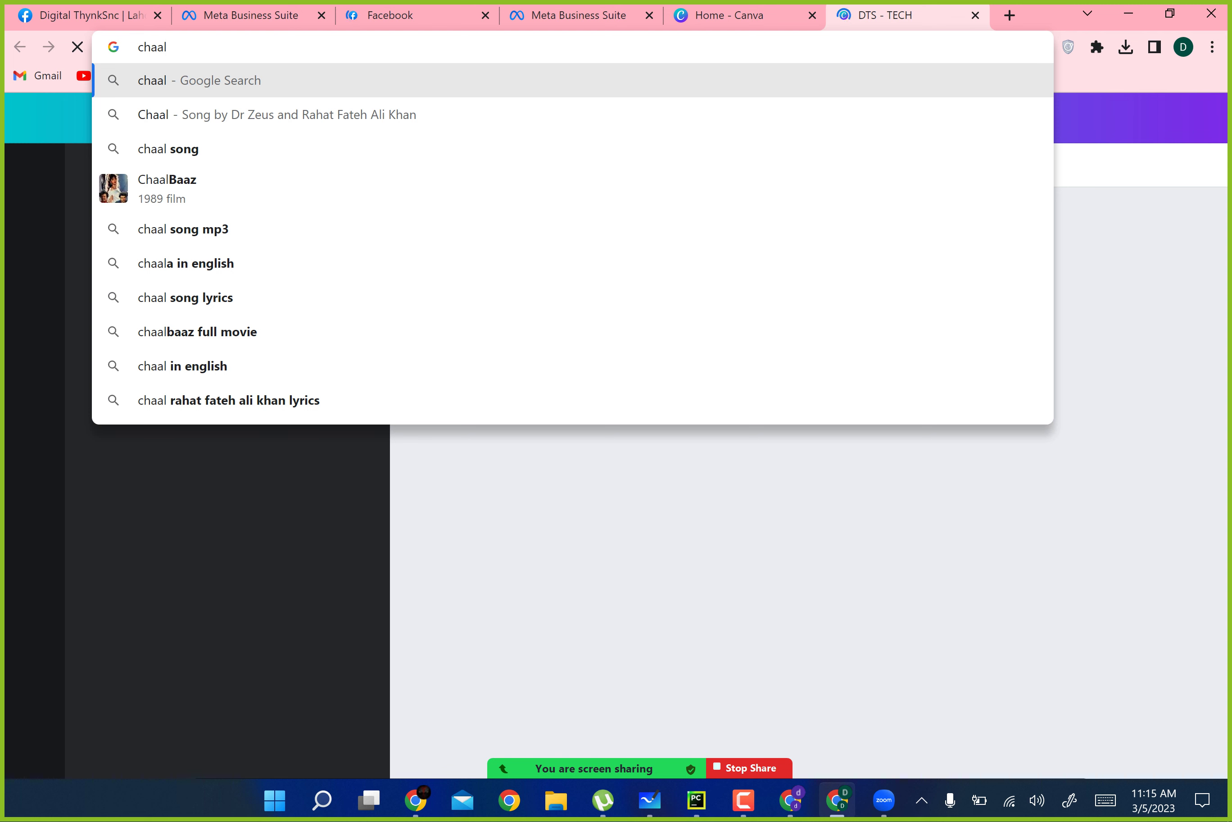
key(BackSpace)
text(lak p)
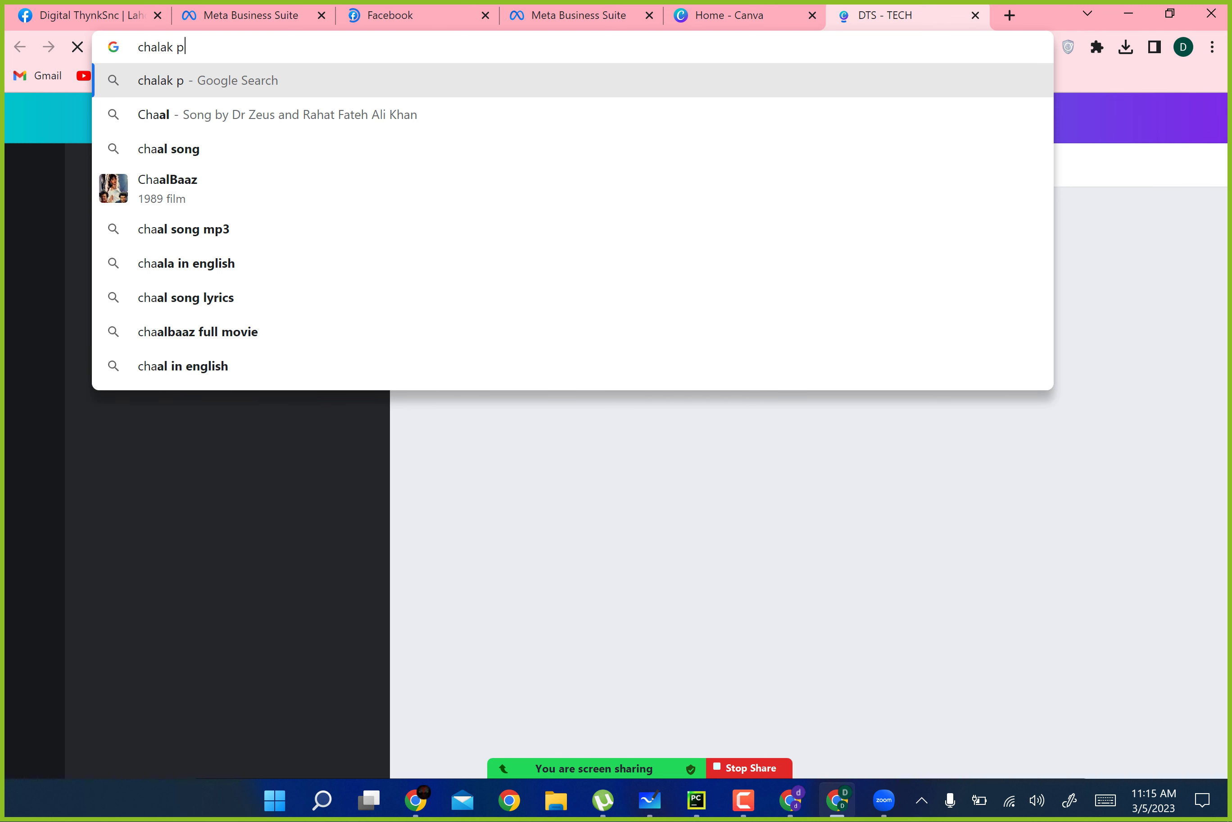
text(rogrammer)
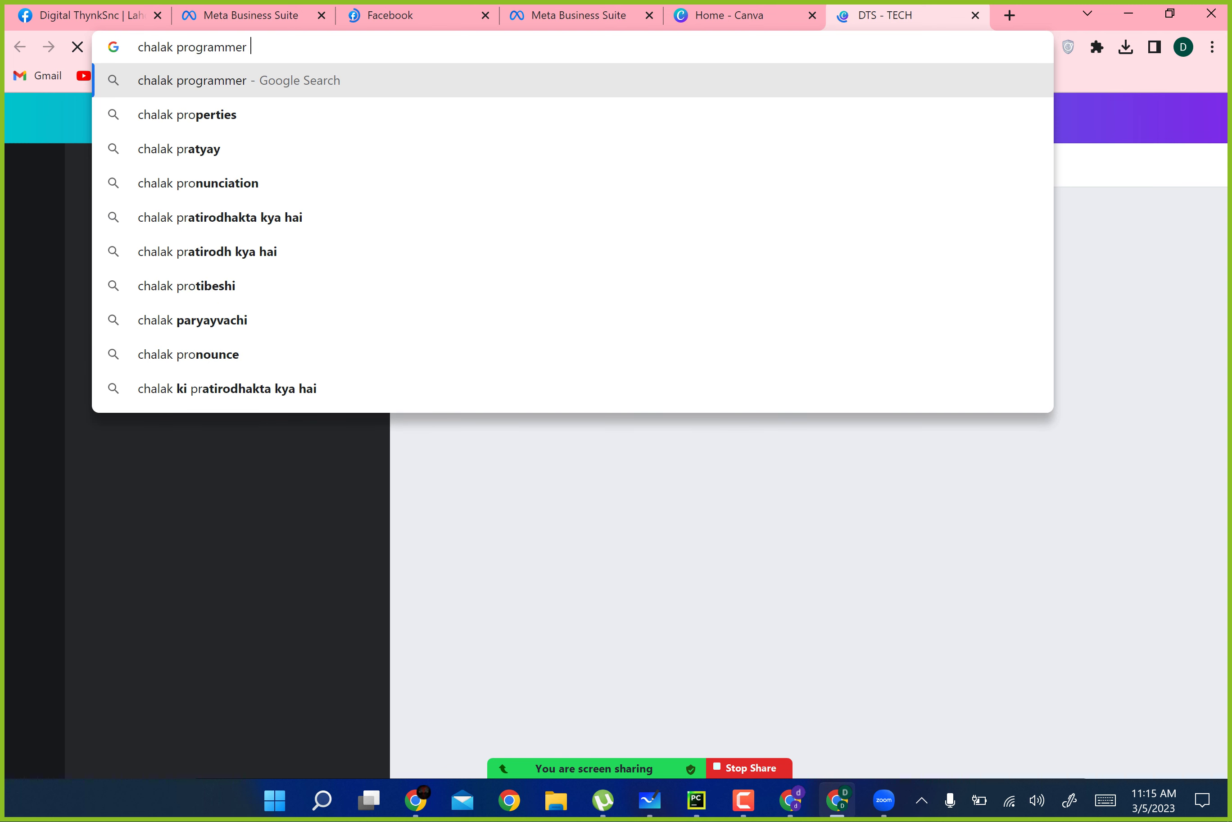
key(Return)
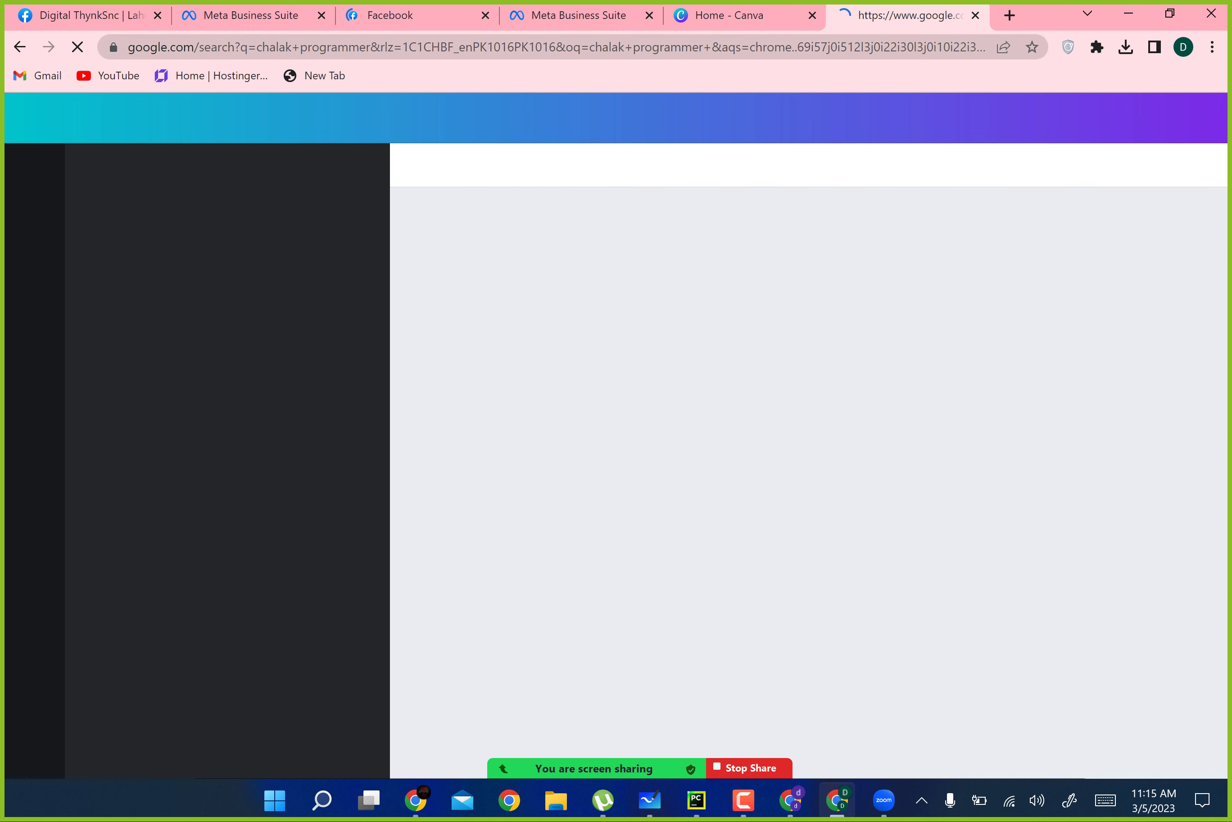
Step: Cycle through the Facebook and Meta Business Suite tabs and back to the search results
key(ctrl+3)
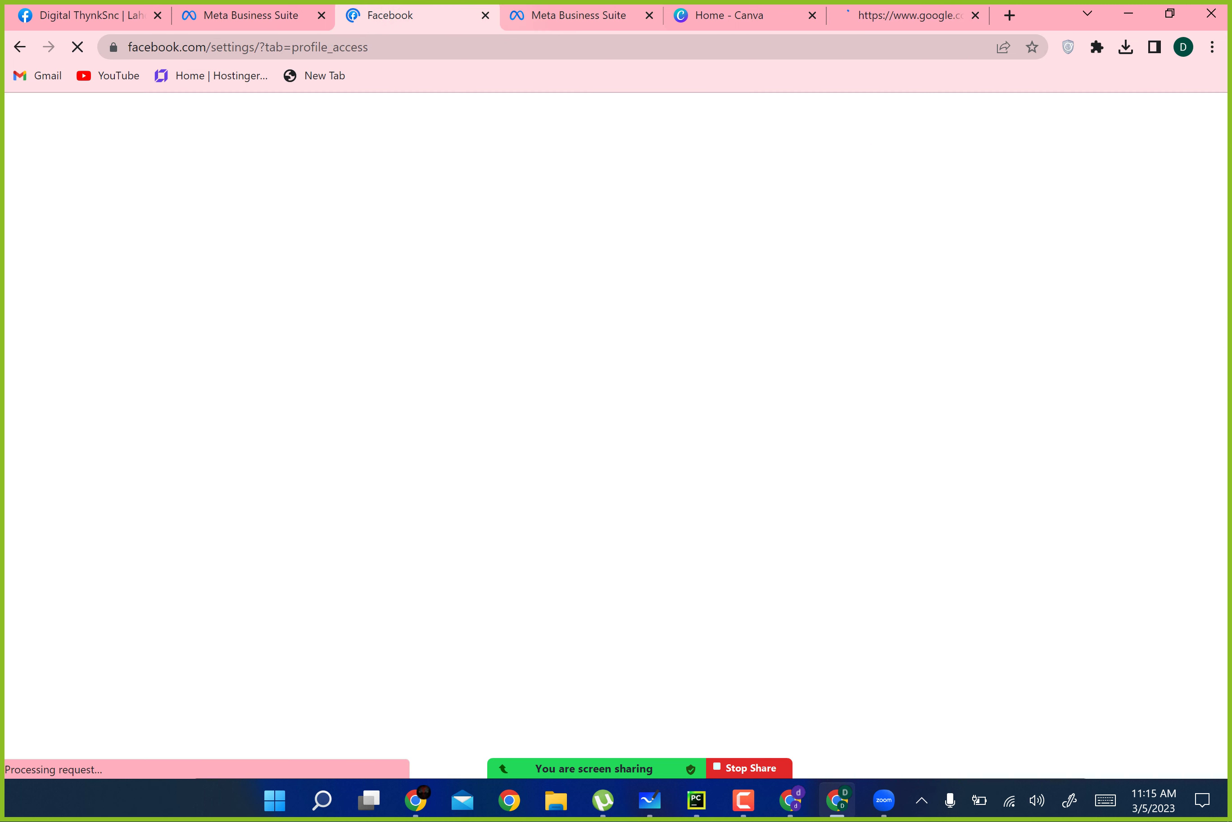
key(ctrl+Tab)
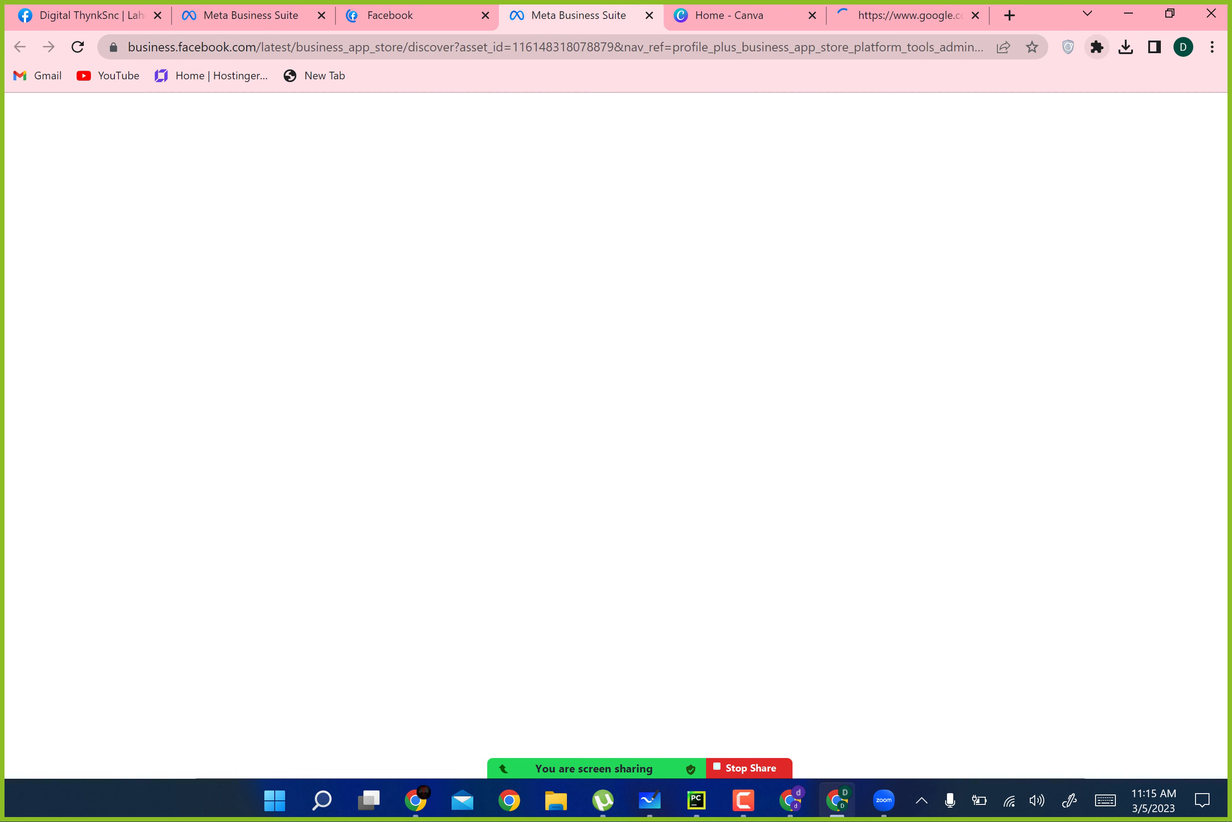
key(ctrl+6)
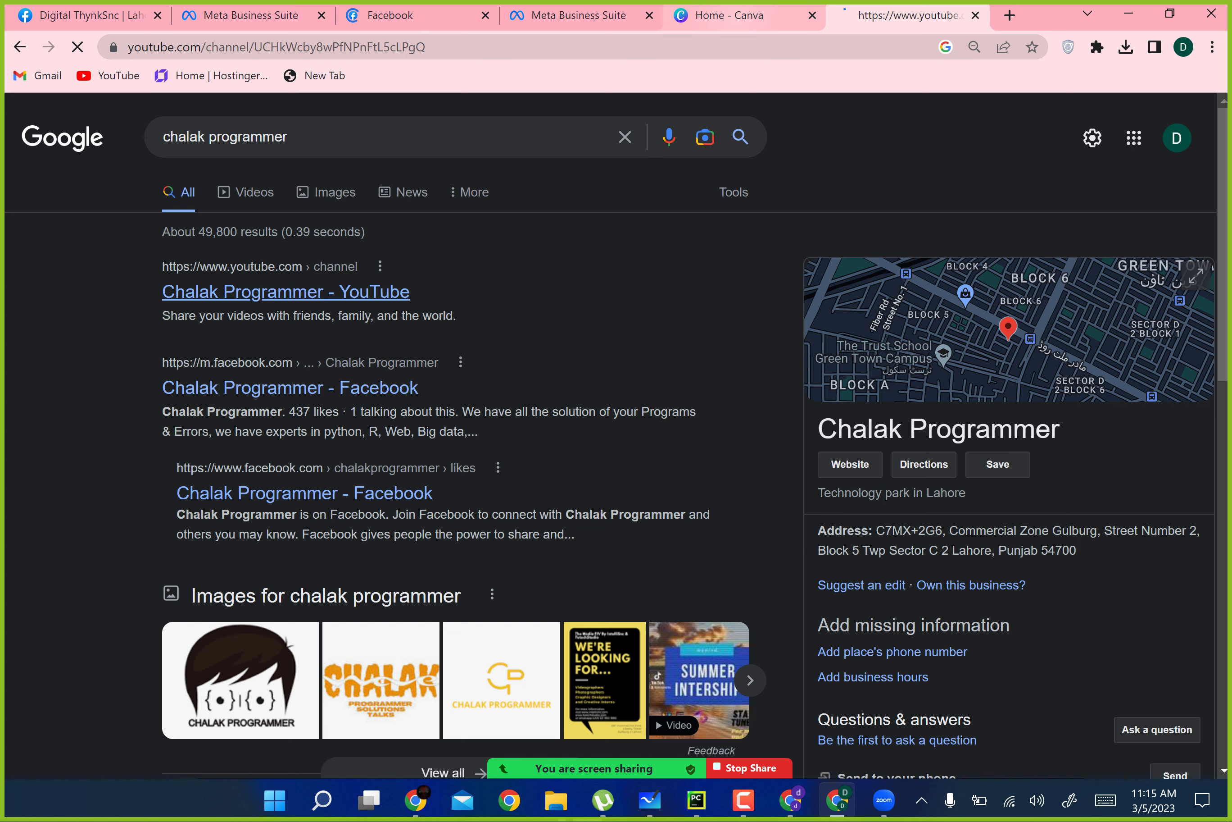
Step: Switch between the loading Chalak Programmer YouTube tab and the Facebook settings tab, ending on Facebook
key(ctrl+3)
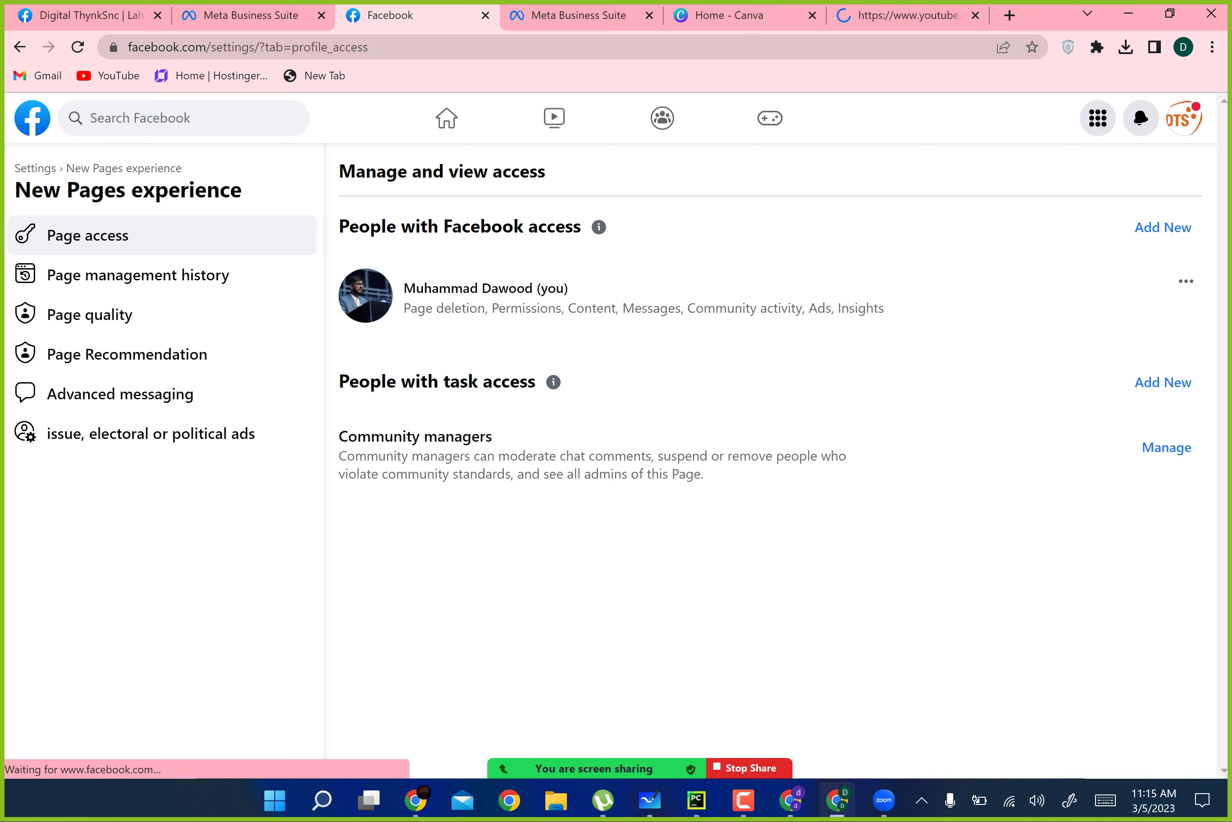
key(ctrl+6)
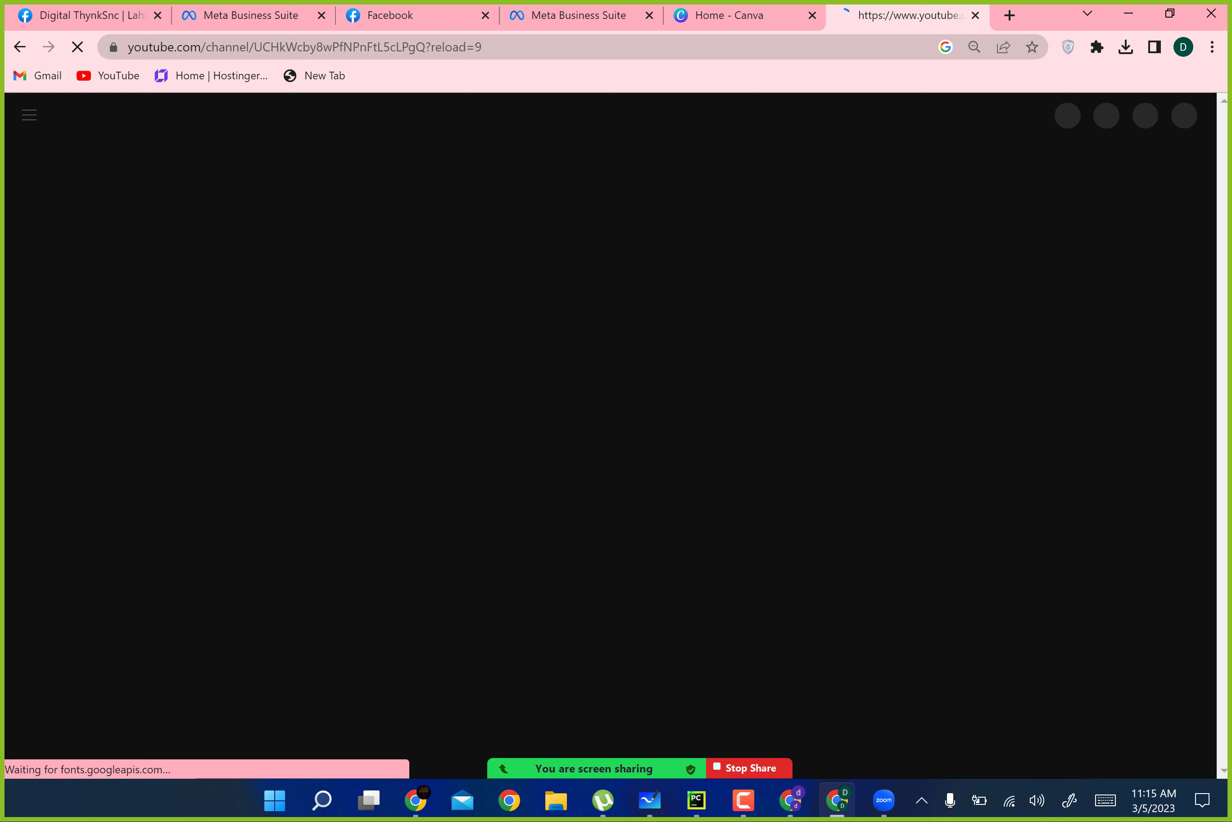
click(390, 15)
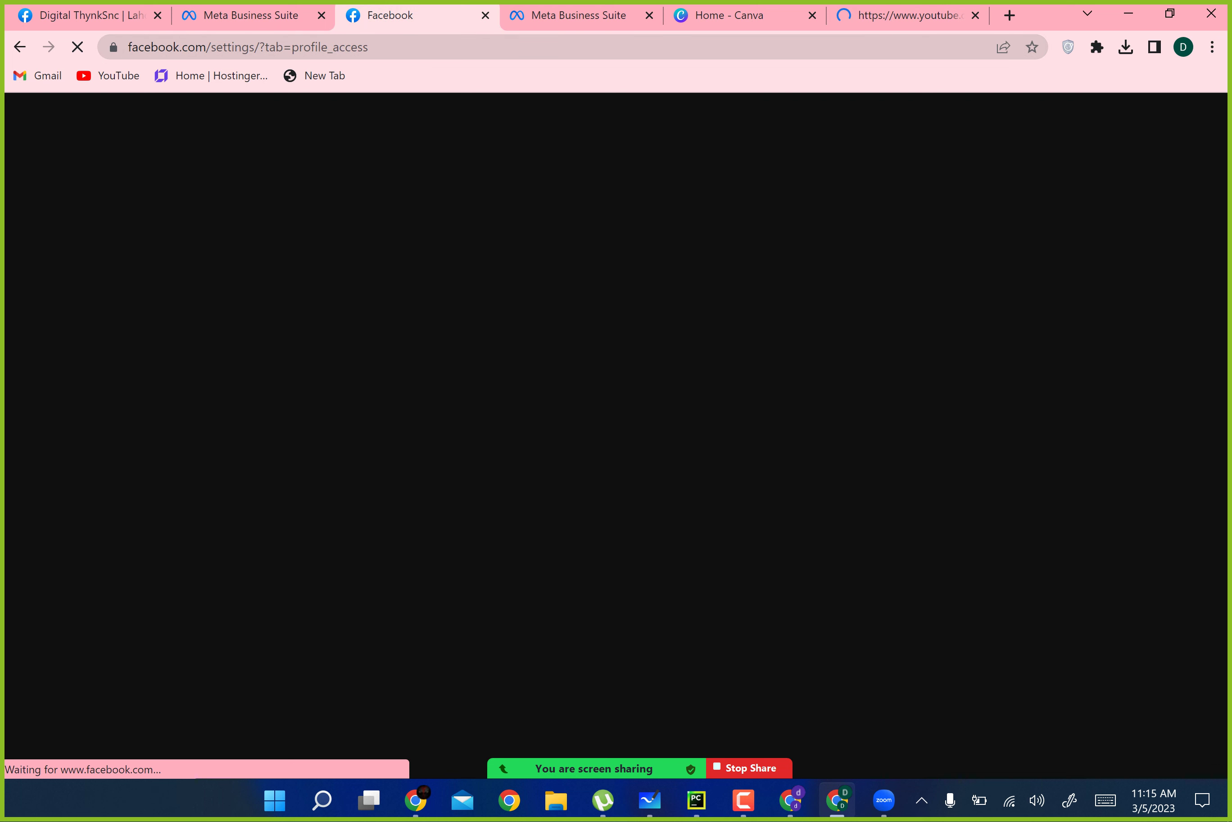
click(908, 15)
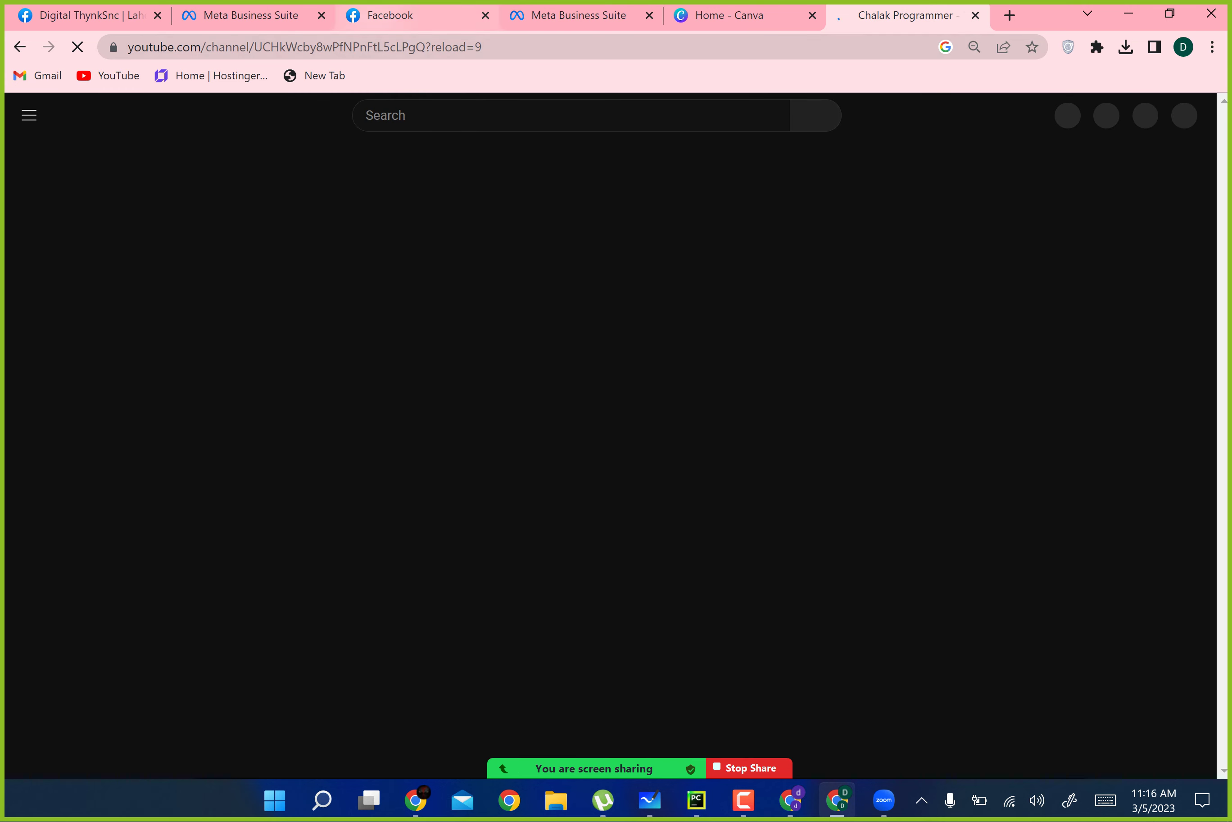
click(390, 15)
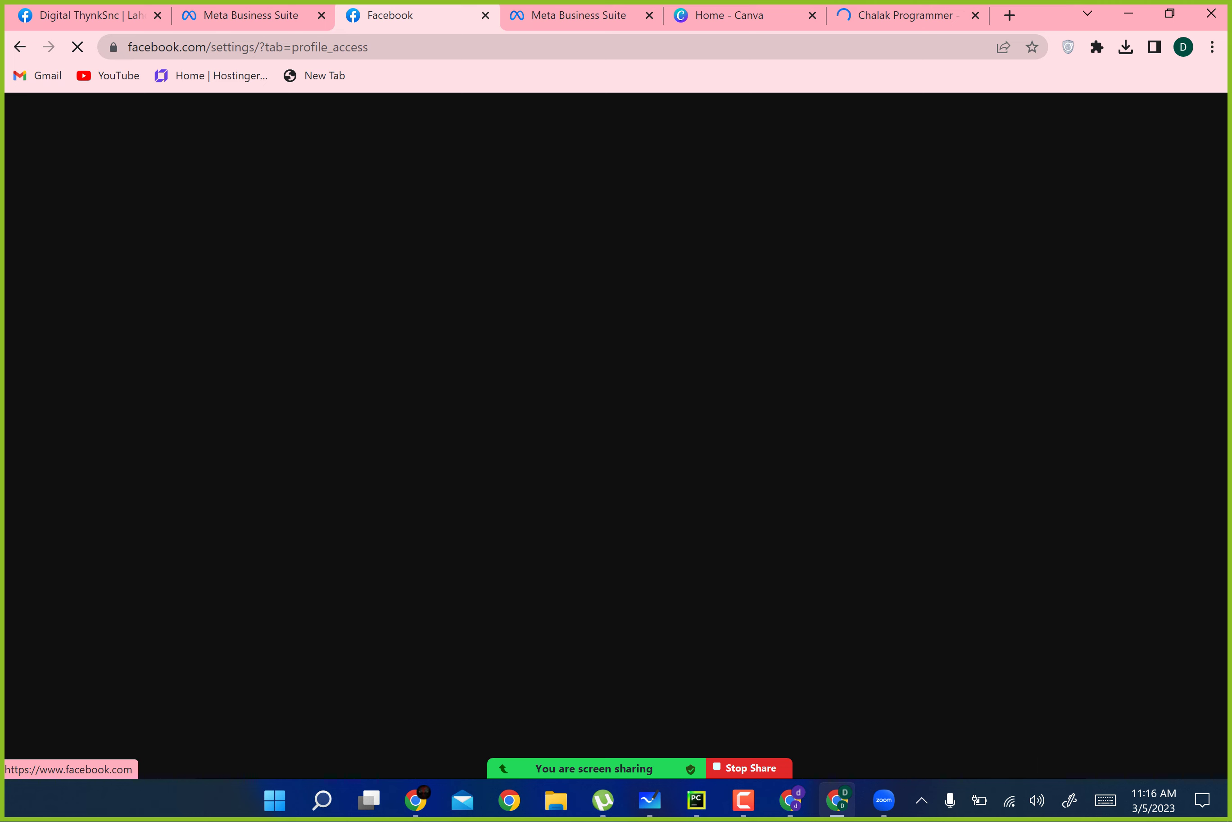
Step: Open Command Prompt, change to the root directory with cd/, and run ipconfig /all
key(super+r)
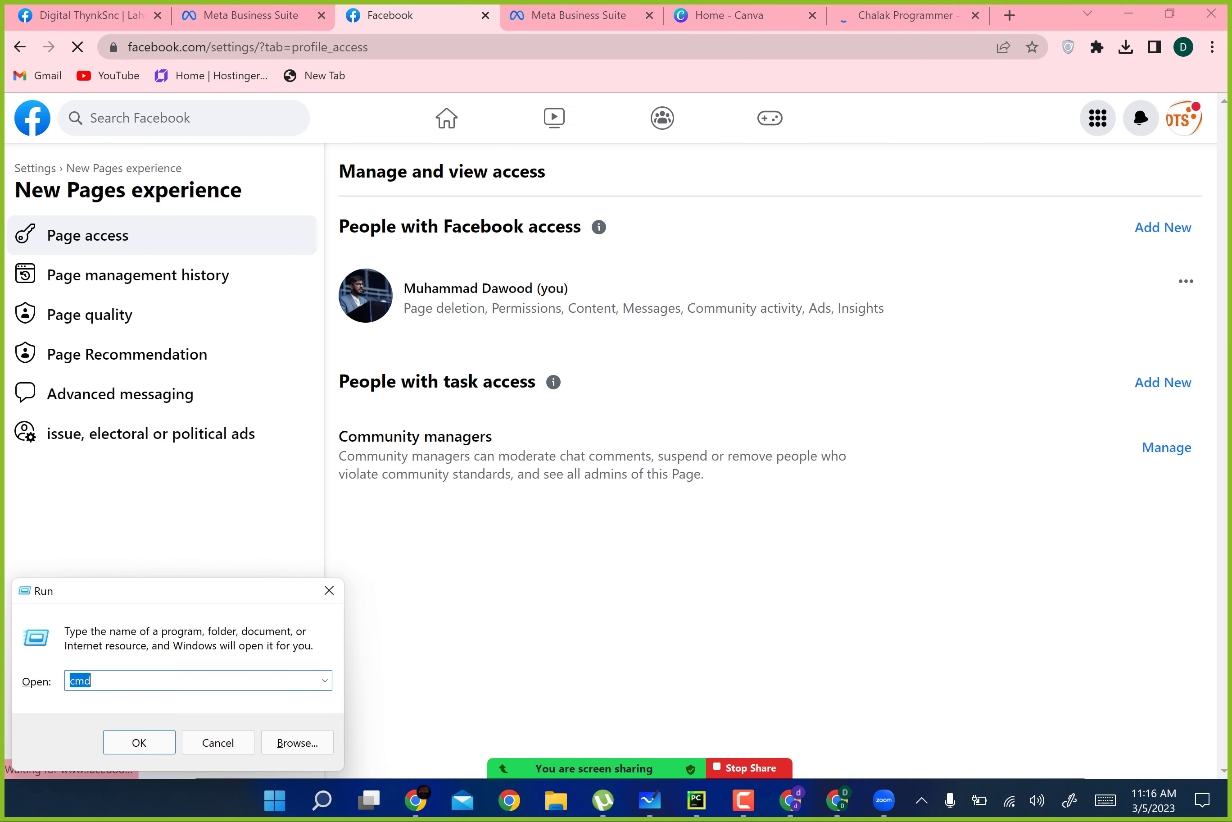
key(Escape)
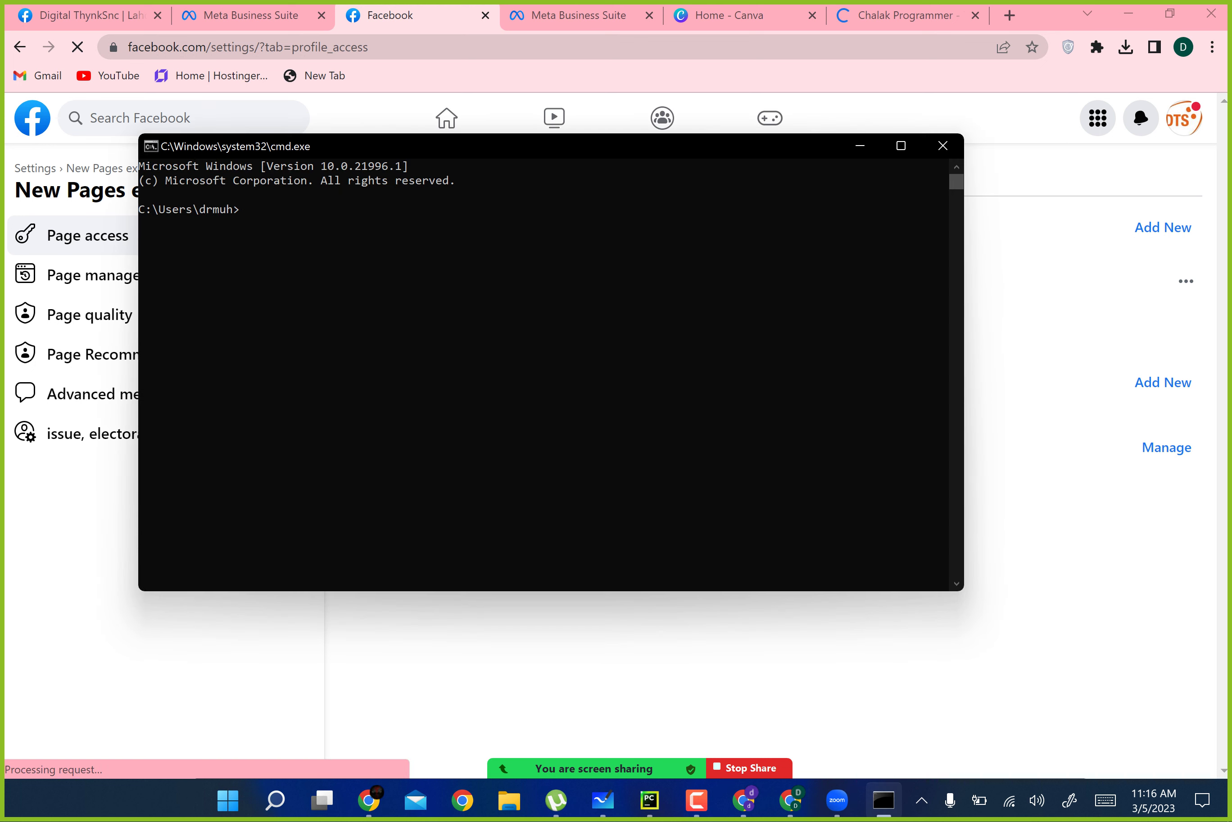
text(cd/)
key(Return)
text(ipconfig /all)
key(Return)
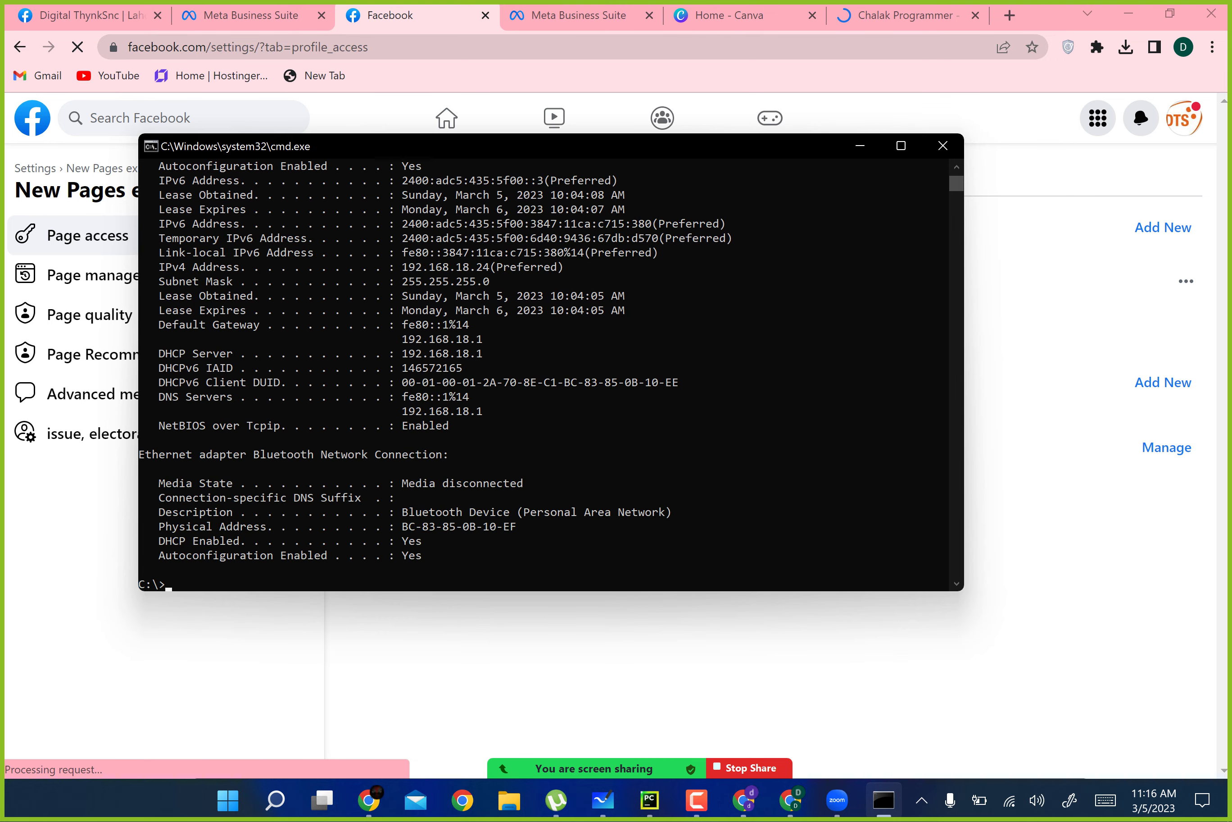
Step: Run ipconfig /new and ipconfig /setclassid6, then close the Command Prompt window
key(Up)
key(BackSpace)
key(BackSpace)
key(BackSpace)
text(new)
key(Return)
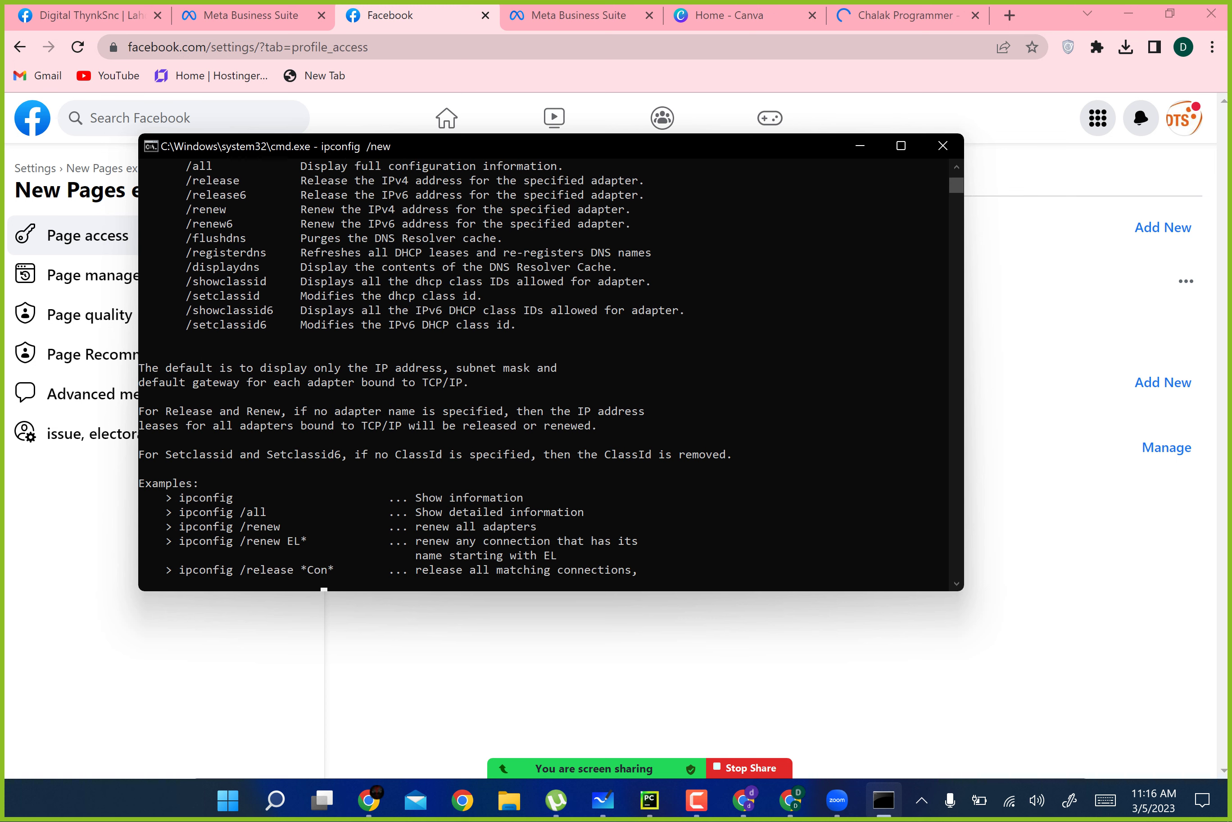
key(Up)
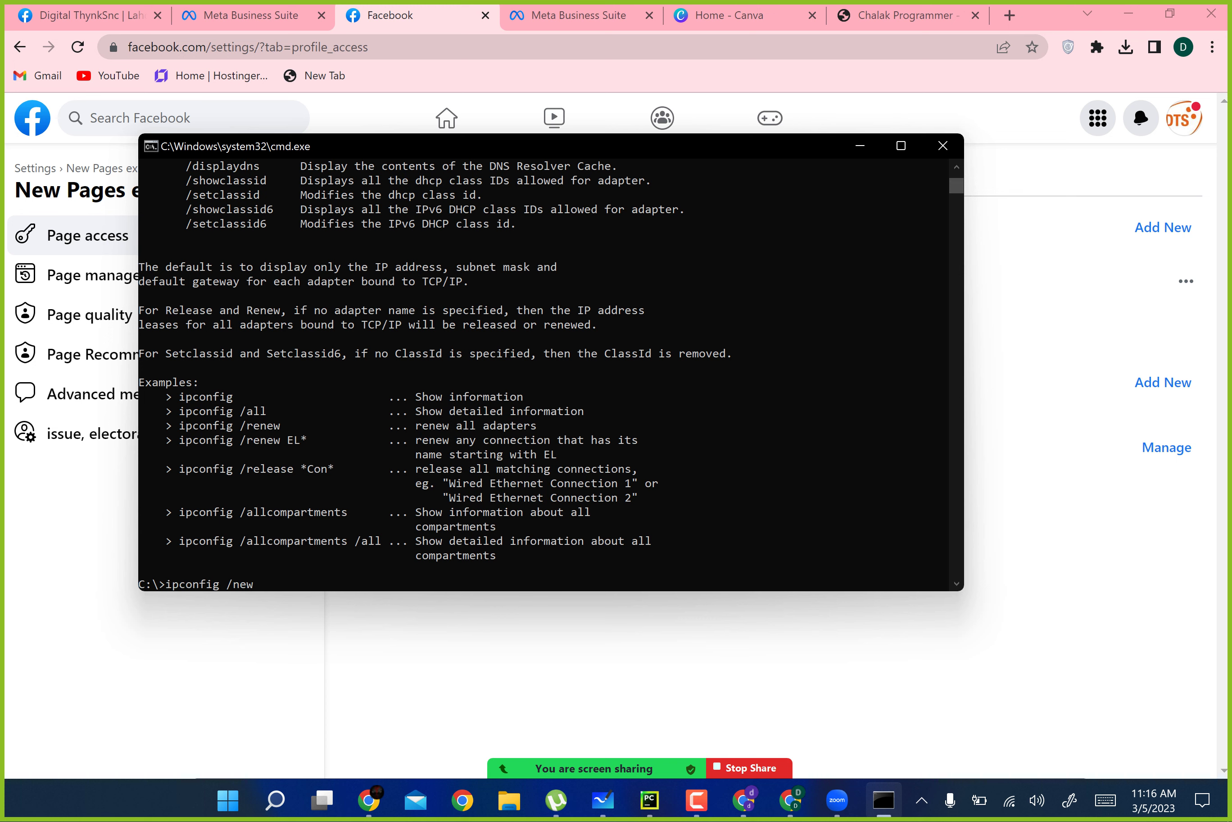
key(BackSpace)
key(BackSpace)
key(BackSpace)
text(setclassif)
key(BackSpace)
text(d6)
key(Return)
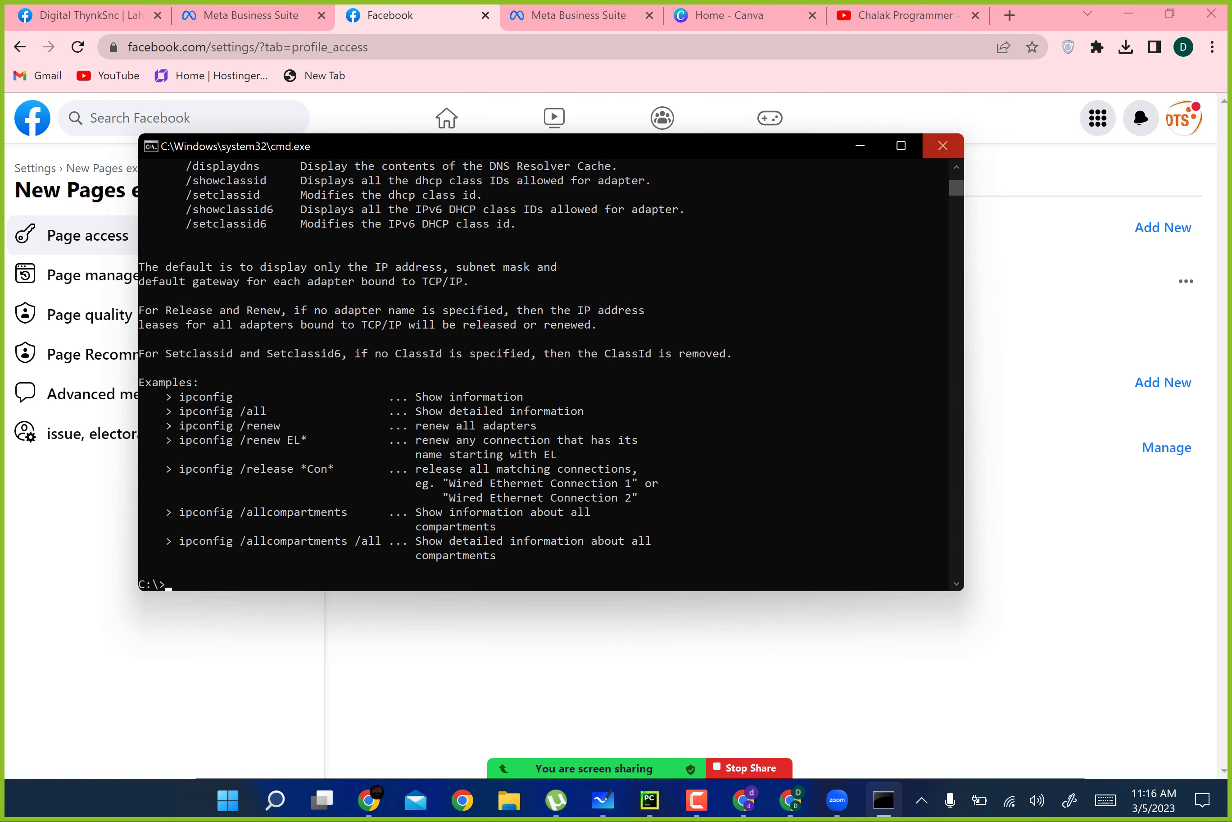
click(943, 146)
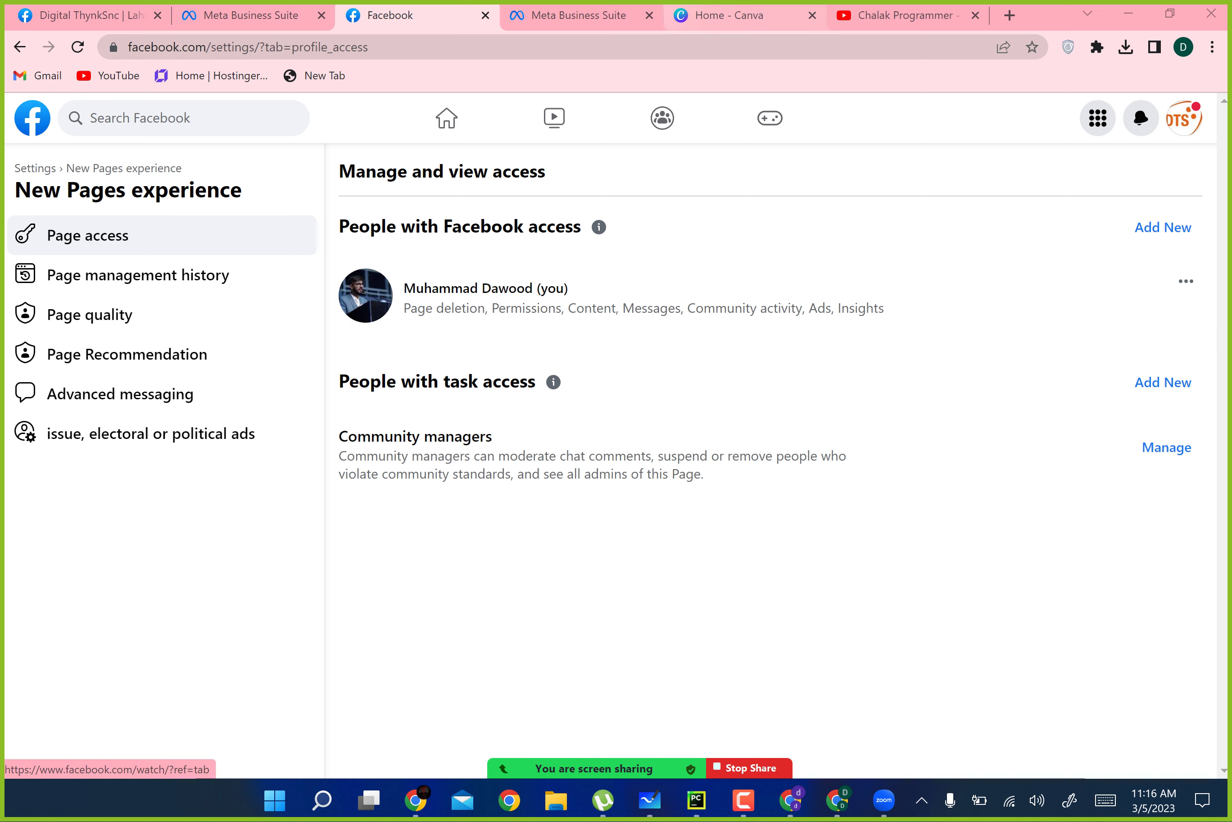
click(896, 15)
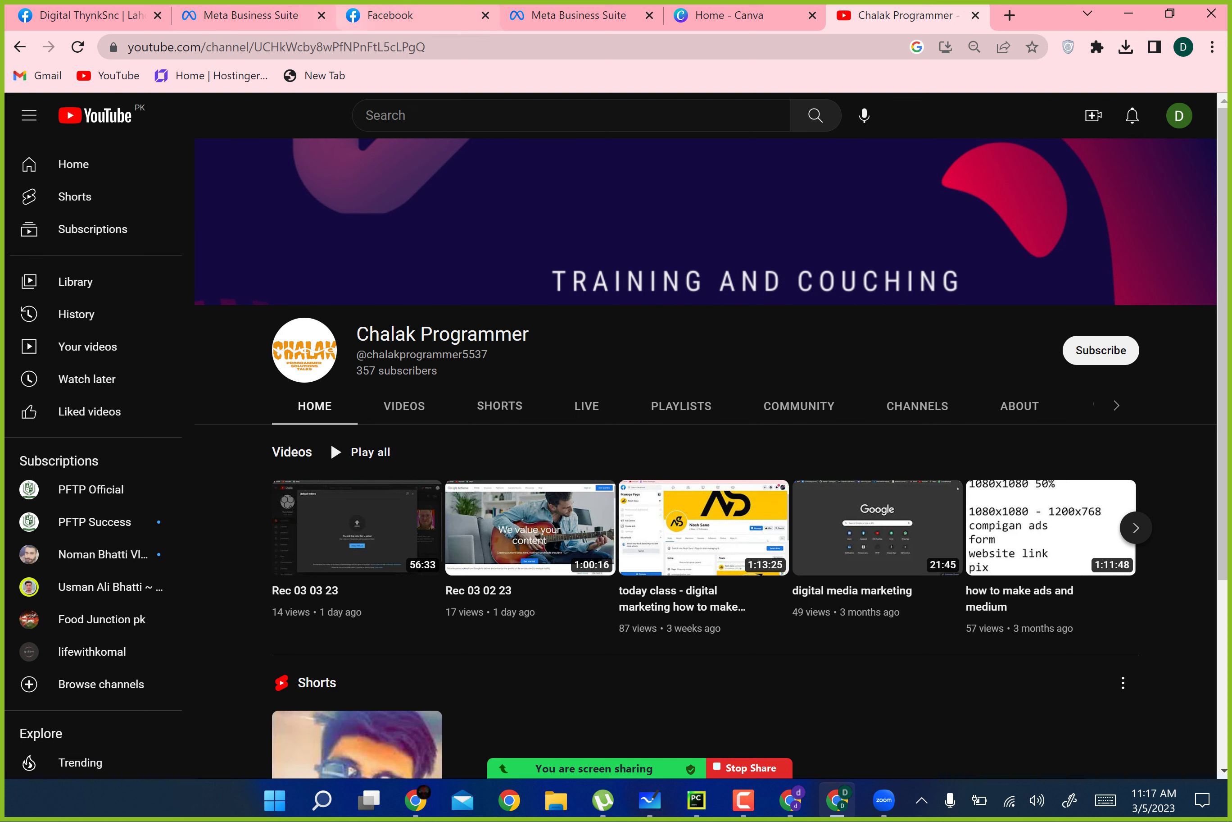
click(390, 15)
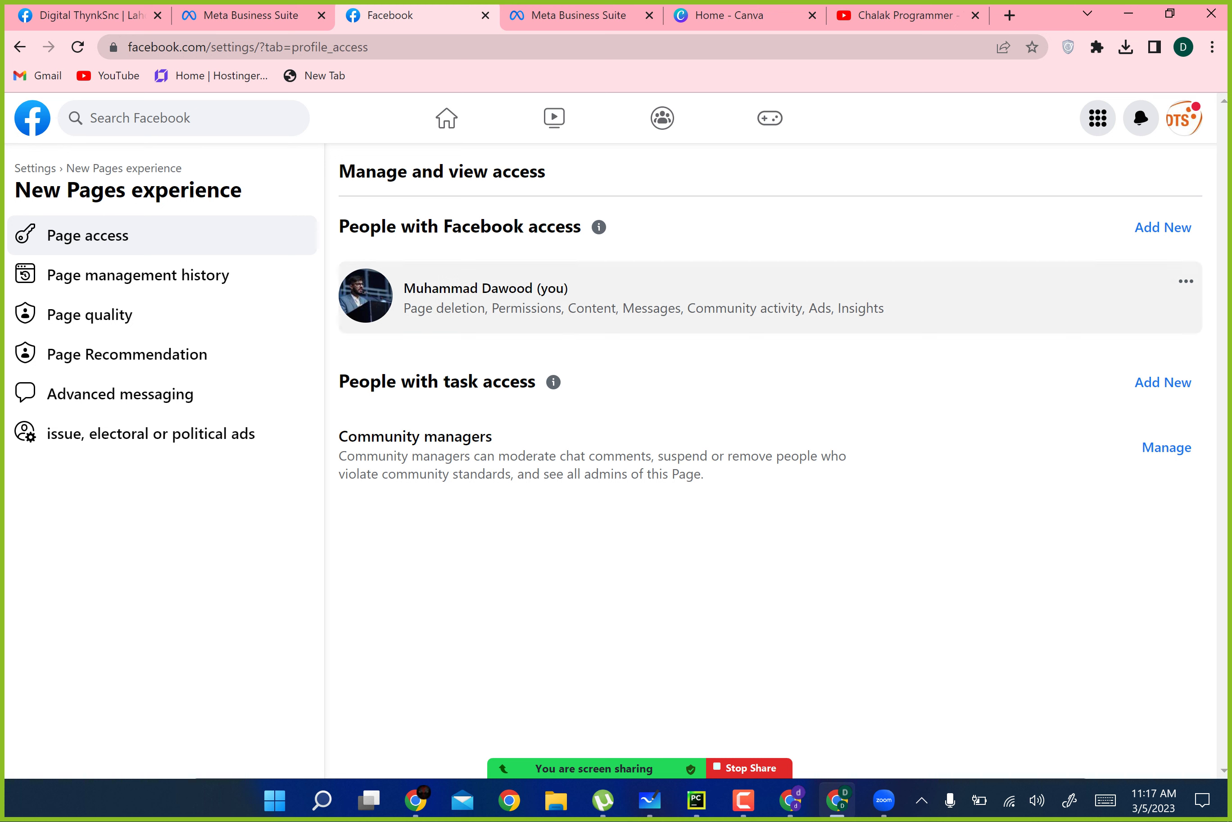
Step: Review the Page quality report showing no issues, then open the Page Recommendation status
click(90, 314)
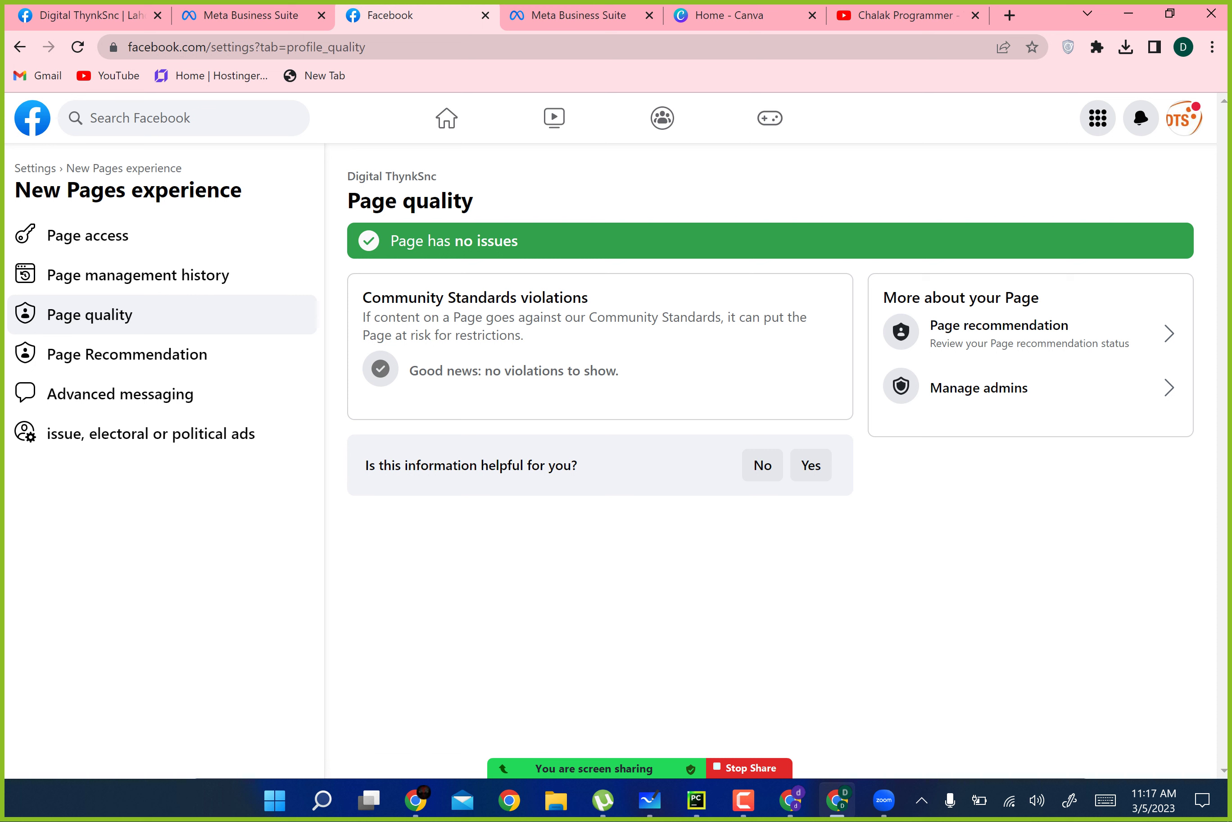
drag(518, 241, 391, 240)
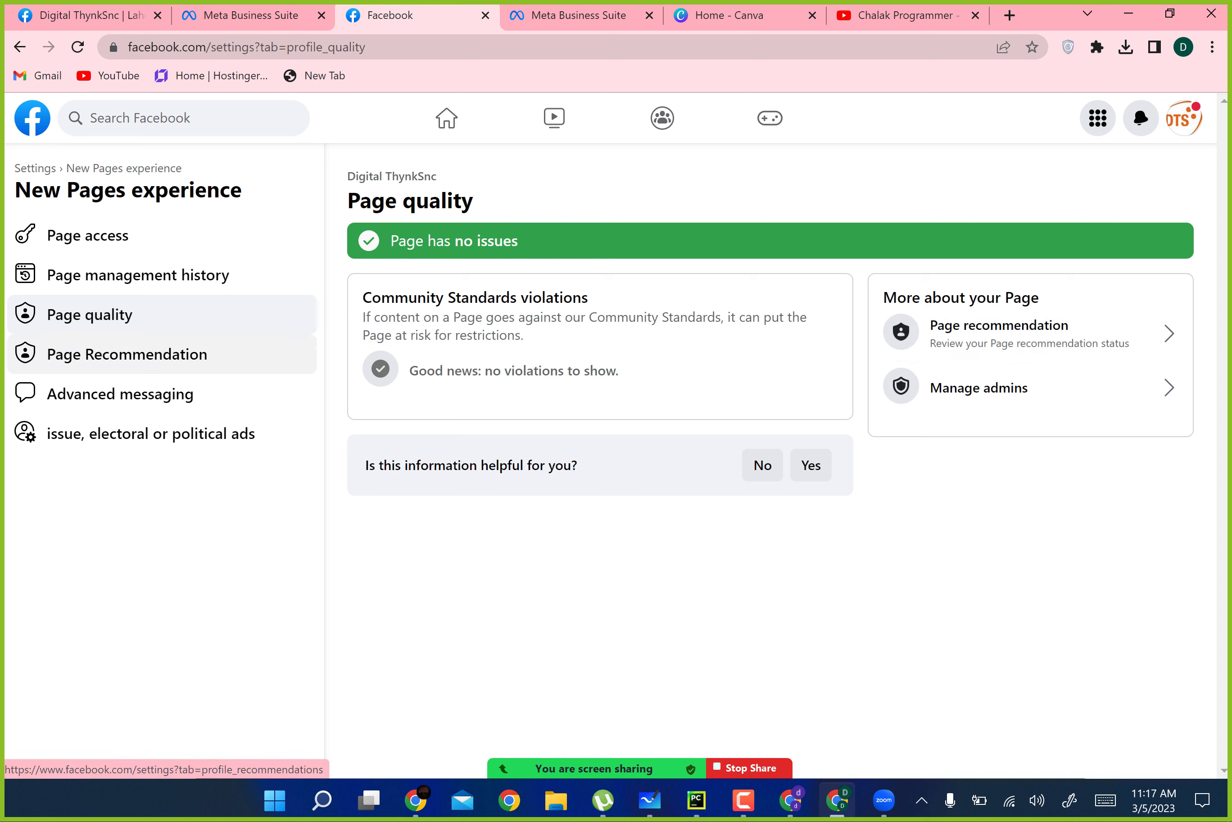
click(127, 354)
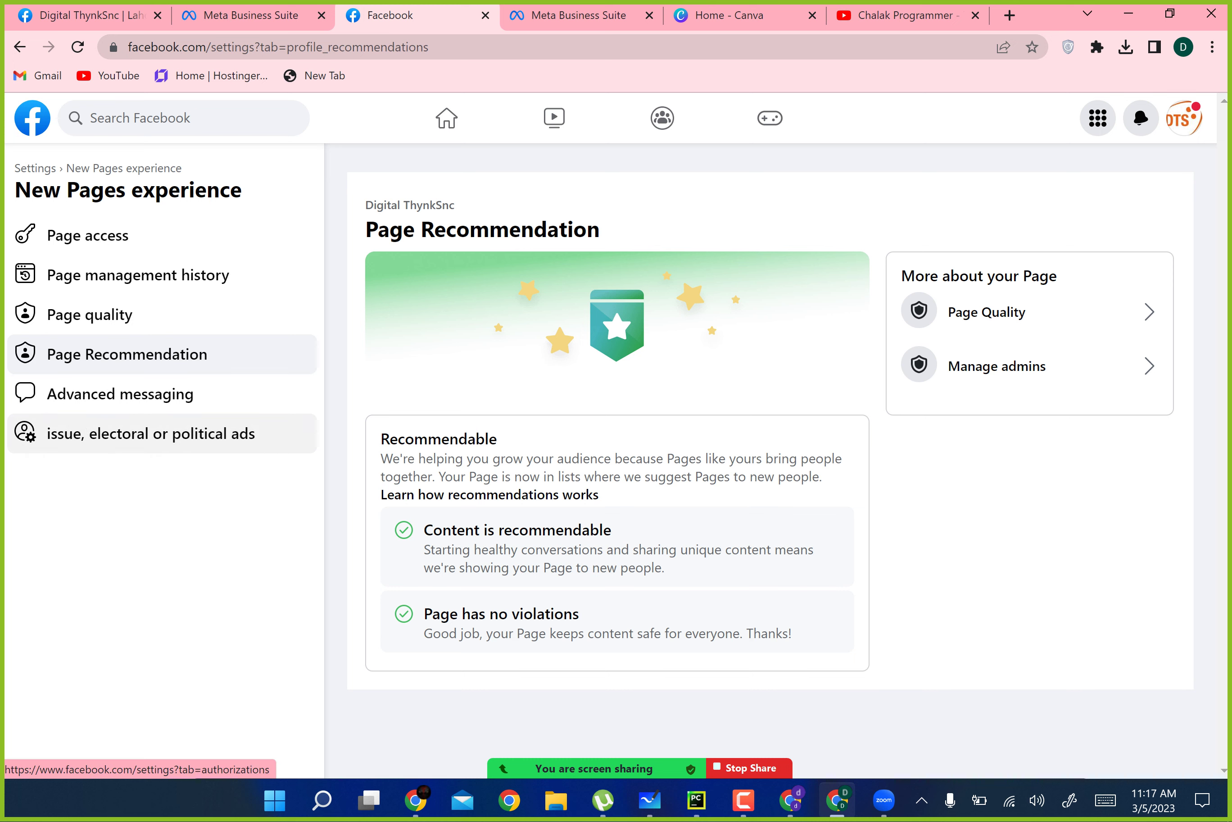
Step: Open the political ads authorisation requirements and keep Pakistan as the ads country
click(149, 432)
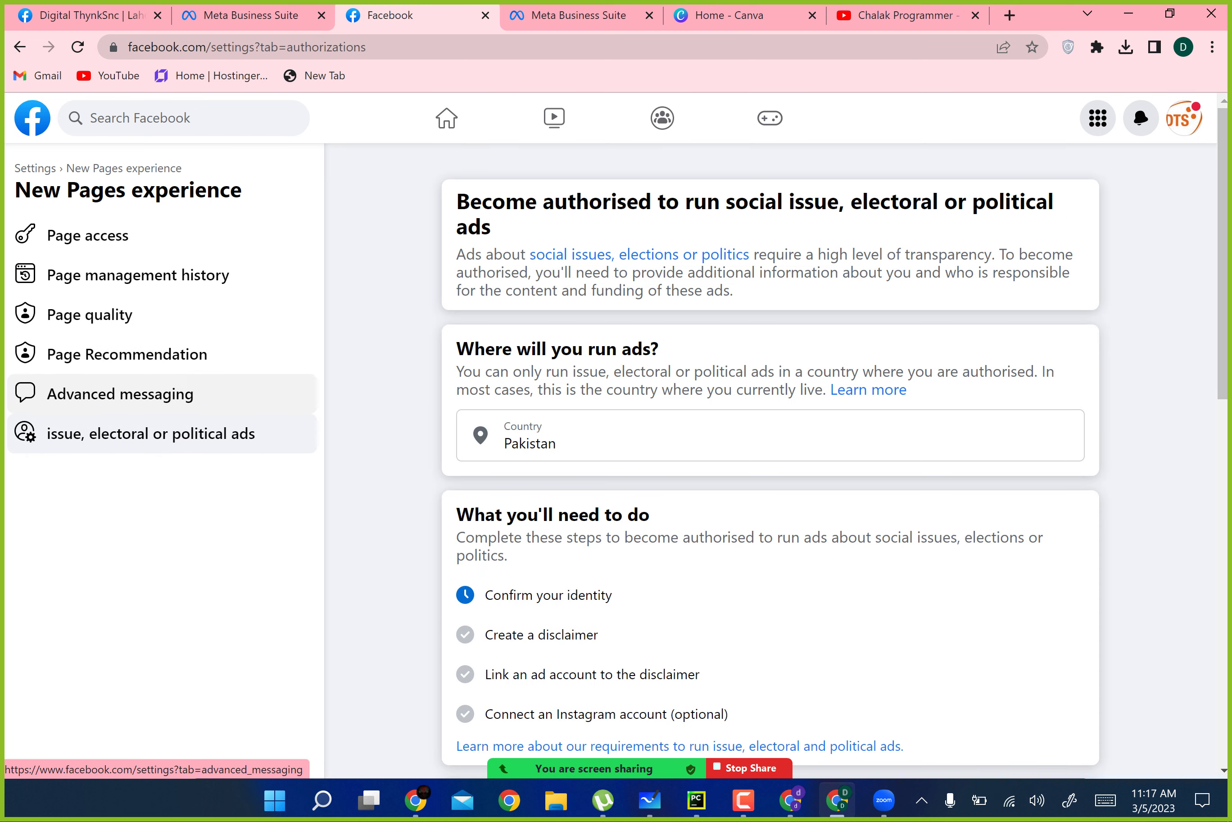
scroll(771, 462, down, 4)
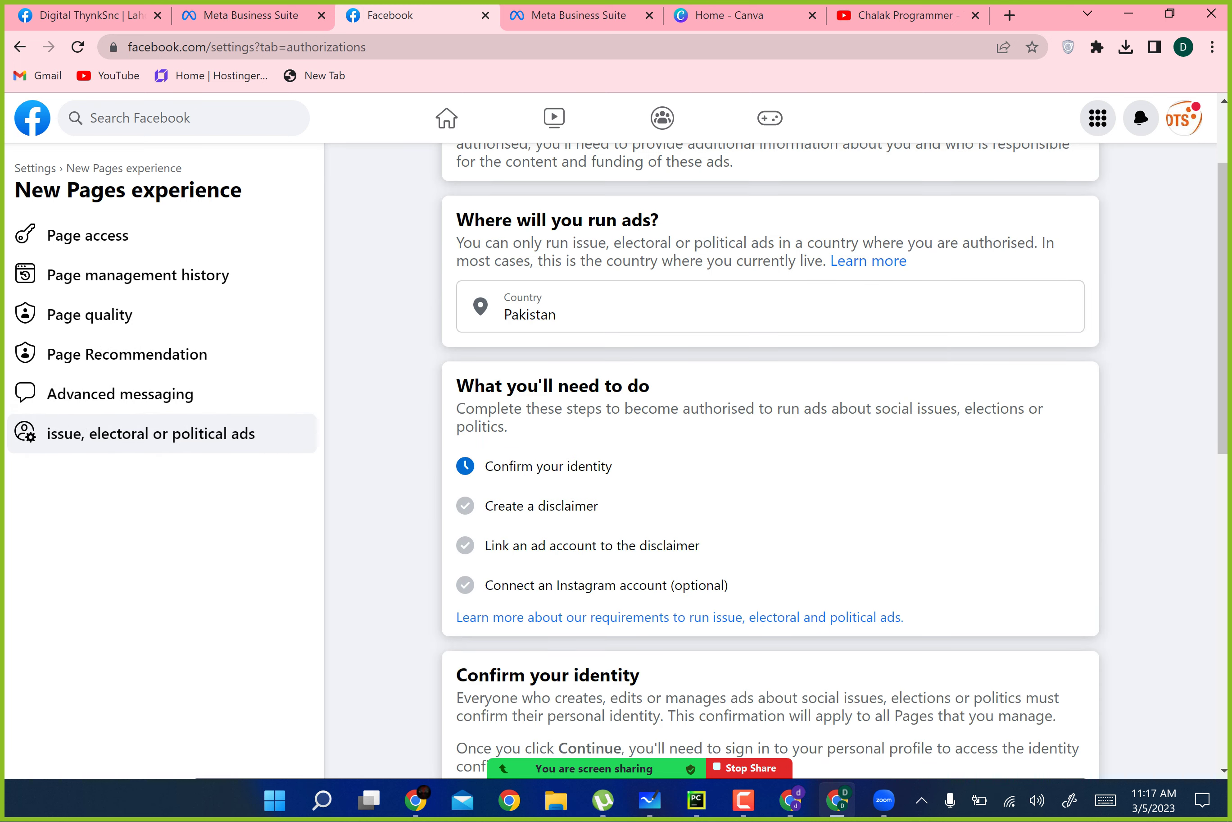
scroll(771, 462, down, 2)
scroll(771, 462, down, 5)
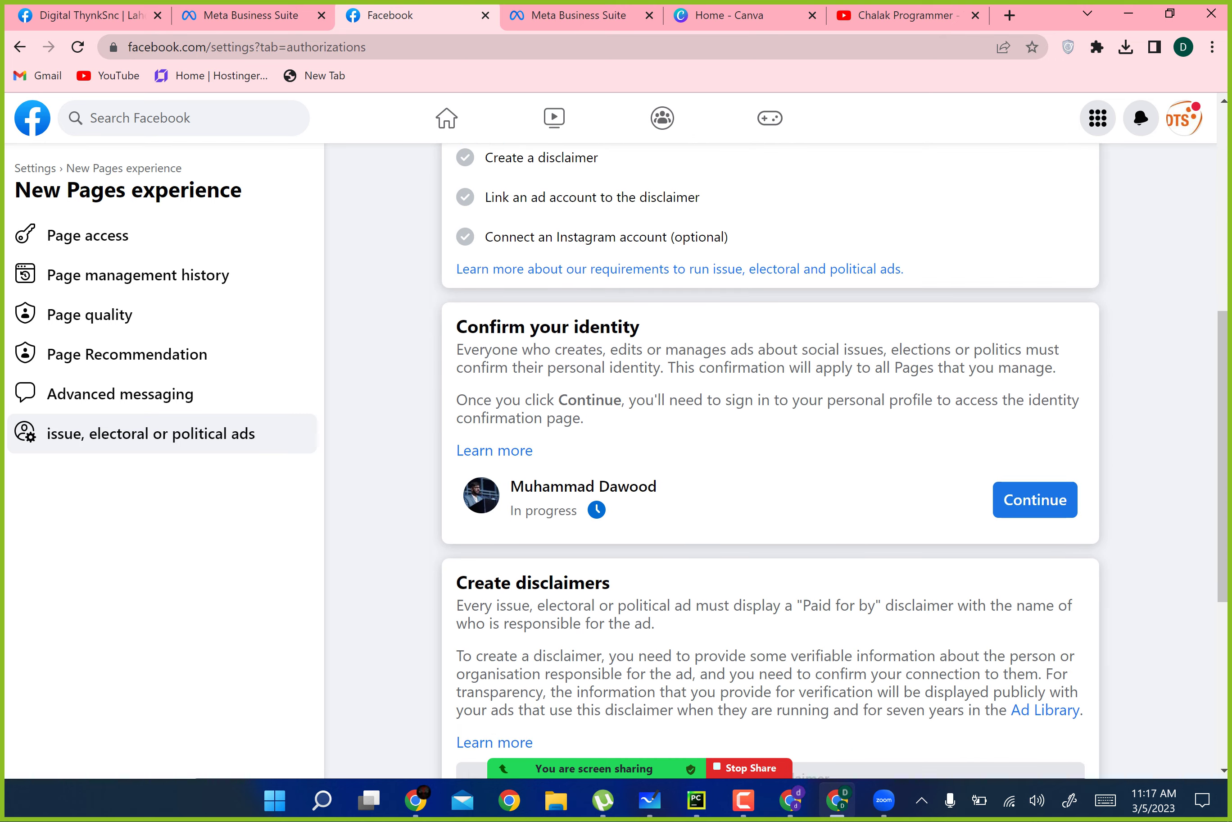
scroll(771, 461, up, 13)
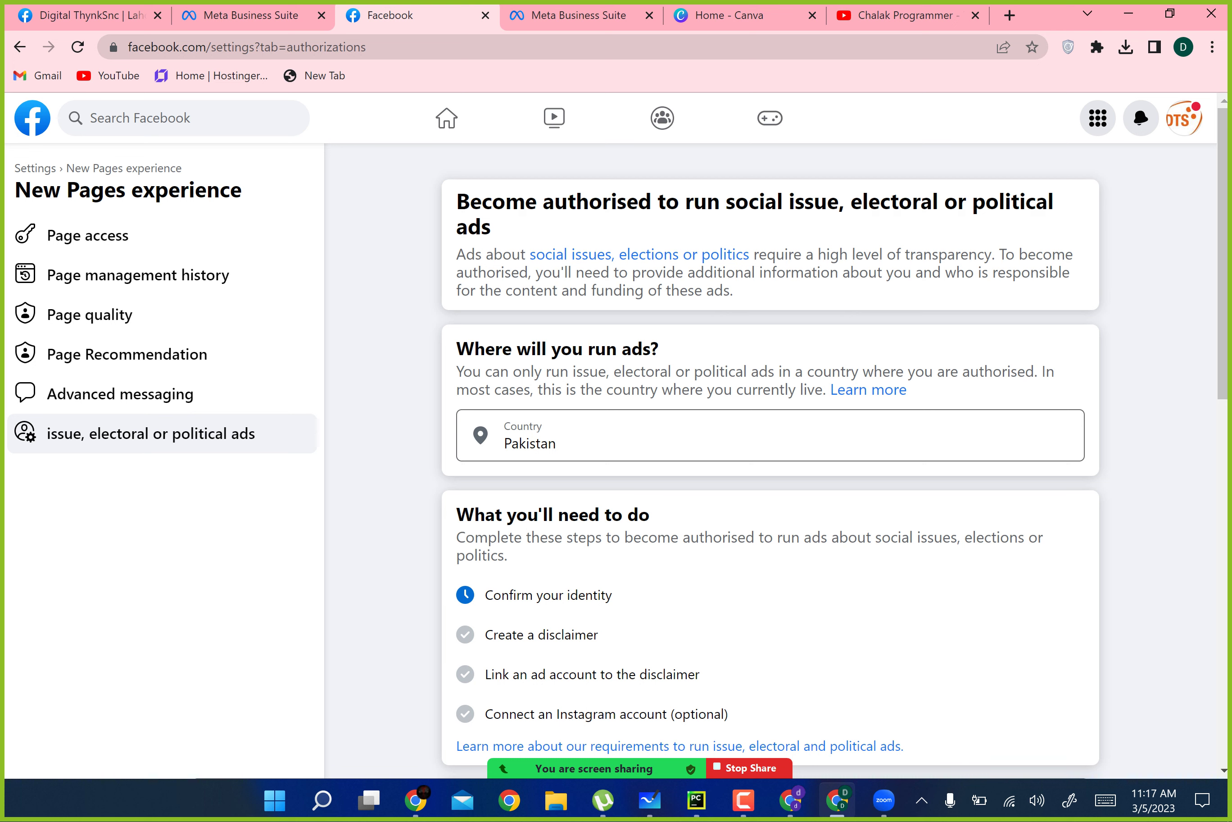
click(771, 440)
click(489, 476)
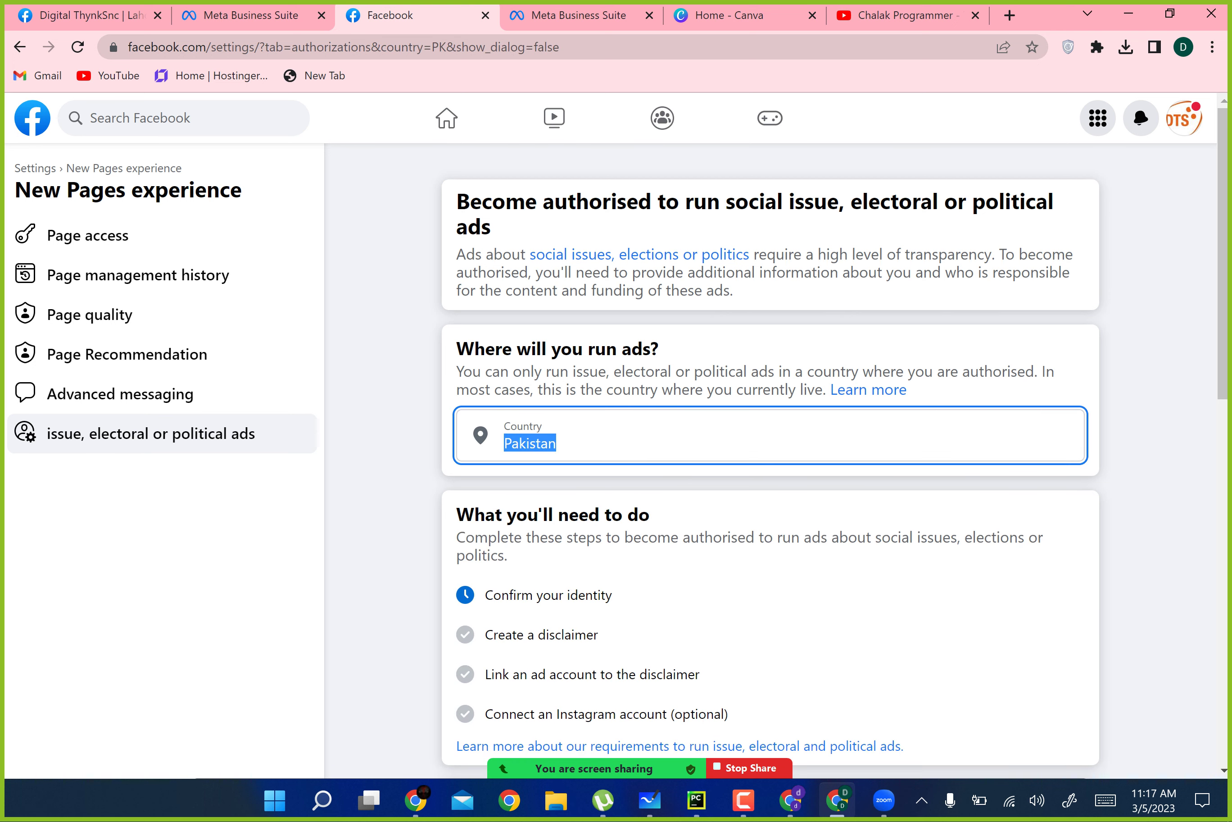
scroll(770, 462, down, 5)
scroll(1034, 435, down, 5)
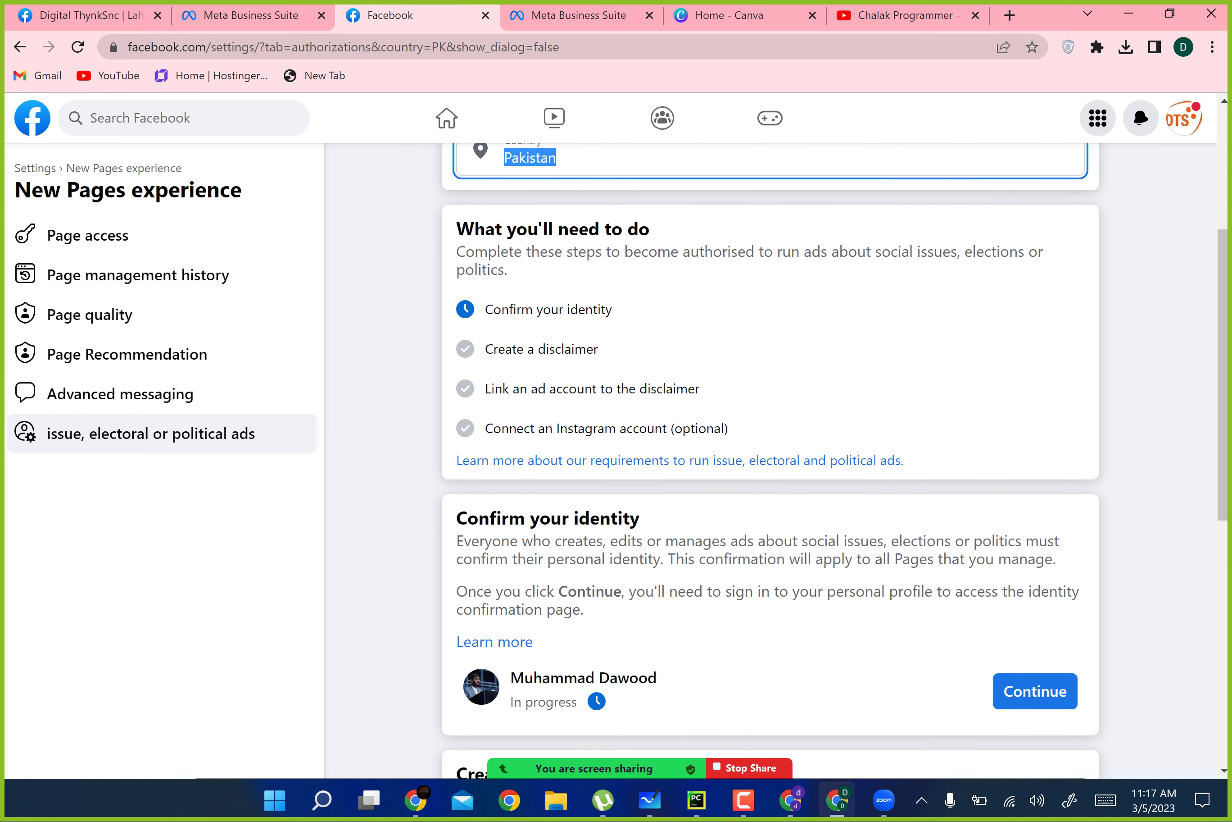
Step: Start identity confirmation, then return from the unavailable page to the political-ads settings
click(1034, 435)
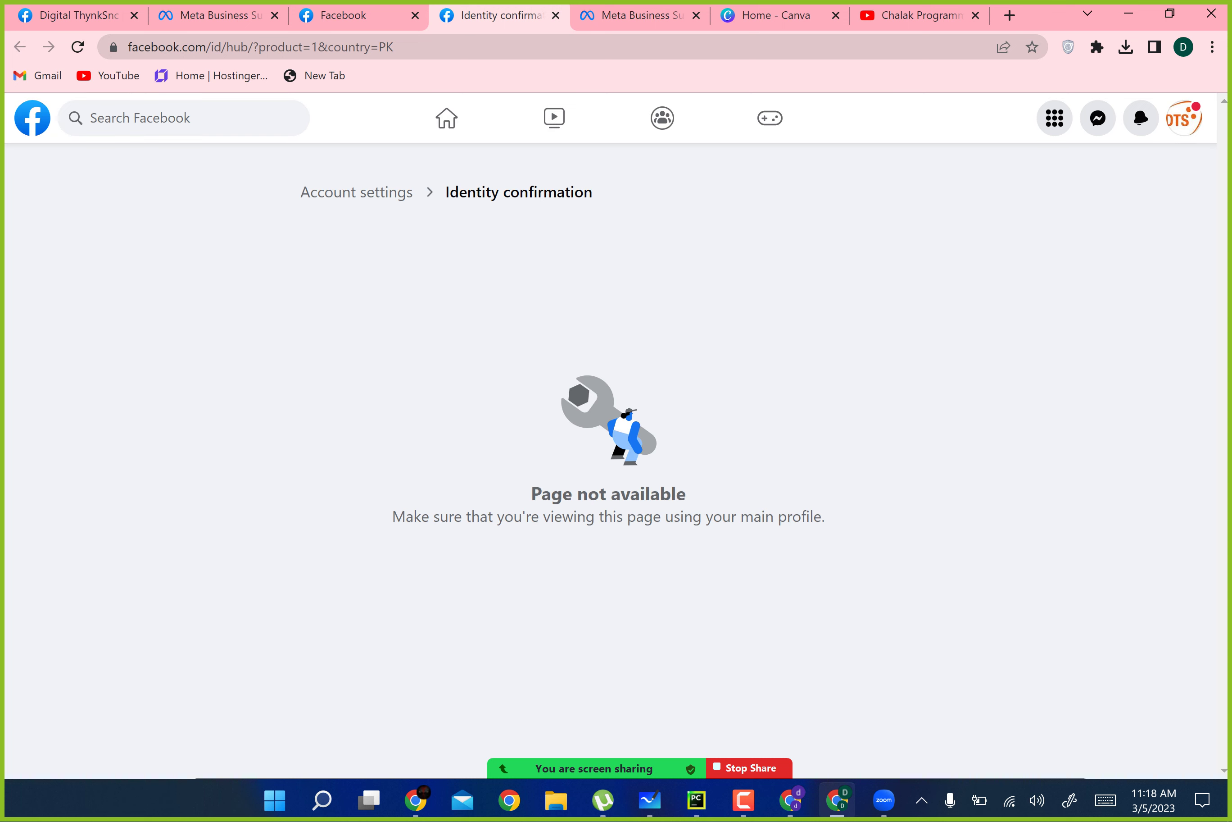
click(357, 191)
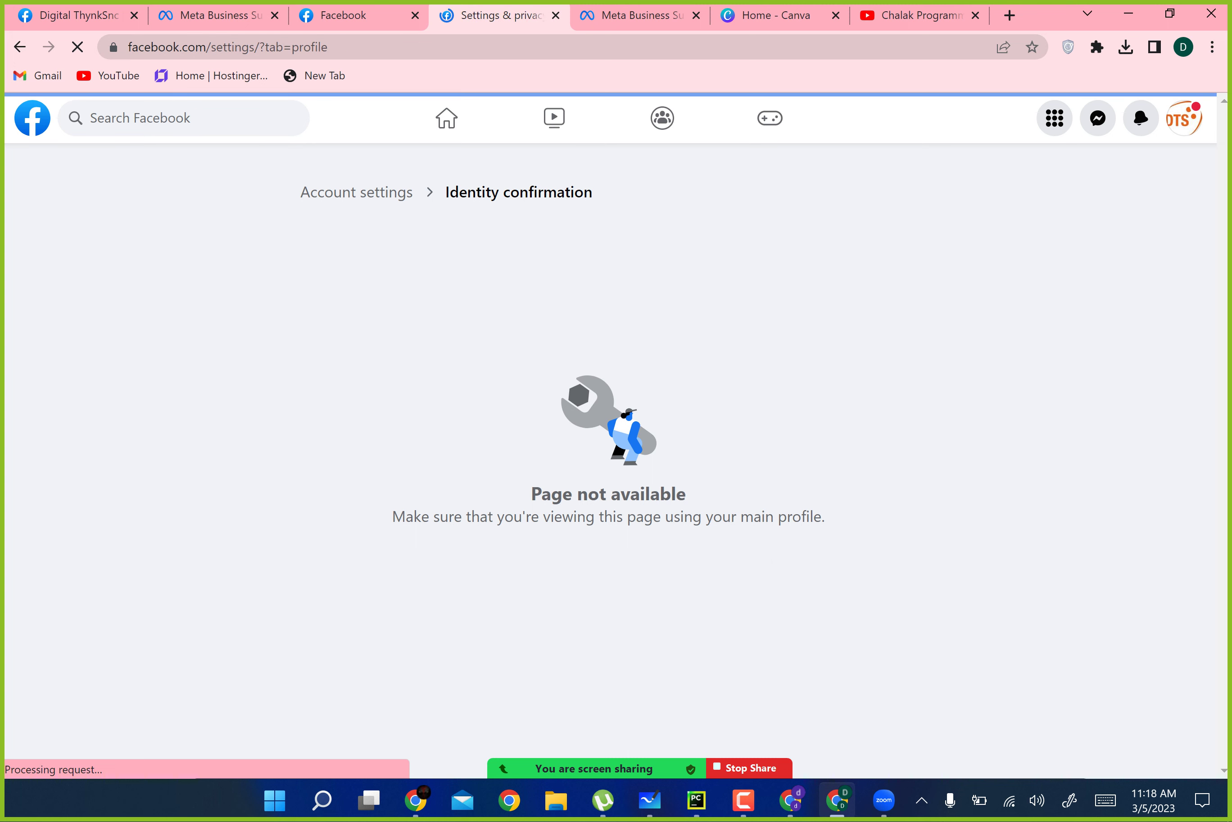
key(ctrl+shift+Tab)
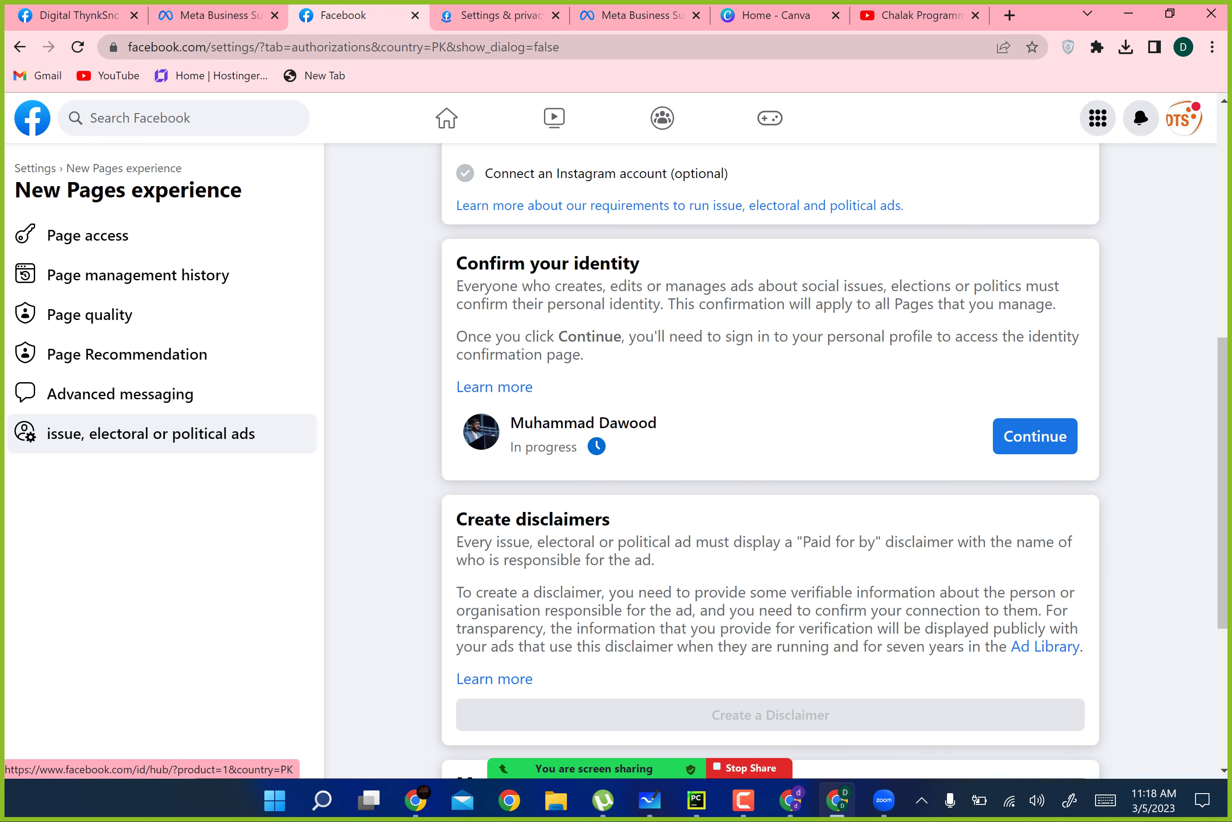
Step: Review the political ads settings, leaving Pakistan as the selected country
scroll(769, 466, down, 5)
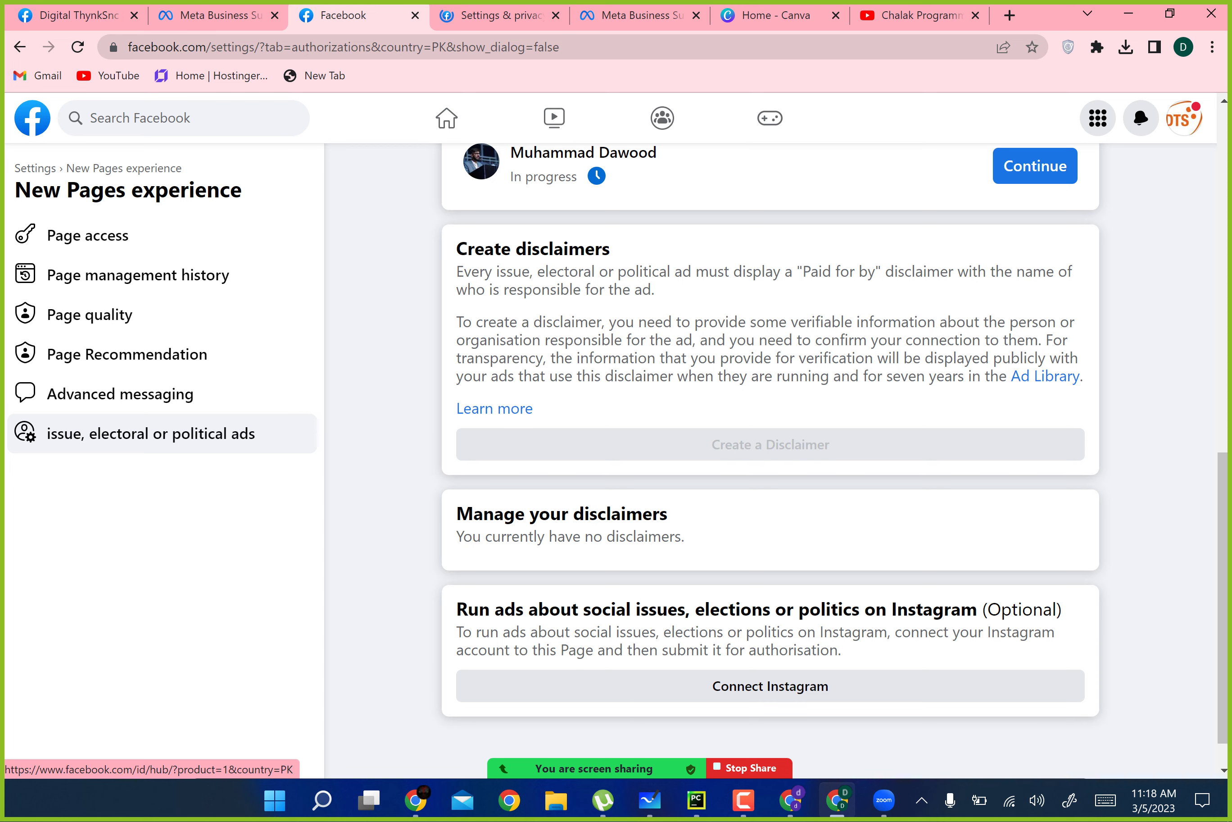
scroll(769, 461, up, 10)
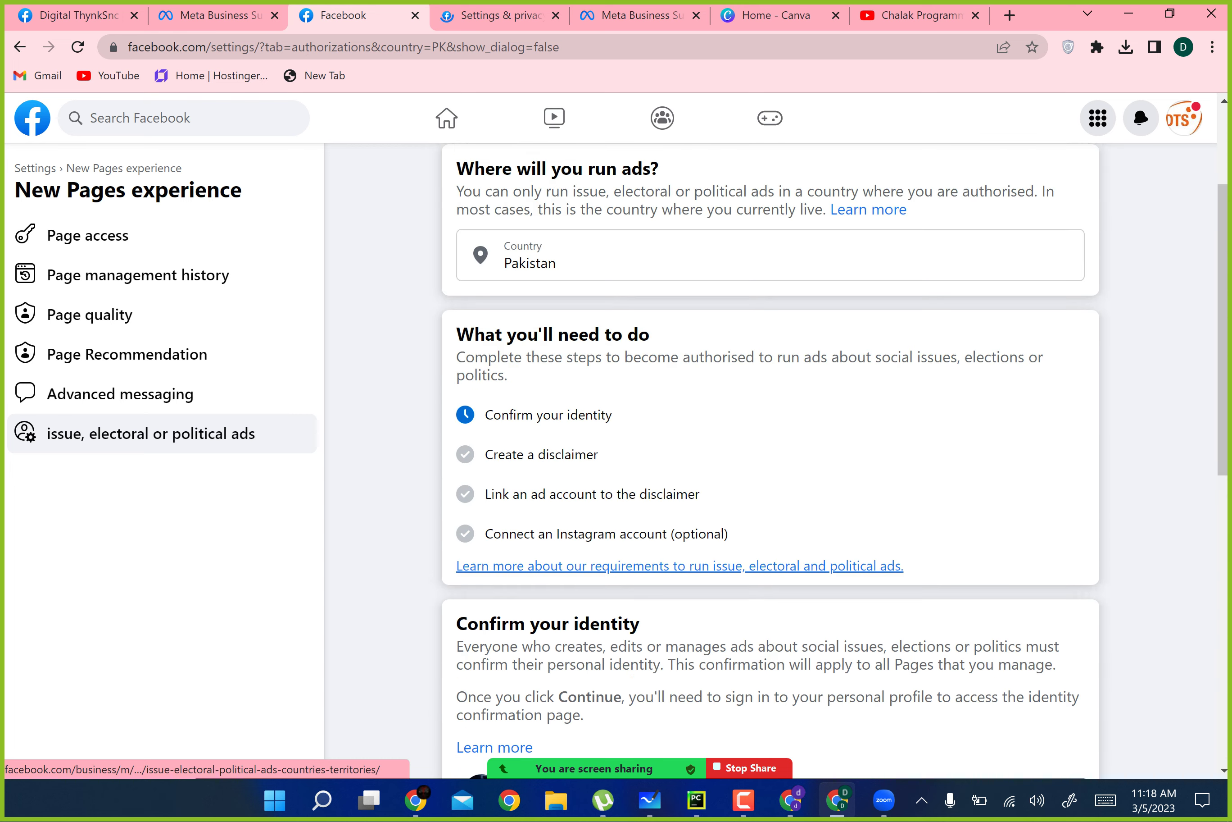
scroll(769, 461, up, 4)
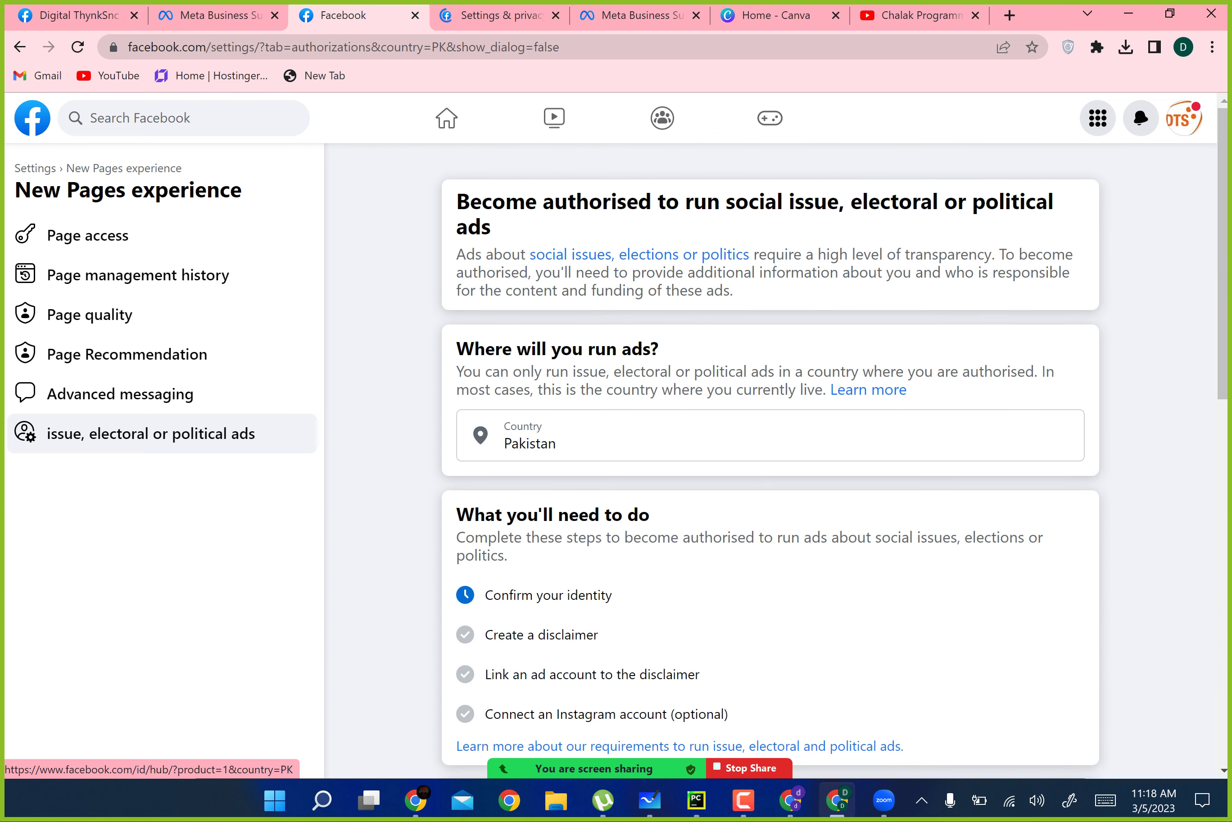
scroll(769, 461, down, 5)
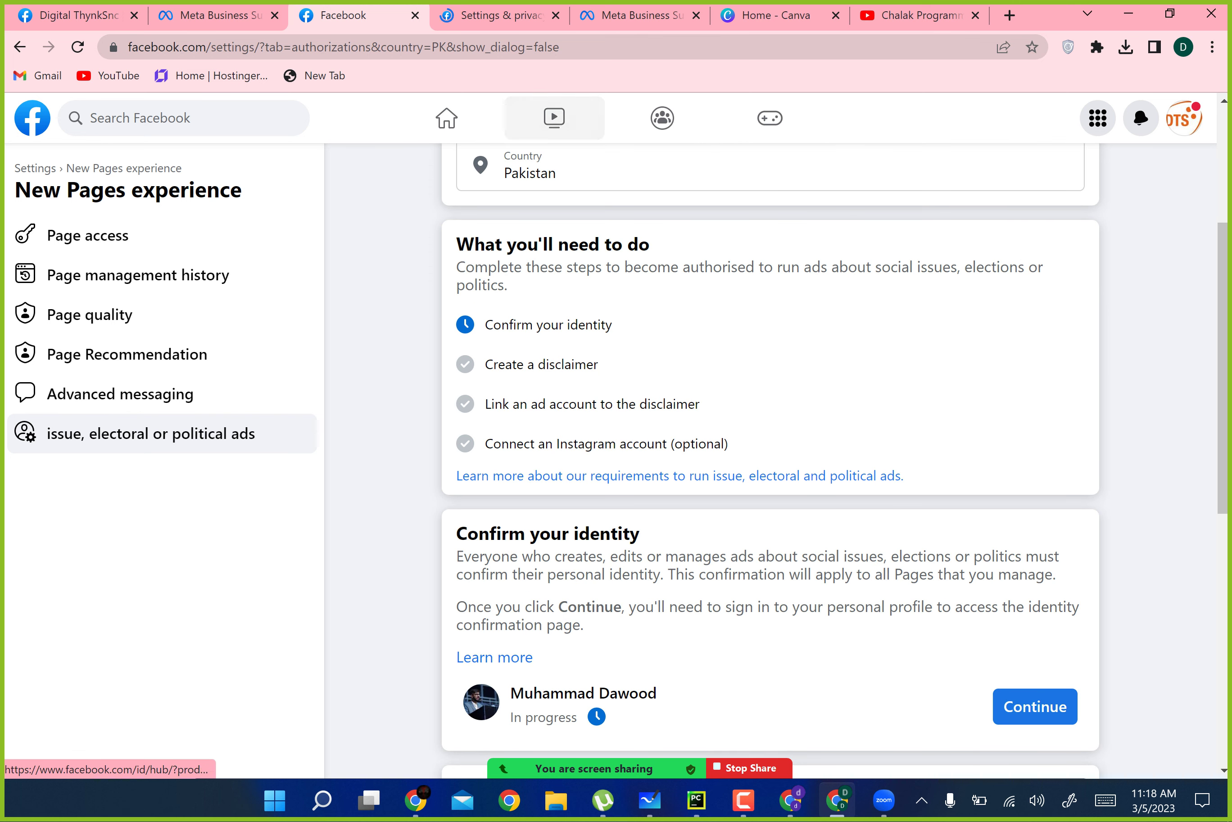
click(493, 15)
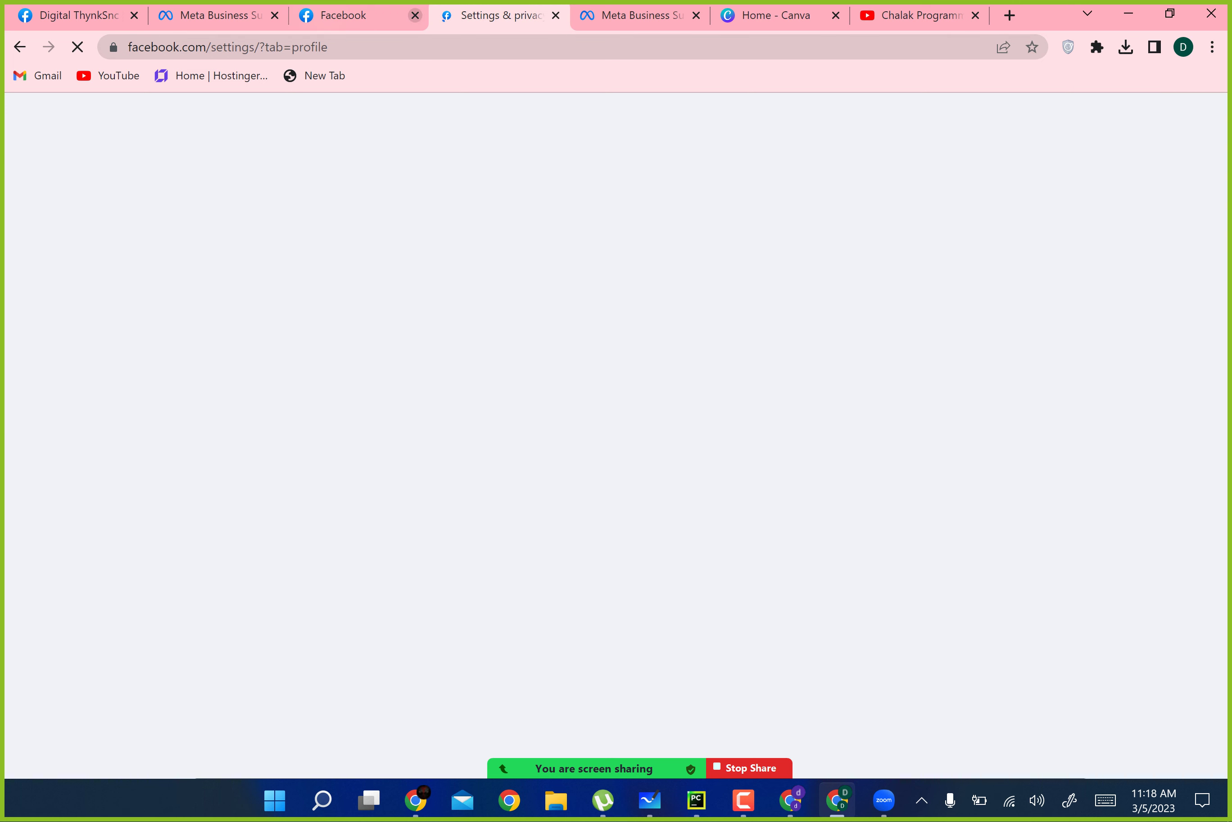
click(344, 15)
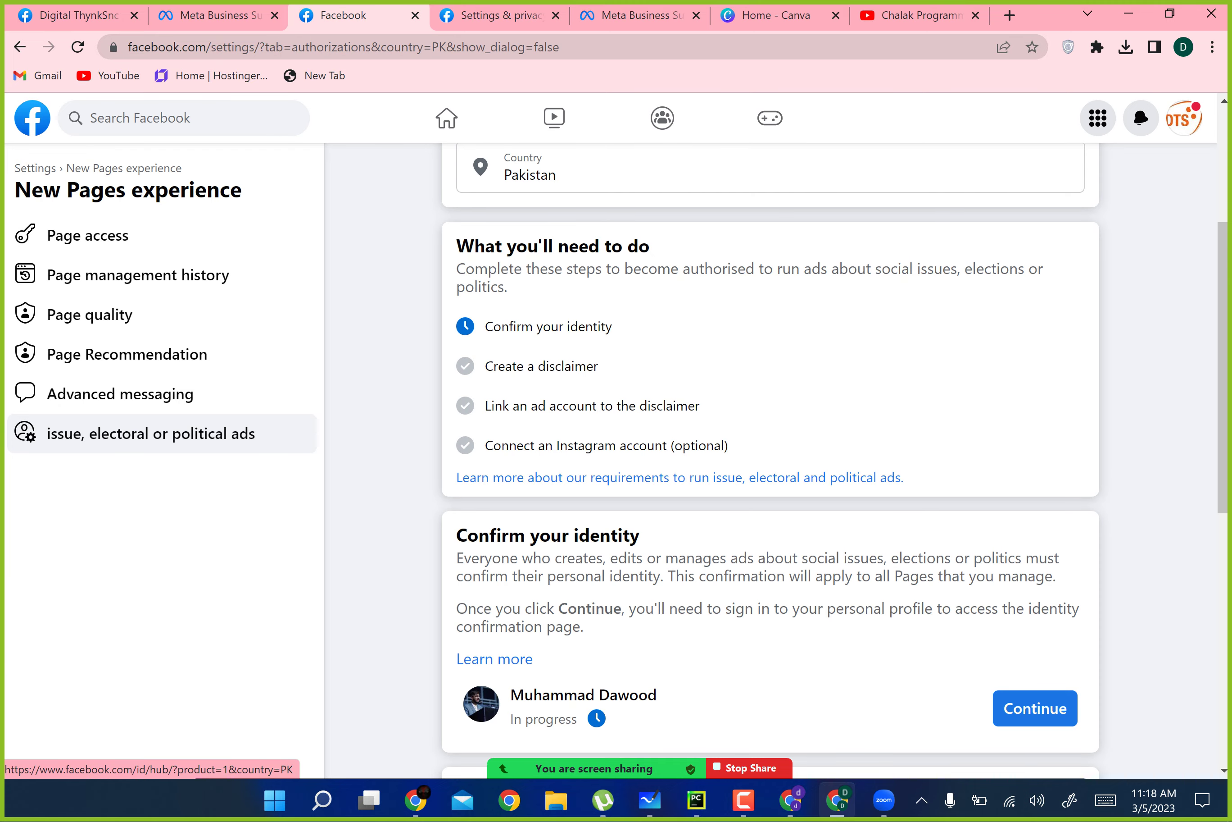
scroll(769, 424, up, 3)
click(769, 344)
key(Return)
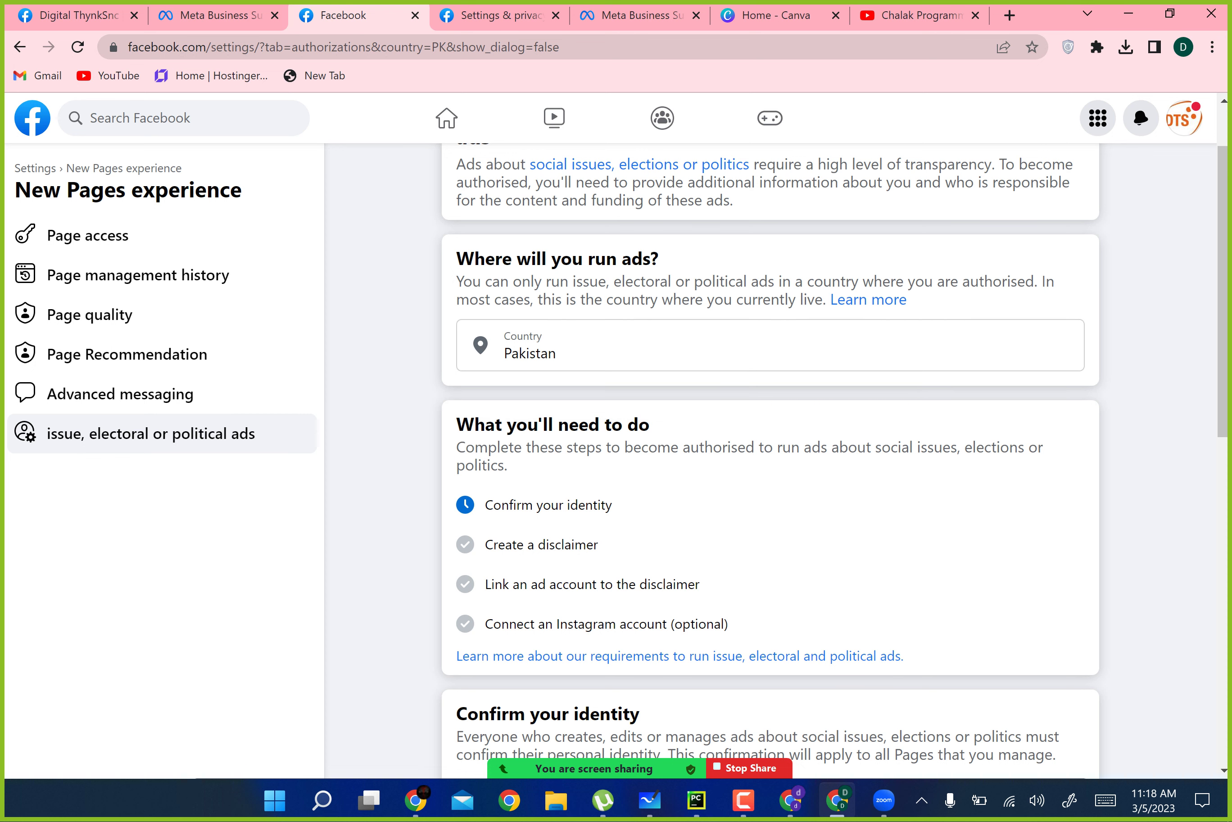
Step: Check the identity confirmation status further down the political ads page
scroll(769, 461, down, 3)
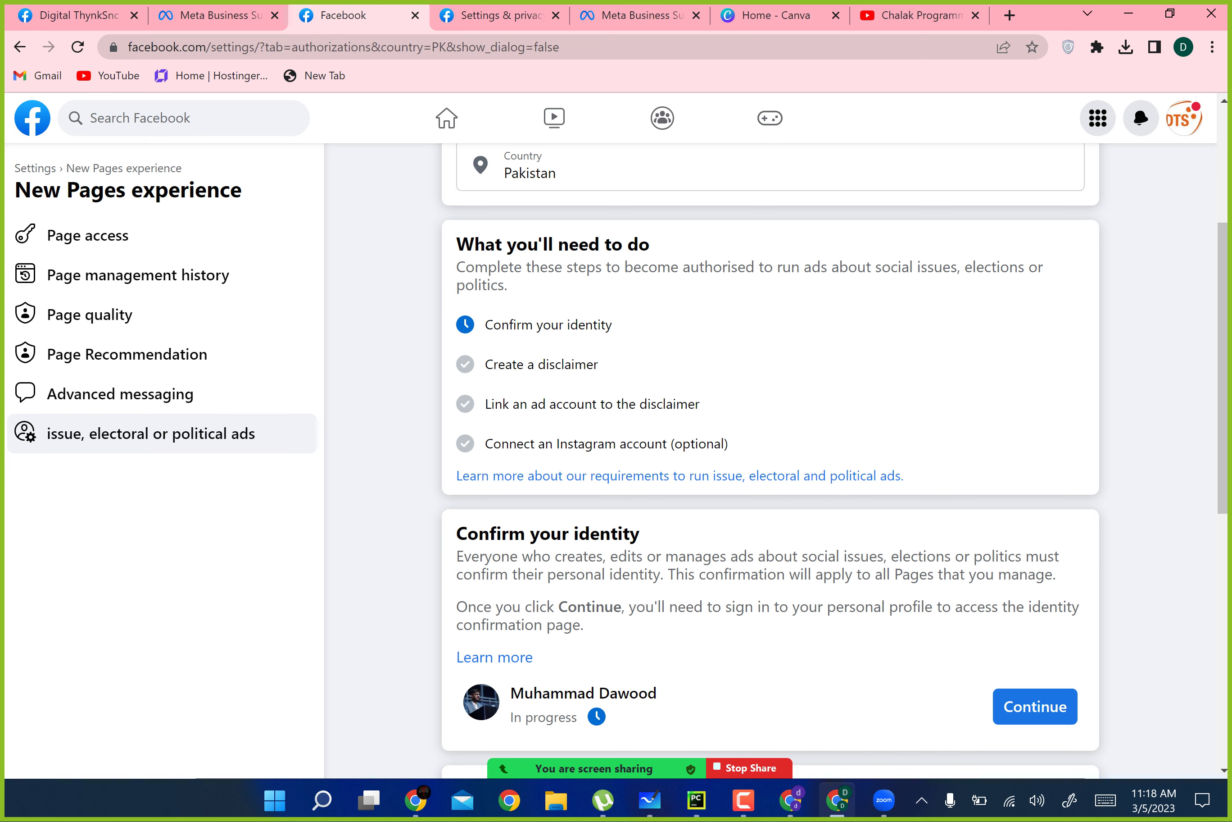
scroll(769, 461, down, 9)
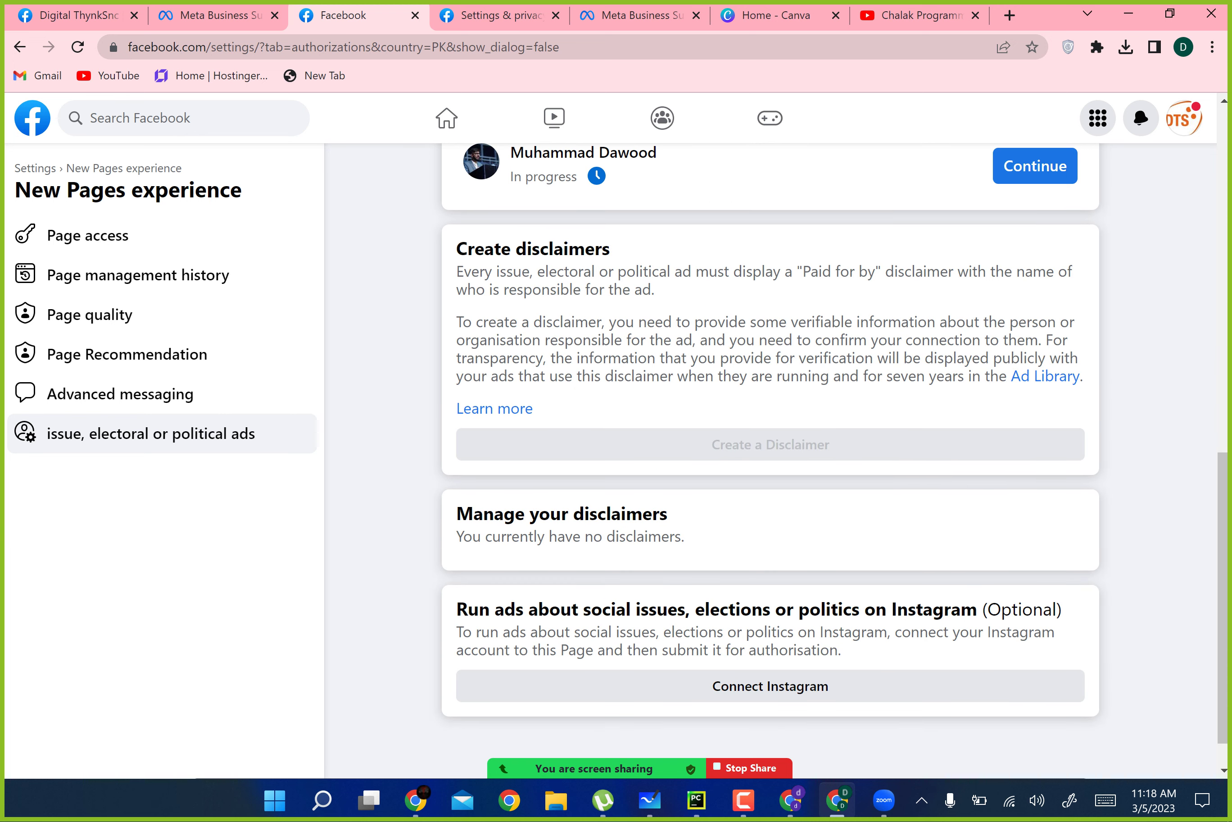
scroll(769, 462, down, 1)
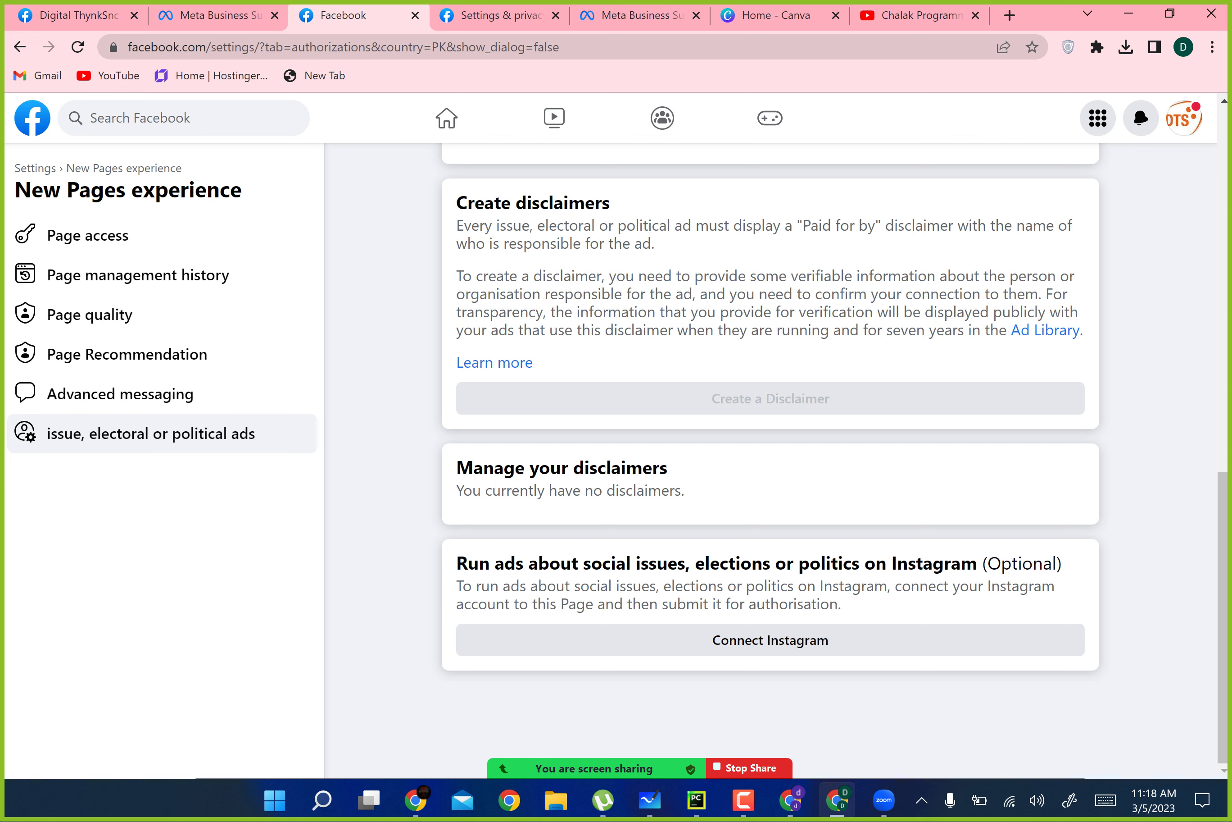
scroll(769, 461, up, 10)
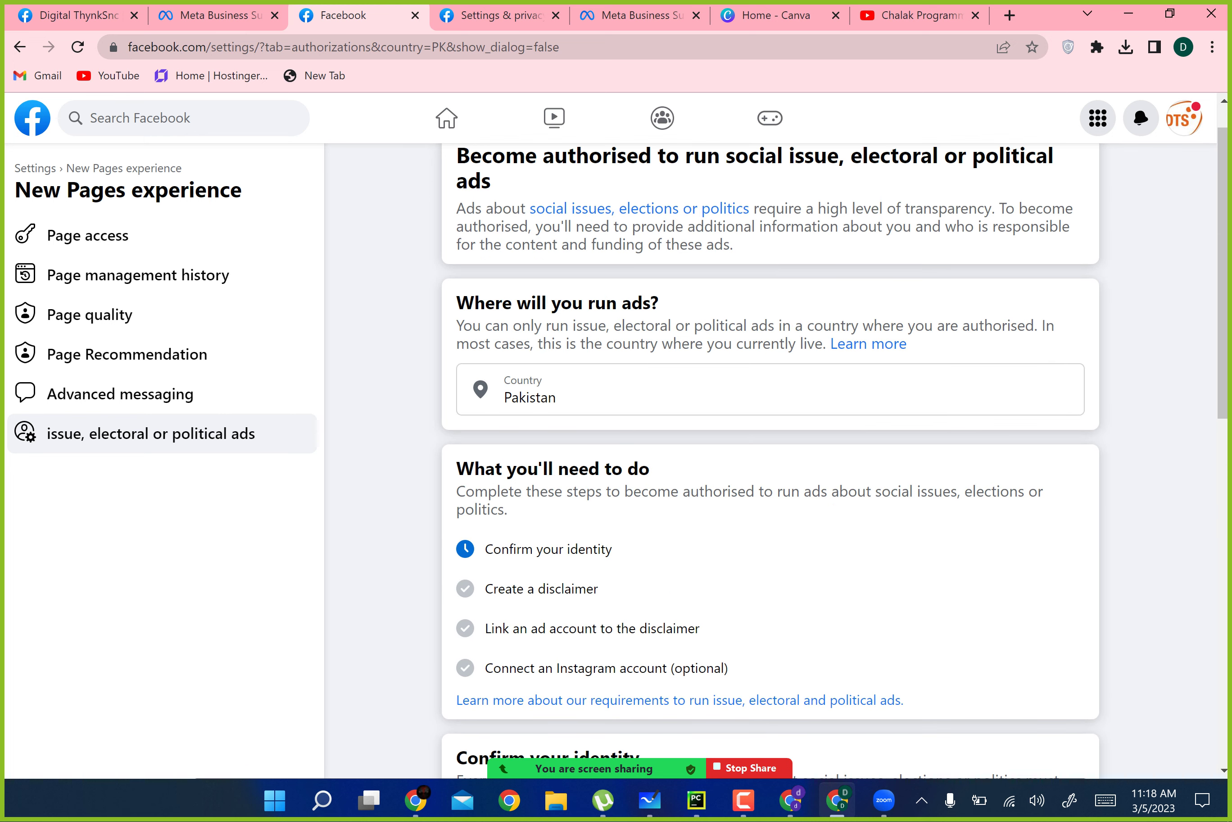
scroll(769, 462, up, 1)
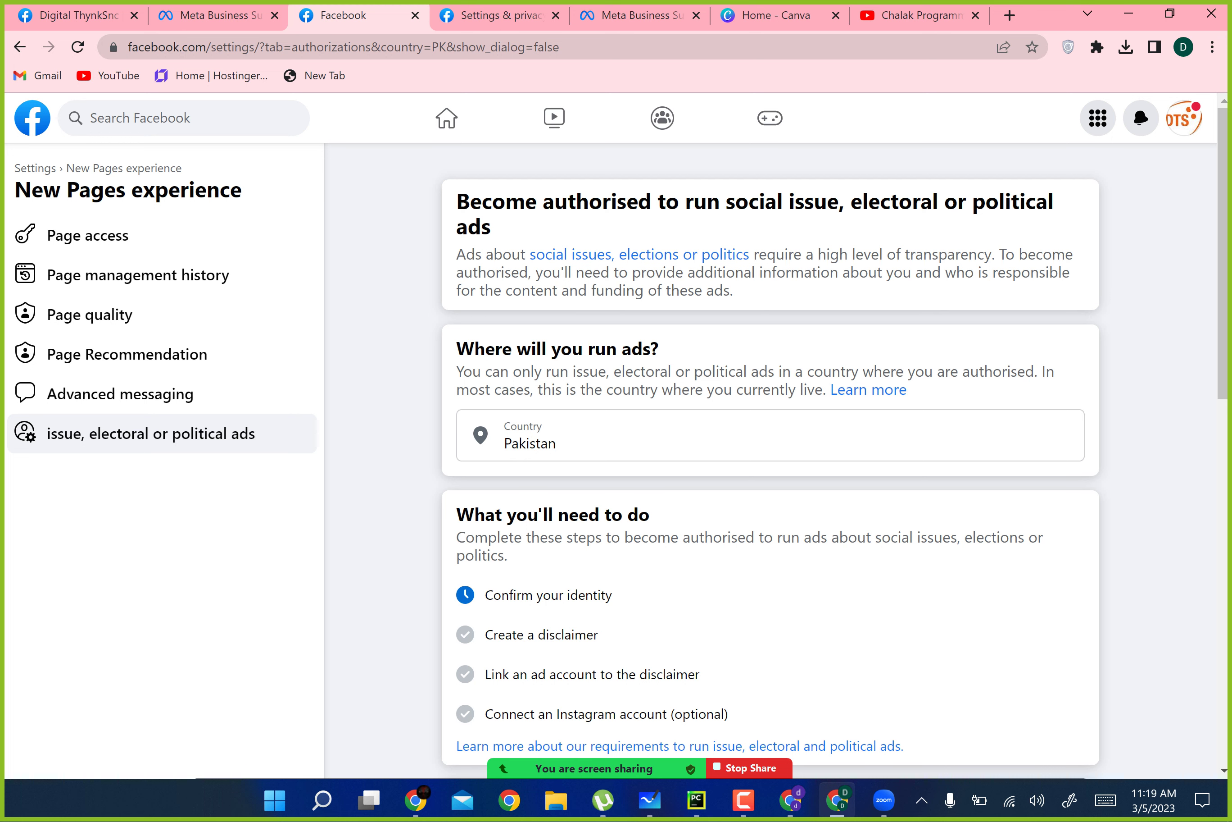
scroll(769, 461, down, 10)
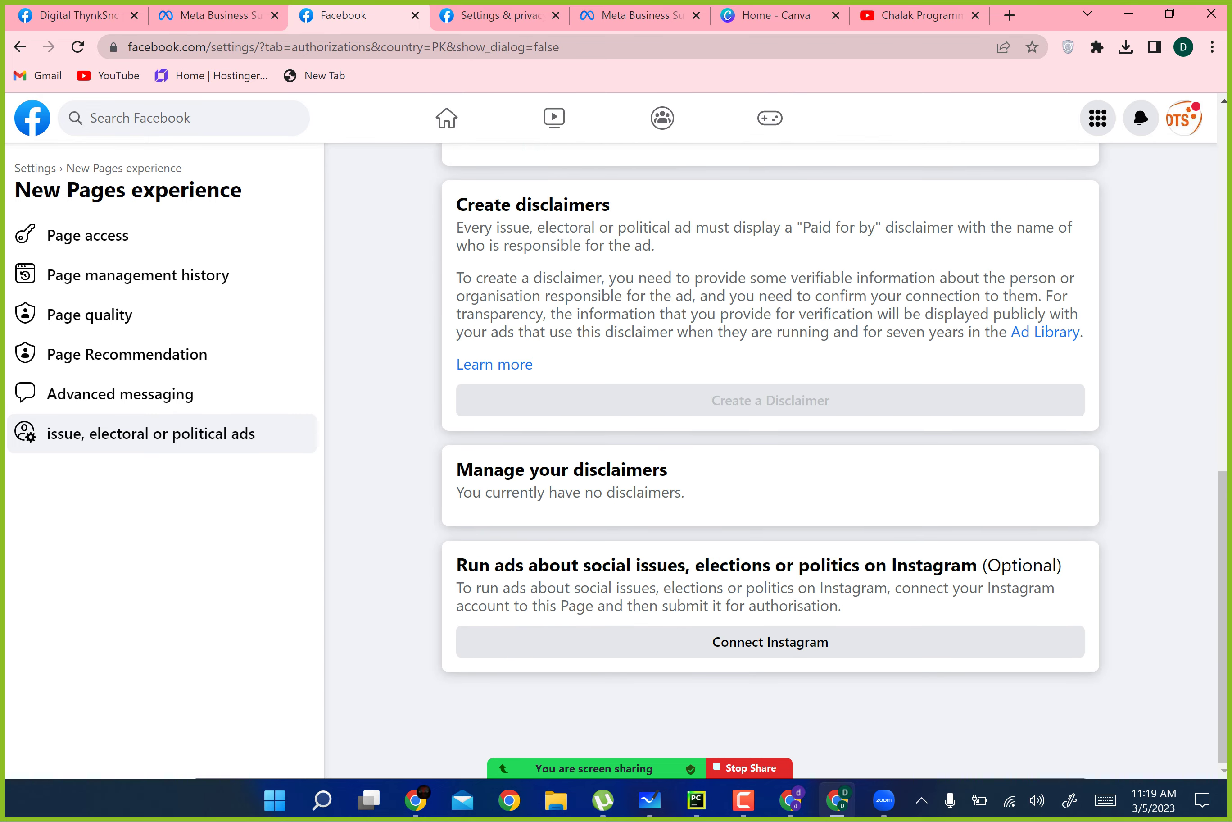
scroll(769, 462, up, 10)
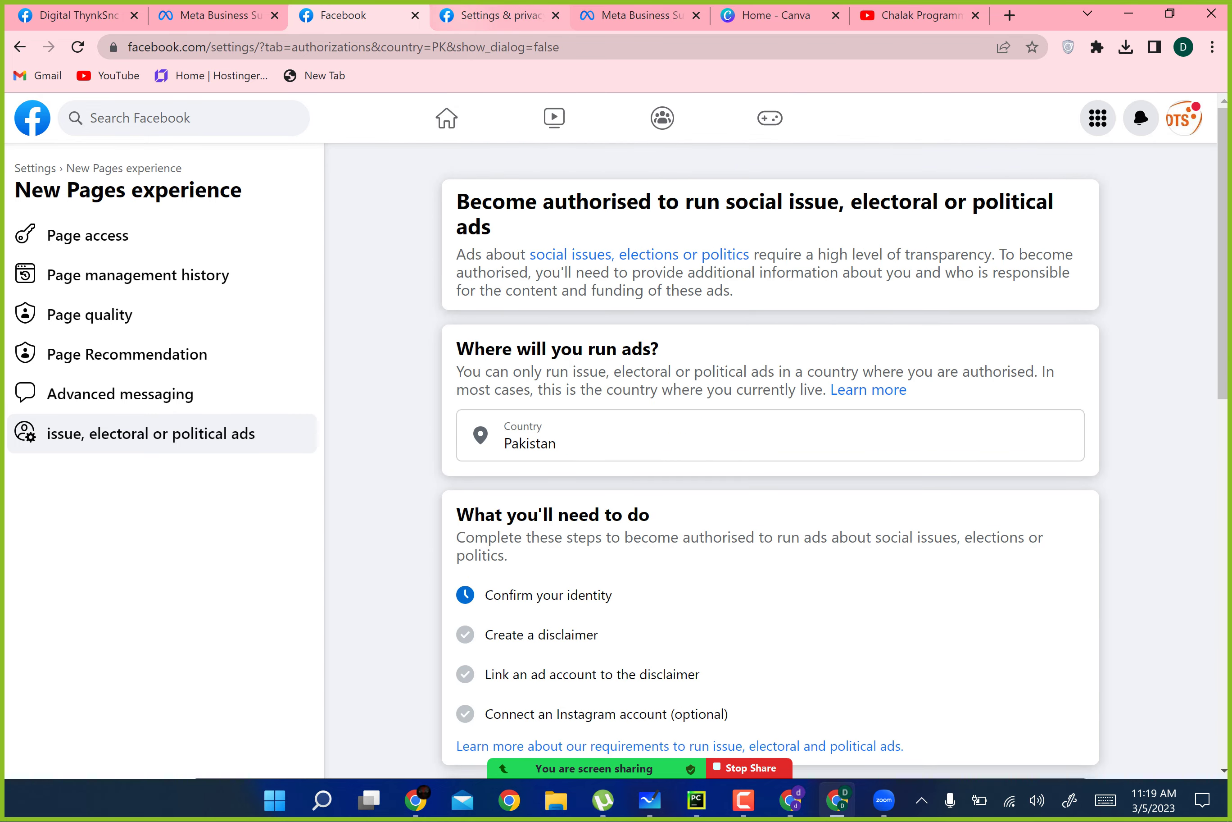
key(ctrl+Tab)
key(ctrl+shift+Tab)
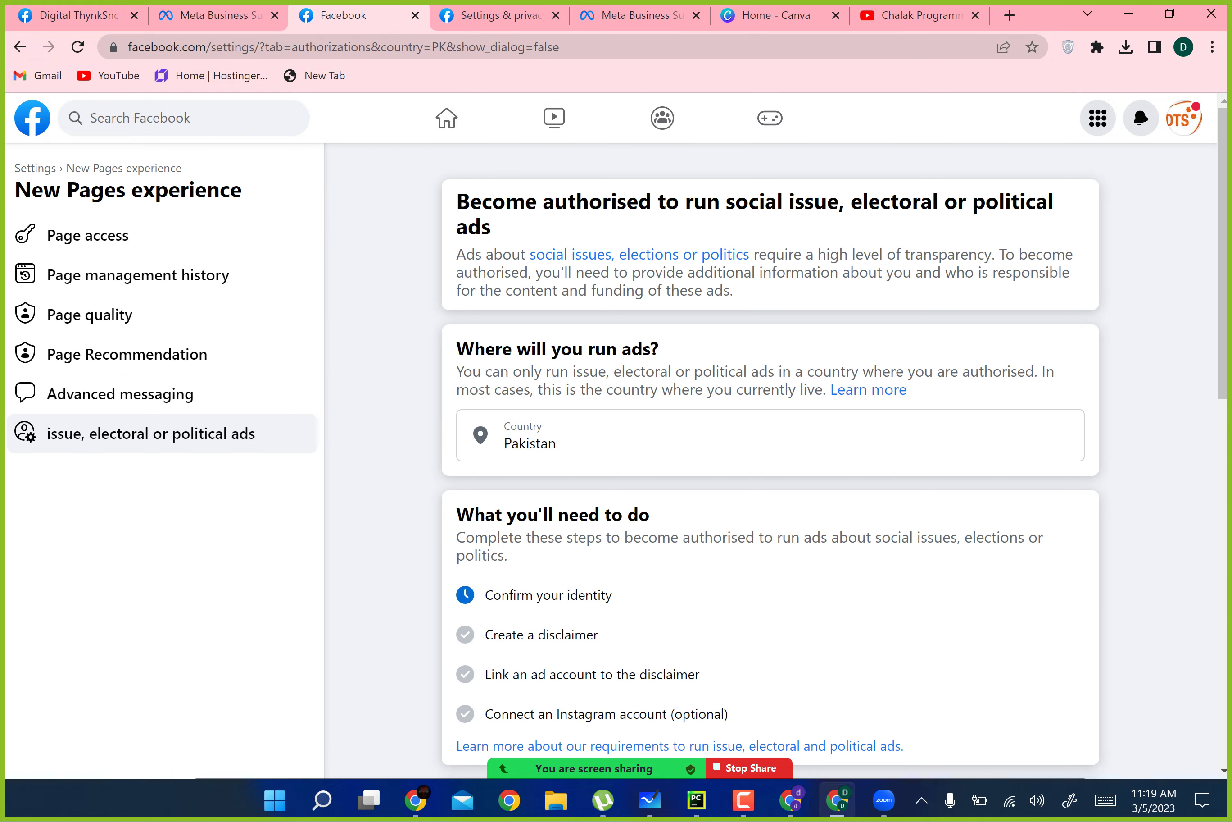
scroll(769, 461, down, 2)
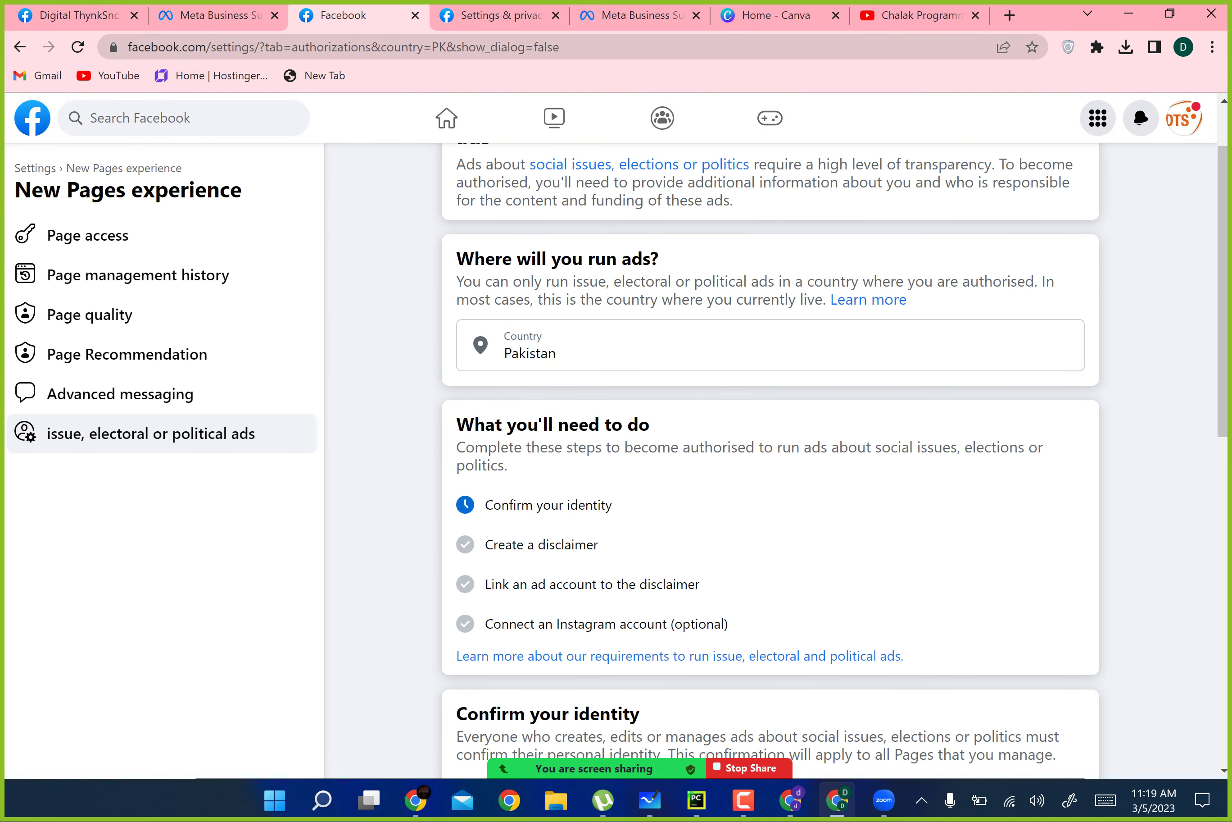
scroll(769, 462, down, 7)
drag(577, 537, 511, 537)
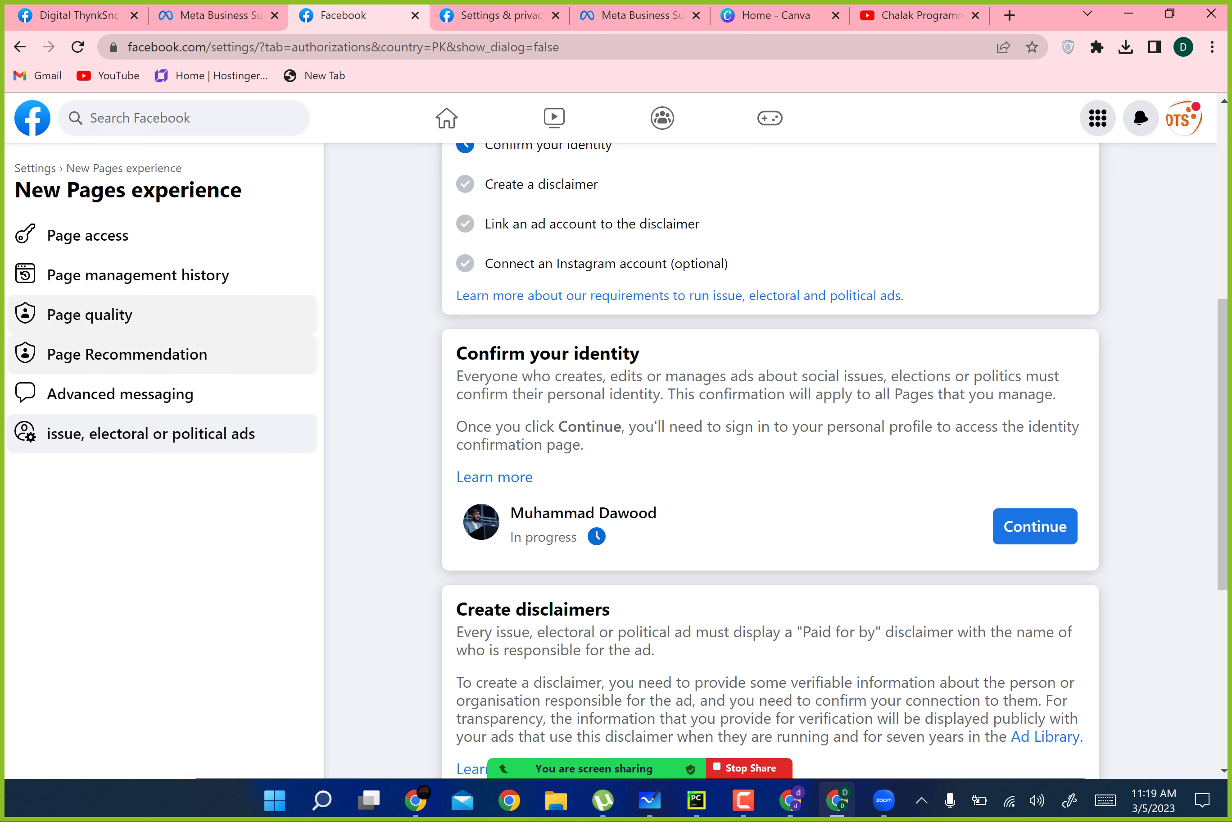
Step: Leave the ads settings via the Facebook home for the Business apps catalogue
click(36, 168)
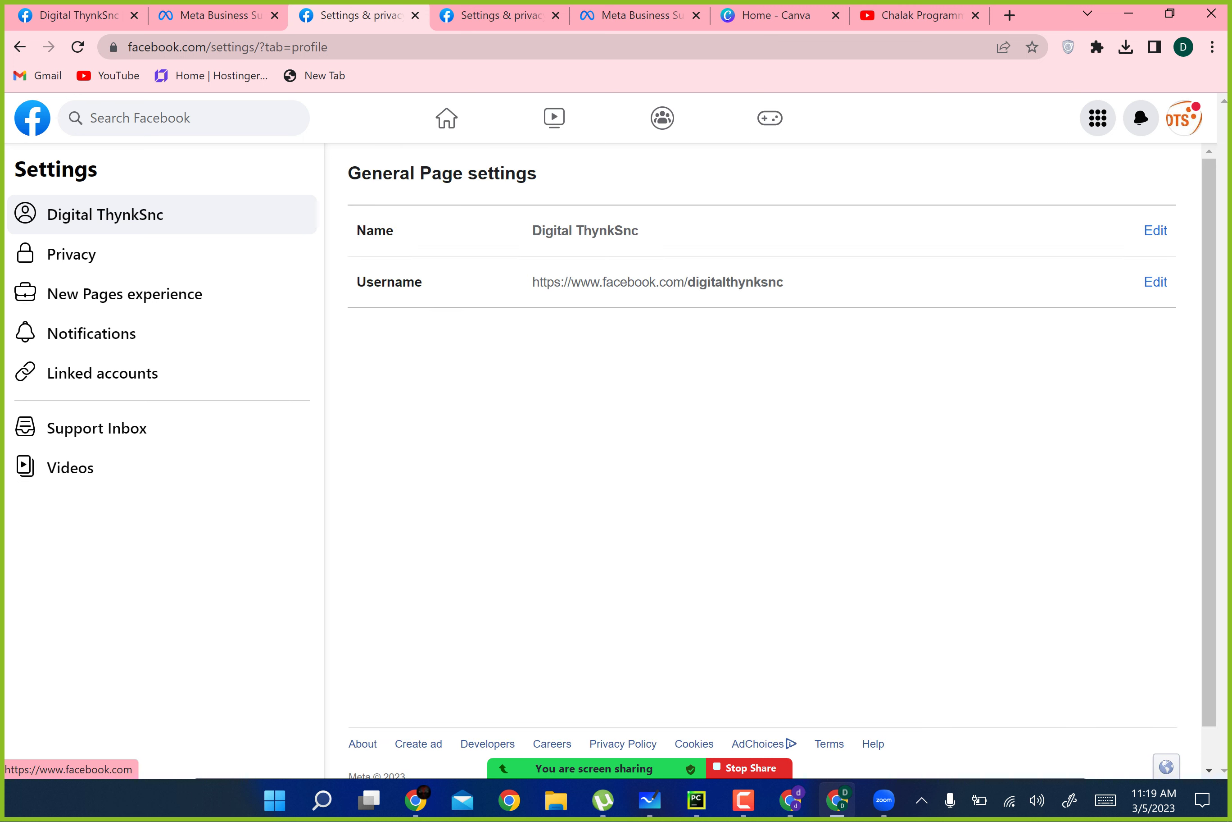
click(32, 117)
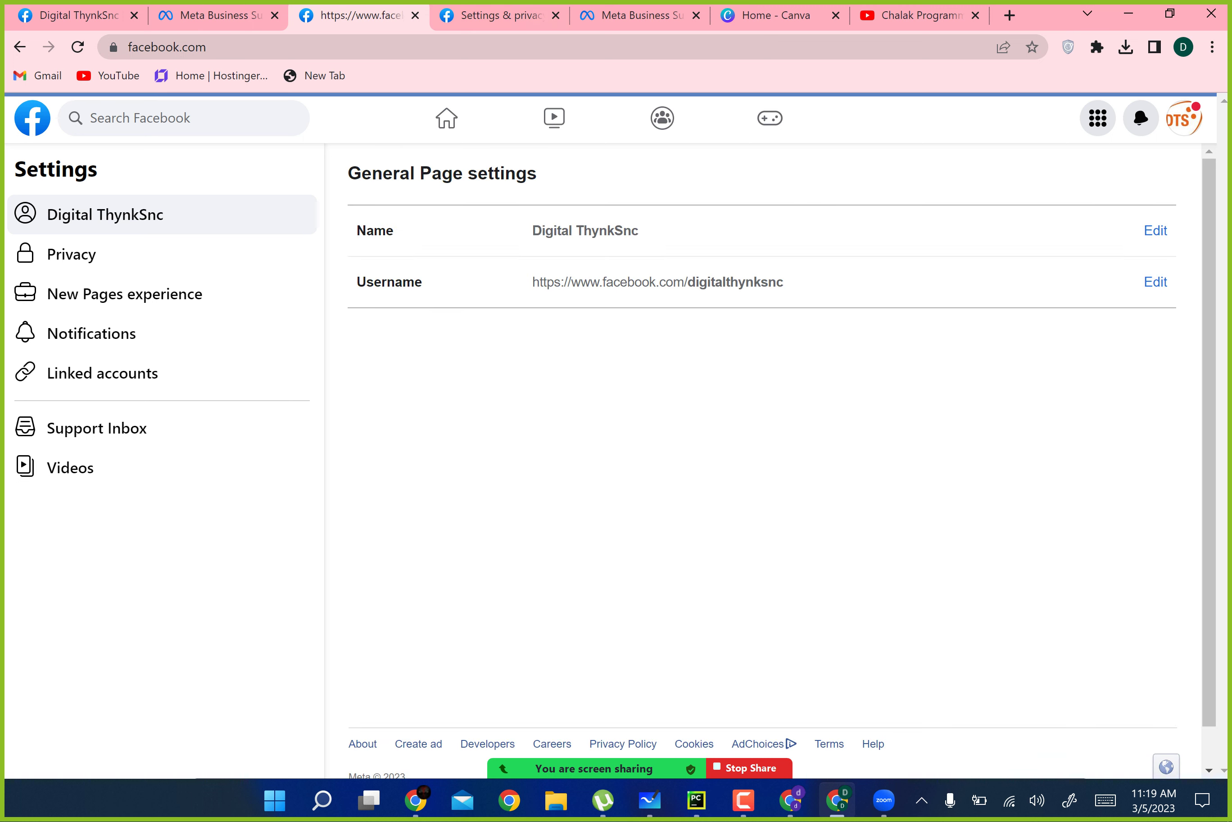
click(631, 14)
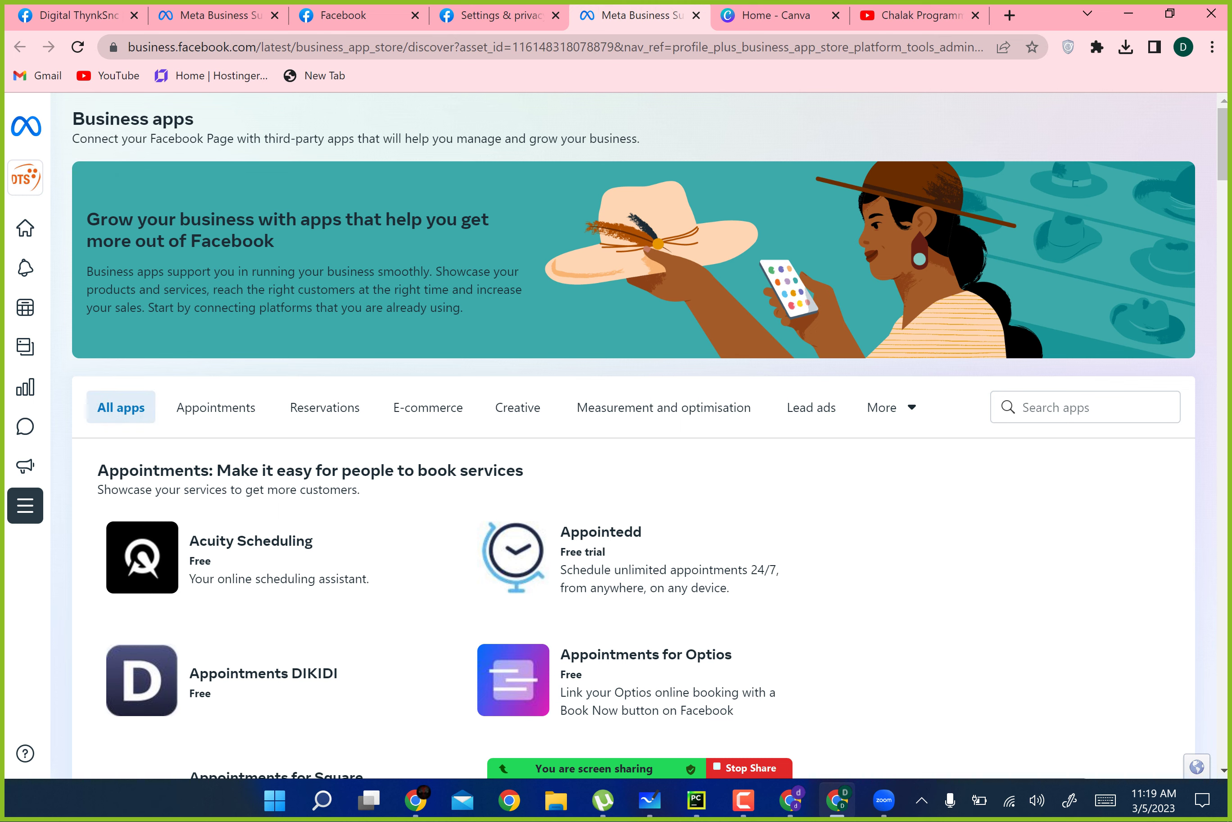
Step: Scroll to the E-commerce apps and open the Cafe24 app details
mouse_move(24, 465)
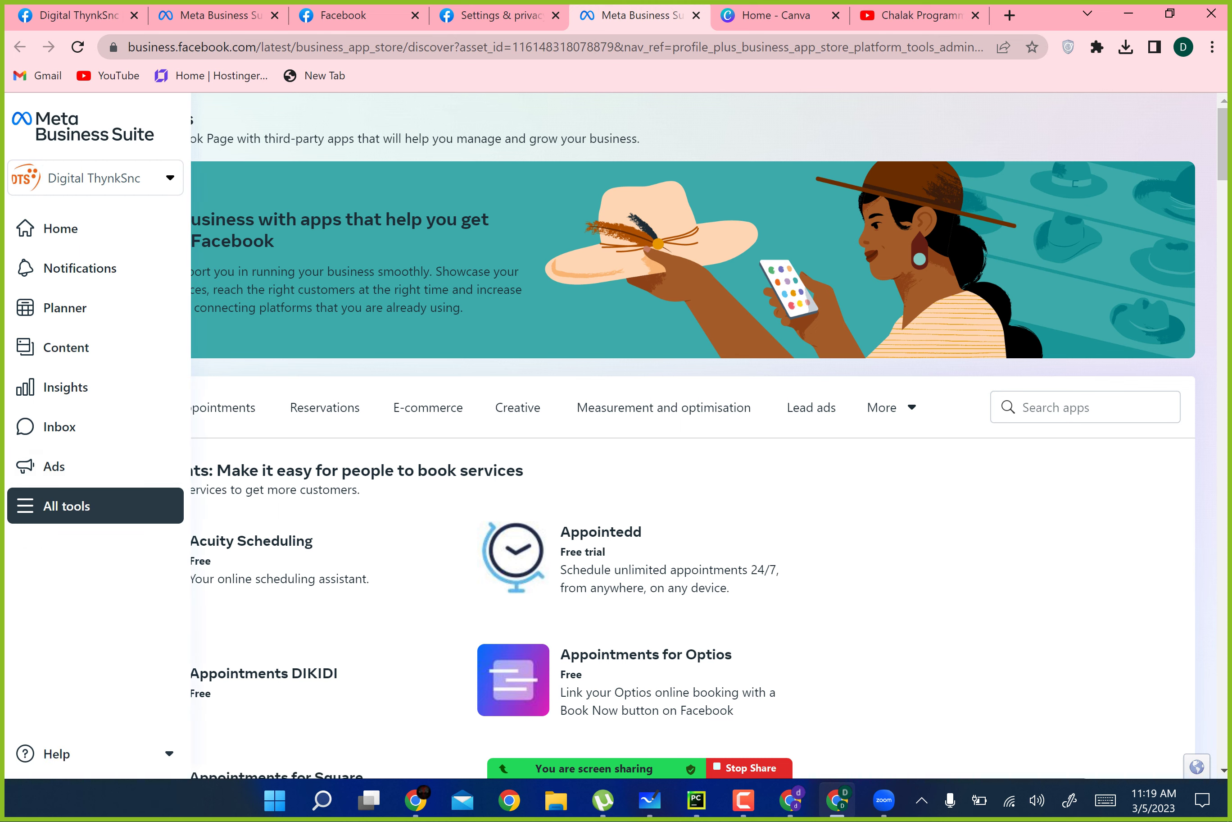
scroll(637, 434, down, 5)
scroll(637, 435, down, 20)
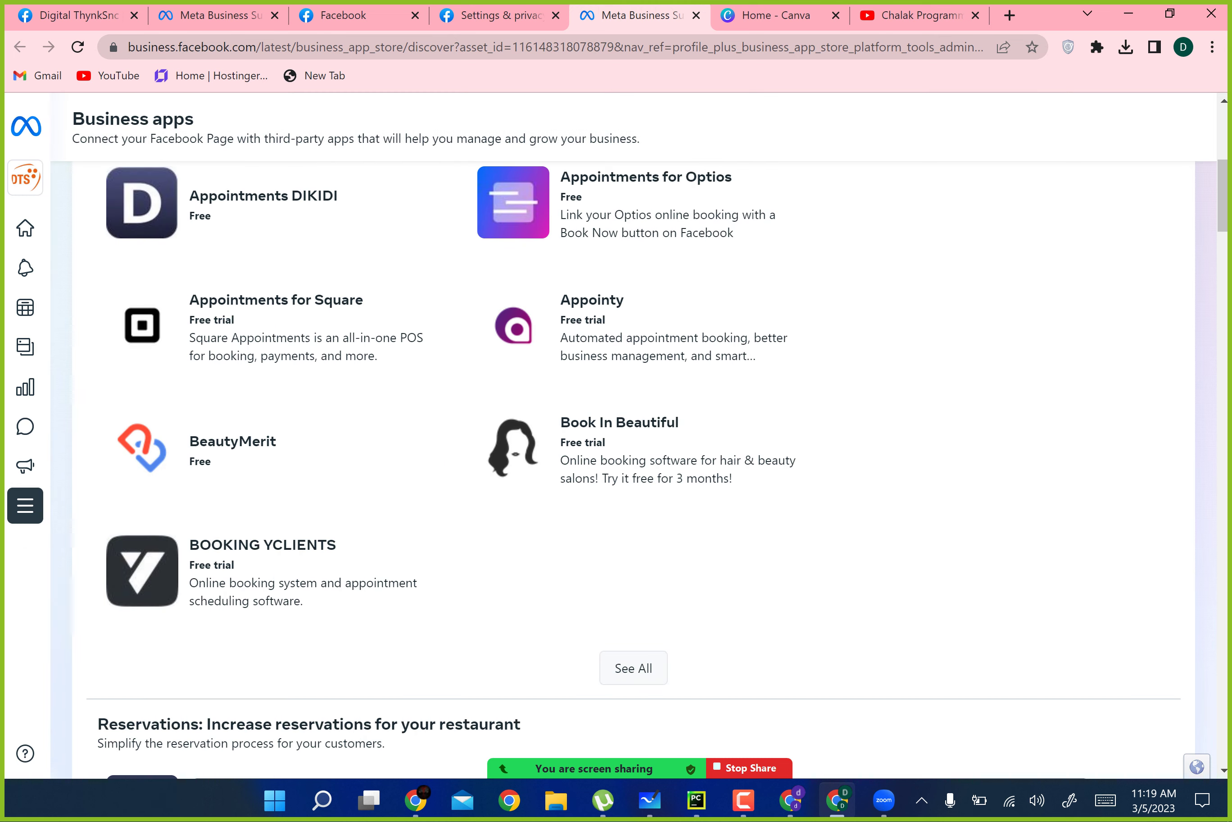
scroll(265, 313, down, 2)
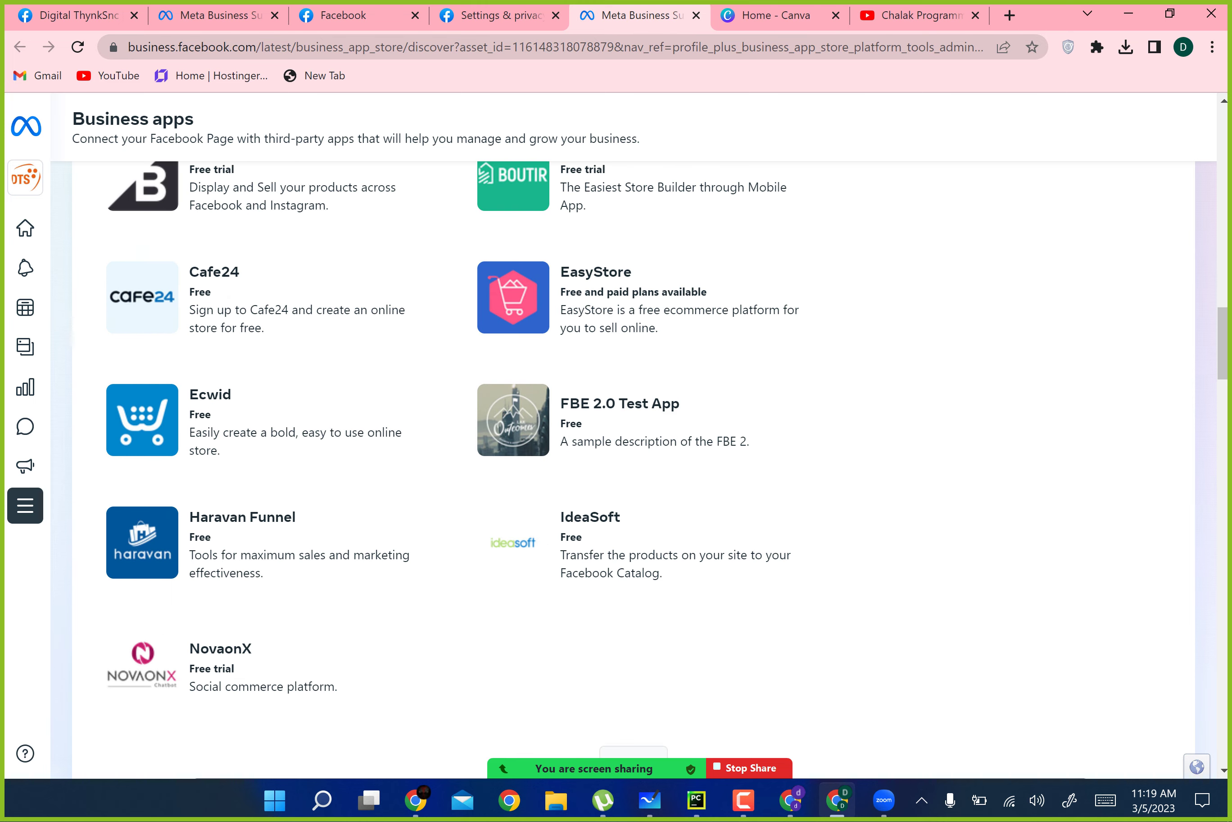
scroll(265, 313, up, 2)
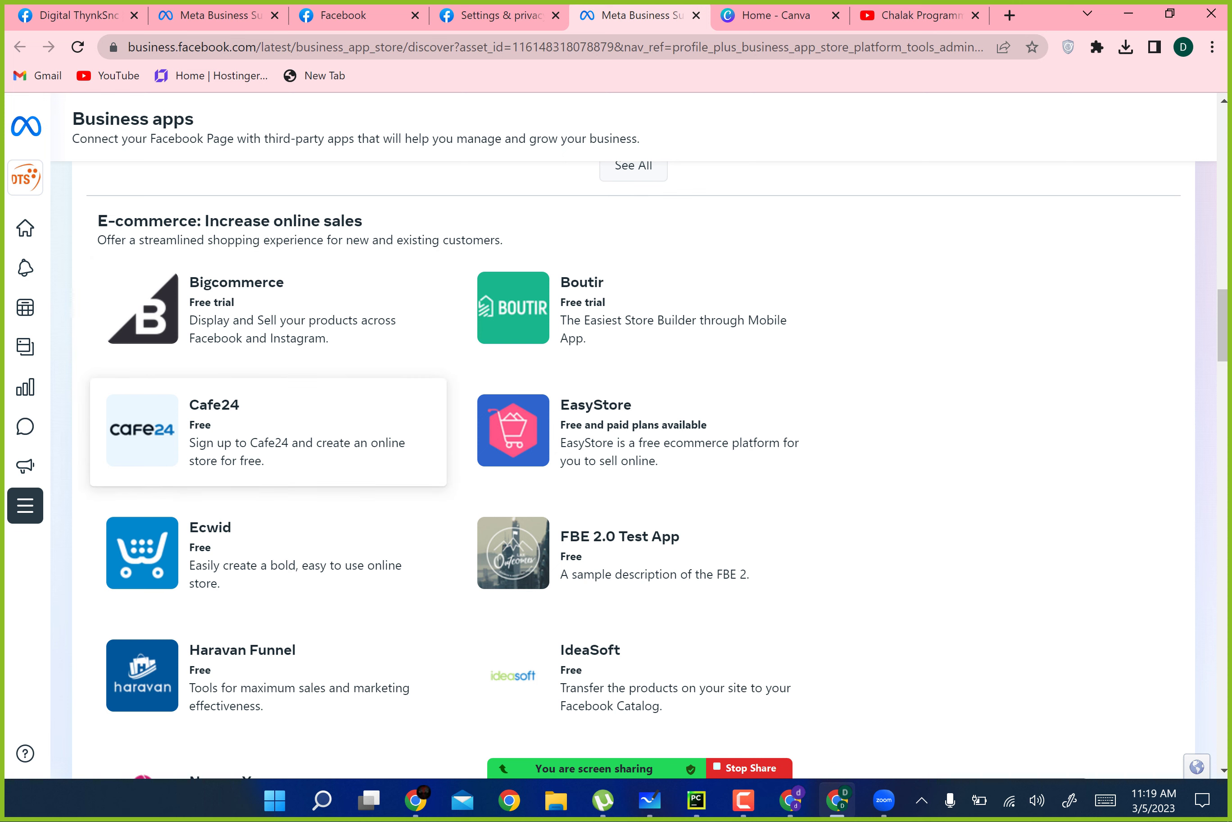
click(268, 432)
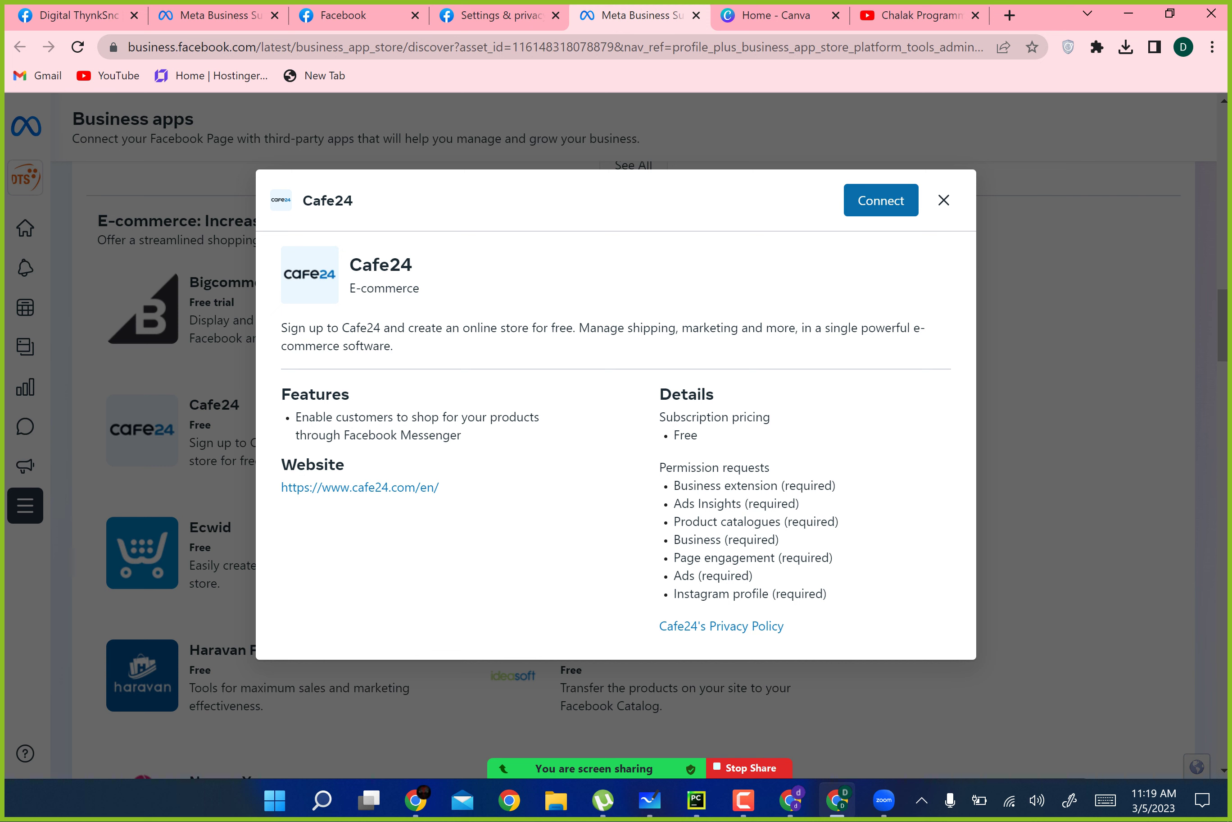
Step: Connect Cafe24, accept its permissions, and focus the Store ID field in the sign-in popup
click(881, 200)
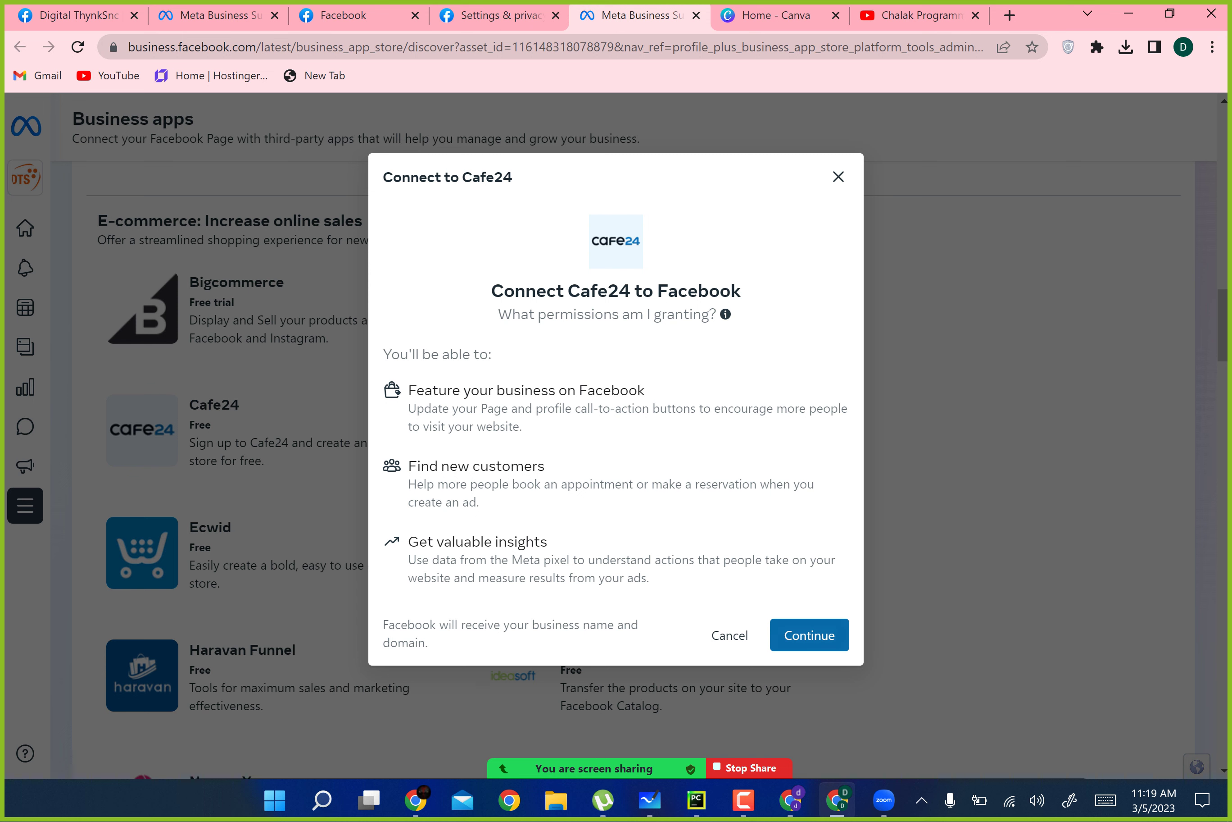
click(806, 636)
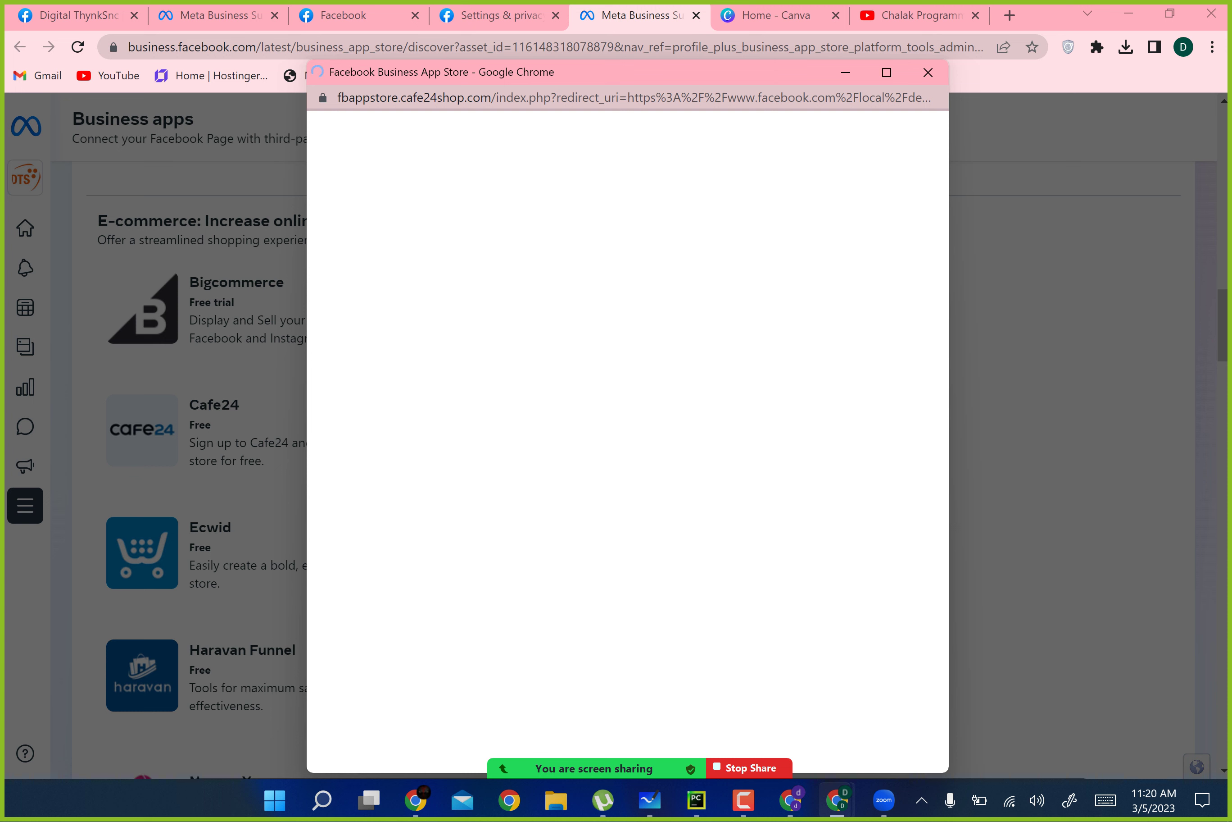
click(628, 280)
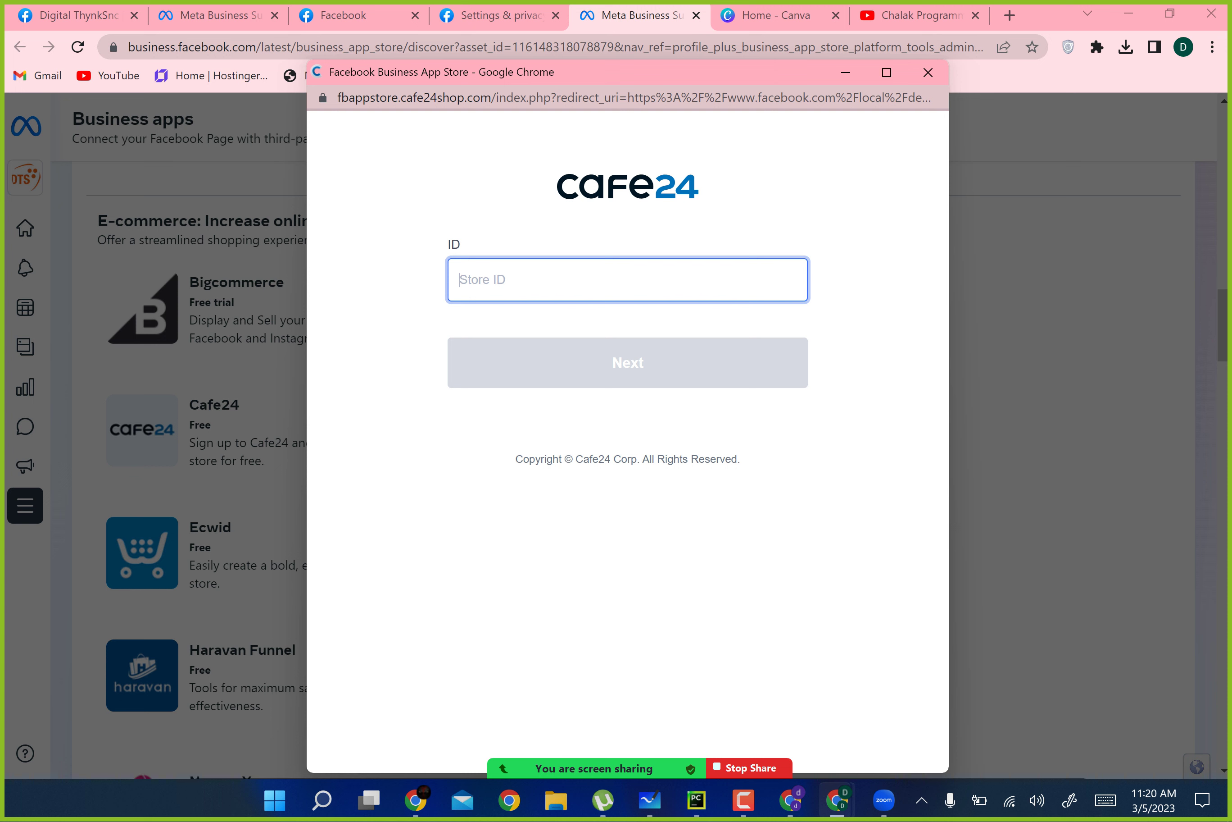
Step: Submit store ID 34290, then clear it after the 'does not exist' error
text(342)
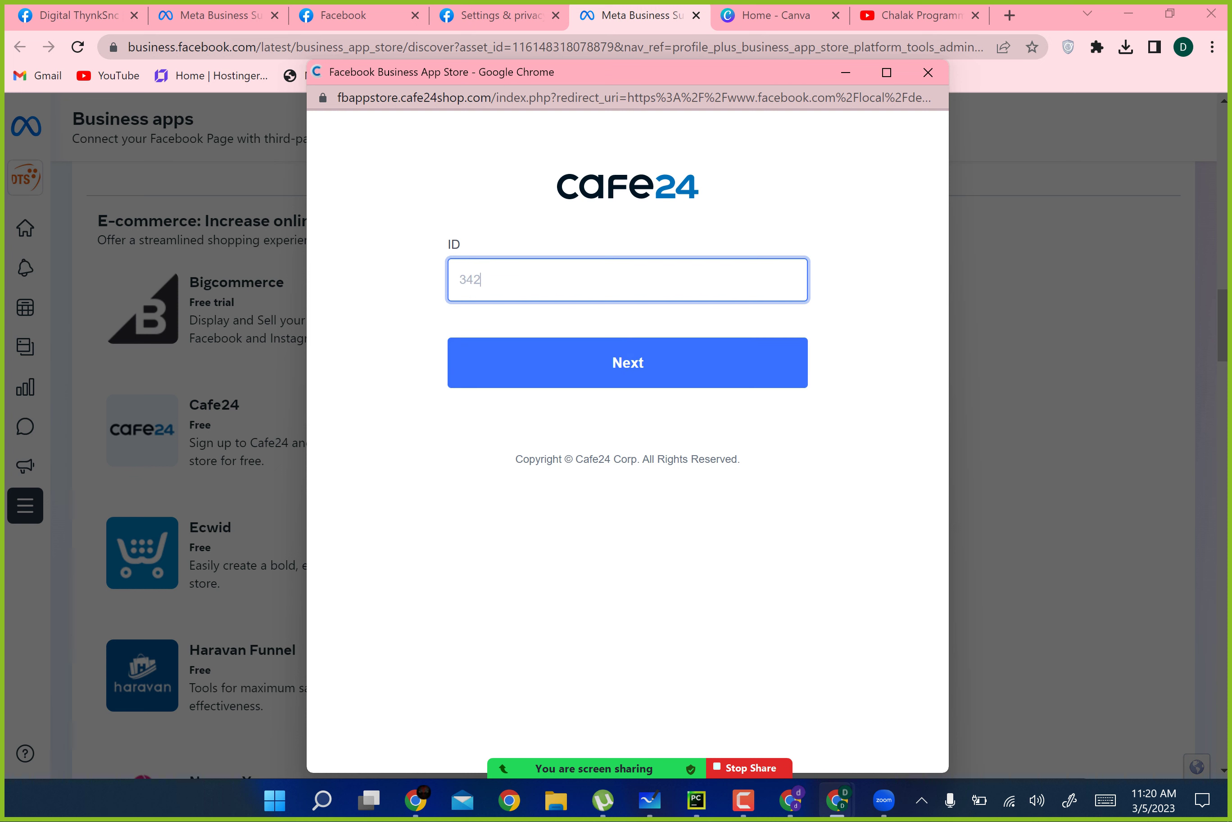
text(90)
key(Return)
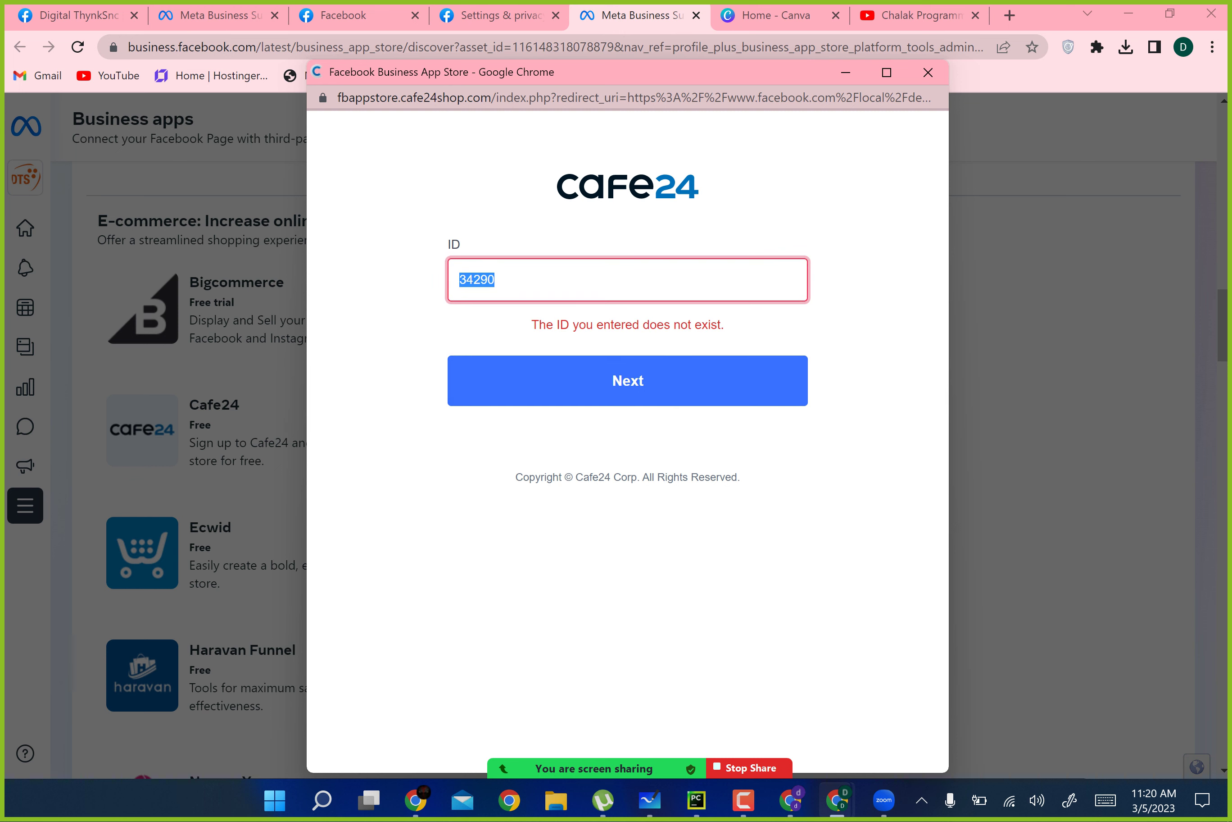
key(BackSpace)
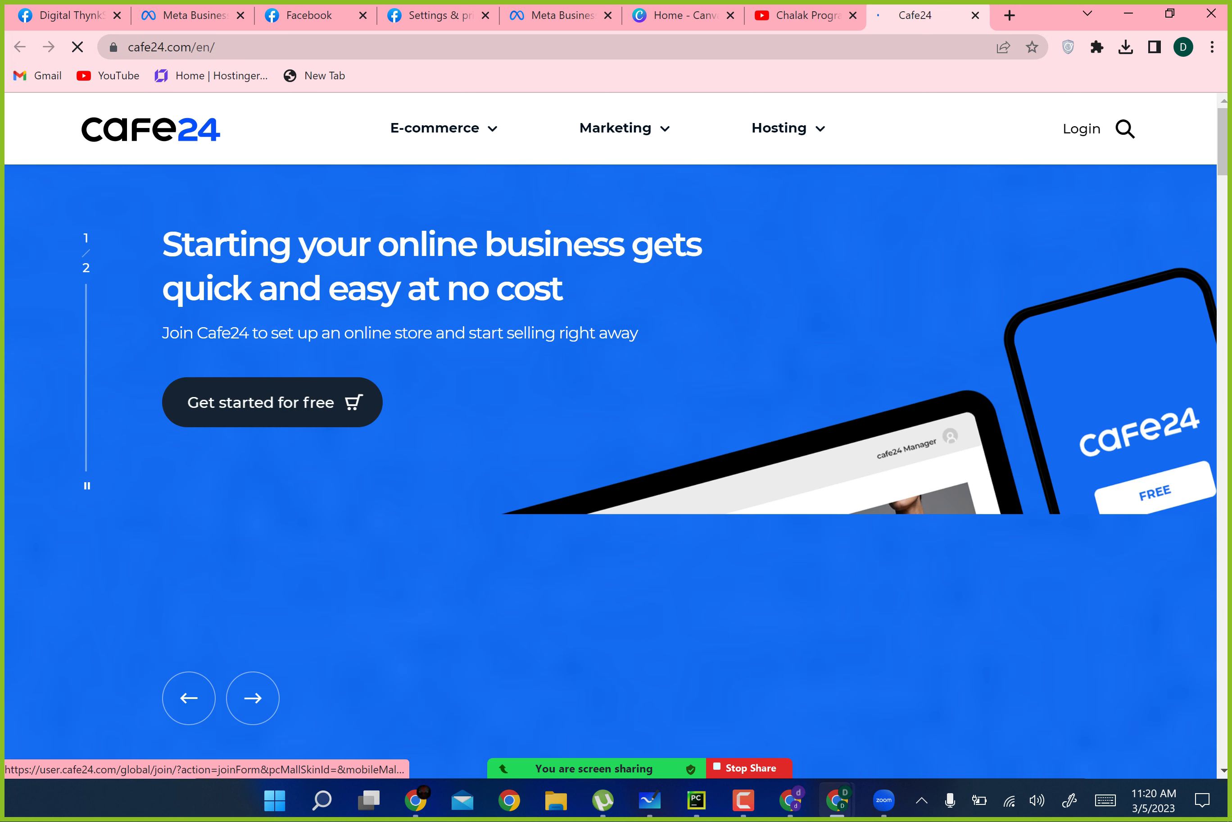
Step: Start a free Cafe24 store sign-up using a Google account
click(260, 401)
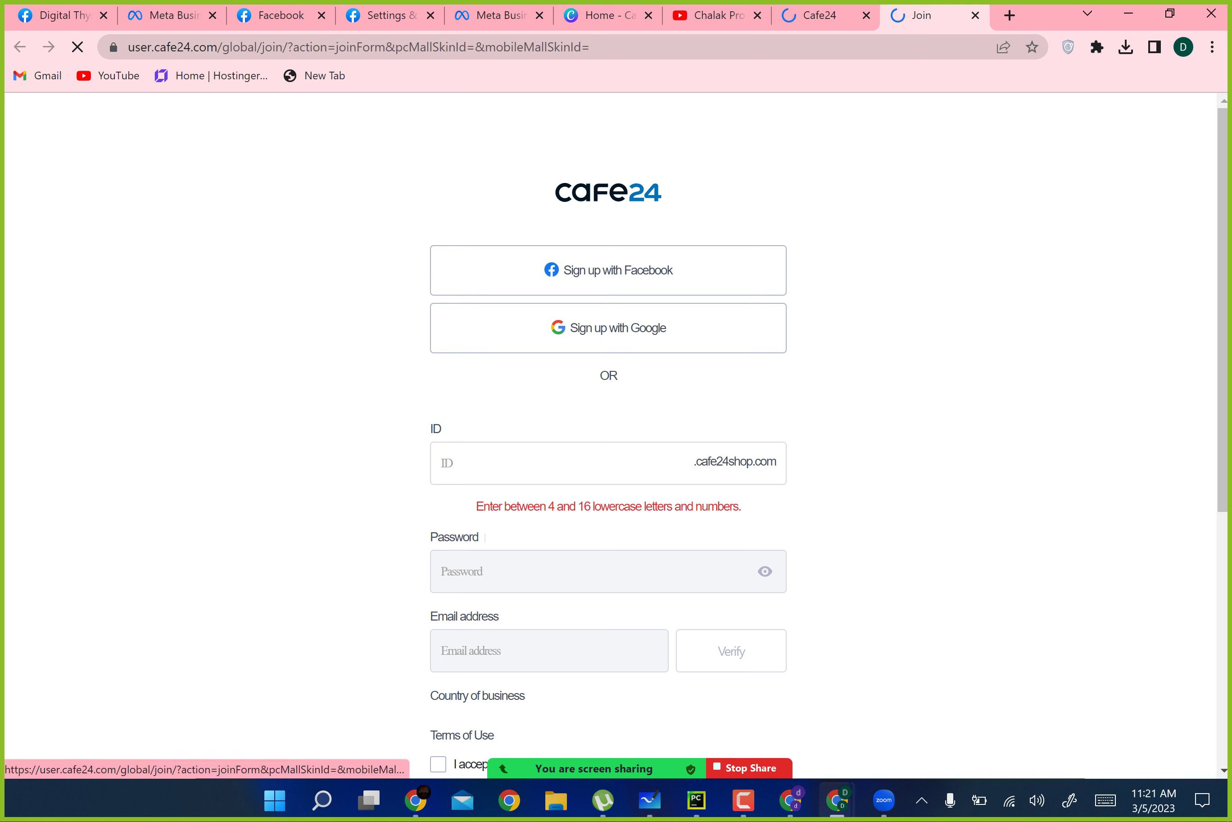
click(531, 463)
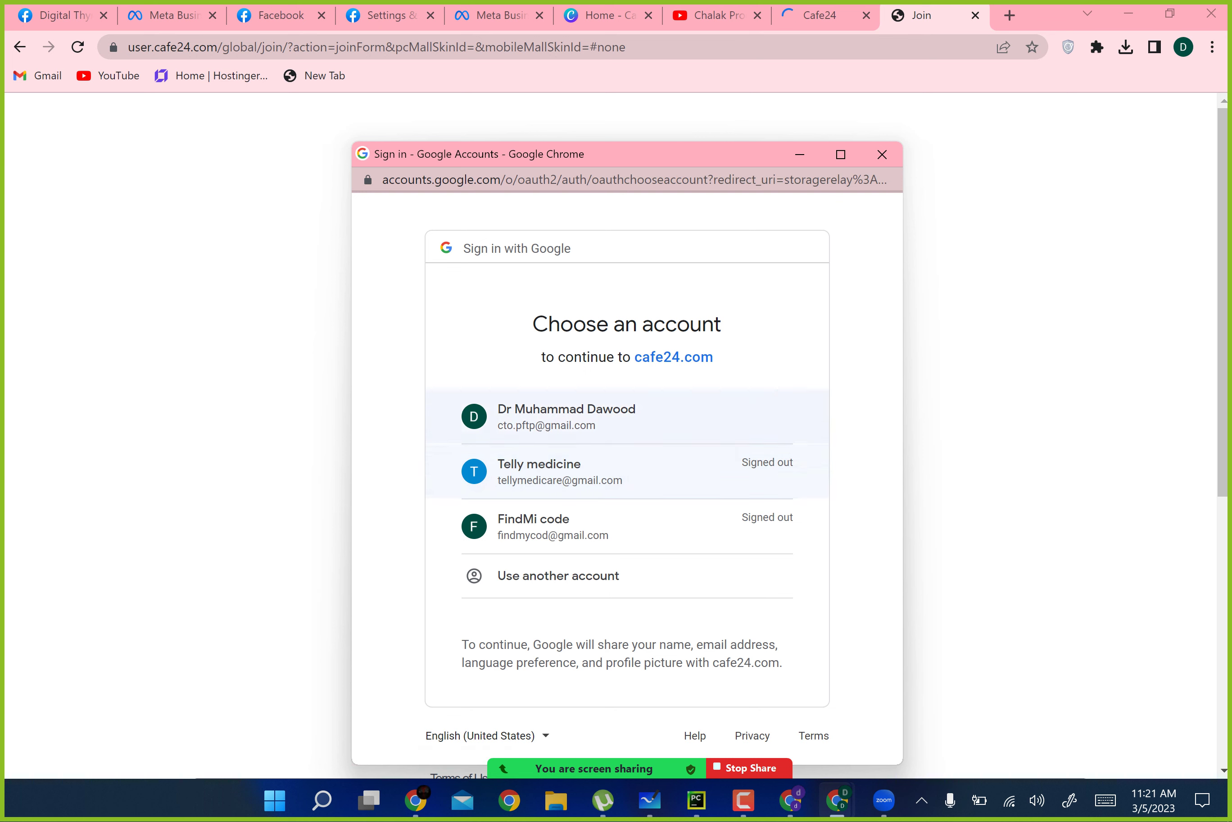
key(Return)
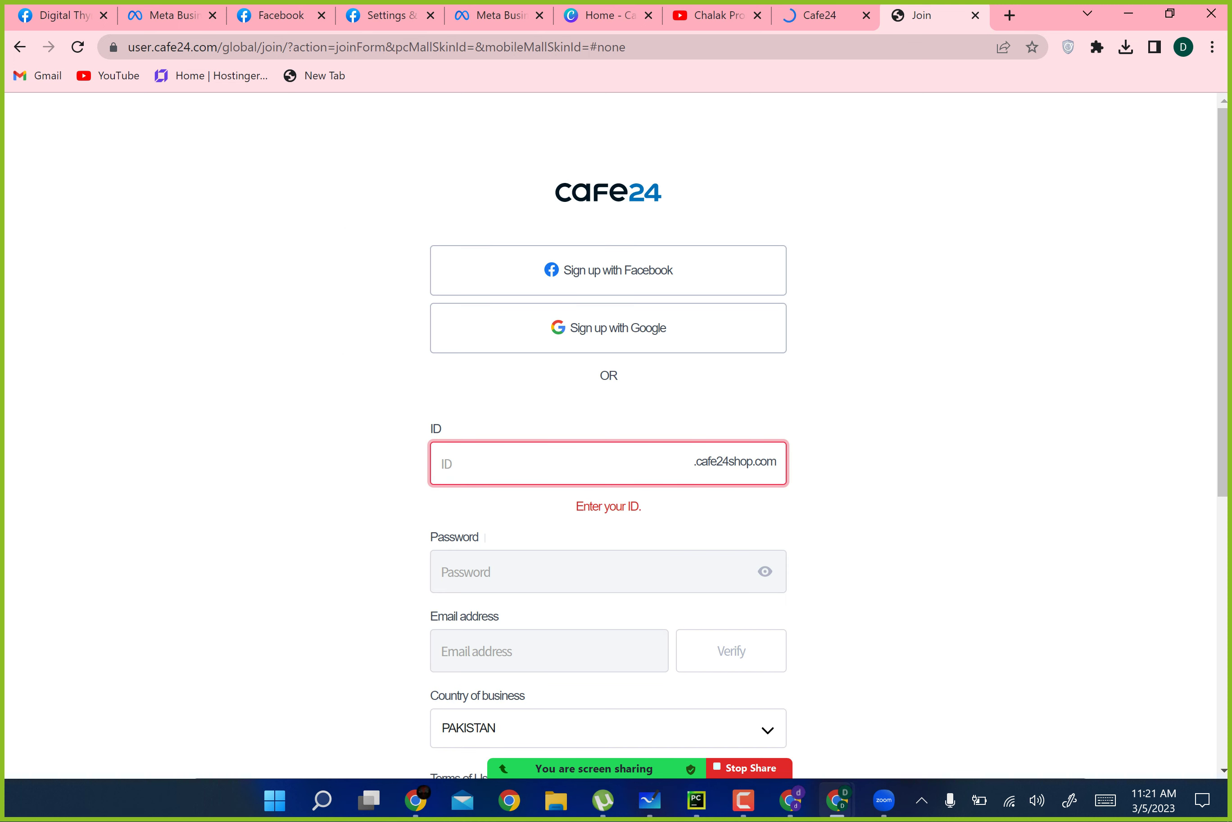
Step: Enter 'd344' as the new Cafe24 store ID
click(655, 466)
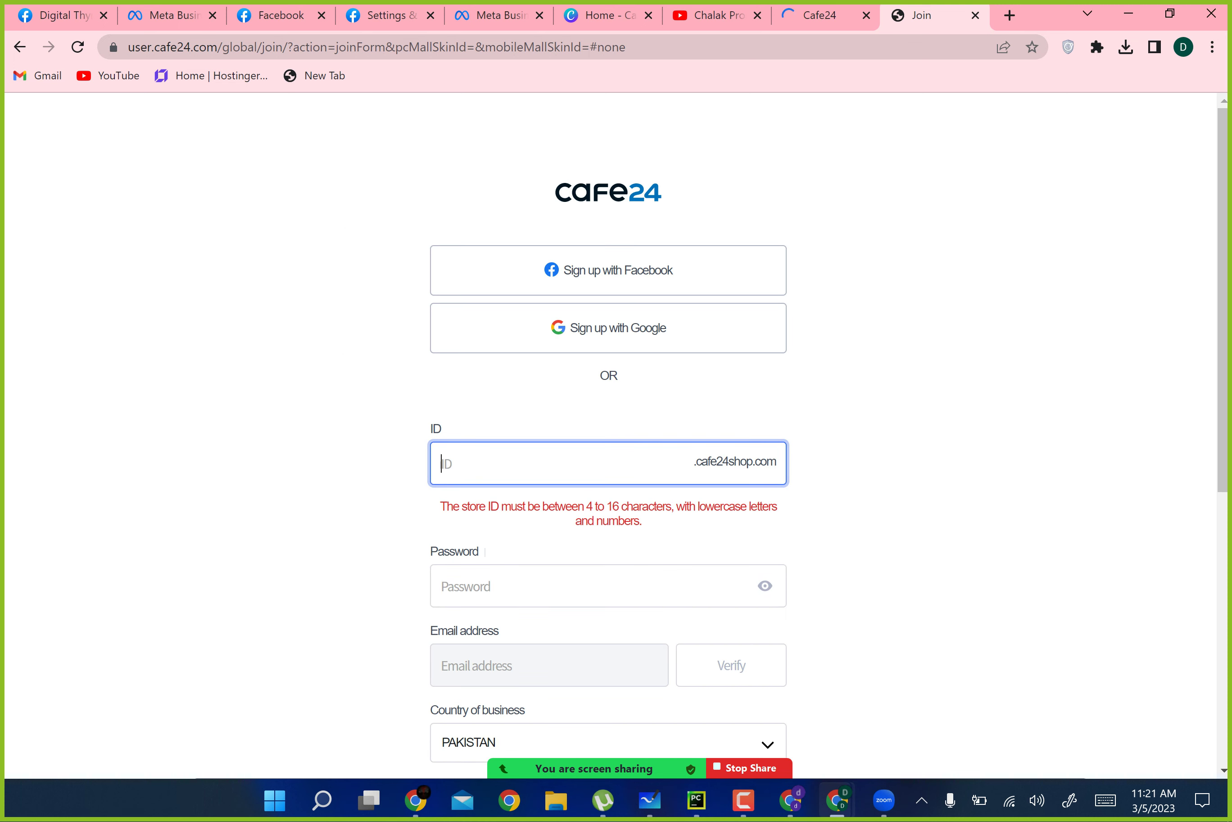
text(digitl)
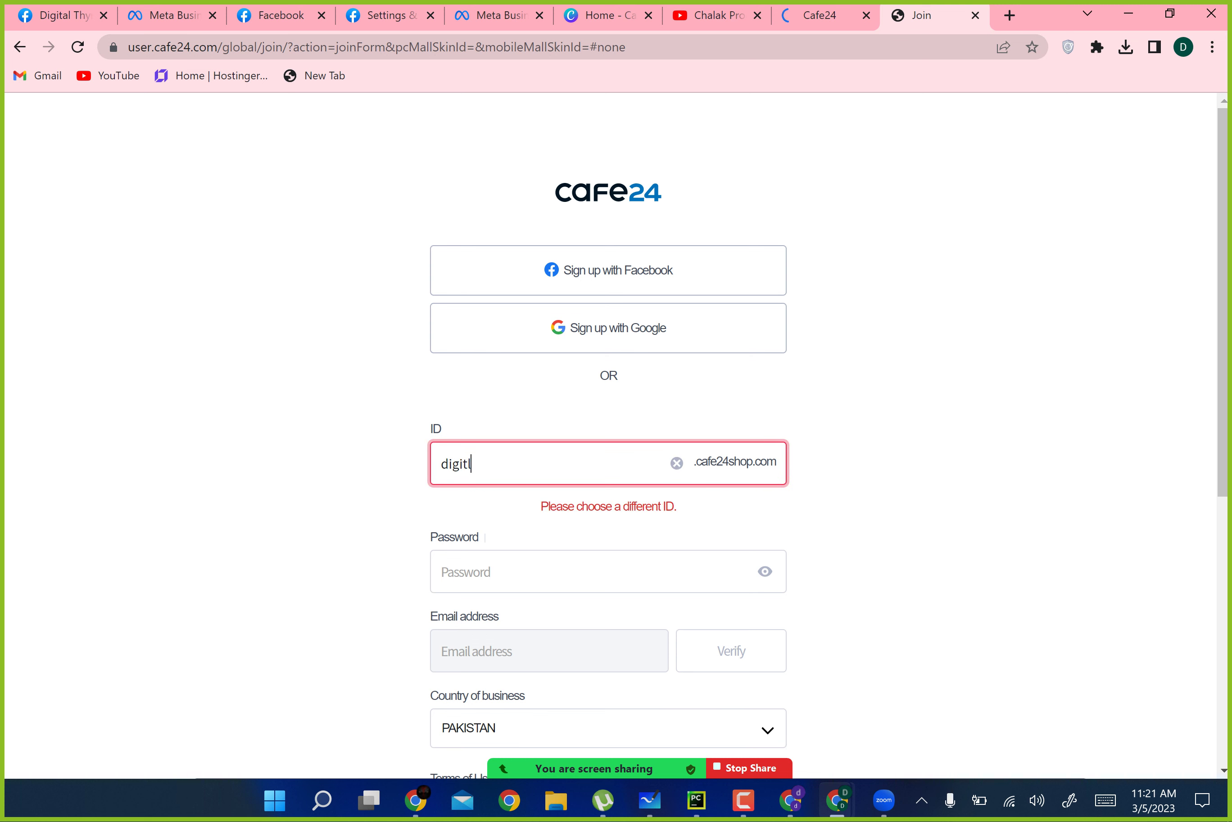
key(BackSpace)
key(BackSpace)
key(BackSpace)
key(BackSpace)
key(BackSpace)
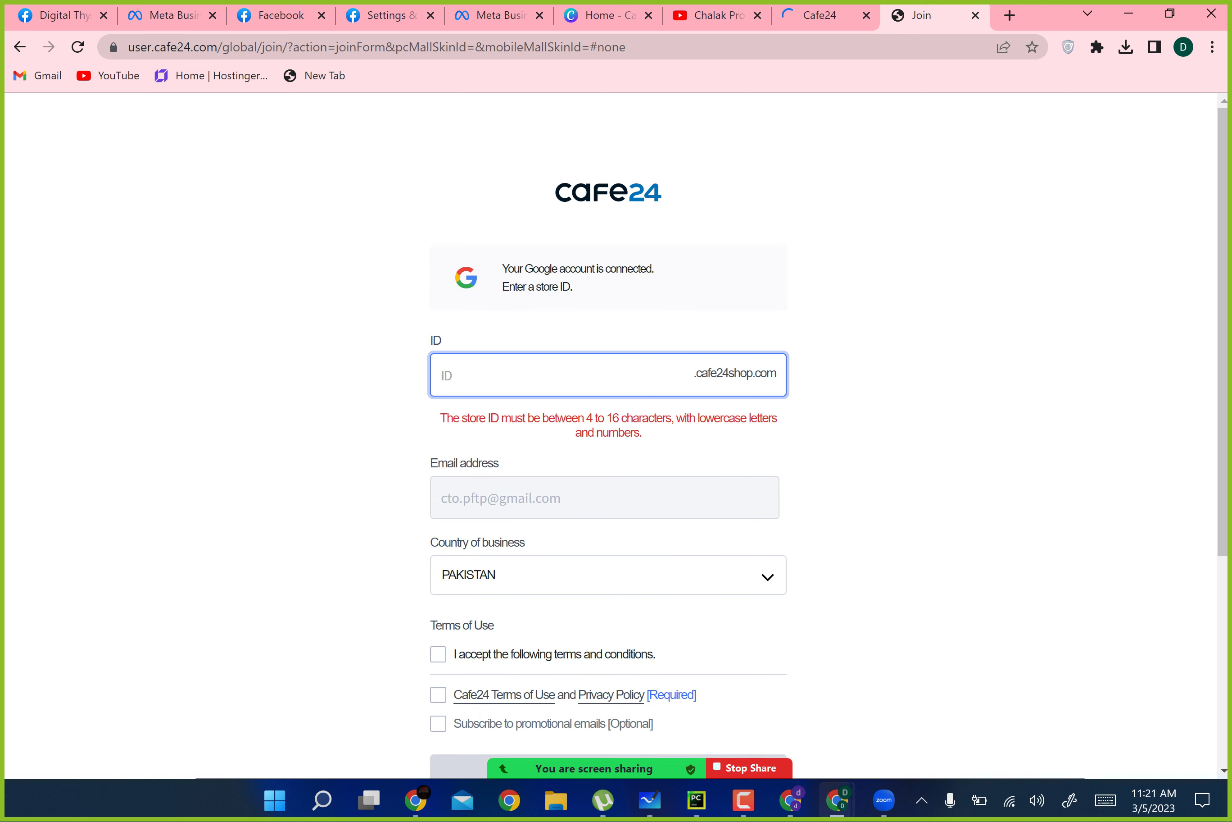
text(345)
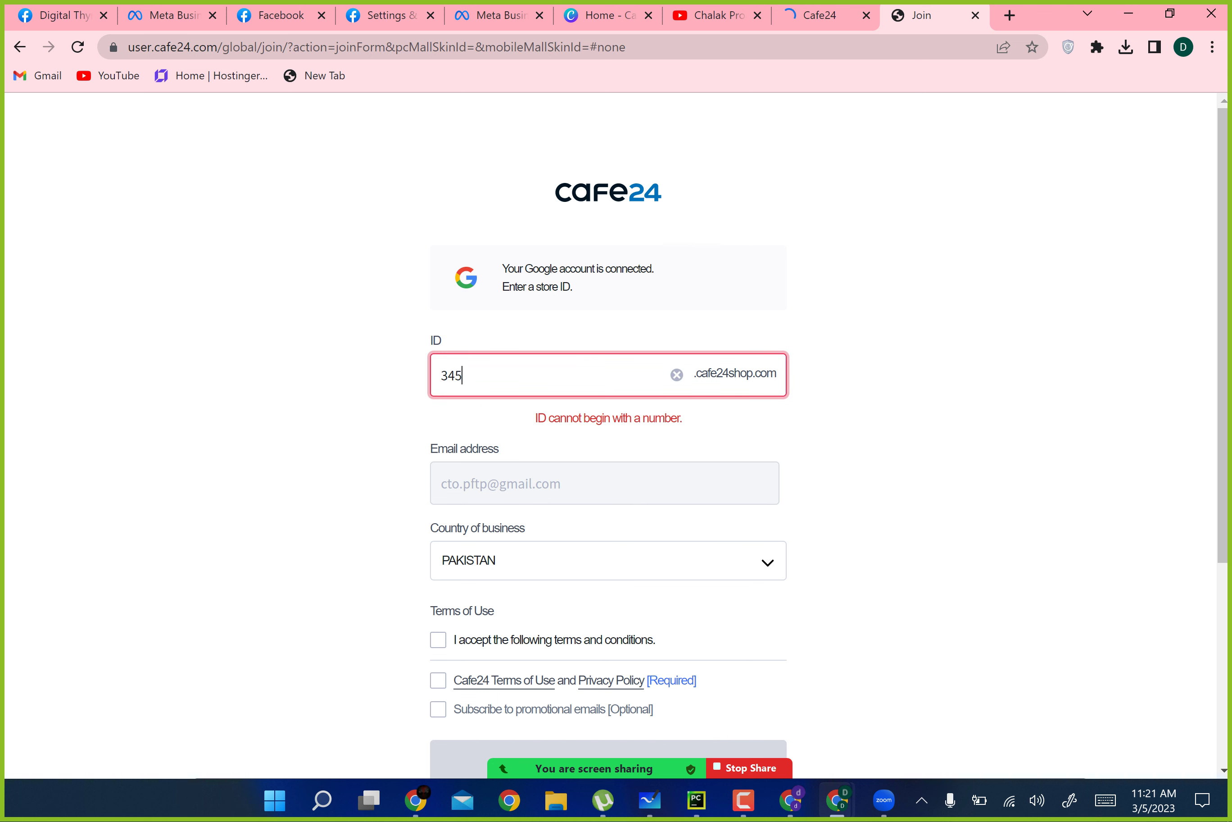
text(1)
key(BackSpace)
key(BackSpace)
key(BackSpace)
key(BackSpace)
text(d)
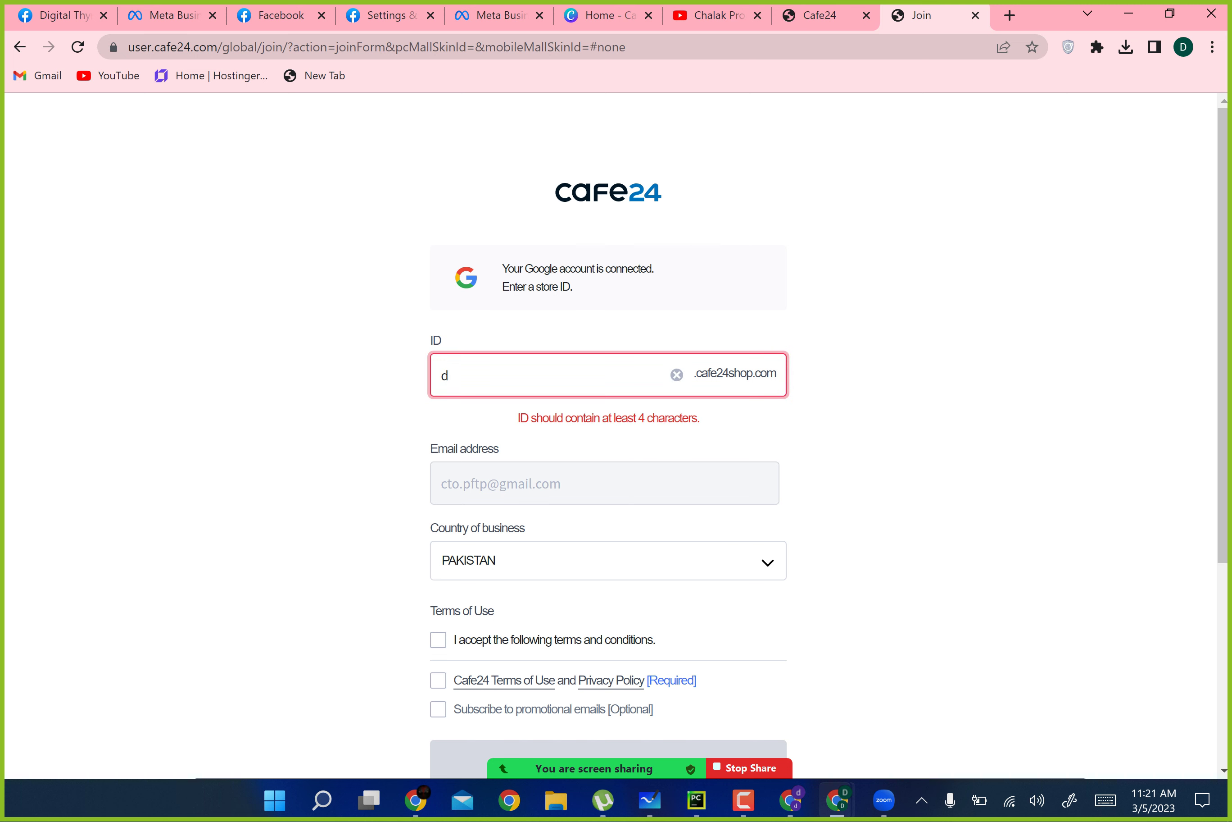
text(344)
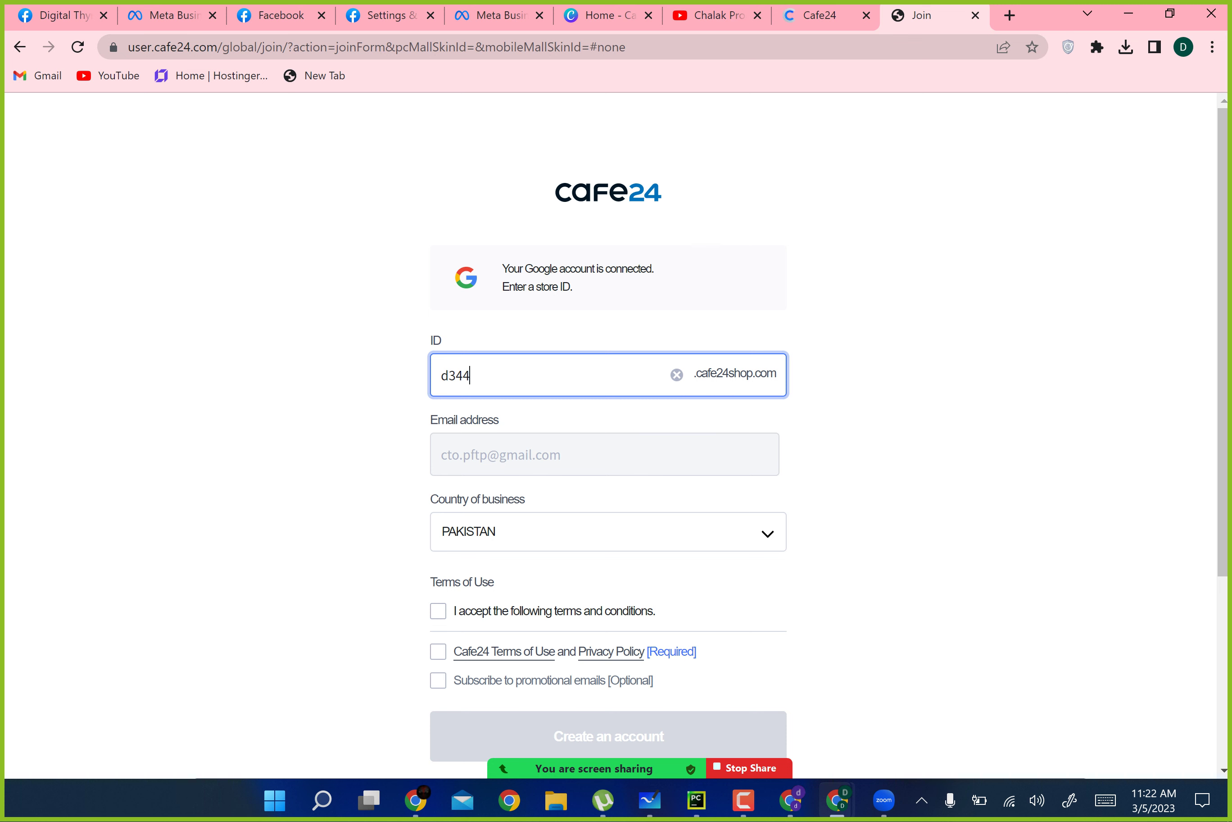
Step: Accept all terms and conditions and create the Cafe24 account
scroll(615, 411, down, 3)
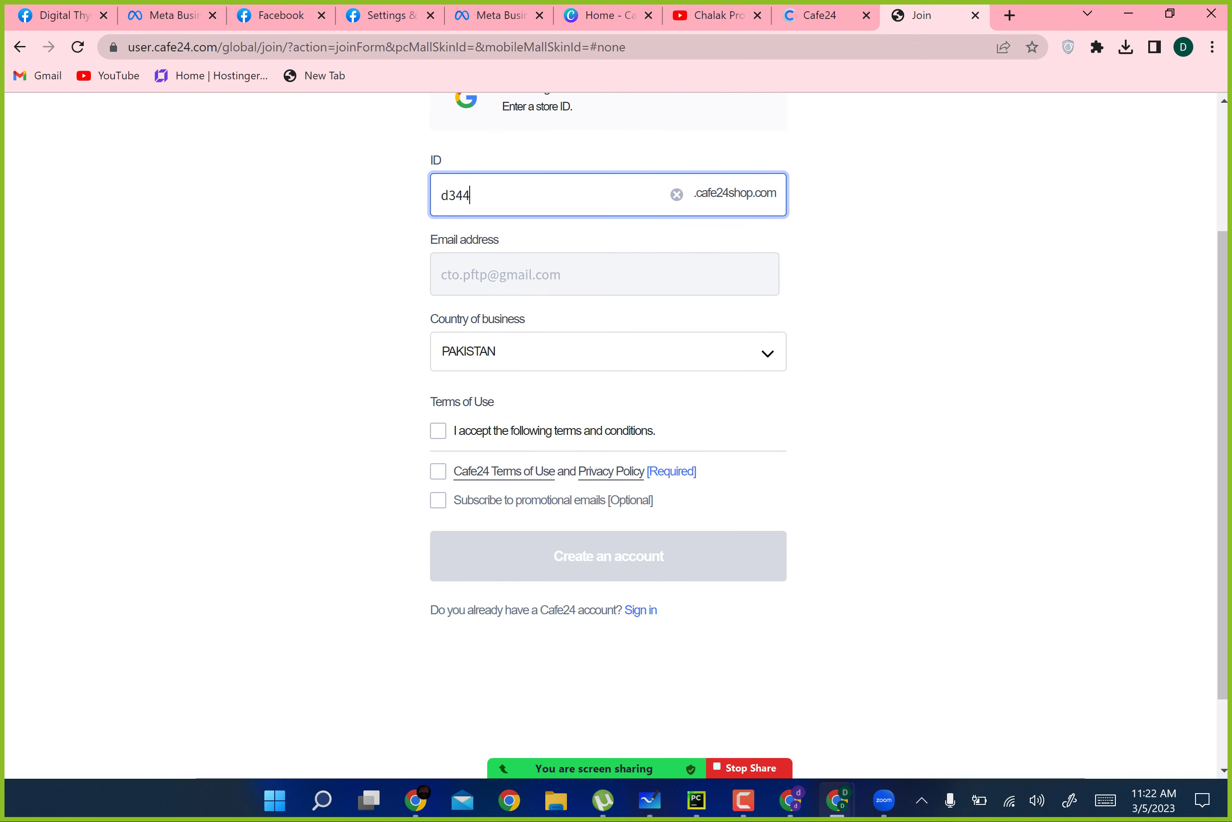
click(438, 431)
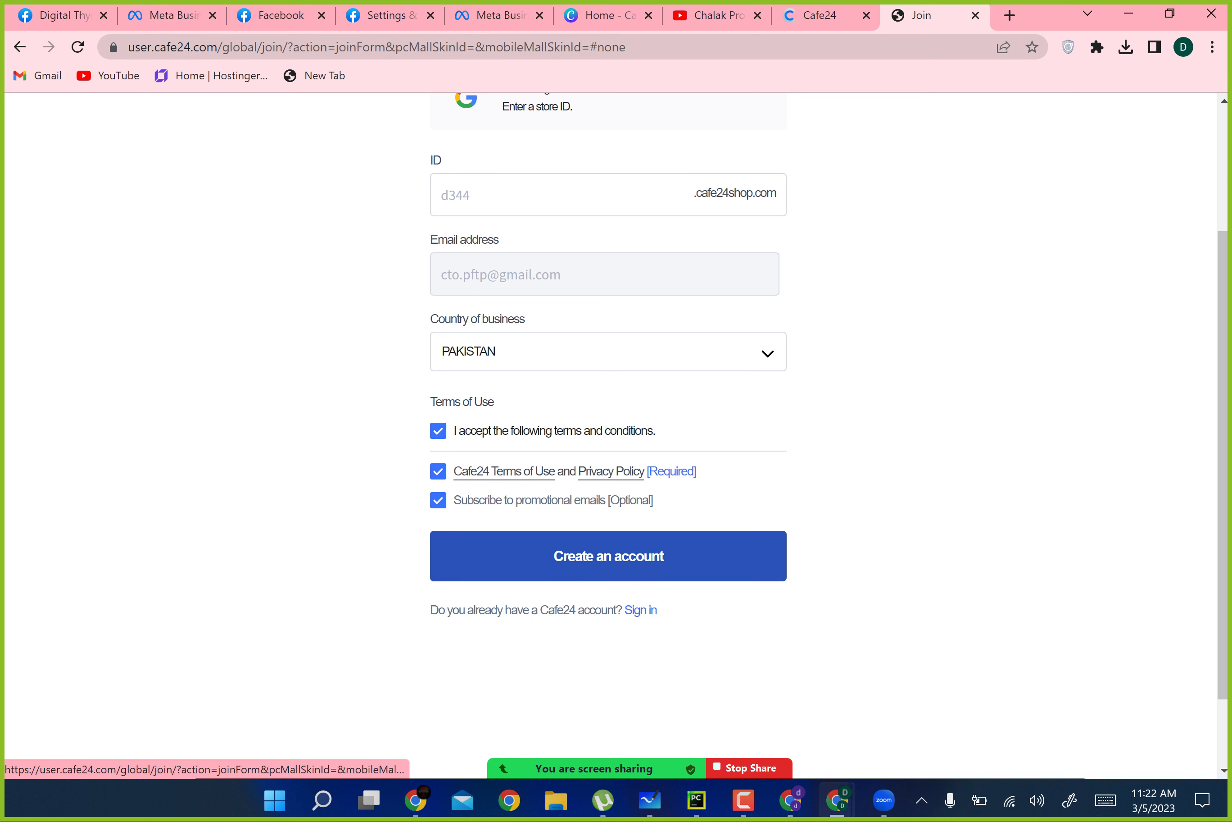
click(608, 555)
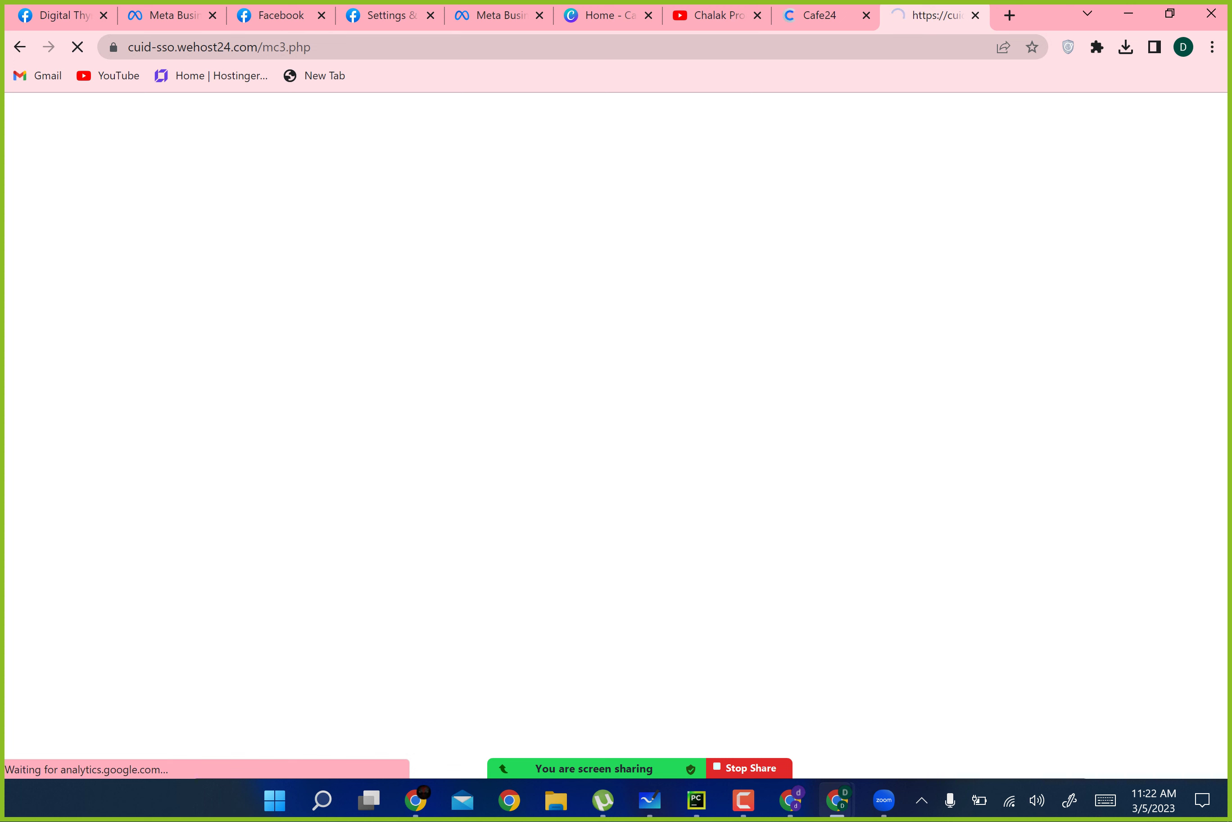
Step: Back in Meta Business Suite, continue the Cafe24 connection, retrying when the popup stays blank
key(ctrl+shift+Tab)
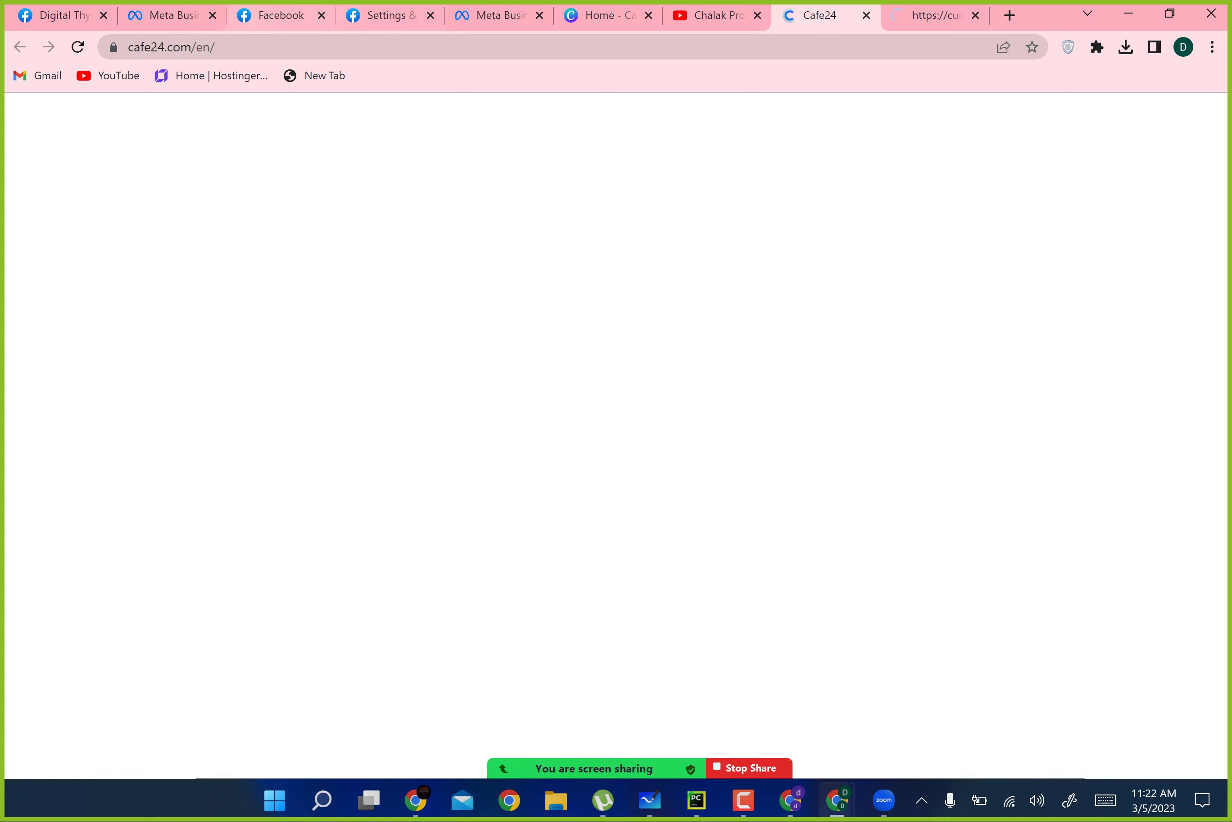
key(ctrl+5)
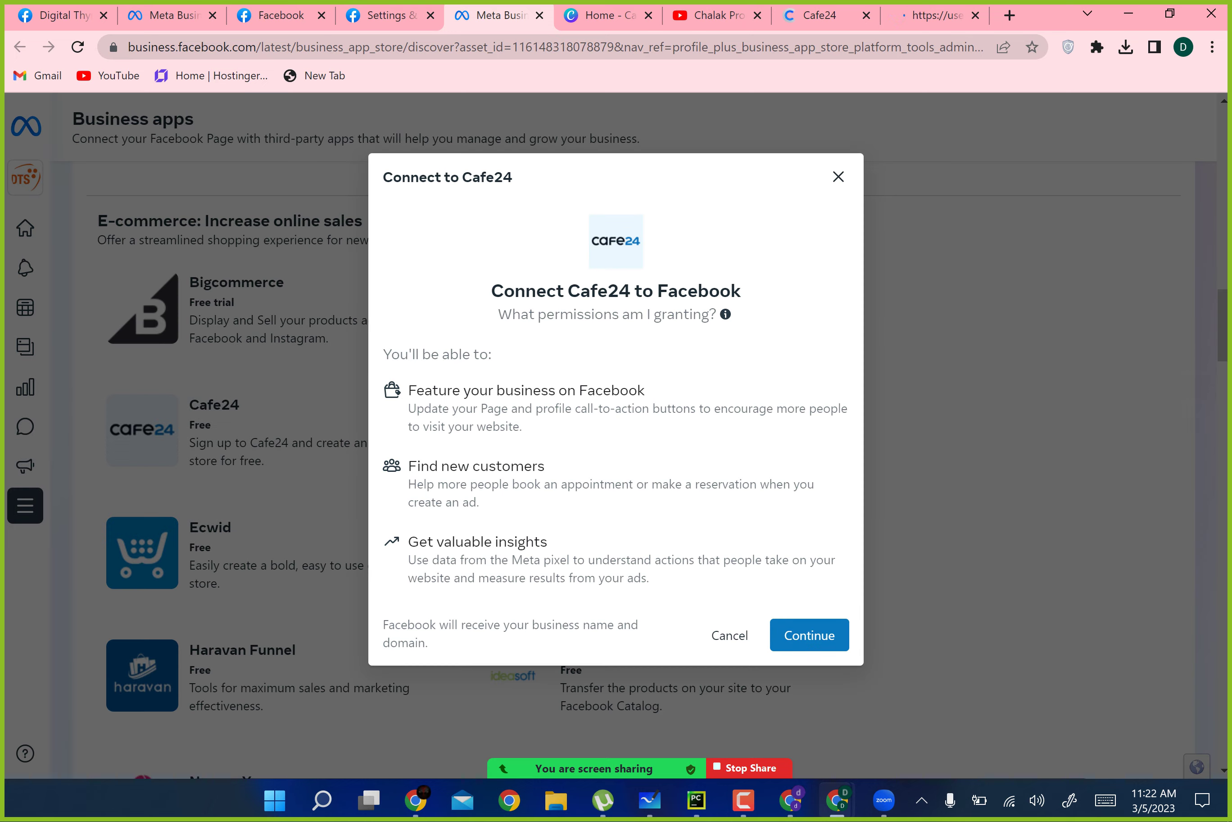
click(809, 635)
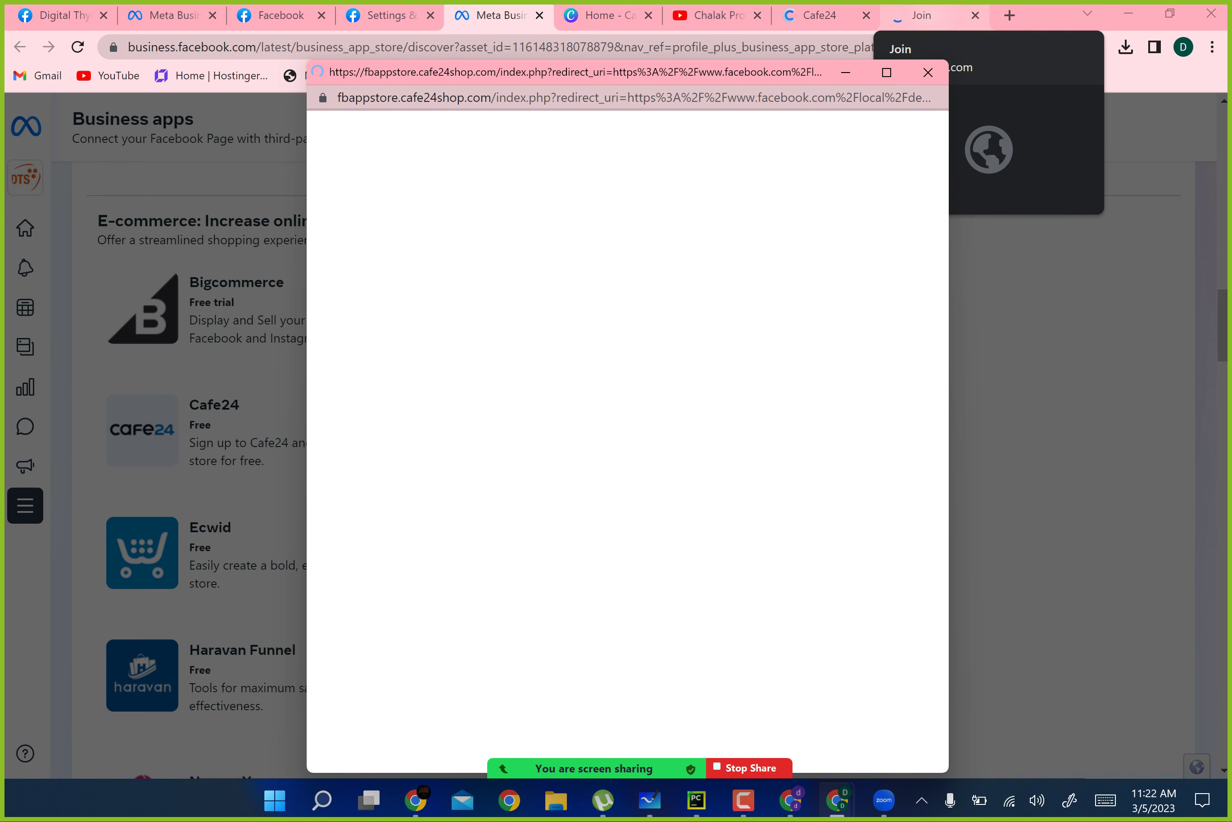
click(923, 15)
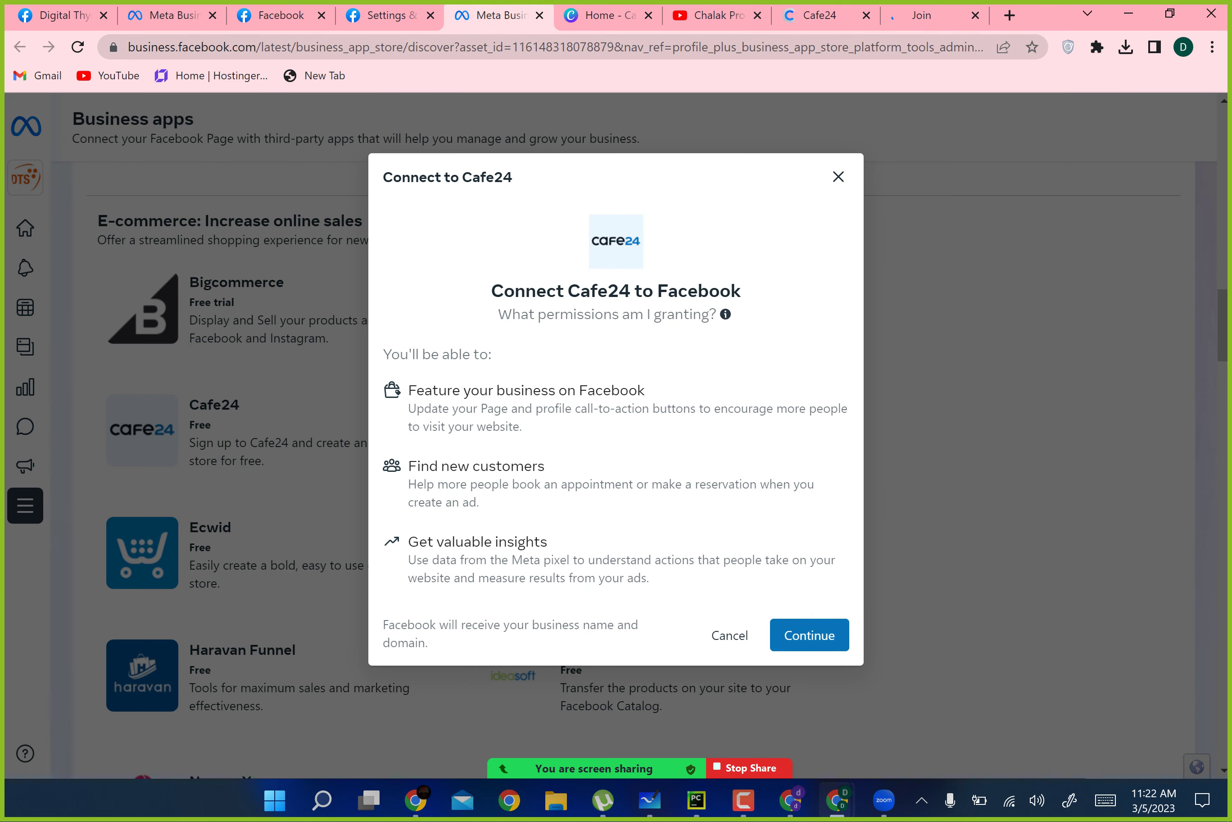
click(810, 634)
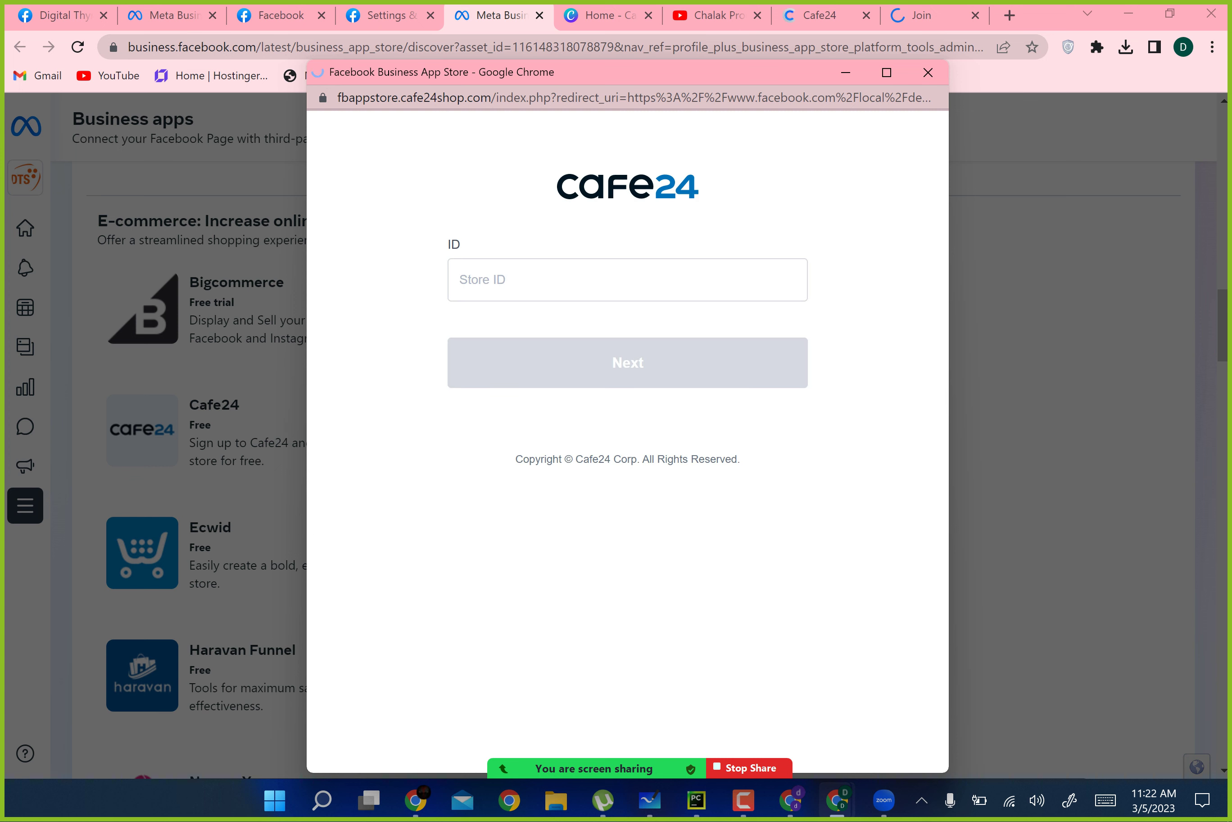
Step: Try store ID 'd344' in the sign-in popup, then clear it and close the popup after the error
click(460, 280)
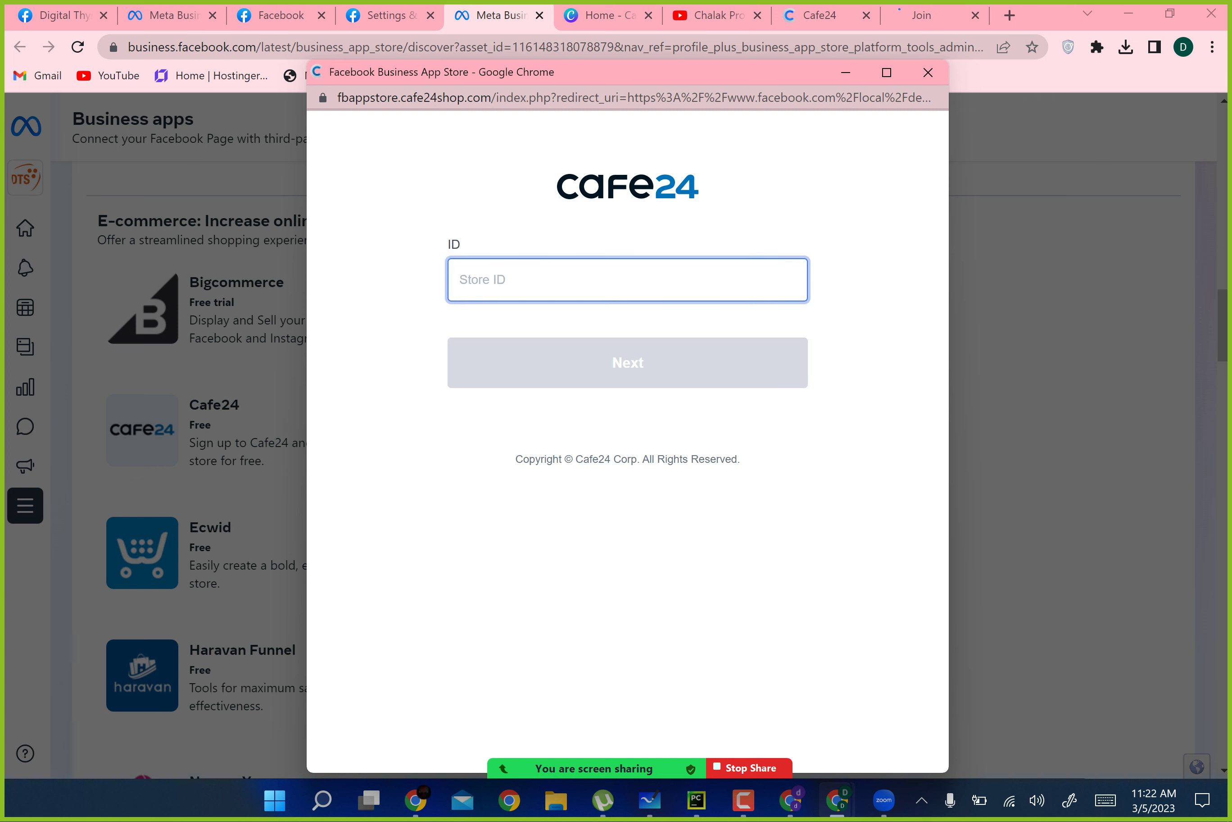
text(d344)
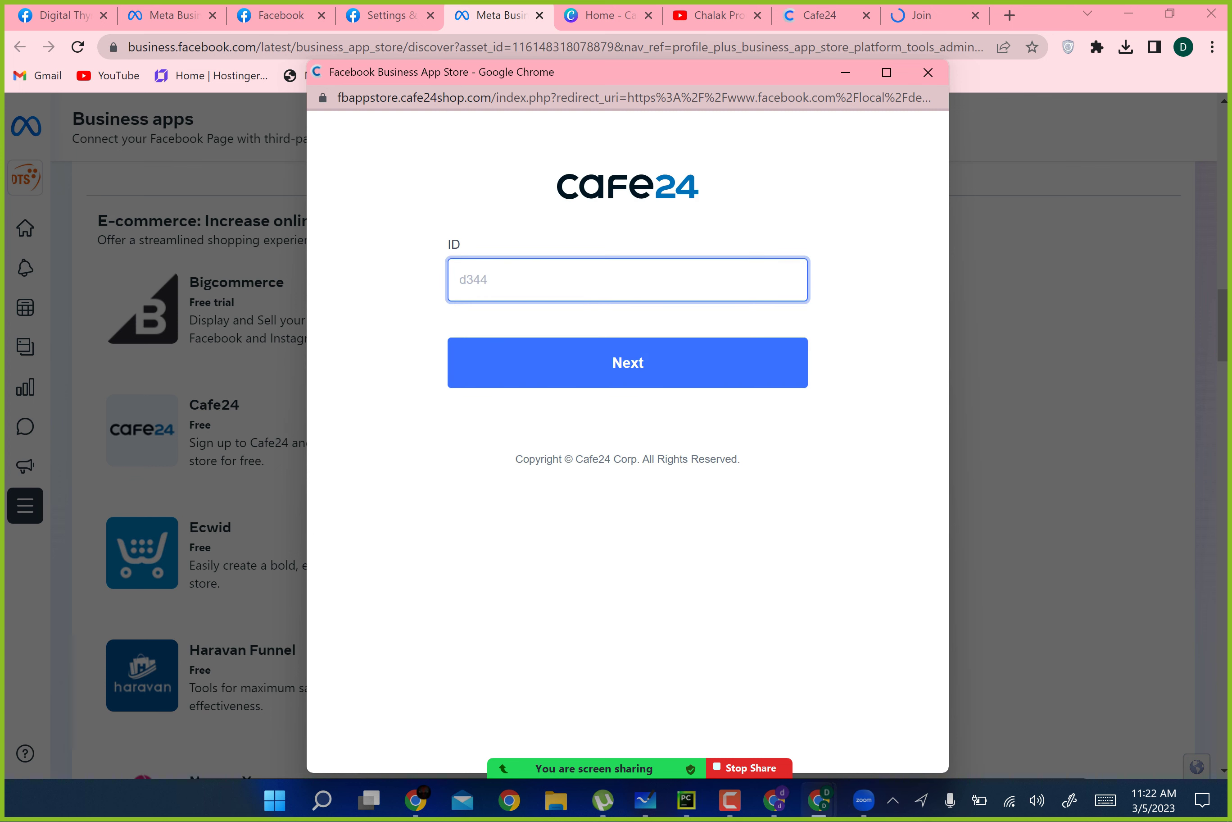
key(Return)
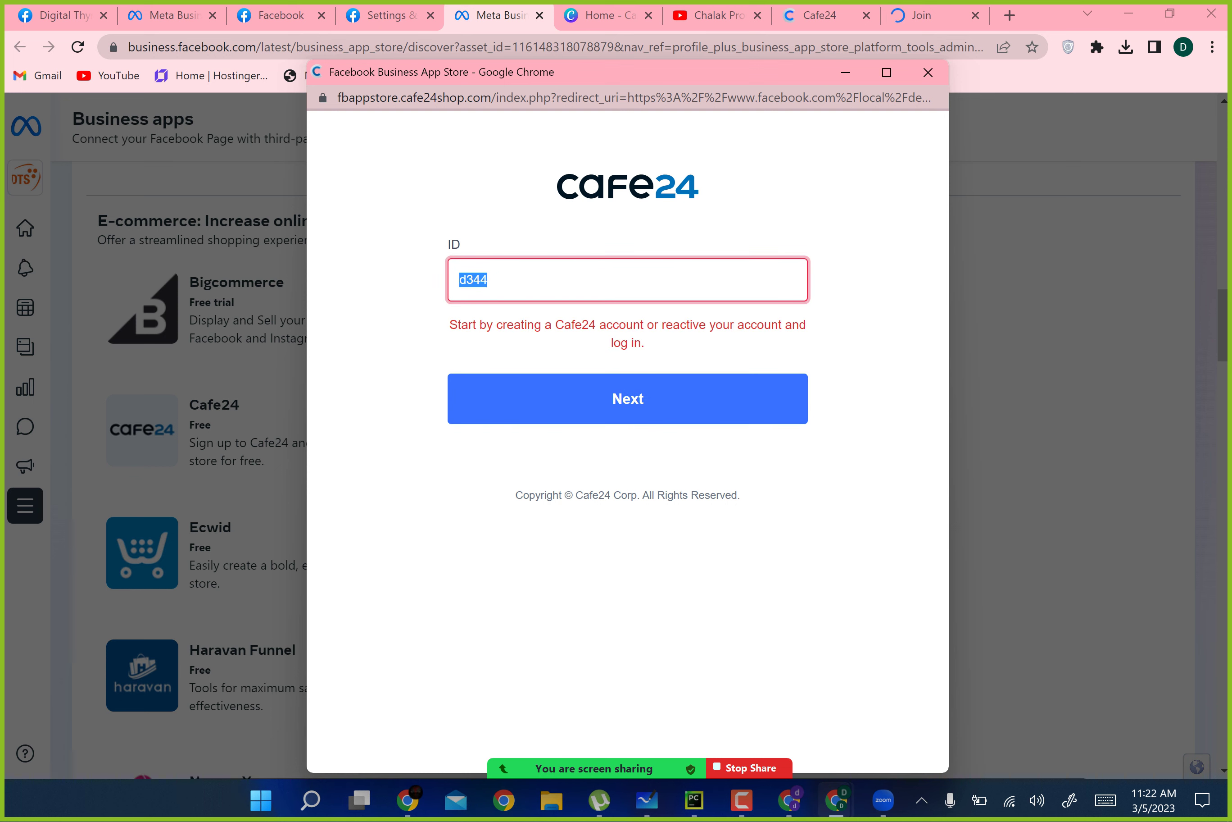
key(BackSpace)
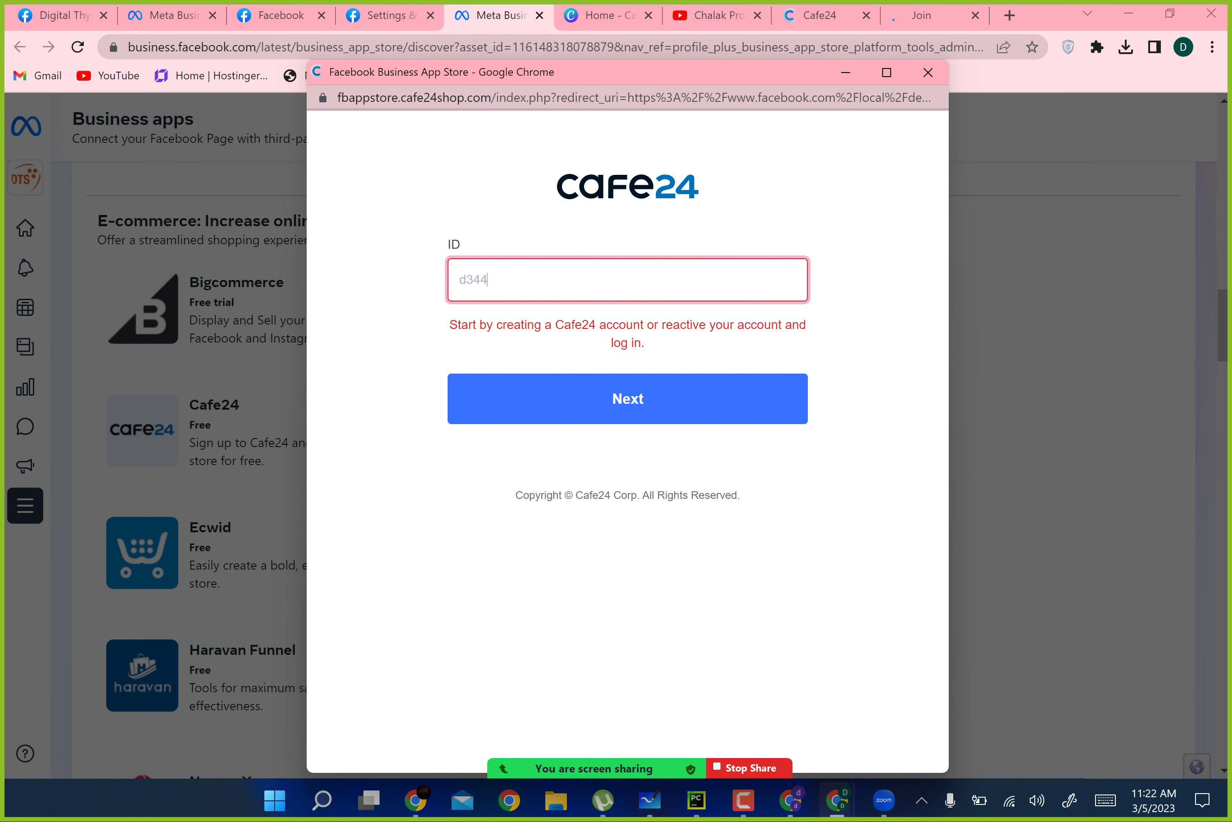
key(BackSpace)
key(BackSpace)
key(BackSpace)
key(BackSpace)
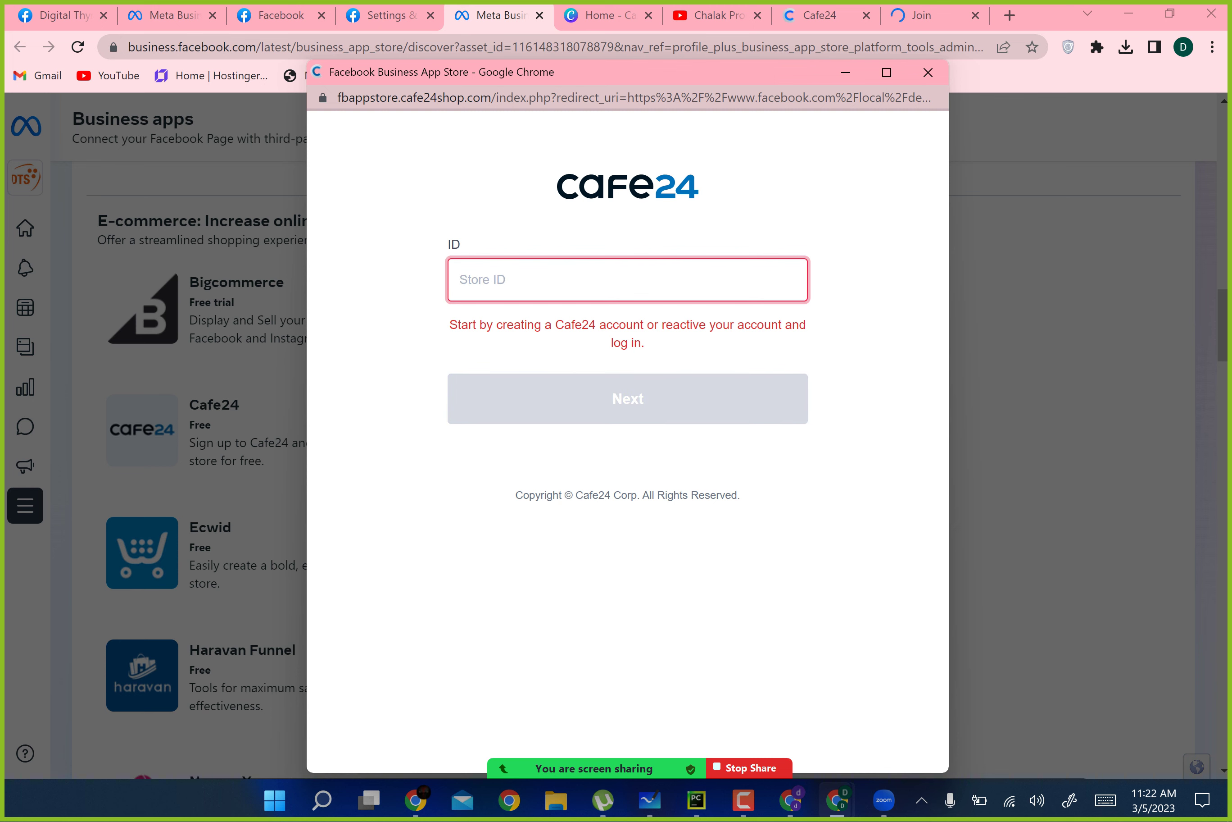
click(928, 72)
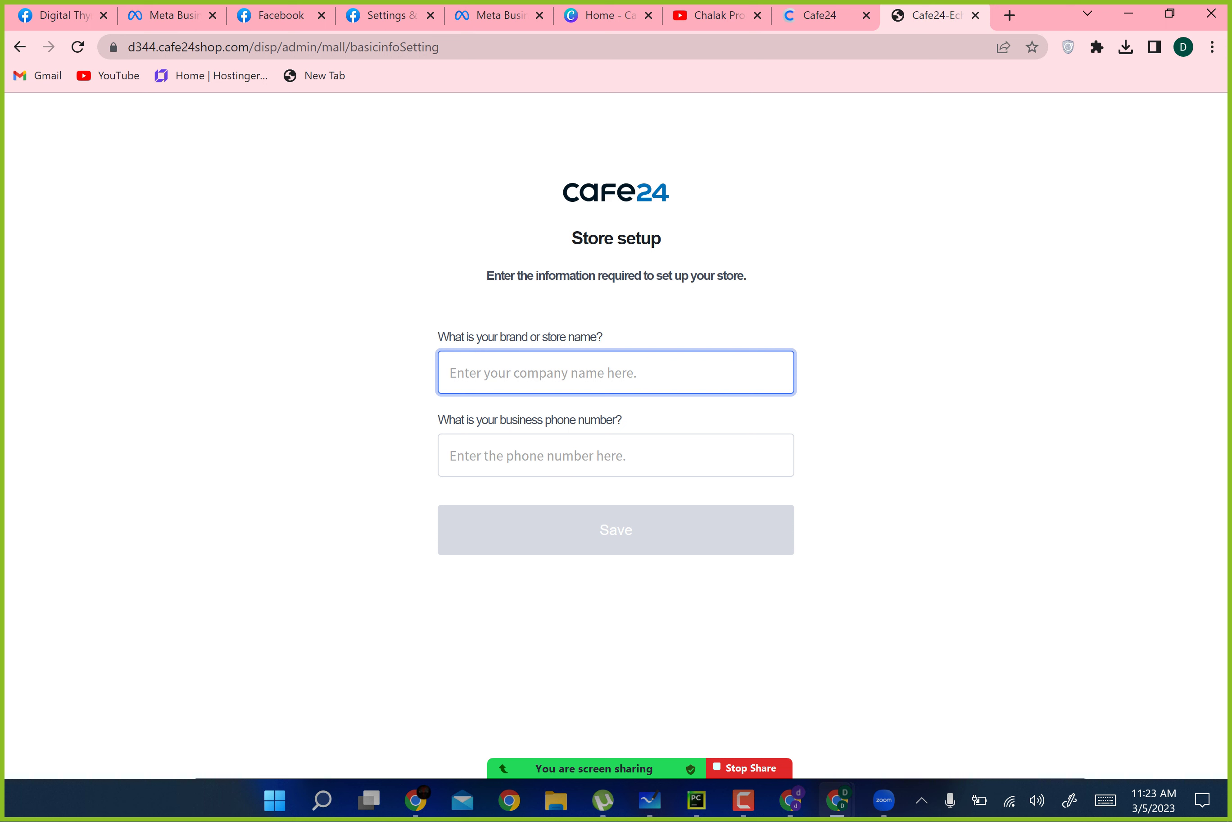
Step: Name the Cafe24 store 'Digital Thynksnc', enter the business phone number, and save the setup
text(Digital Thyn)
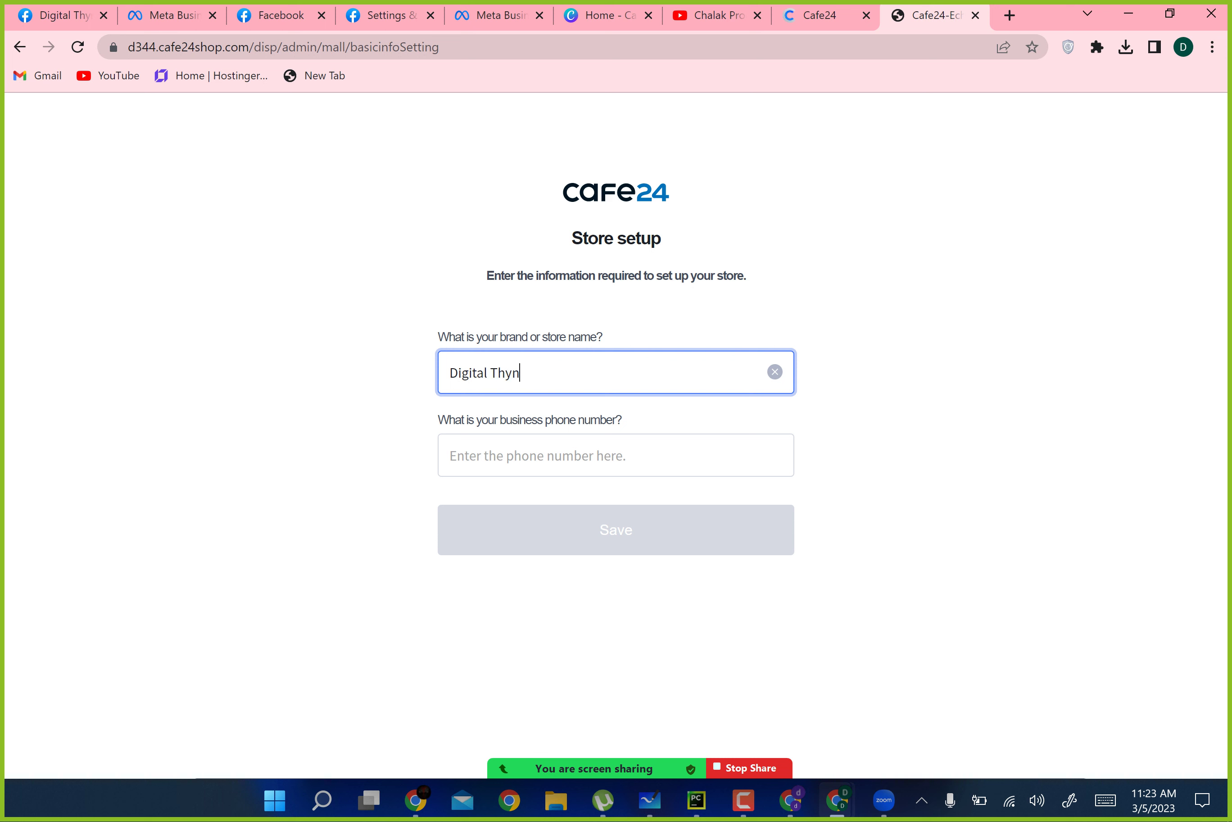
text(ksnc)
key(Tab)
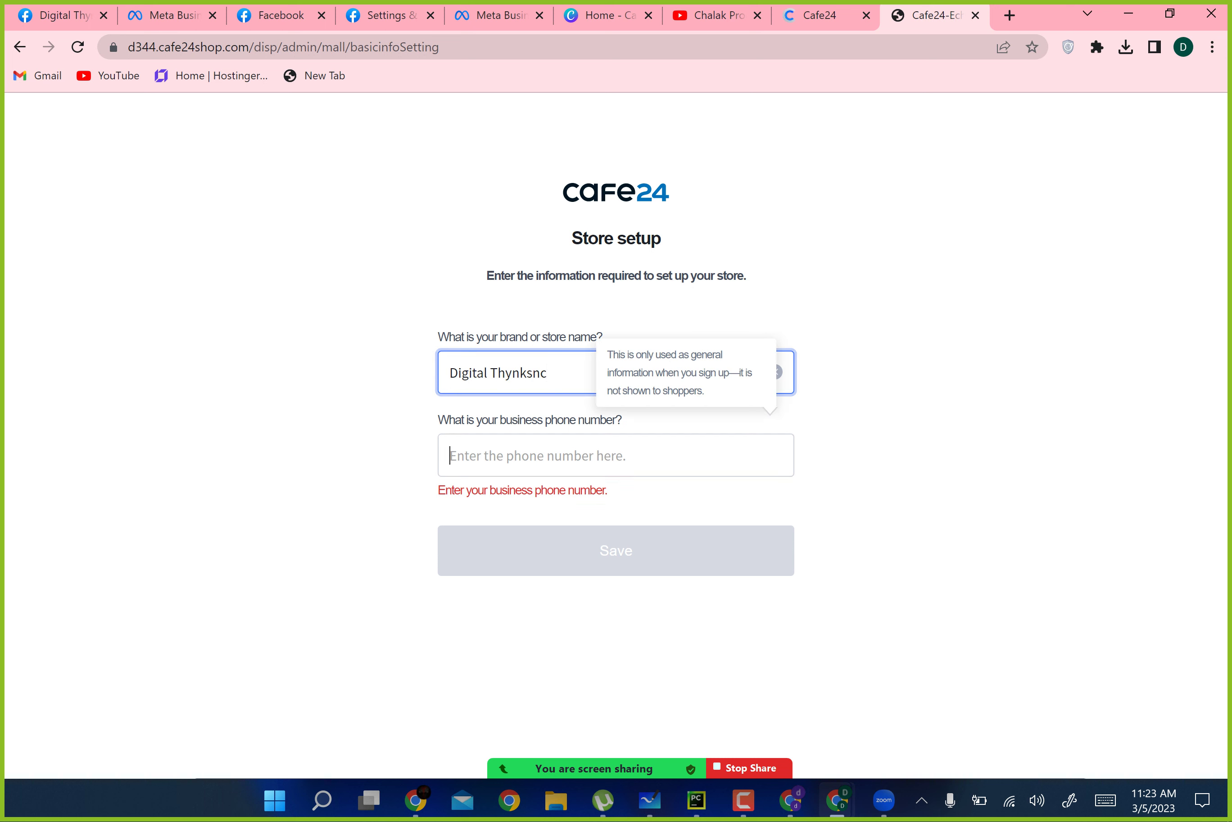
text(321)
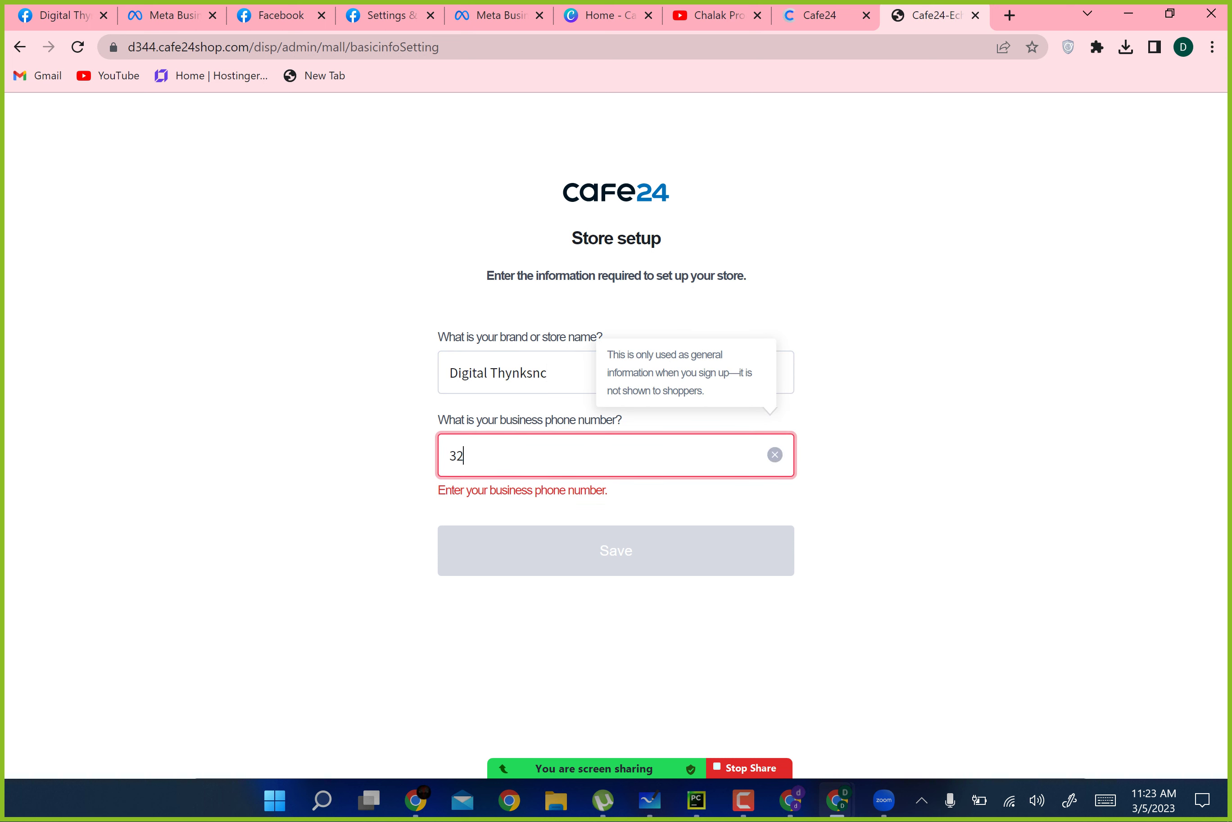
key(BackSpace)
key(BackSpace)
key(BackSpace)
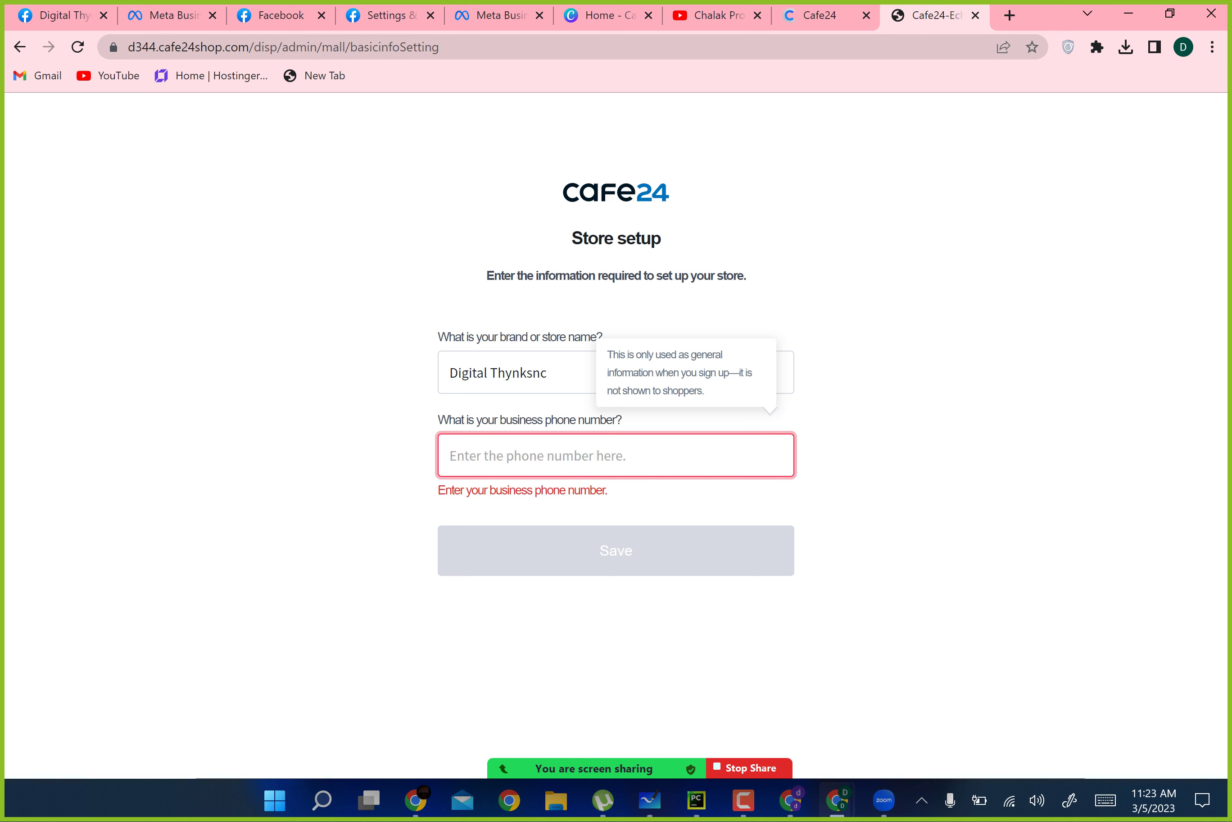
text(92)
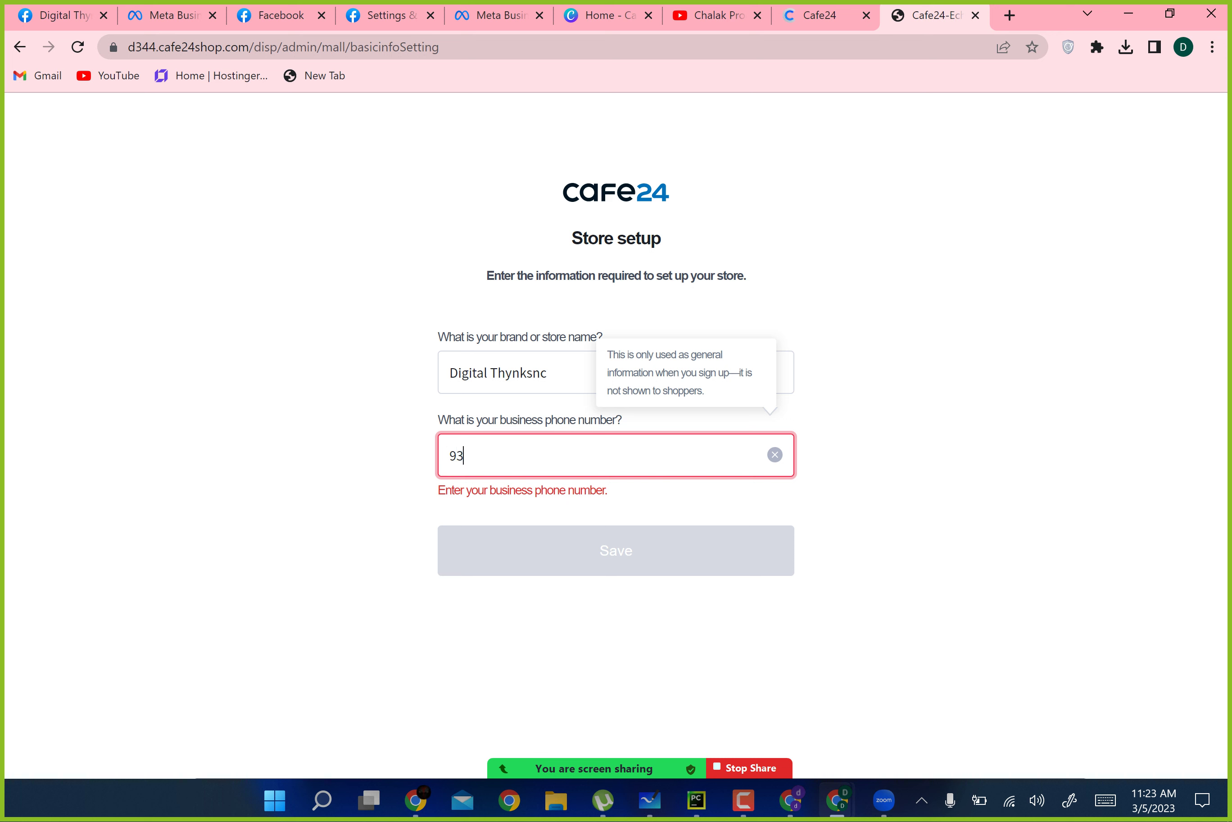
key(BackSpace)
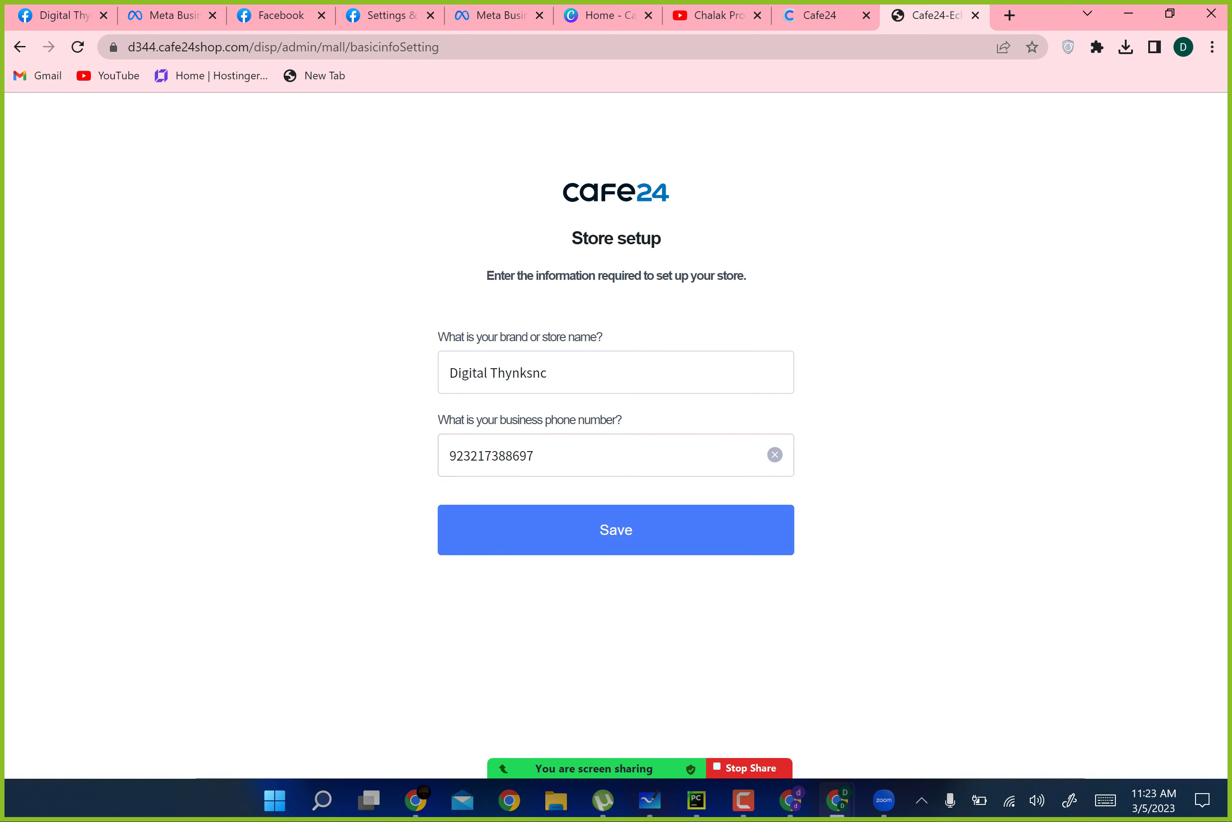
click(616, 530)
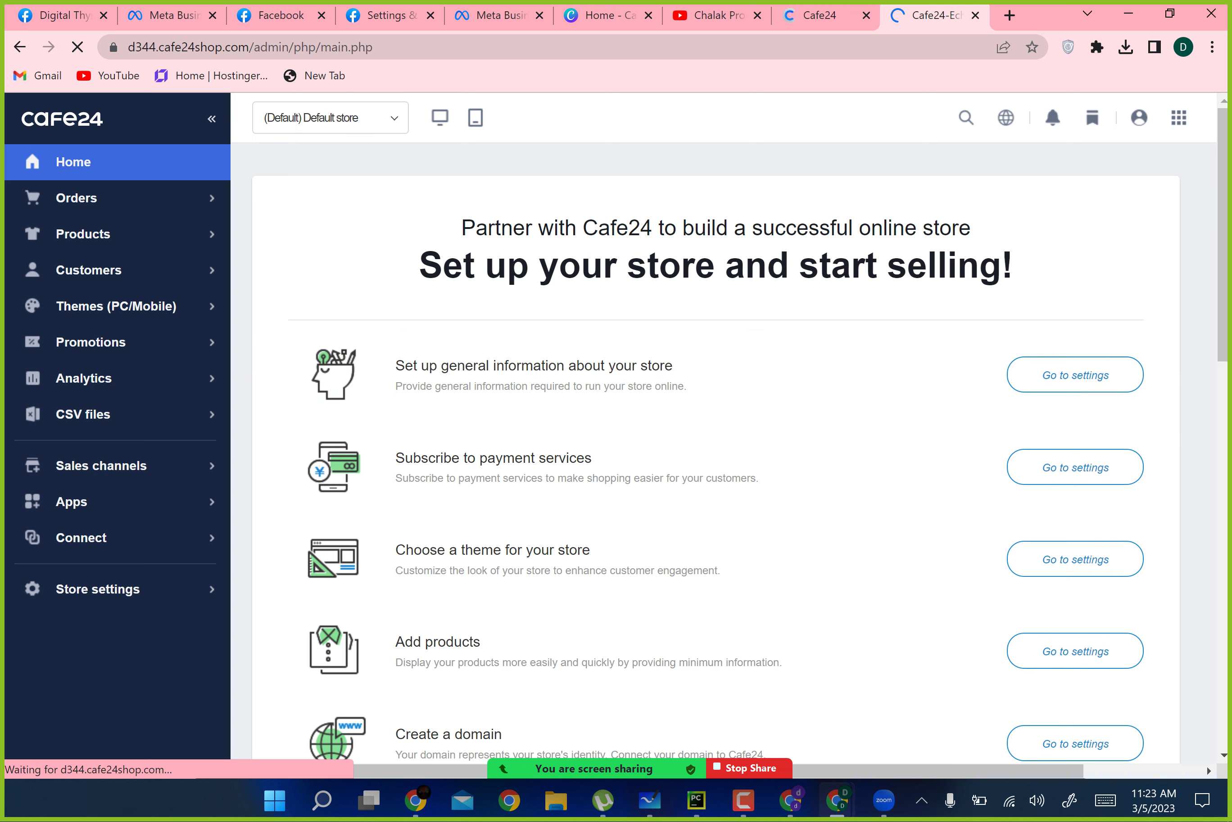
Step: Retry connecting Cafe24 in Meta Business Suite with the store ID, which is refused again
key(ctrl+5)
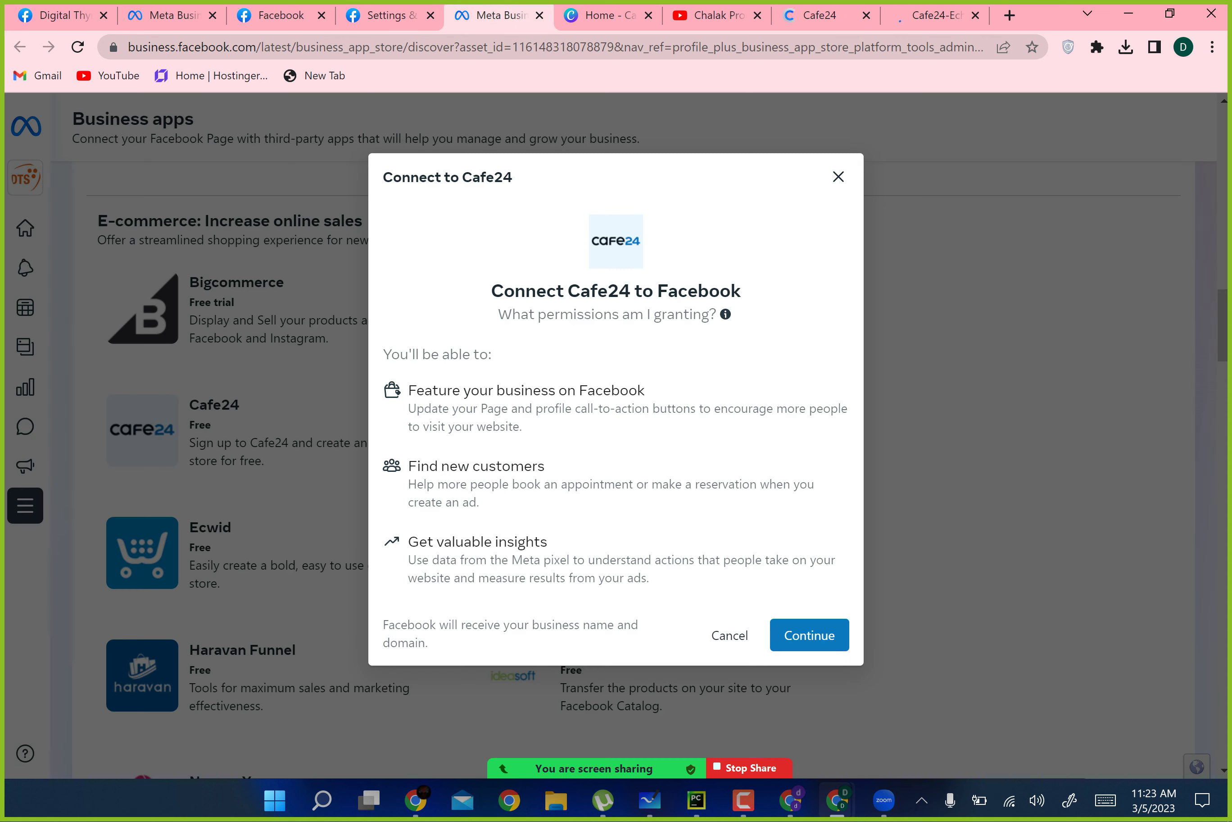
key(Return)
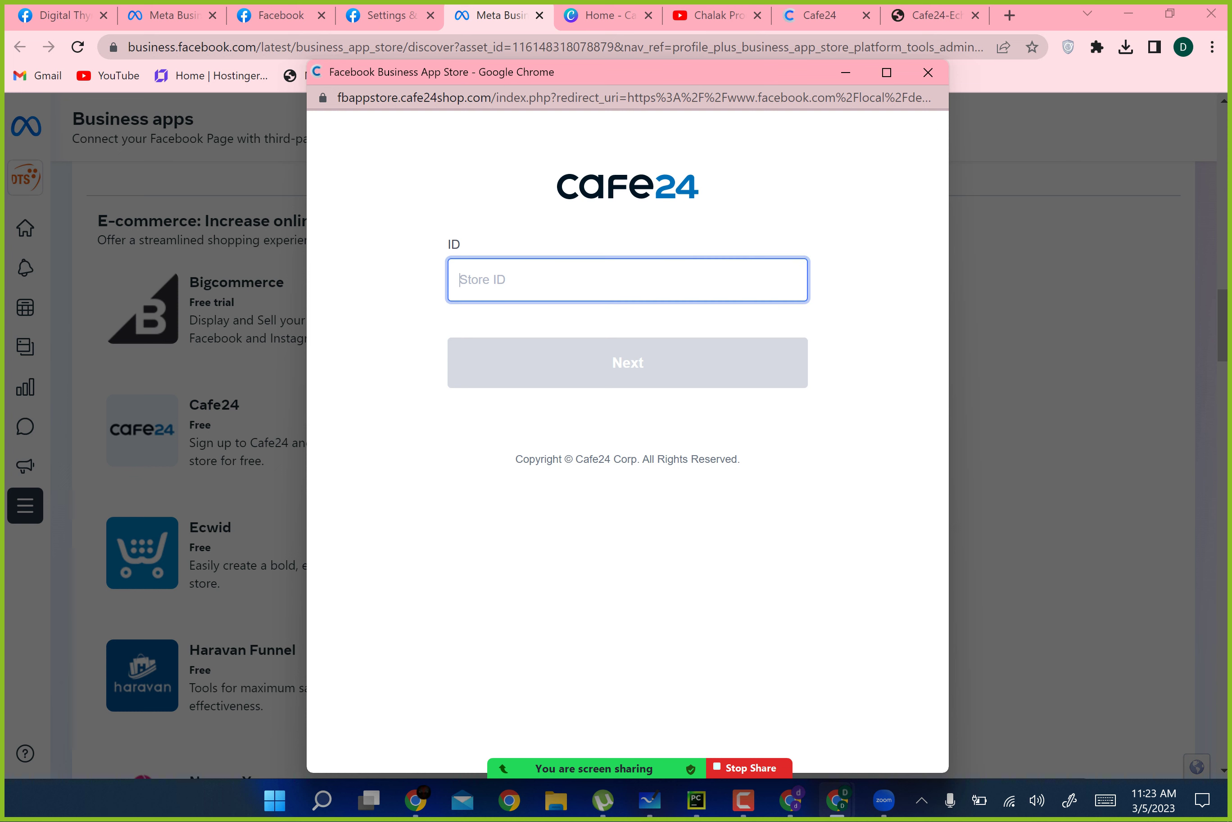
text(d344)
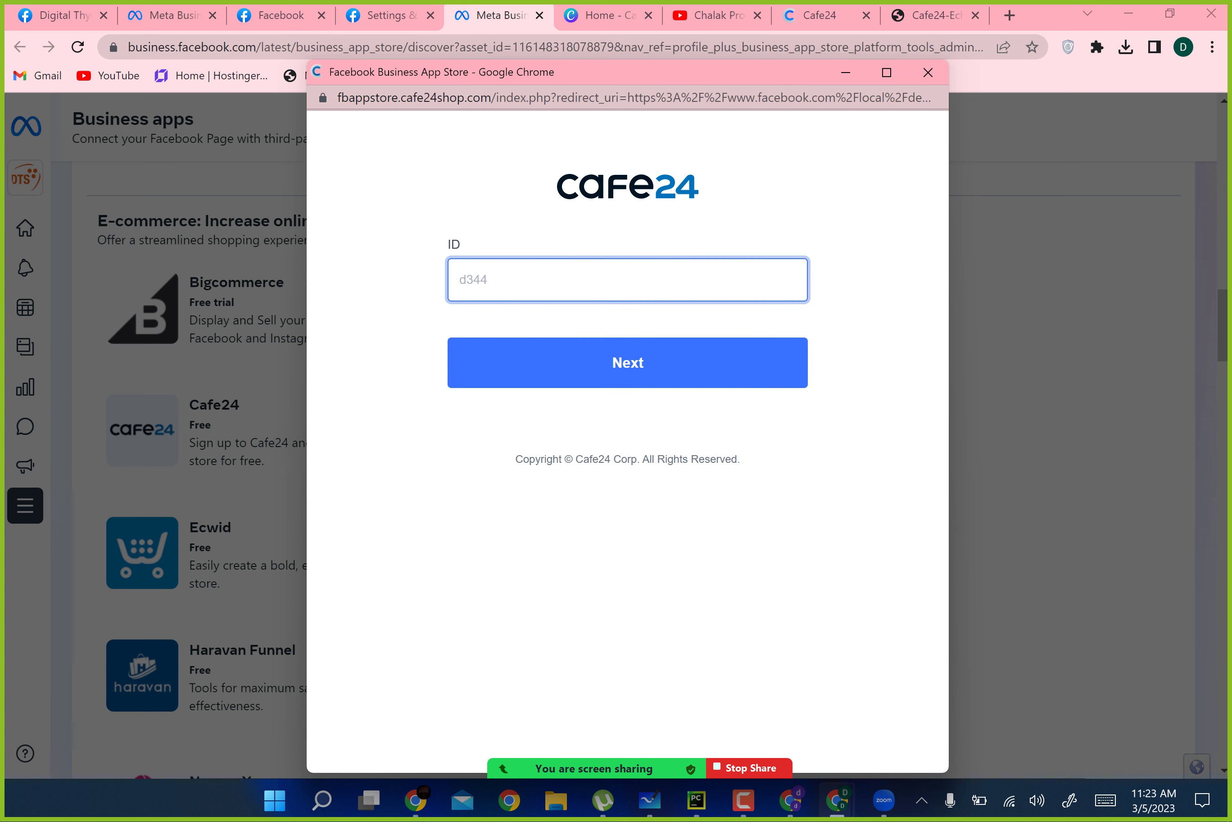
key(Tab)
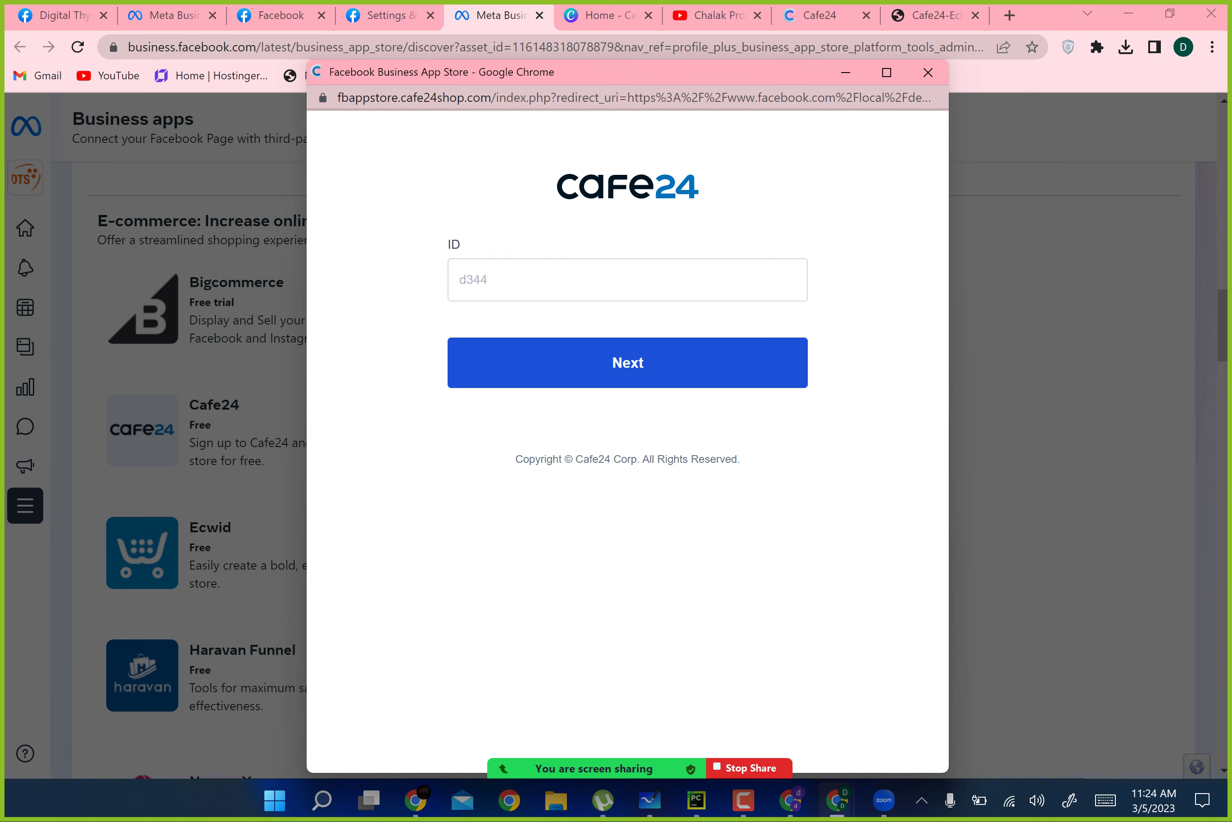
key(Return)
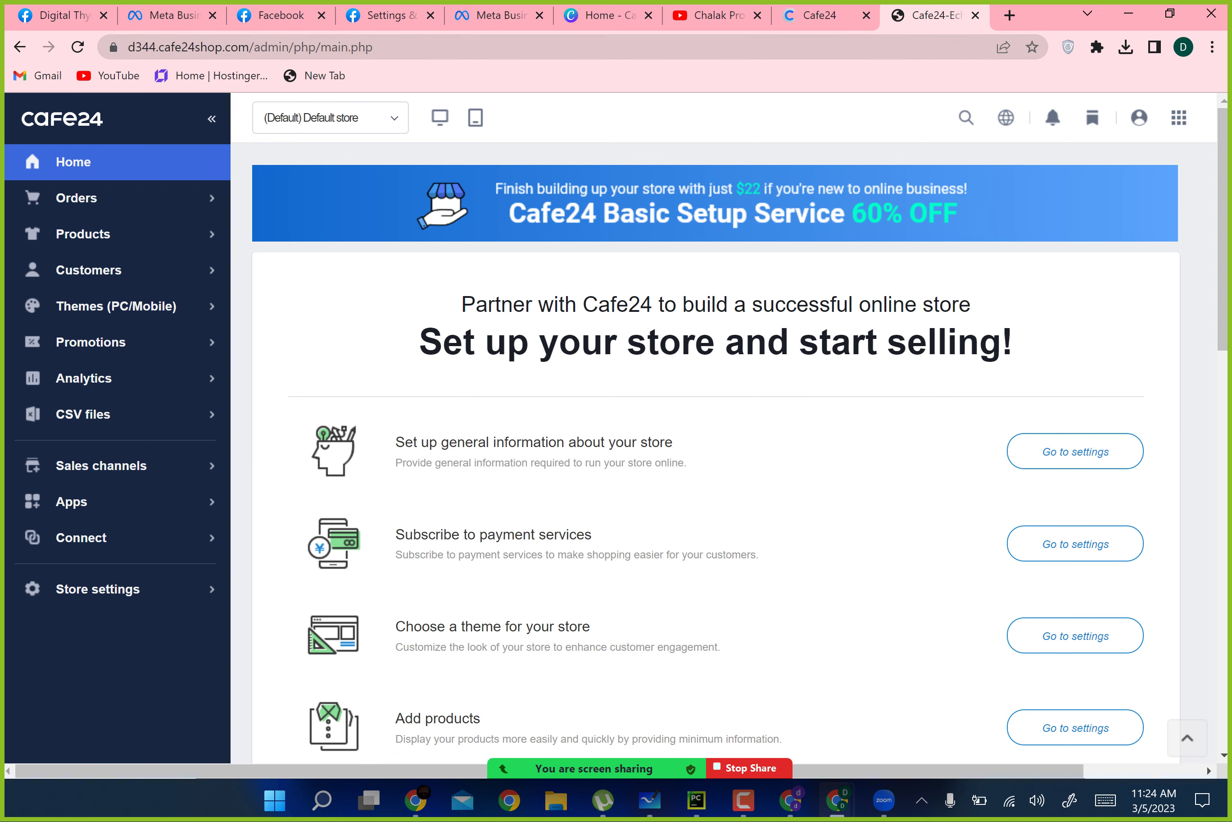
Step: Browse the Cafe24 admin home, then open its Apps and Connect sections from the grid menu
scroll(1076, 467, down, 7)
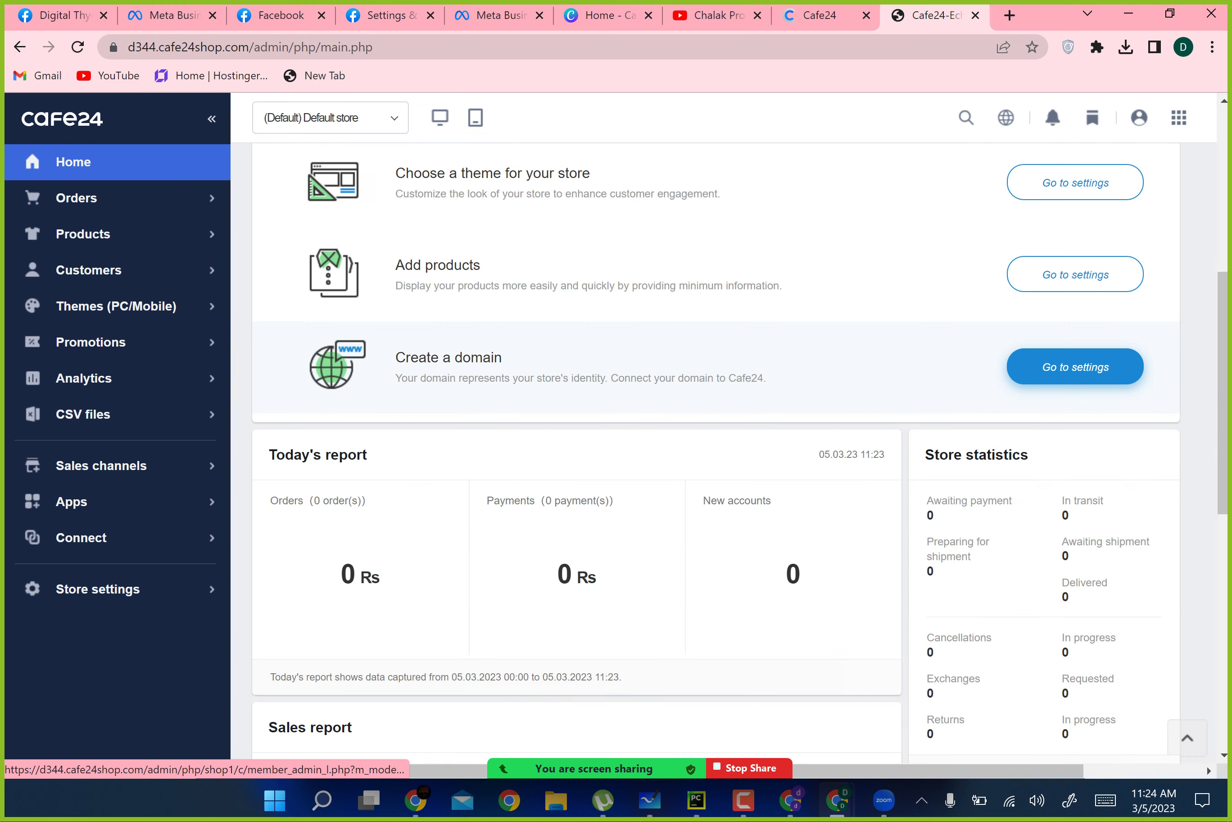
scroll(1076, 367, down, 11)
scroll(1075, 366, up, 10)
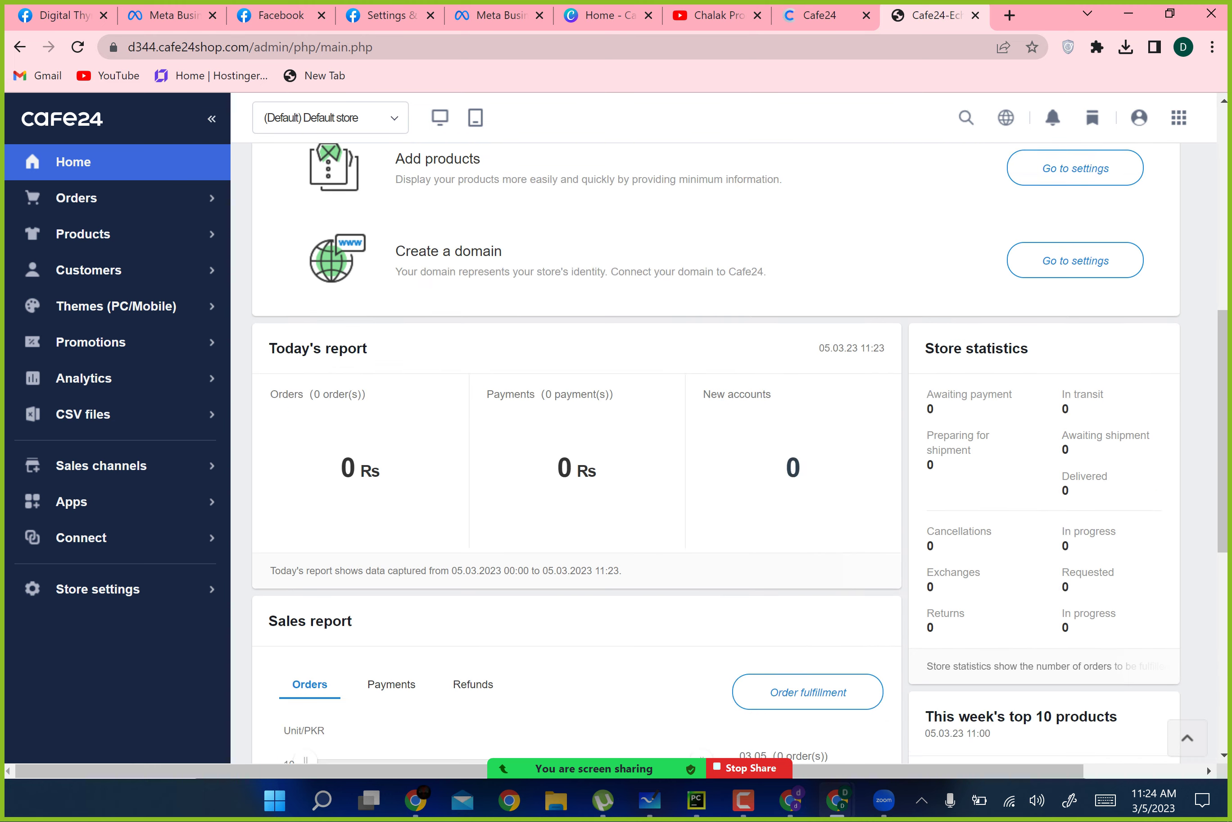
scroll(1075, 530, up, 9)
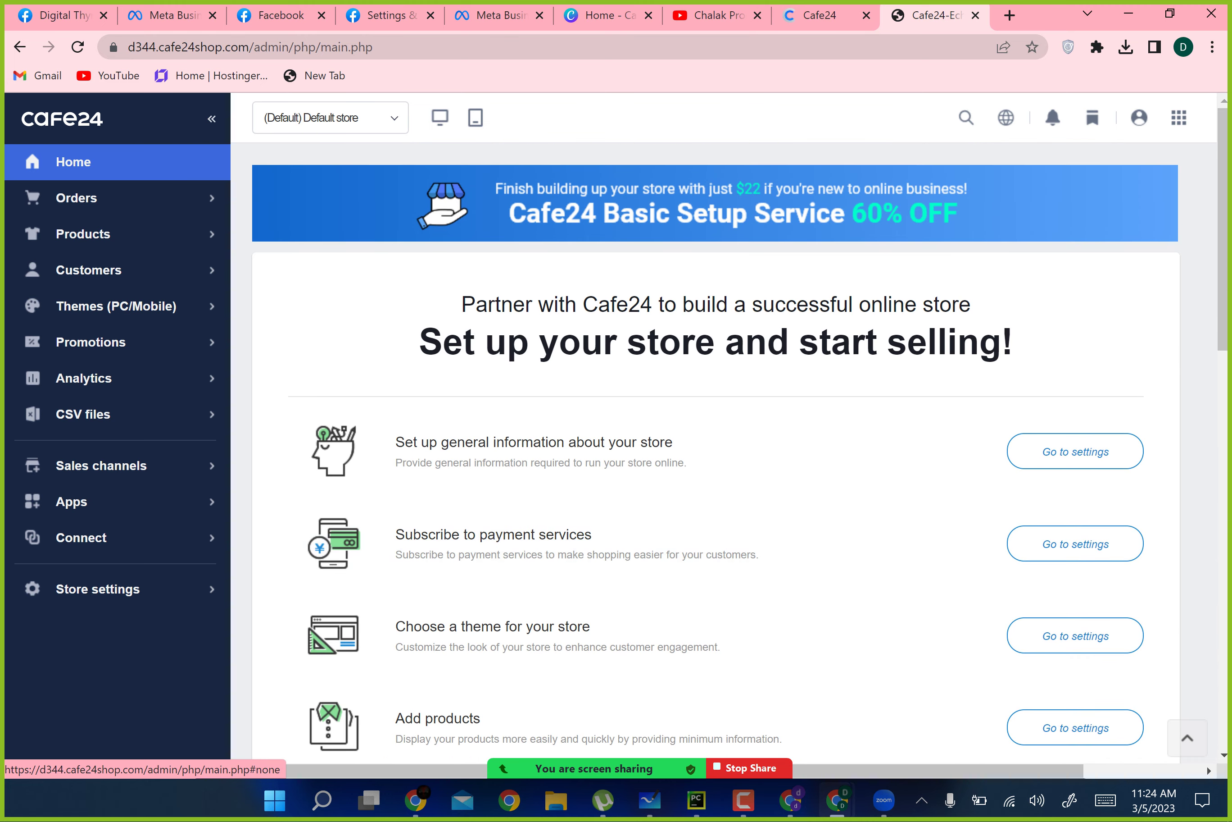
click(1179, 117)
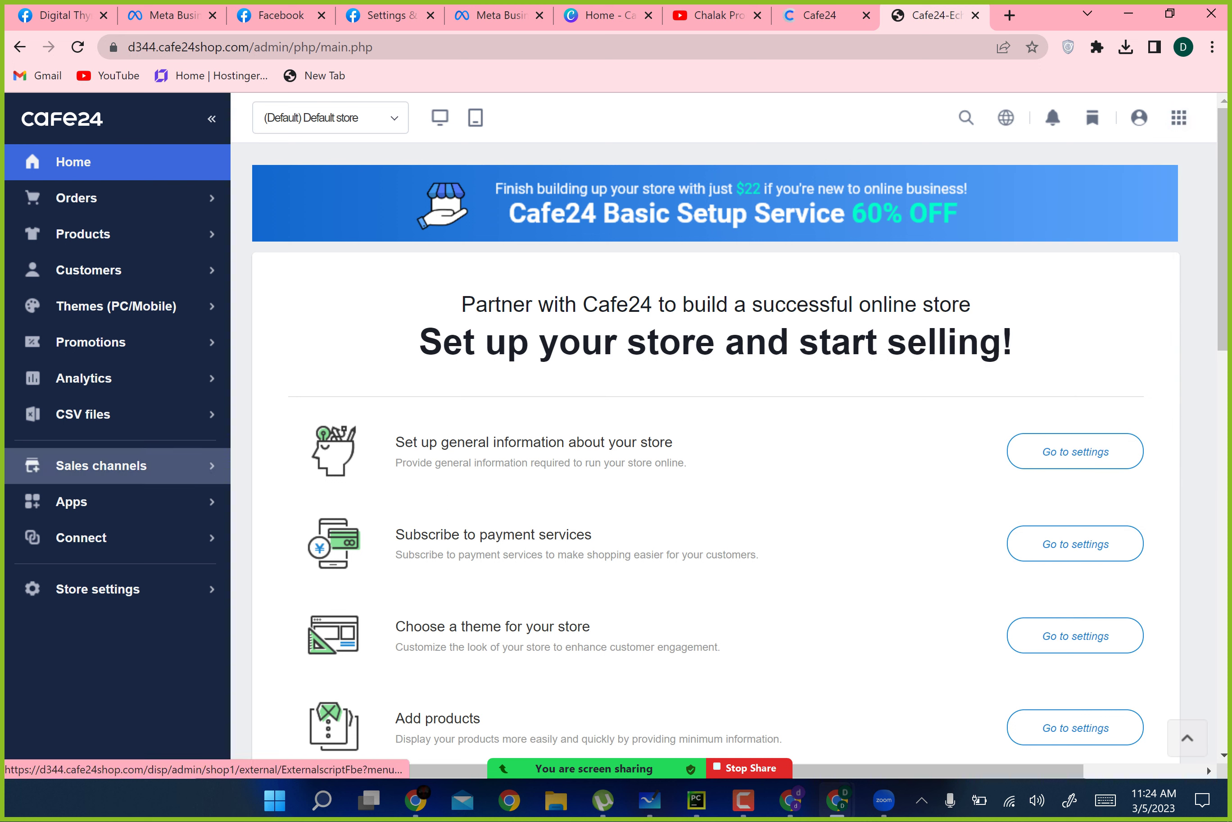
click(80, 502)
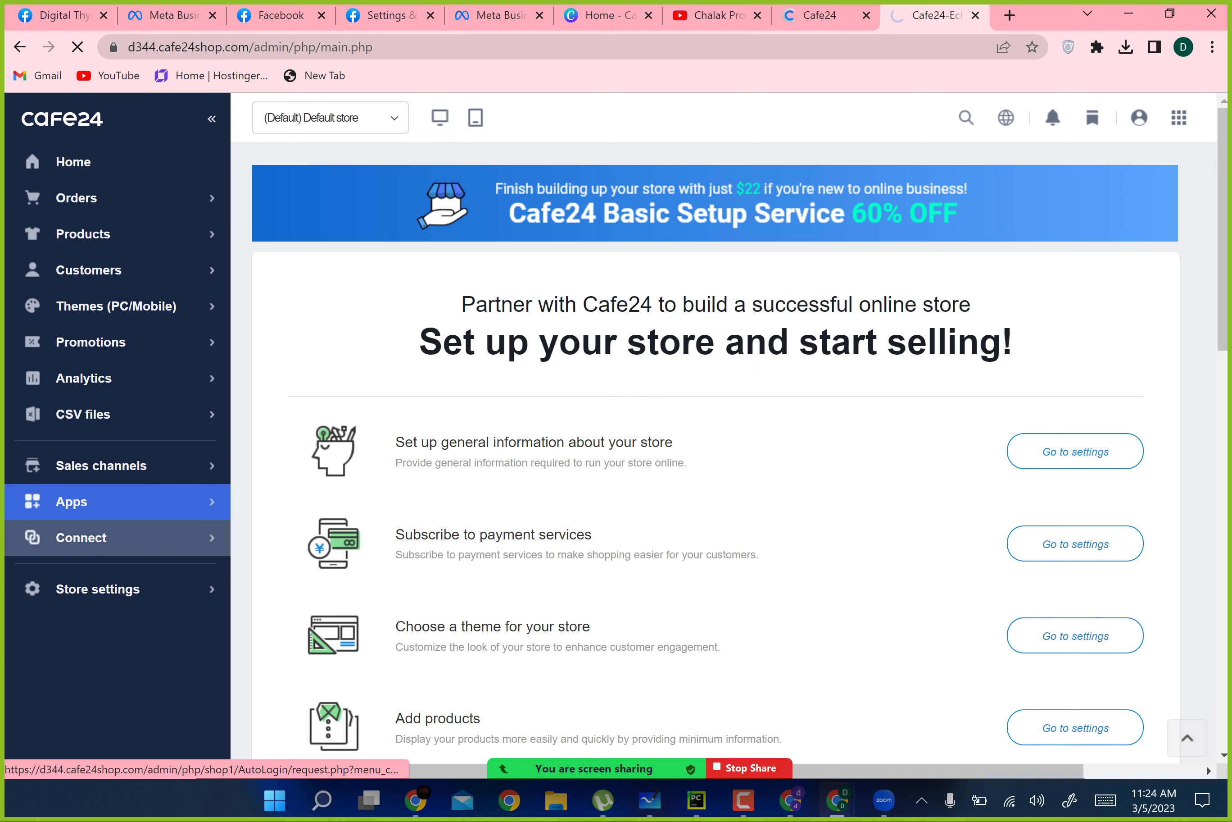
click(81, 537)
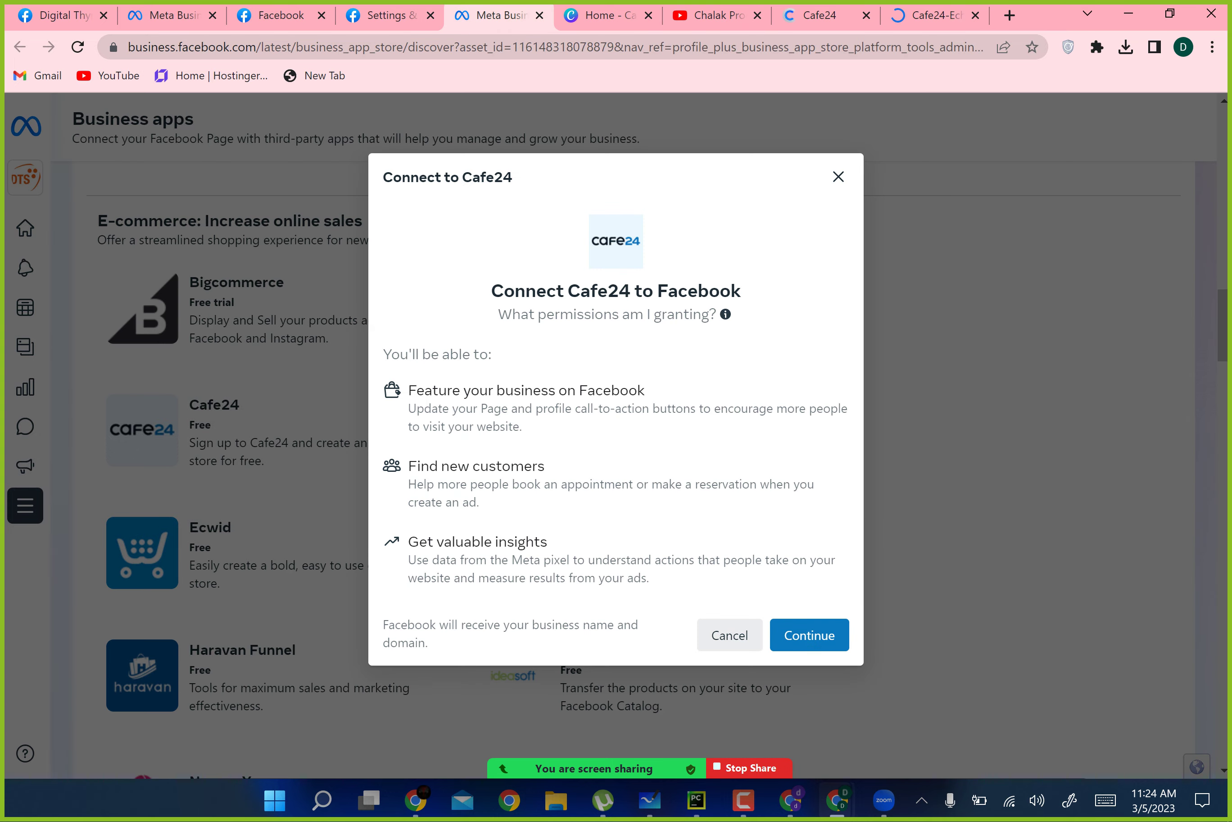
Step: Restart the Cafe24 connection in Meta and accept the permissions to reach the store login
click(730, 635)
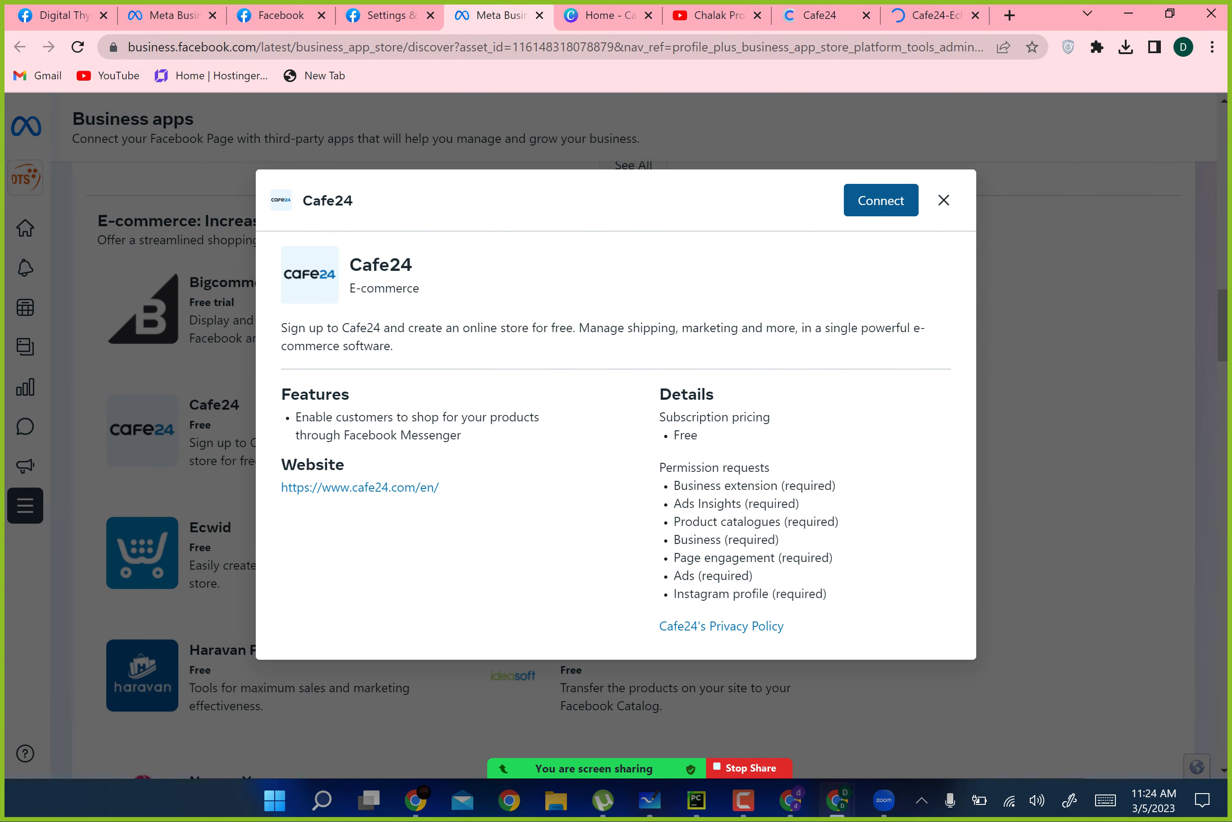
click(881, 200)
click(809, 636)
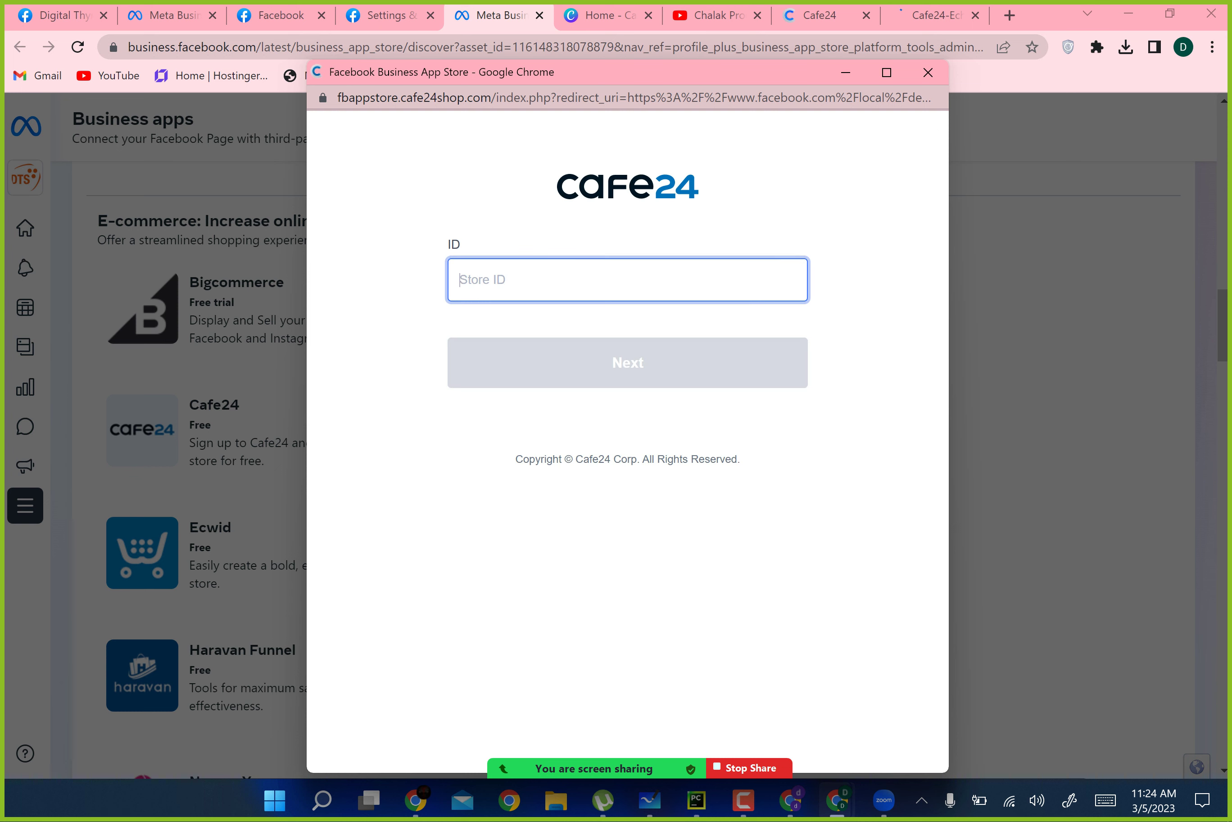
Step: Submit the store ID several times, then clear the field after it is rejected
text(d344)
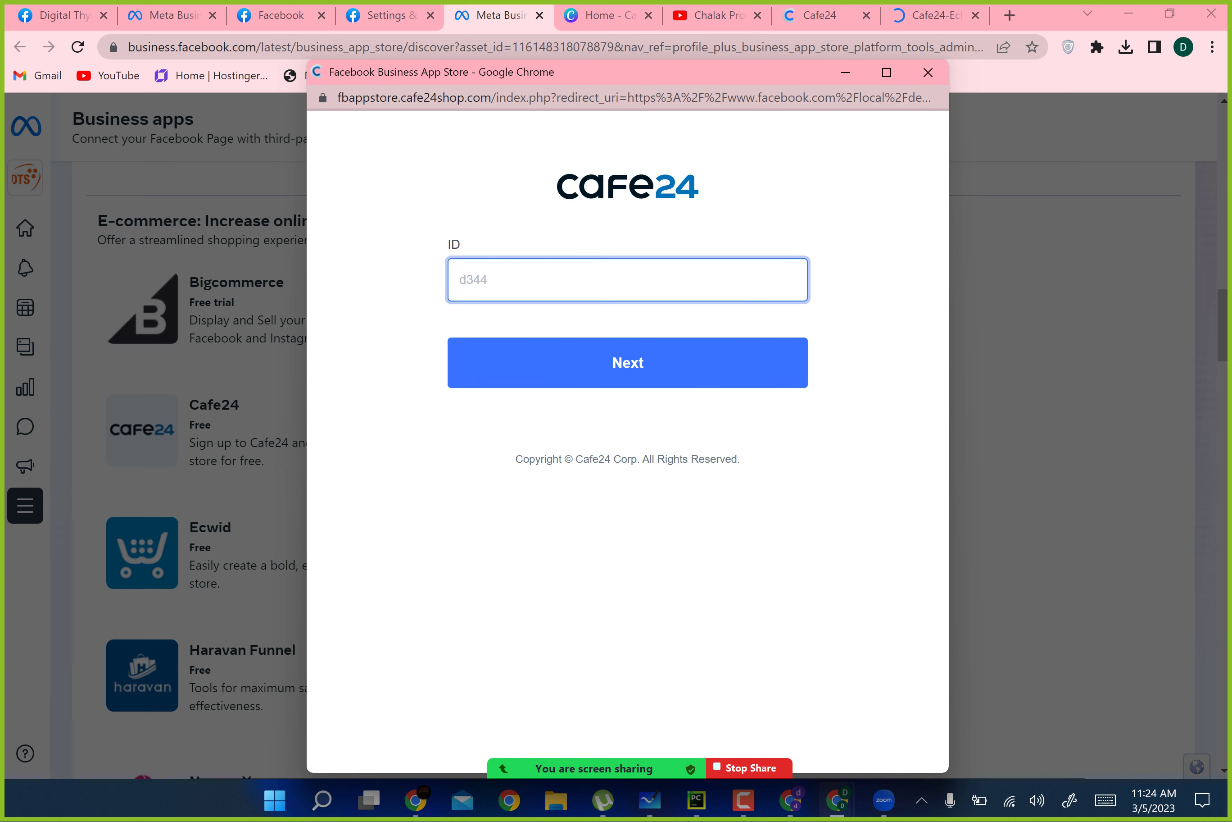
key(Return)
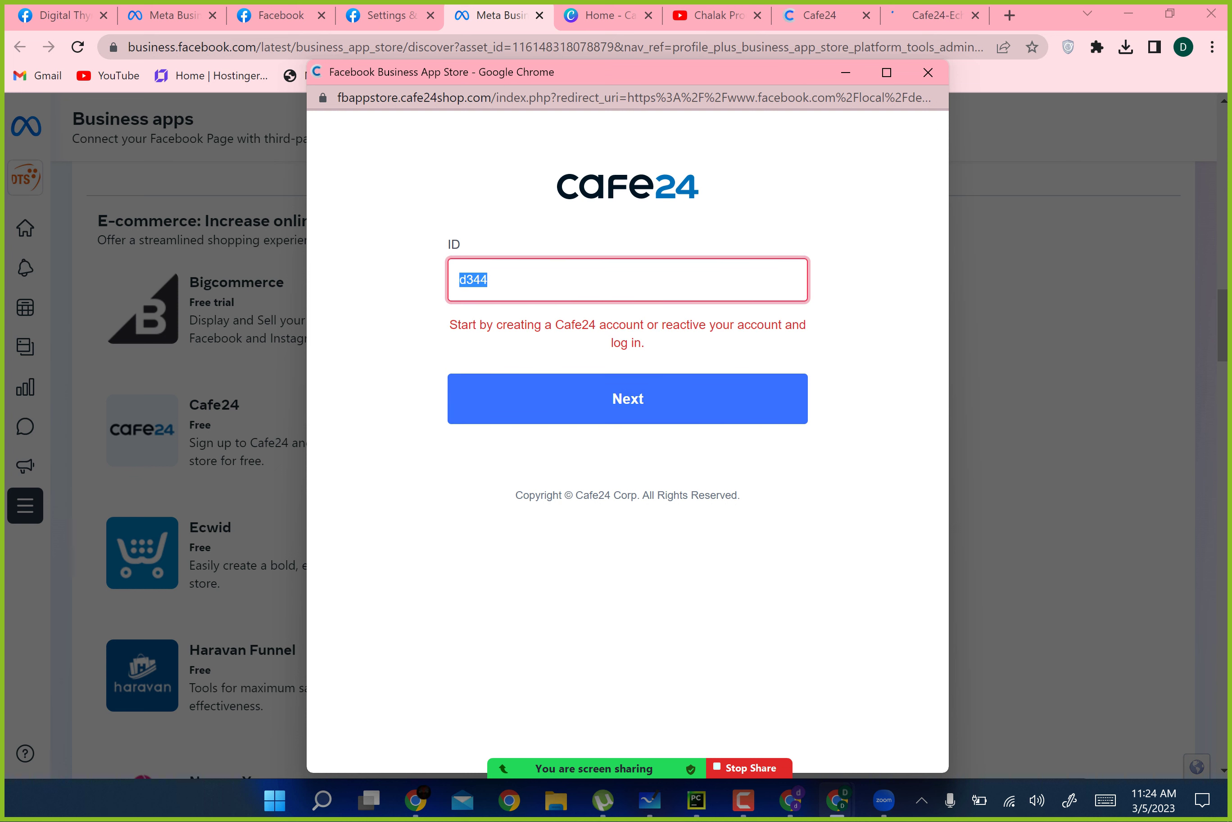
key(Return)
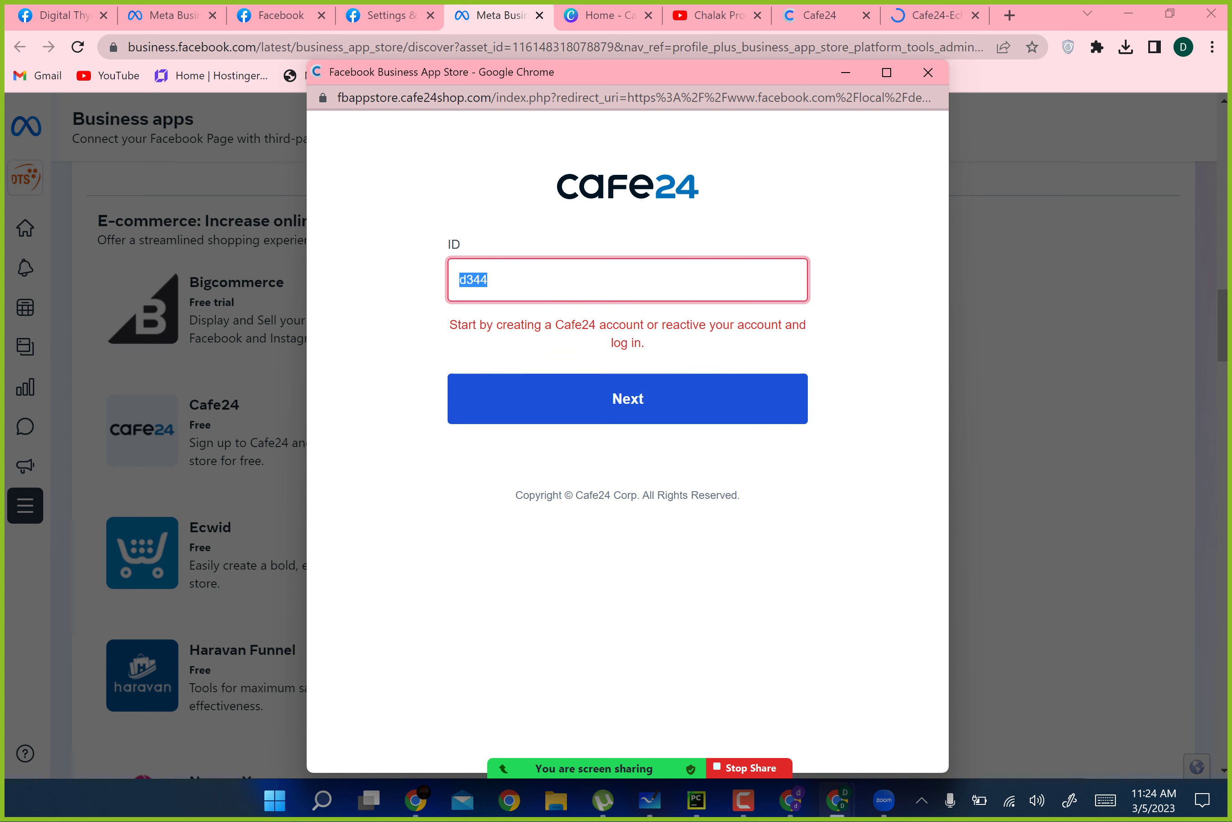
key(Return)
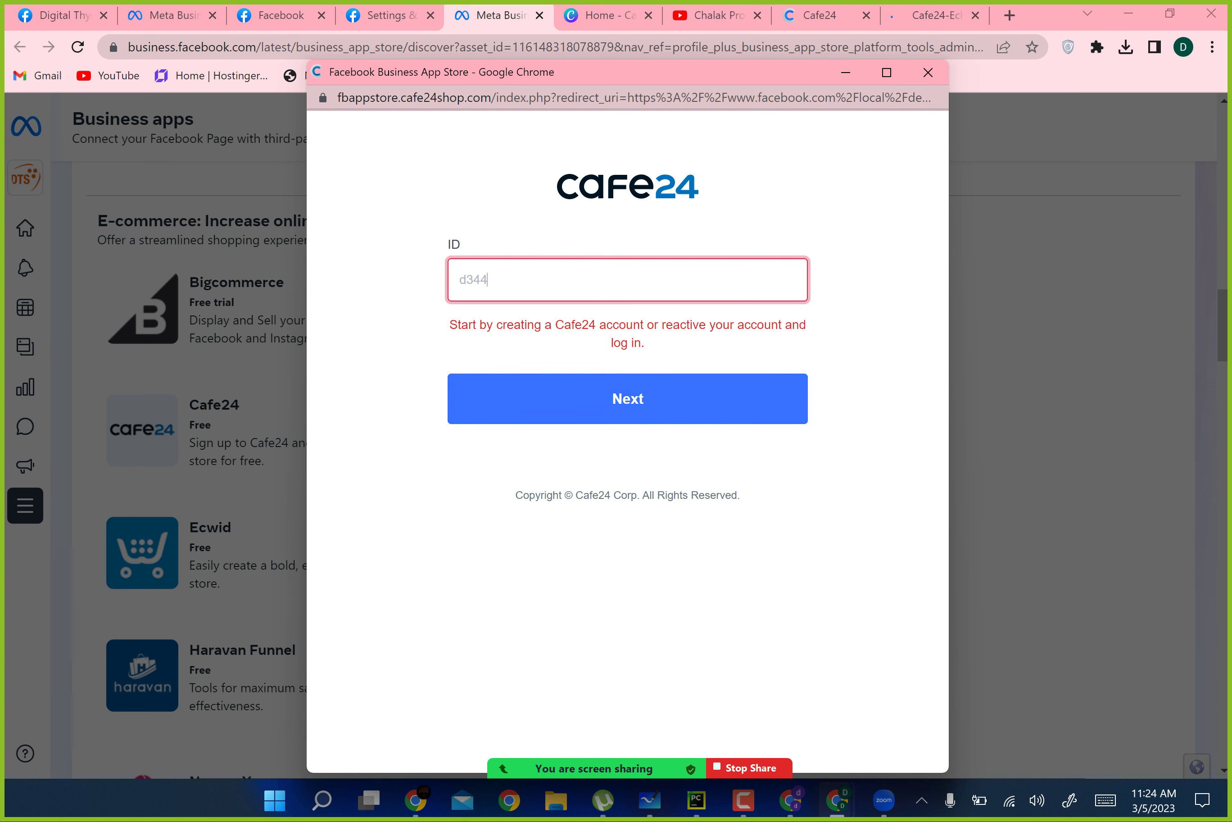
key(BackSpace)
key(BackSpace)
key(BackSpace)
key(BackSpace)
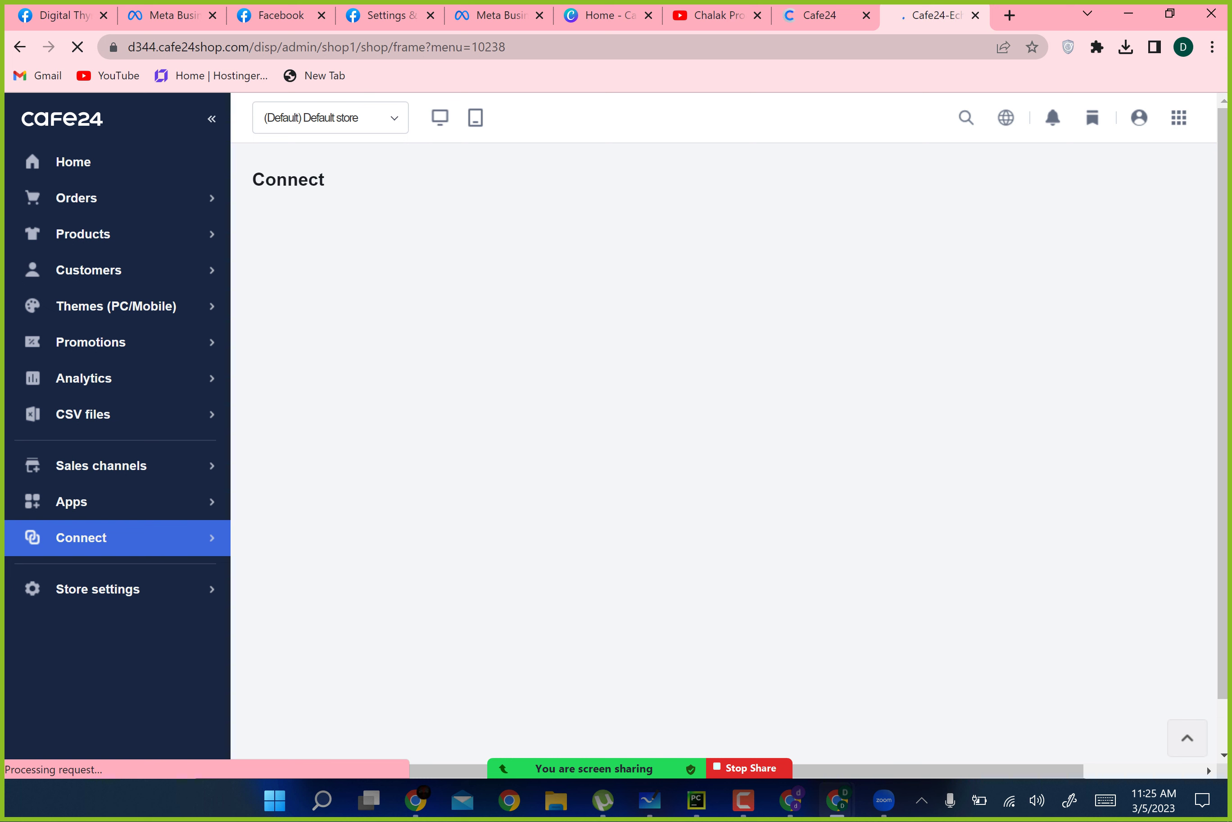
Step: Copy the Cafe24 shop domain from the admin address and paste it as the store ID
drag(249, 47, 114, 47)
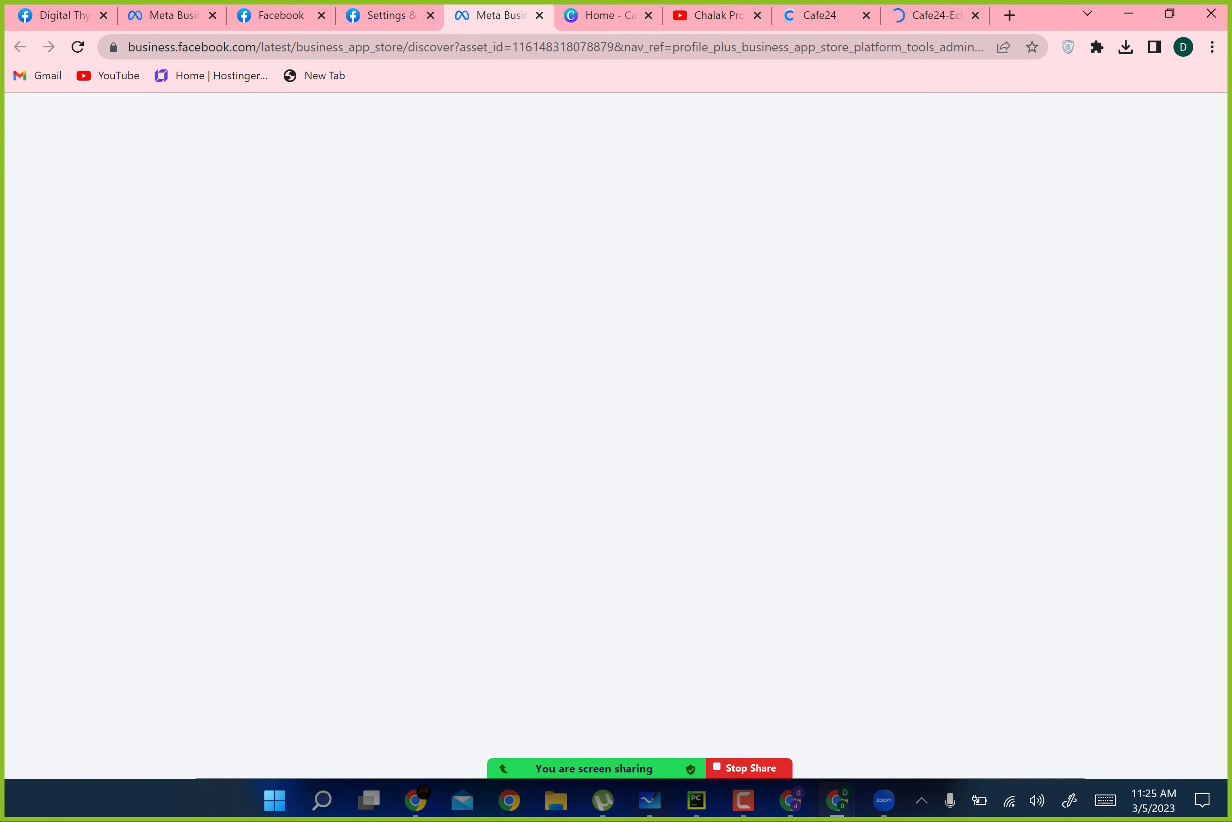
key(Return)
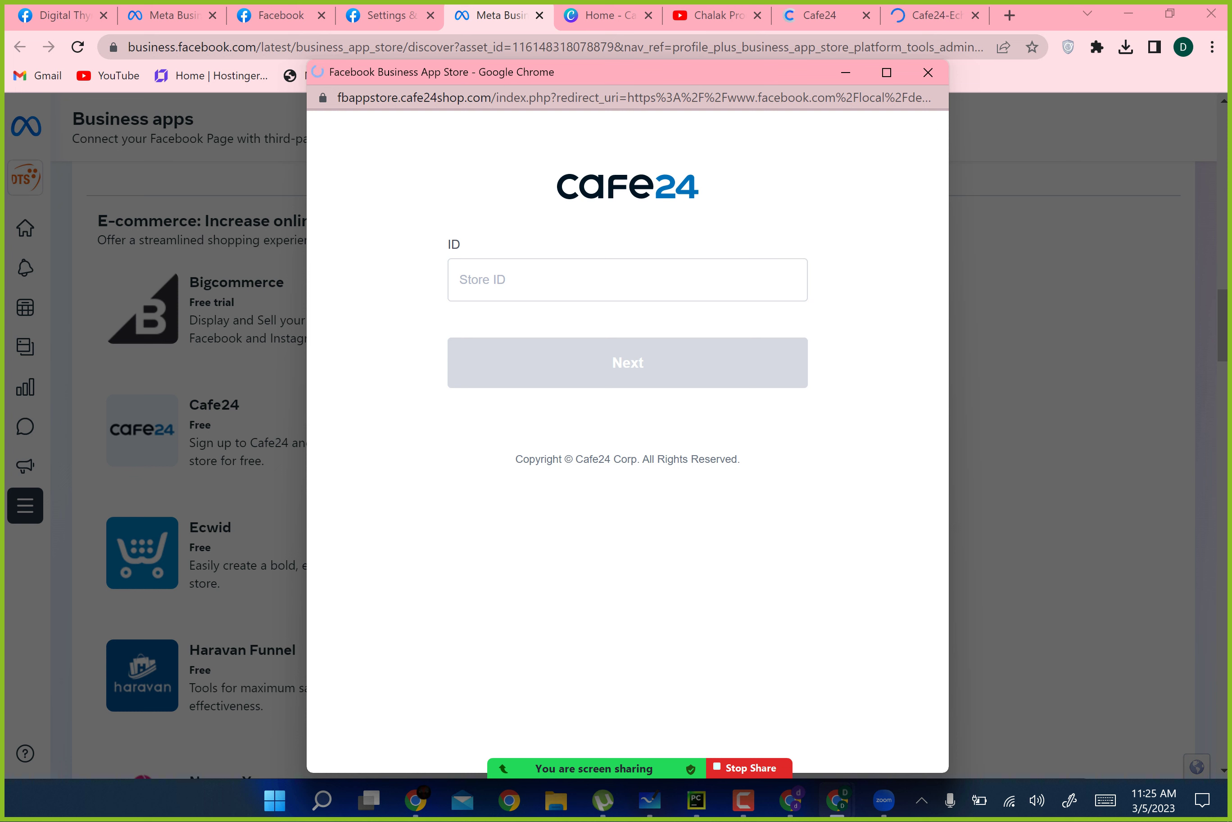
text(https://d344.cafe24s)
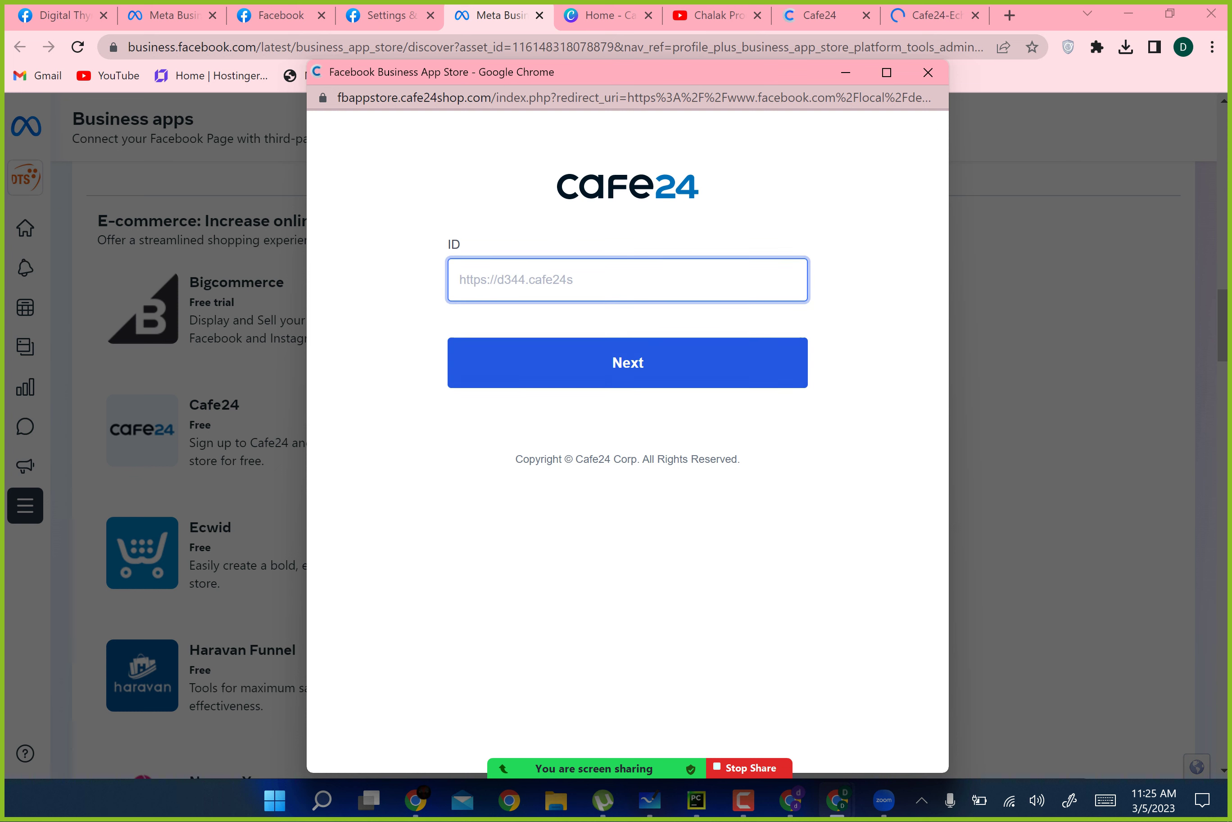
key(Return)
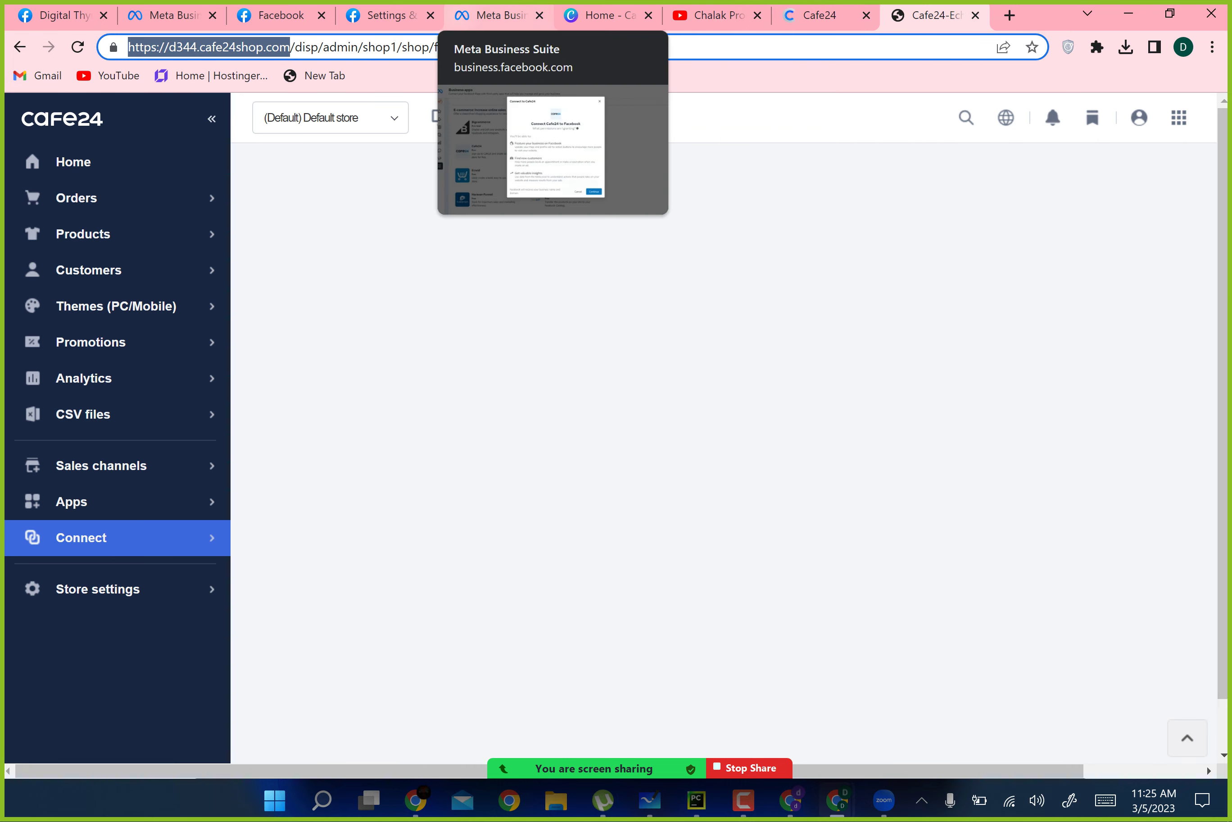
Step: Reopen the Cafe24 login, paste the shop address again, and trim its ending
click(496, 15)
key(Return)
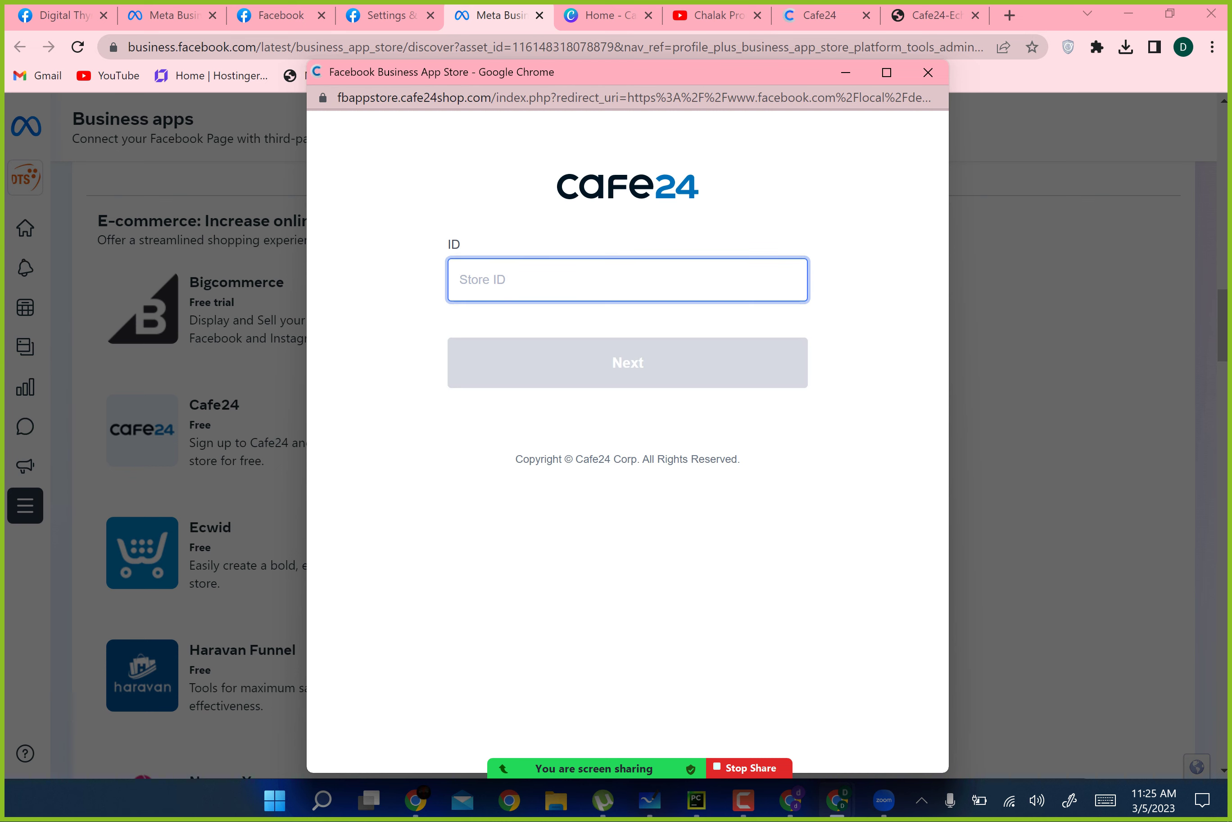
text(https://d344.cafe24s)
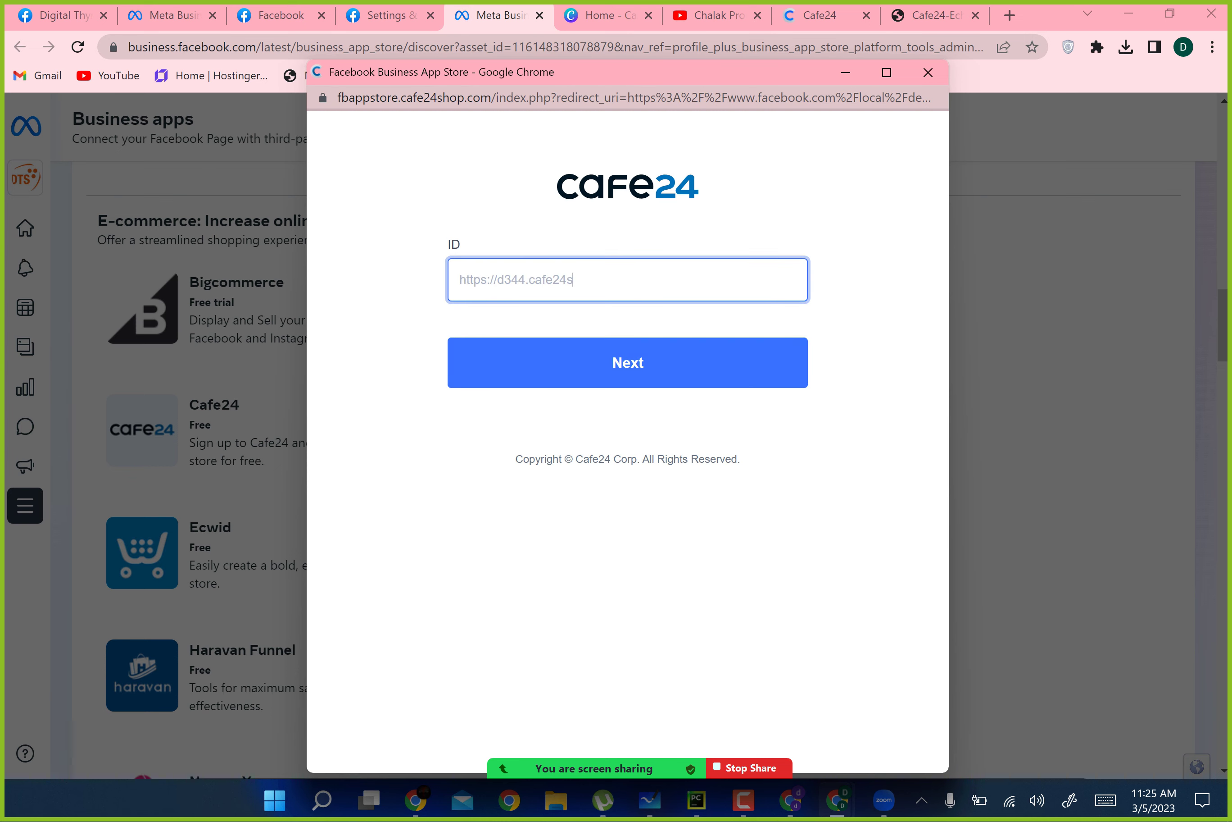
key(BackSpace)
key(BackSpace)
key(BackSpace)
key(BackSpace)
key(BackSpace)
key(BackSpace)
key(BackSpace)
key(BackSpace)
key(BackSpace)
key(BackSpace)
key(BackSpace)
key(BackSpace)
key(BackSpace)
key(BackSpace)
key(BackSpace)
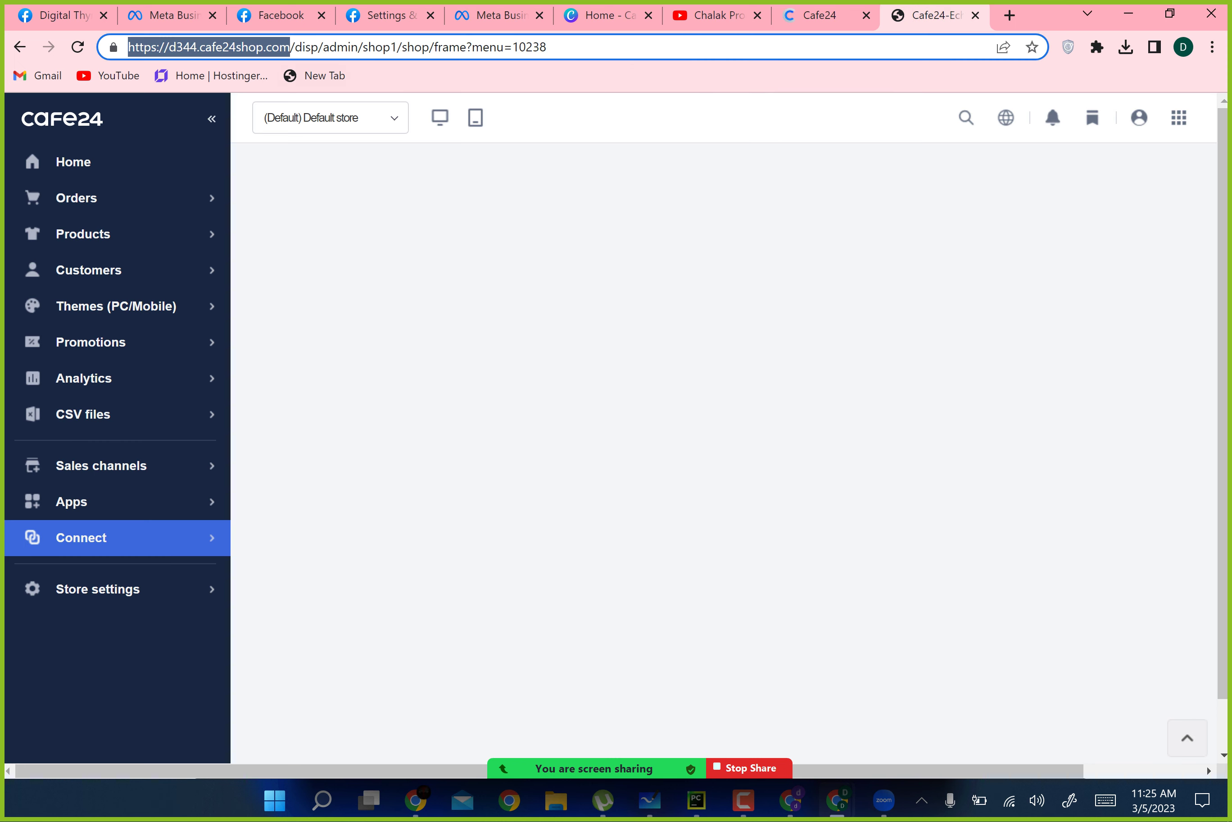
click(272, 47)
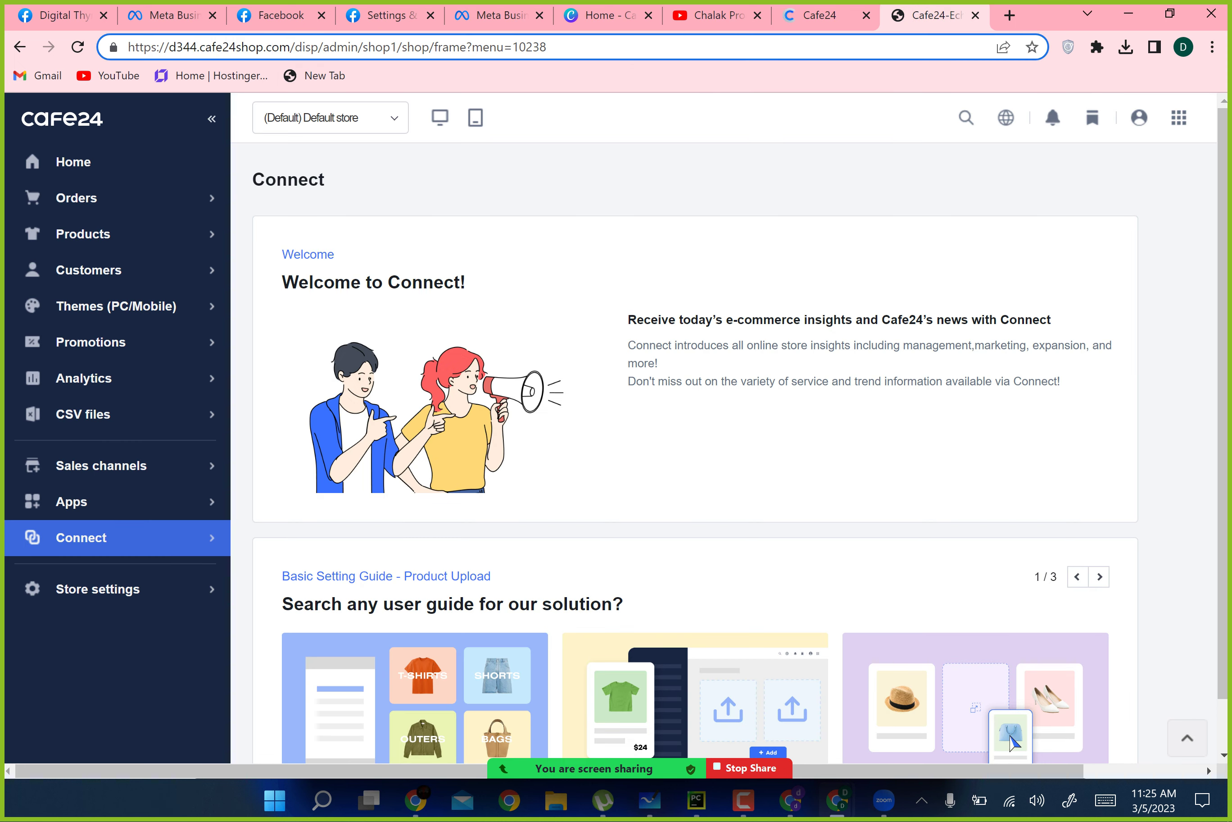
Step: Submit the full shop domain as the Cafe24 store ID in the login popup
drag(168, 47, 291, 47)
key(ctrl+c)
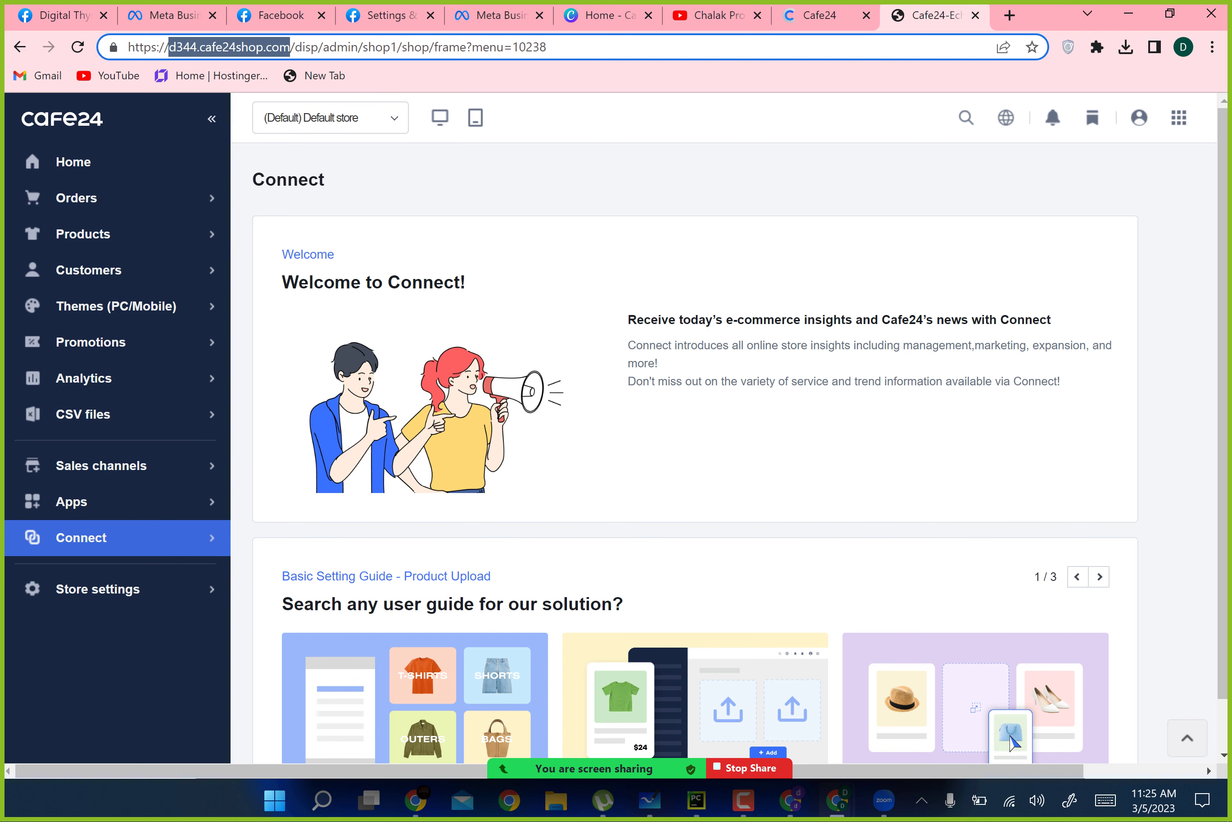
click(496, 15)
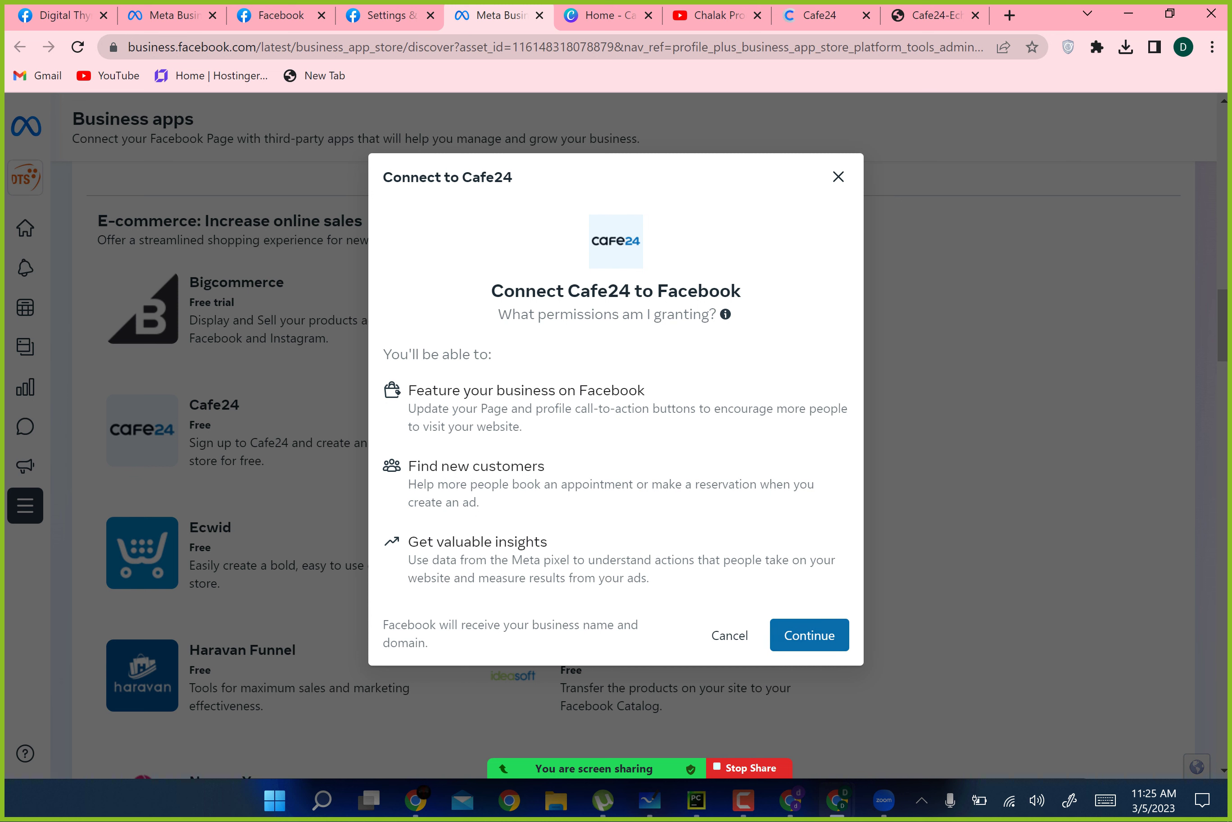
click(809, 634)
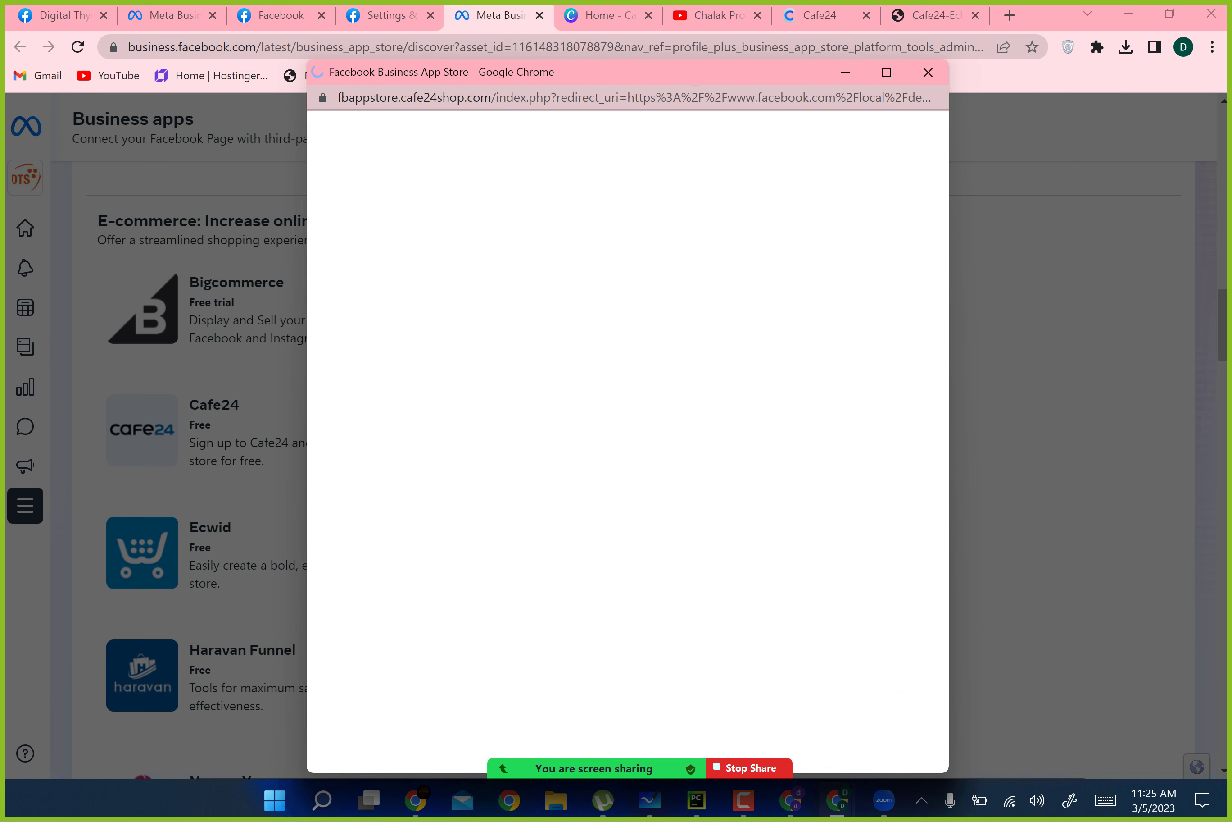
key(ctrl+v)
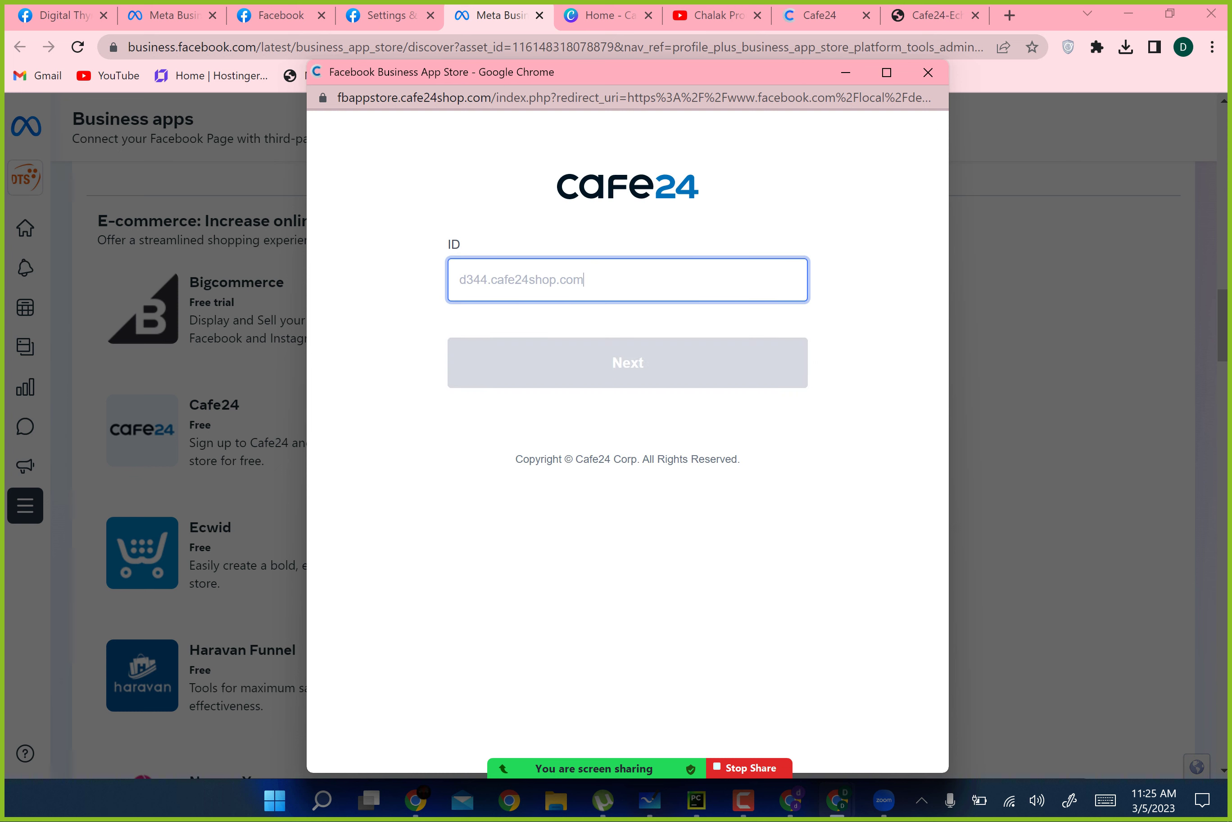
key(Return)
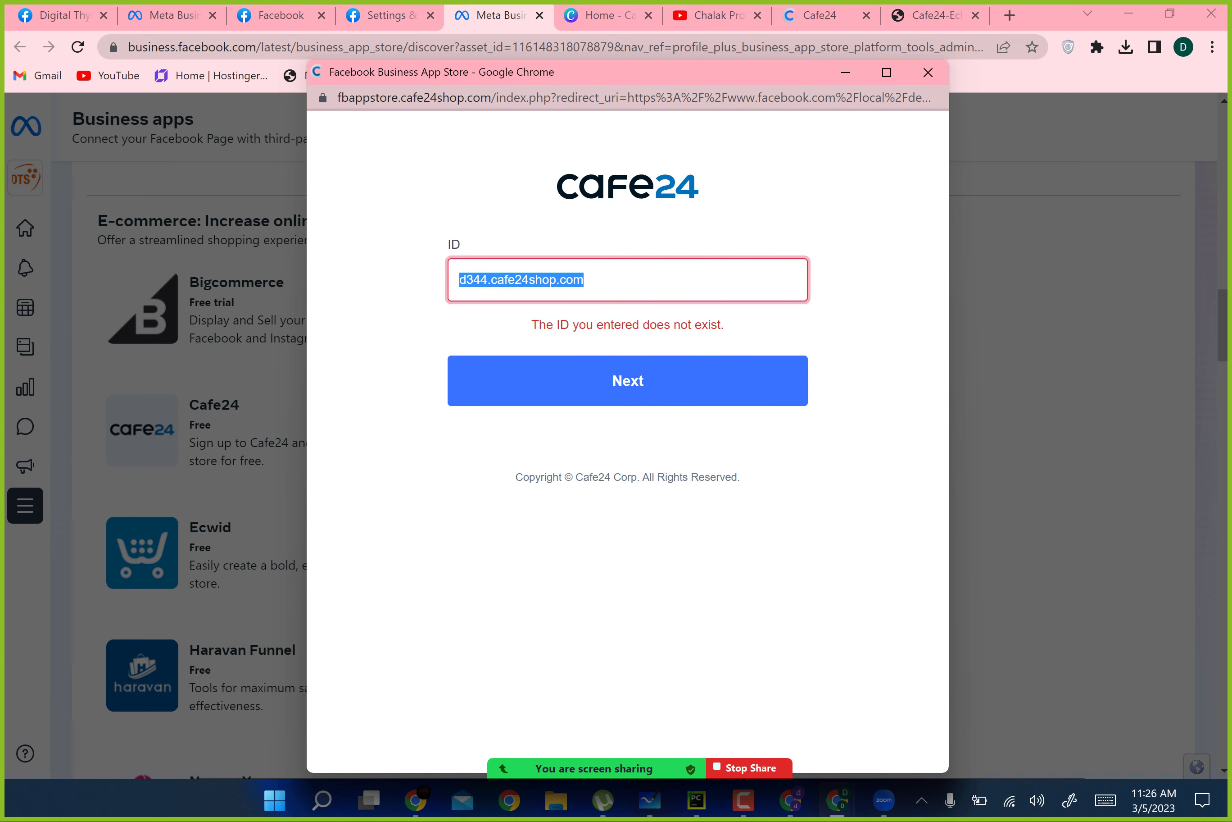
Step: Trim the ID down to the short store name and resubmit it
click(583, 279)
key(BackSpace)
key(BackSpace)
key(BackSpace)
key(BackSpace)
key(BackSpace)
key(BackSpace)
key(BackSpace)
key(BackSpace)
key(BackSpace)
key(BackSpace)
key(BackSpace)
key(BackSpace)
key(BackSpace)
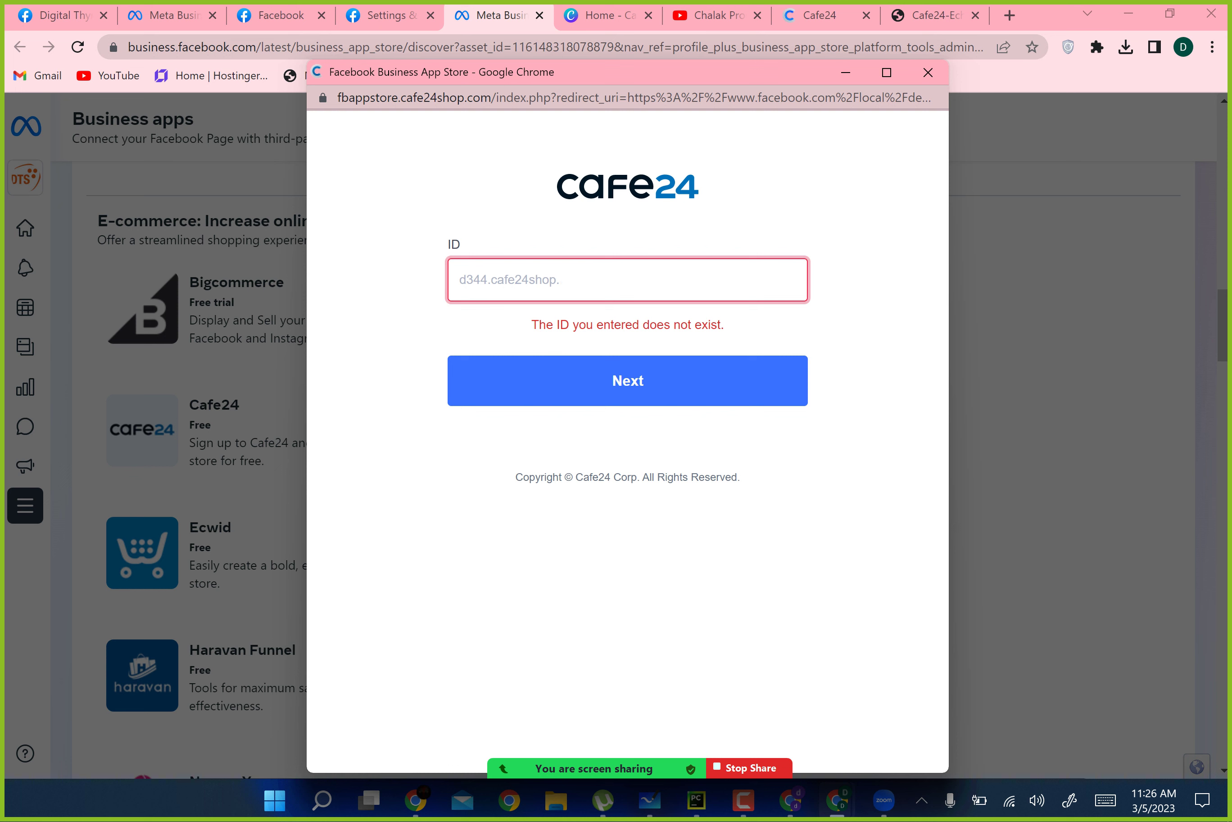
key(BackSpace)
key(BackSpace)
key(Return)
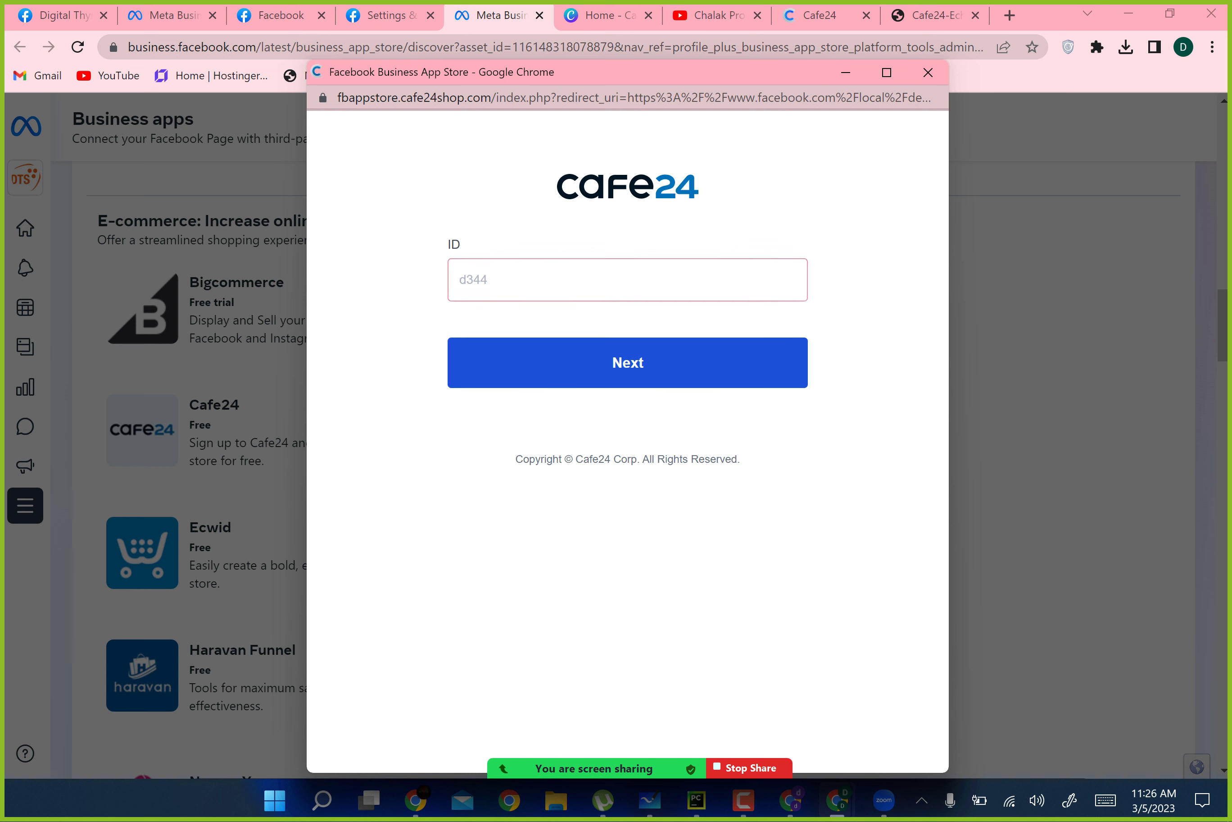
key(Return)
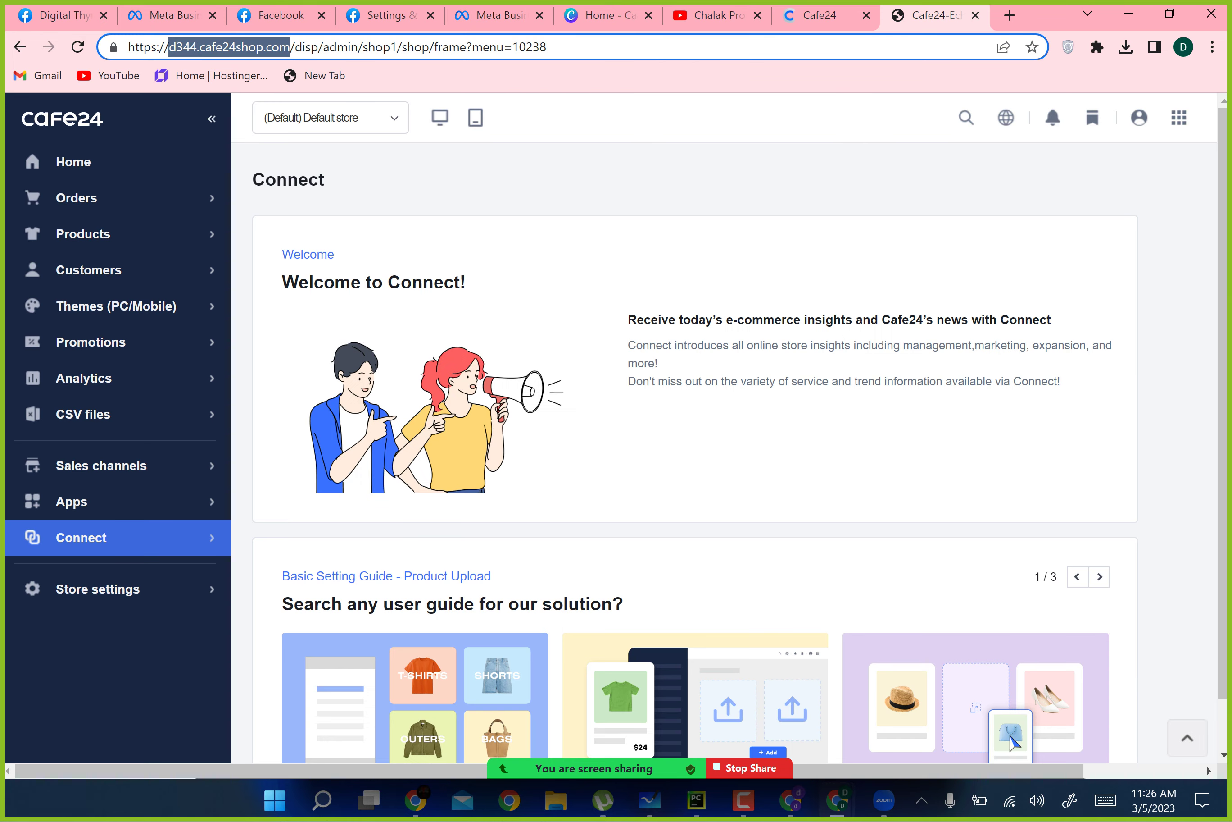
key(Return)
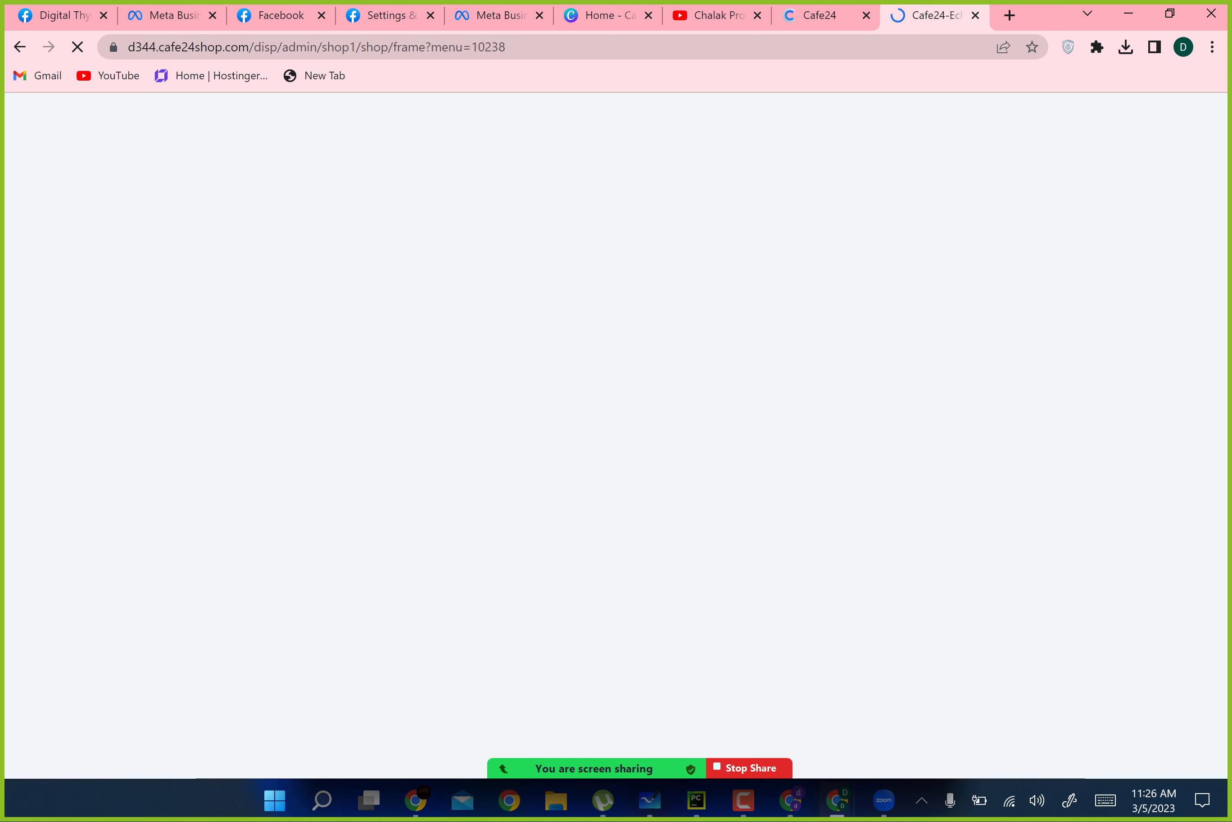
Step: Close the extra Cafe24 homepage tab and dismiss the Connect to Cafe24 prompt in Meta
click(828, 14)
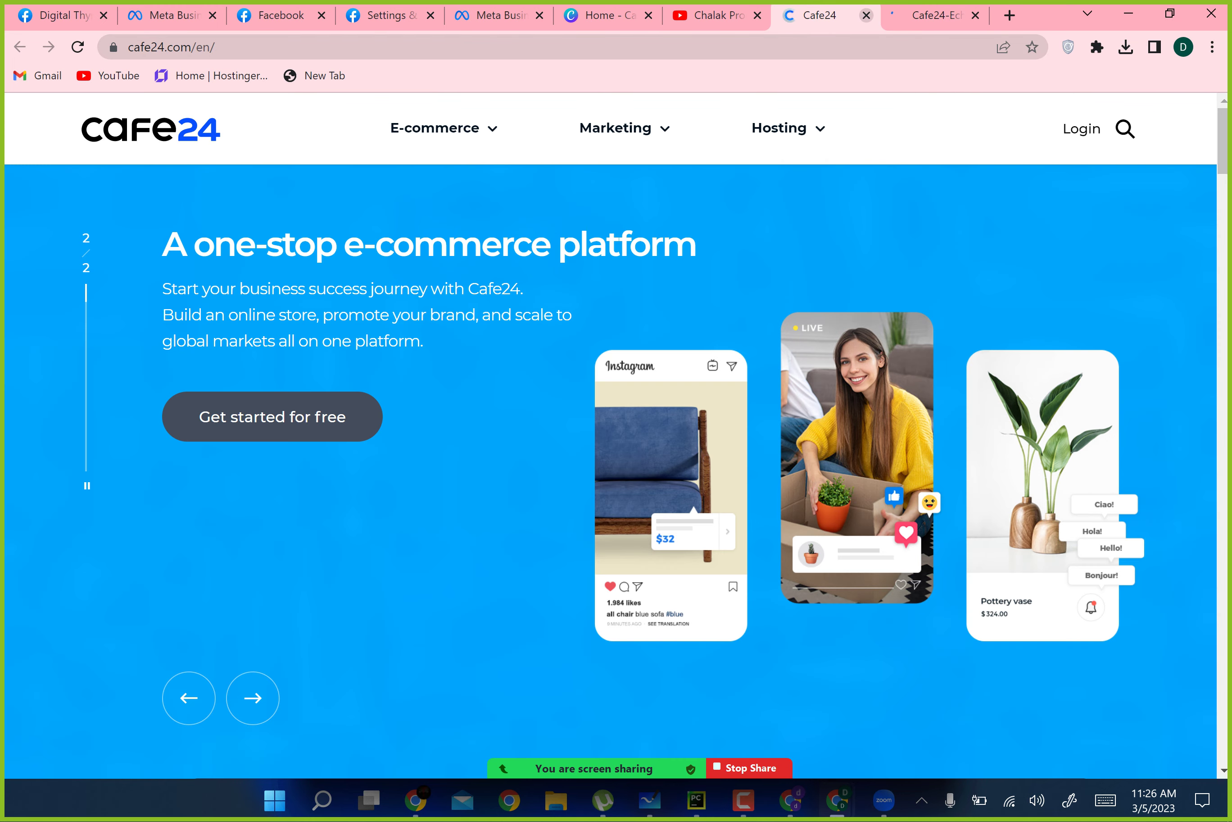
click(933, 15)
click(866, 15)
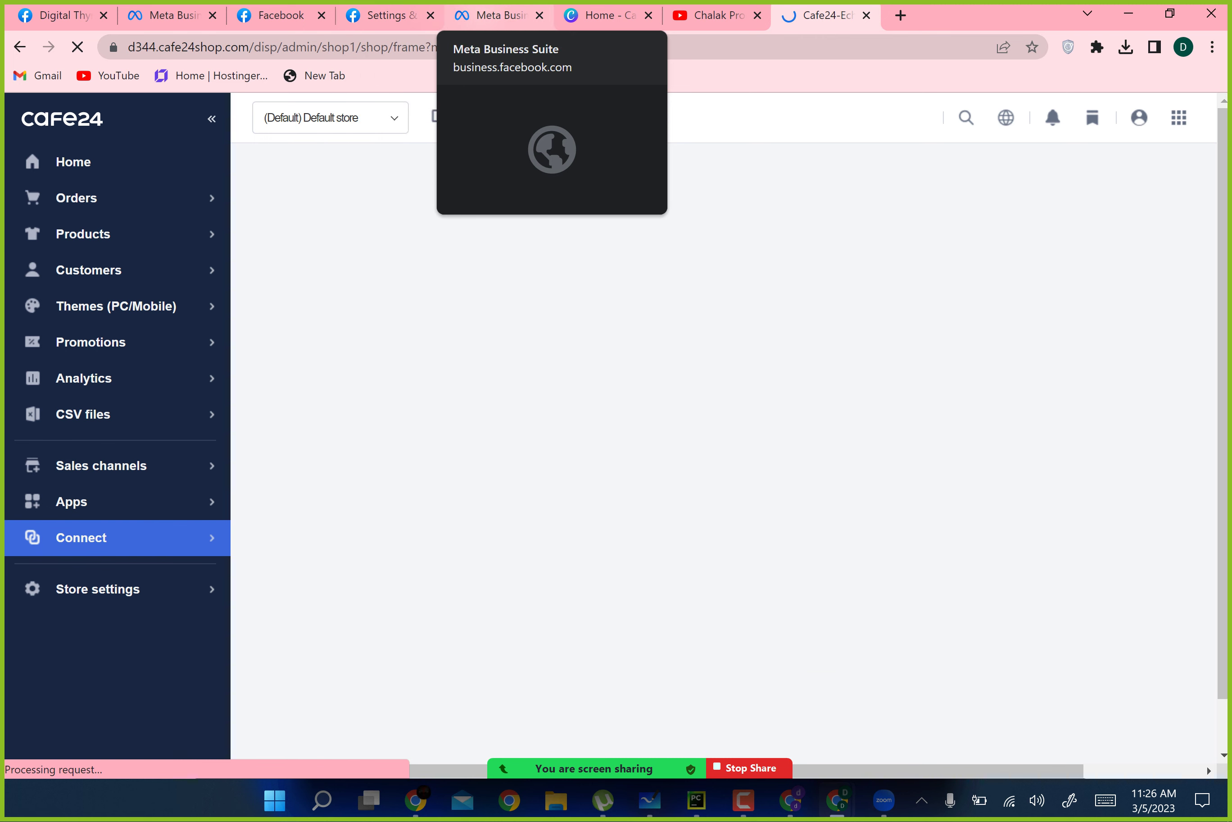
click(496, 15)
click(838, 176)
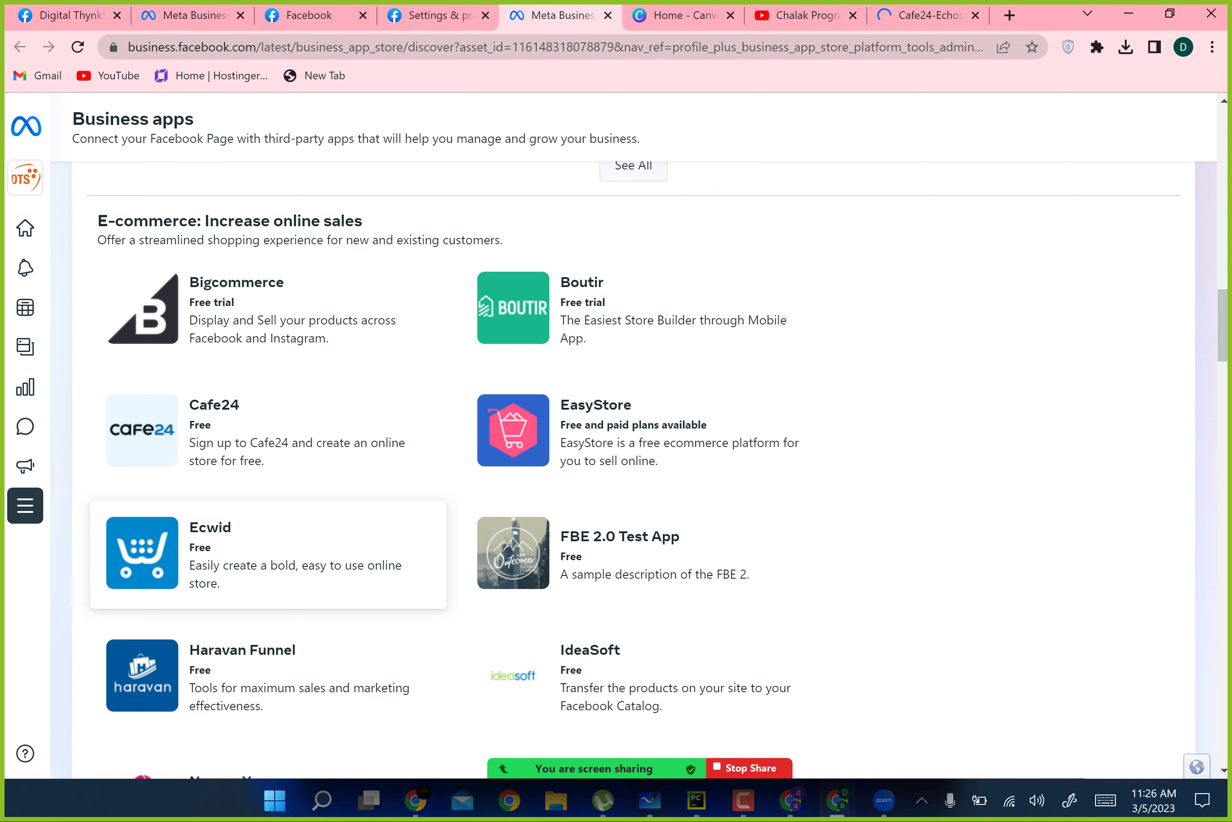
Step: Open the Ecwid app's details in Business apps and choose Connect
click(268, 554)
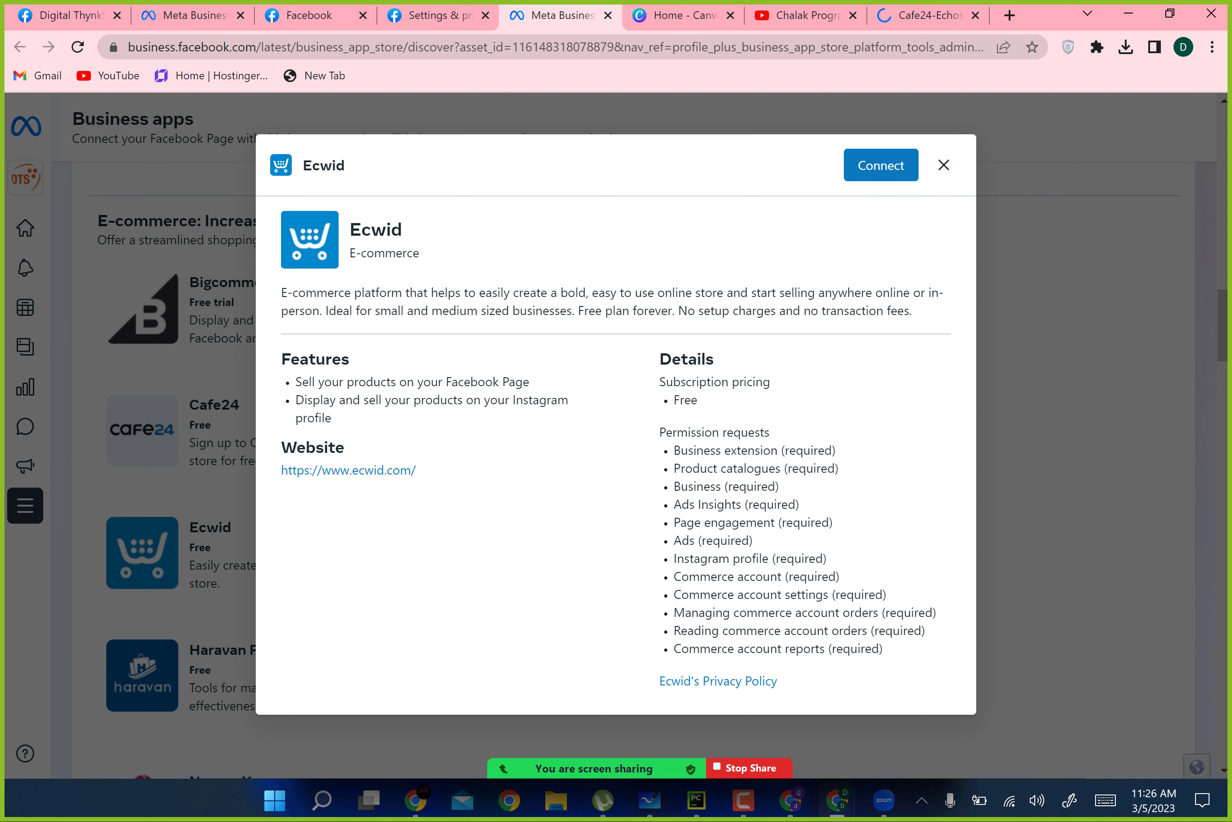
click(881, 165)
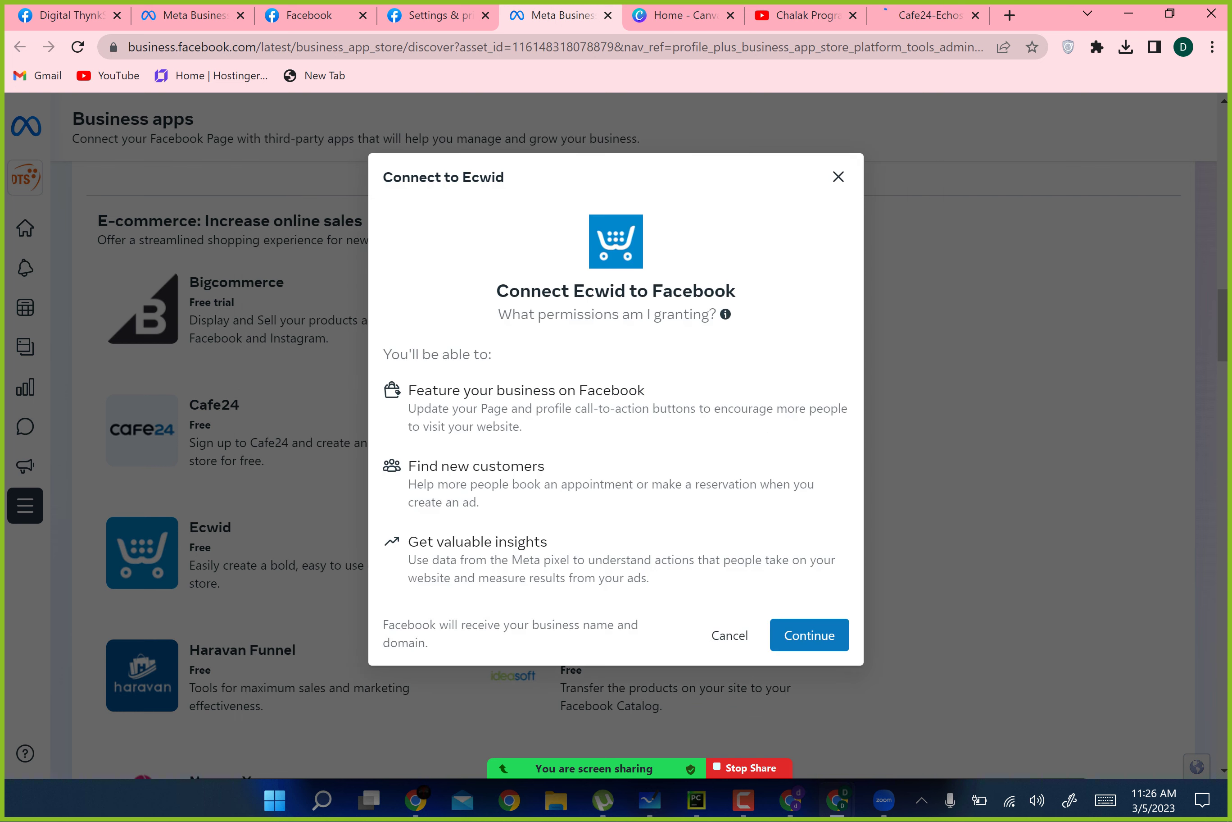